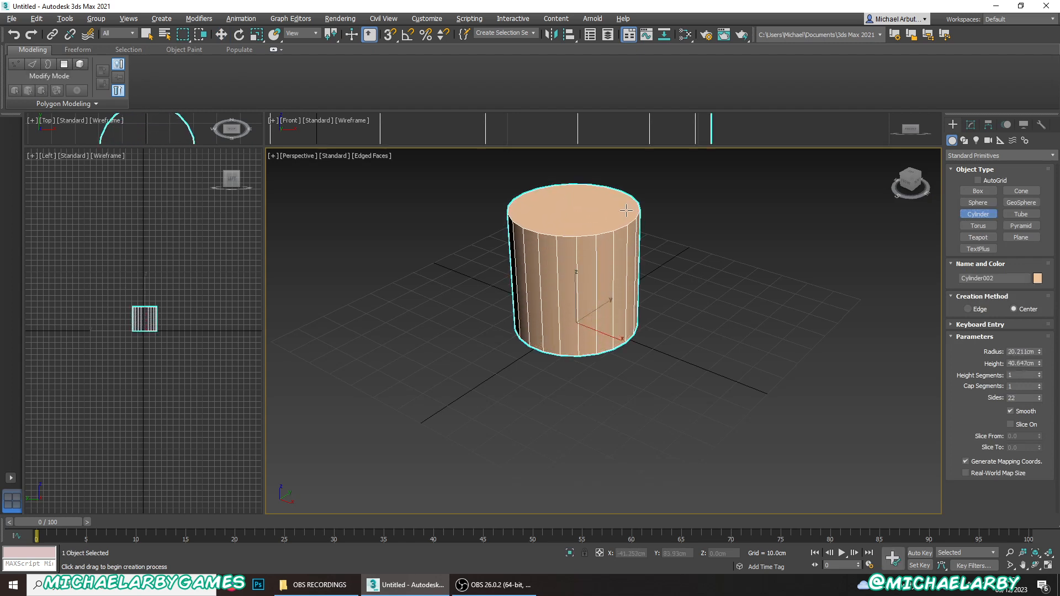
- Finish creating the cylinder and set its radius to 16 cm and its height to 30 cm
left_click(627, 209)
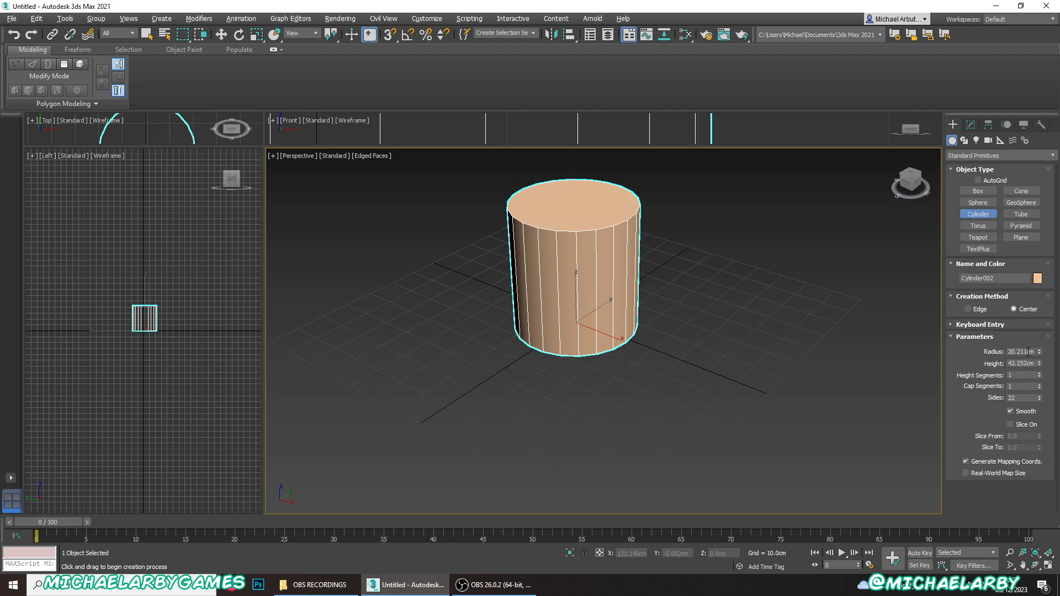
left_click_drag(1028, 351, 970, 352)
type("16")
left_click_drag(1034, 363, 978, 364)
type("30")
key("Return")
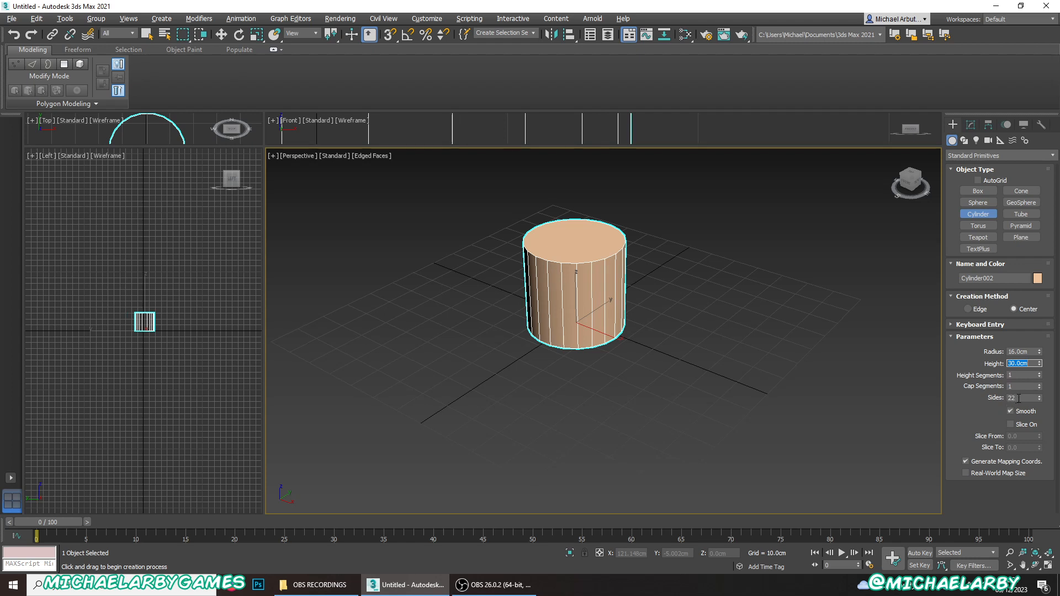
- Center the cylinder on the grid origin by setting its X and Y position to 0
middle_click_drag(698, 345, 620, 360, "alt")
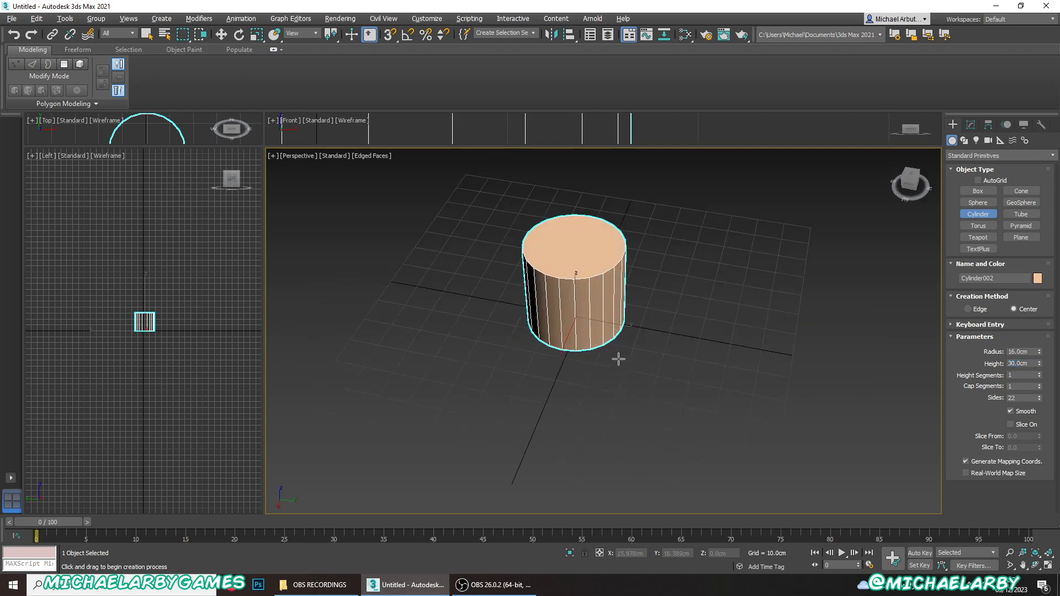
scroll(576, 298, "up", 2)
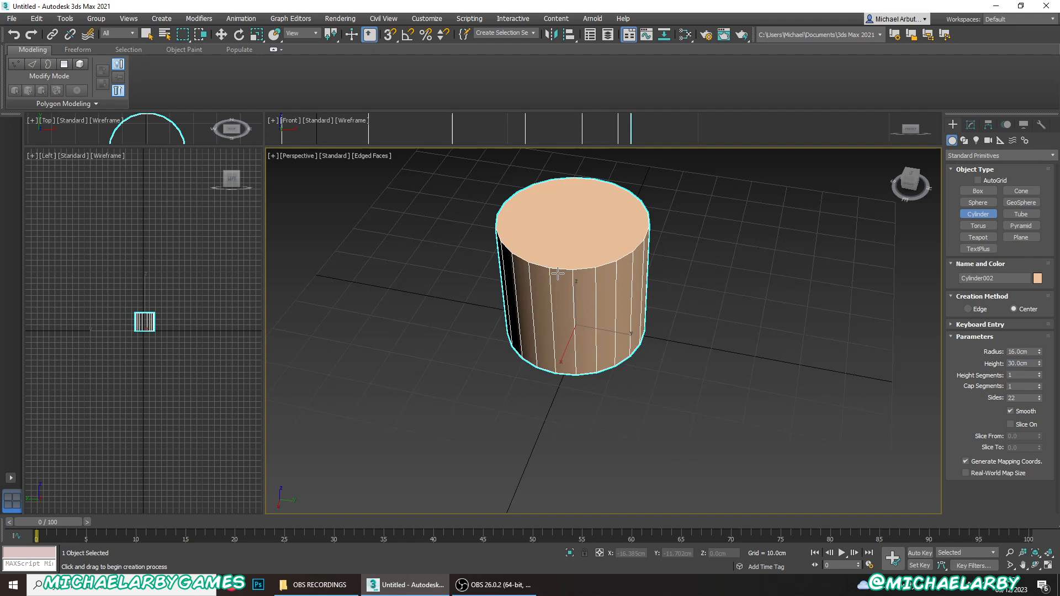
middle_click_drag(558, 273, 627, 296, "alt")
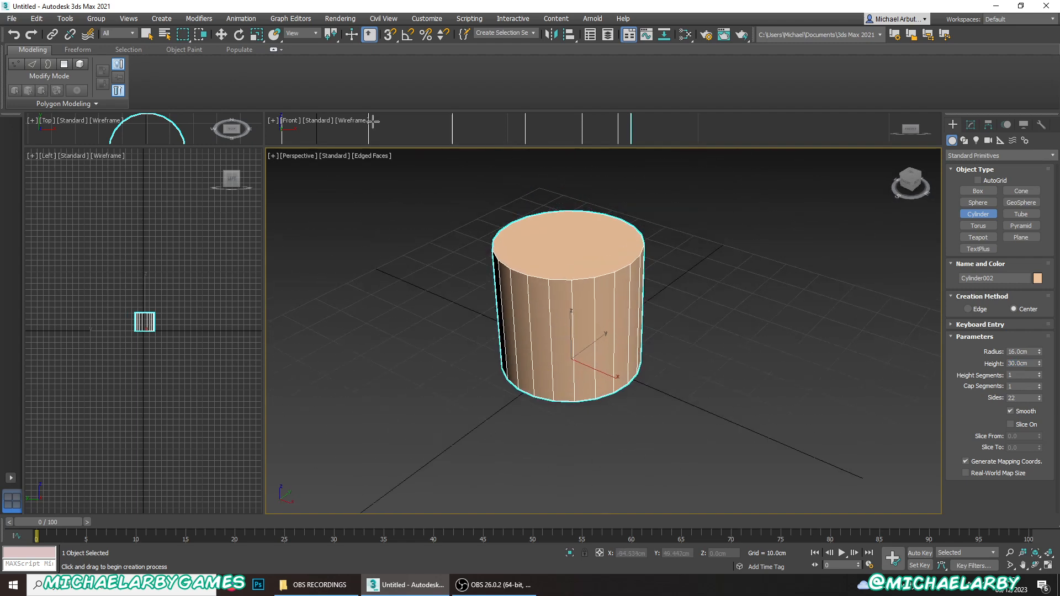
left_click(218, 35)
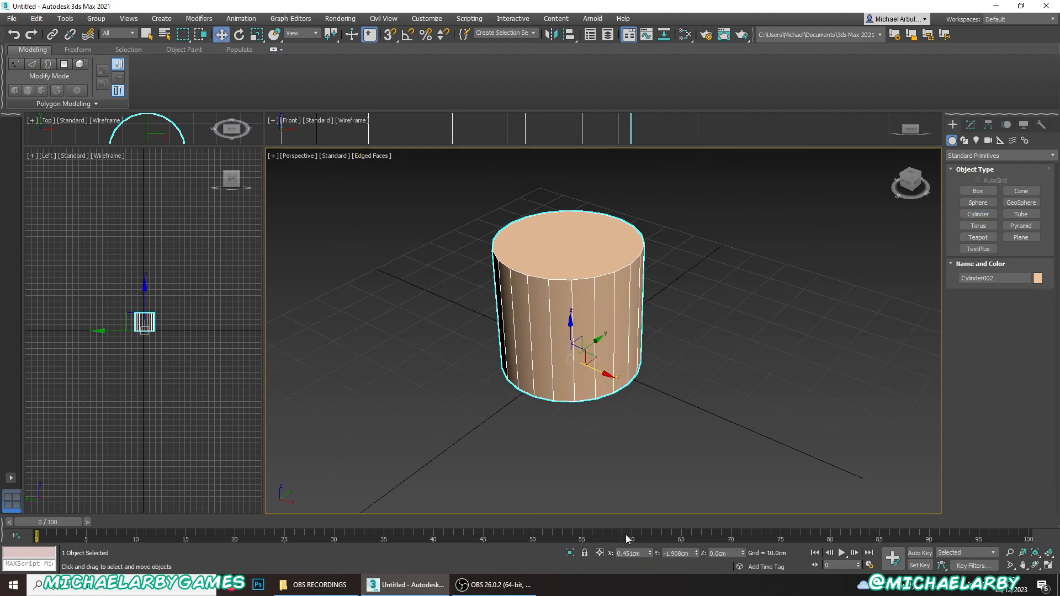
right_click(649, 552)
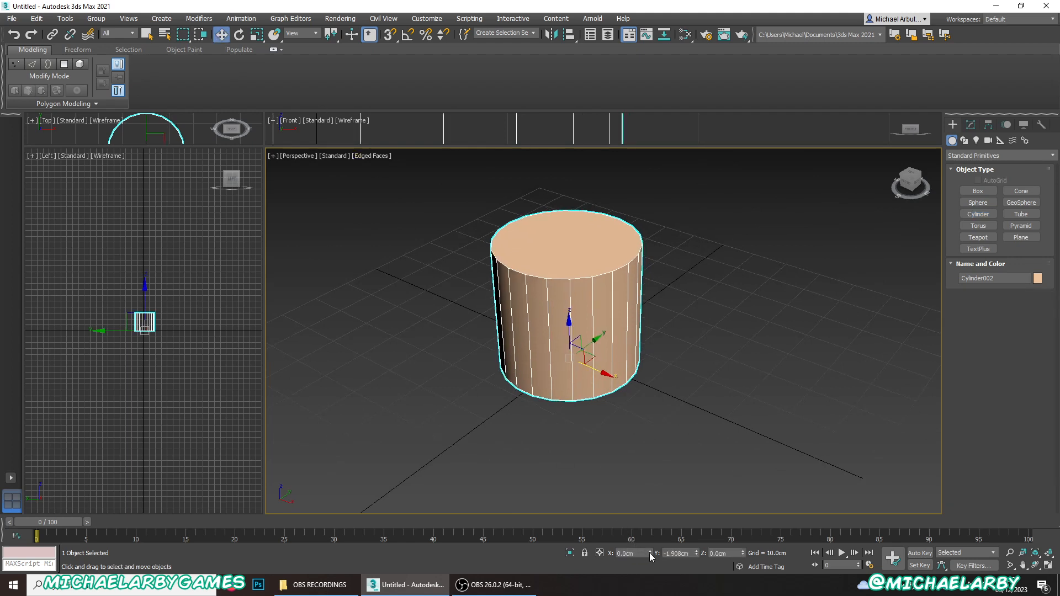
right_click(696, 552)
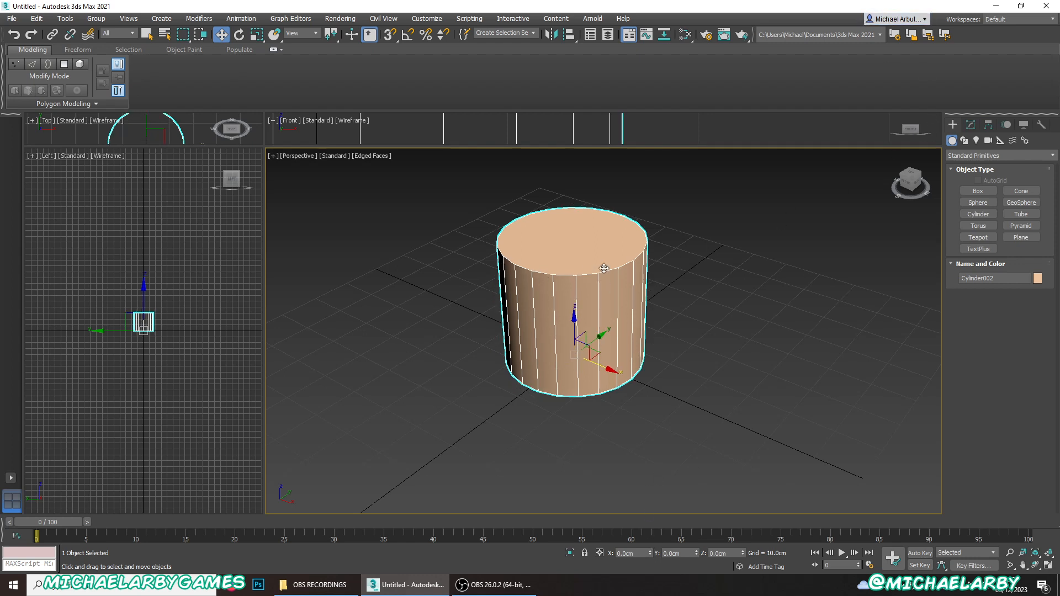
- Convert the cylinder to an Editable Poly and delete its top cap polygon
right_click(557, 320)
mouse_move(633, 433)
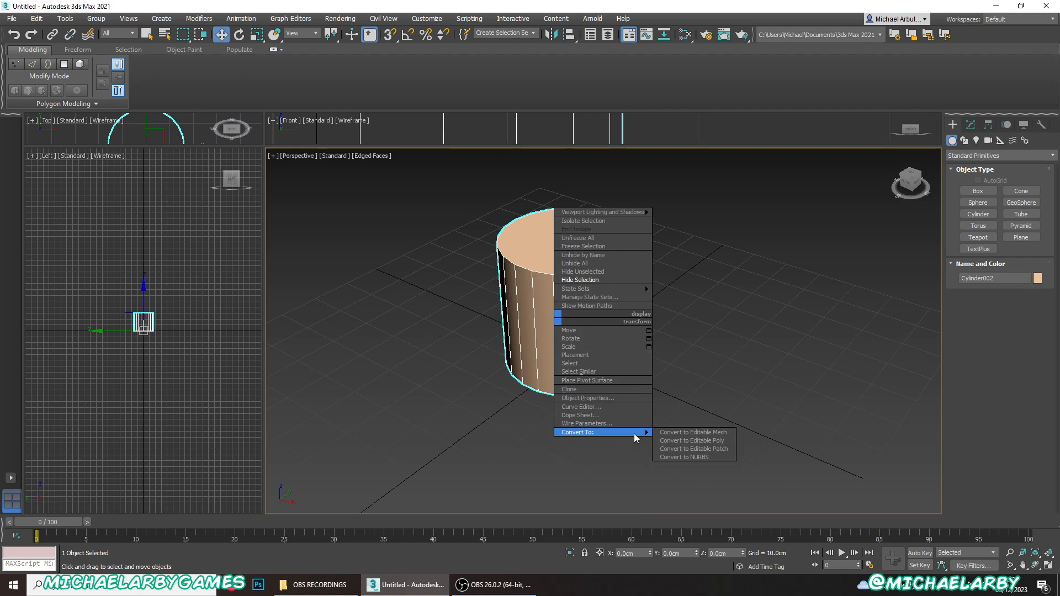
left_click(674, 440)
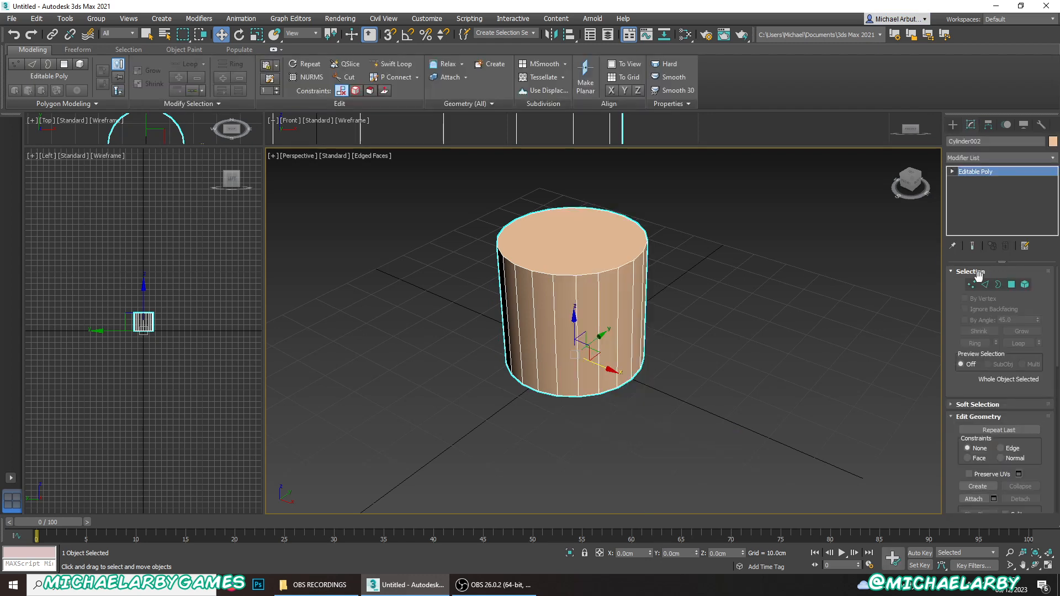
left_click(1010, 284)
left_click(592, 254)
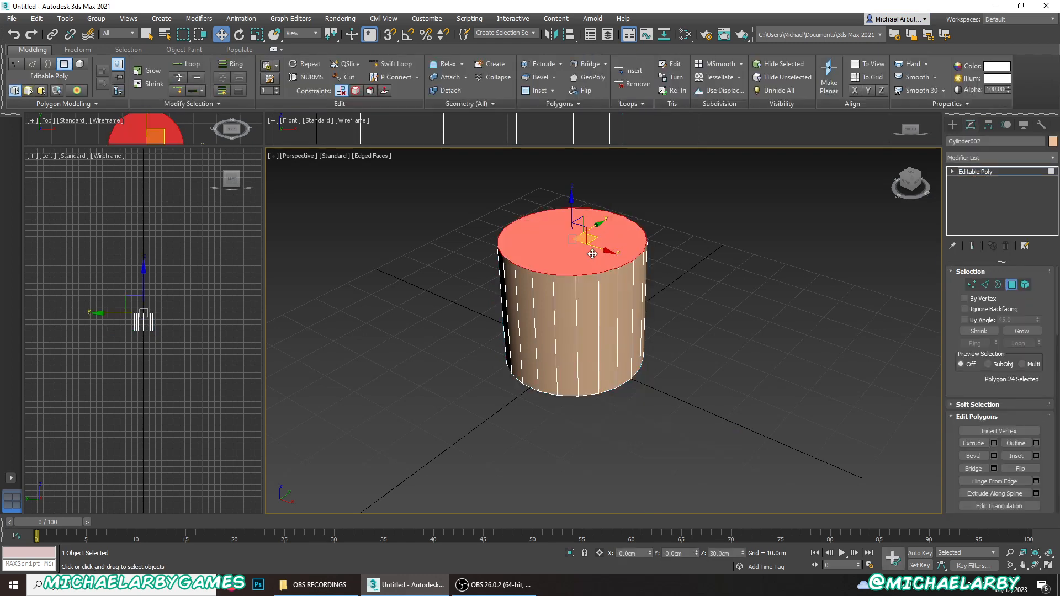
key("Delete")
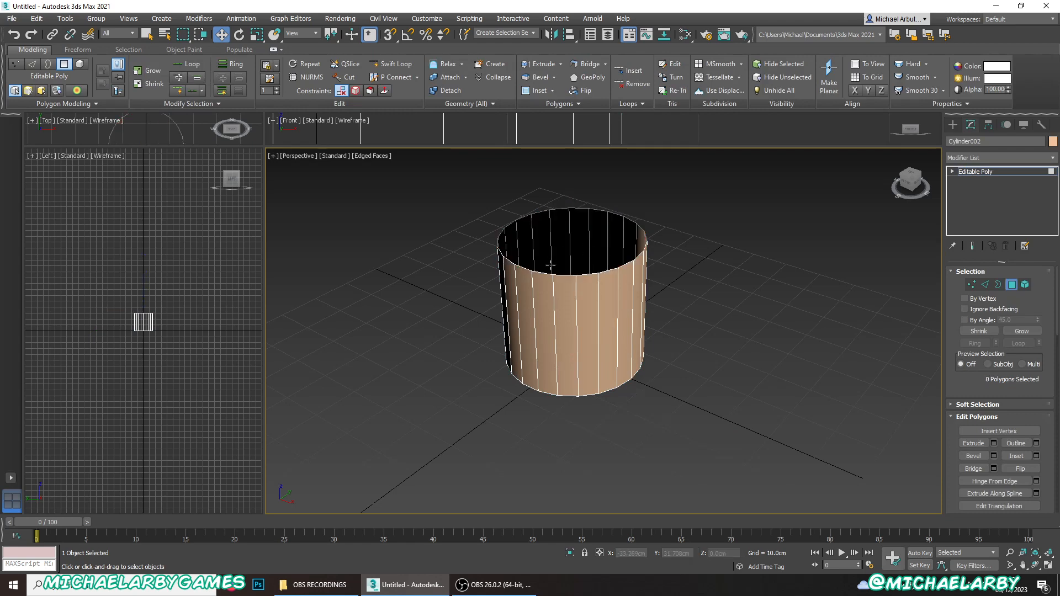
- Scale the cylinder's bottom polygon to 85% in X and Y, tapering the body toward its base, and deselect it
middle_click_drag(585, 343, 588, 279, "alt")
left_click(588, 359)
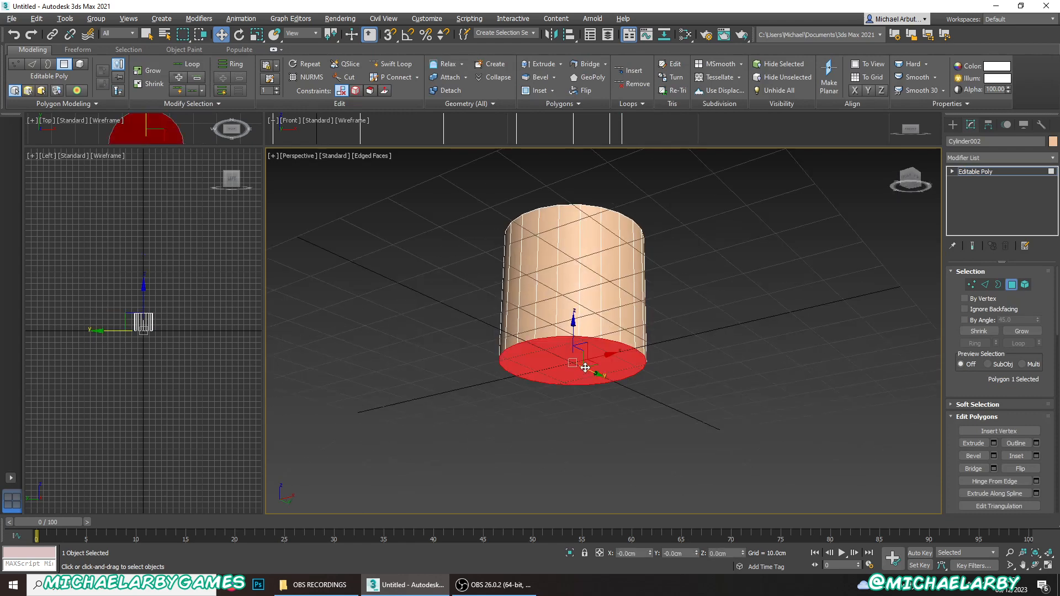
middle_click_drag(588, 359, 588, 326, "alt")
left_click(256, 34)
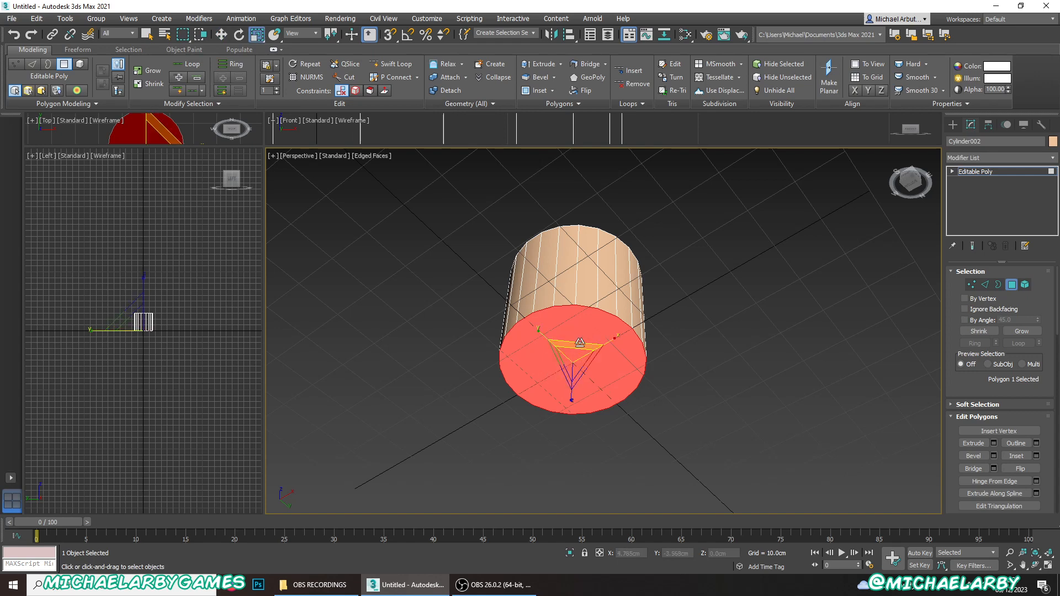
left_click_drag(580, 342, 569, 350)
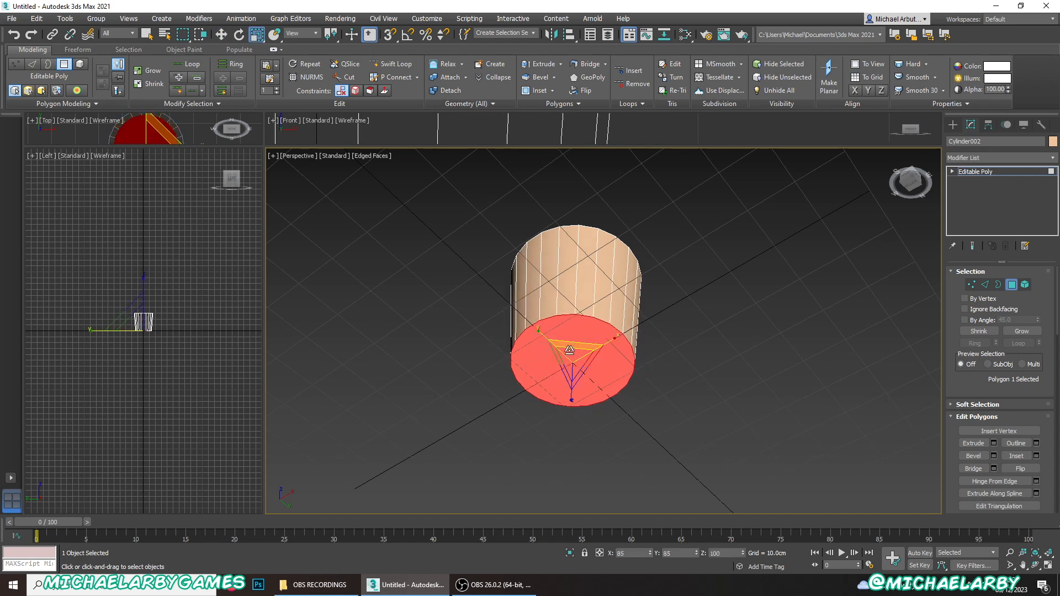
middle_click_drag(568, 364, 610, 421, "alt")
left_click(657, 399)
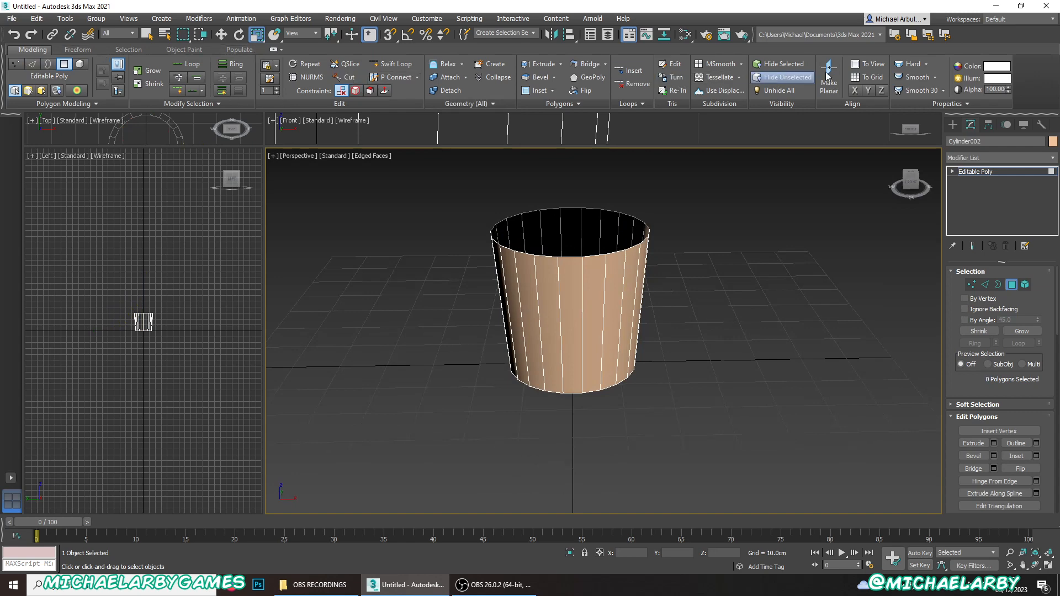
- Cycle the modeling ribbon through its minimized display states back to the full display
left_click(273, 50)
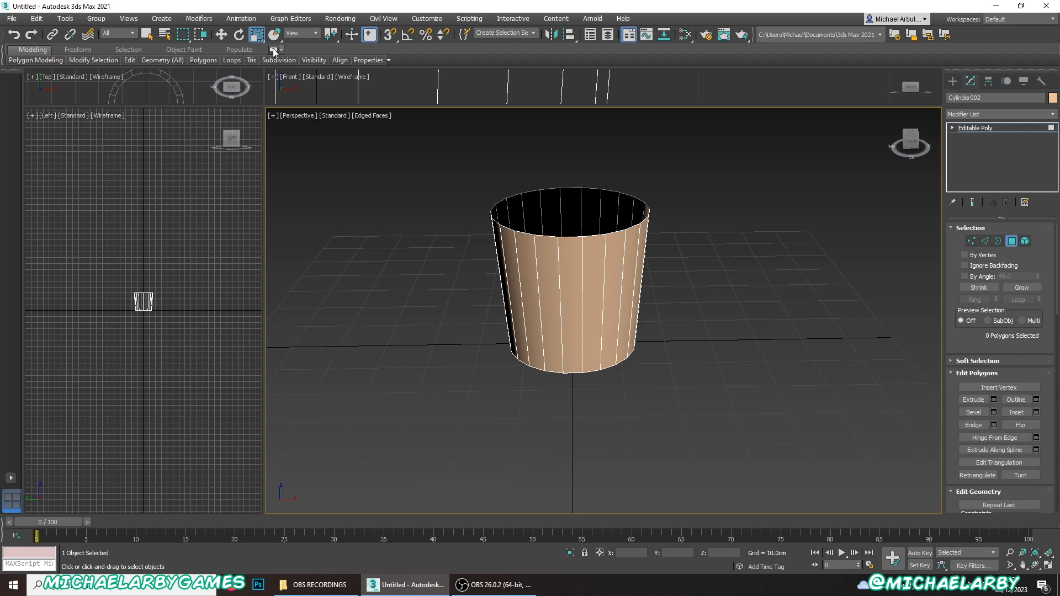
left_click(272, 48)
left_click(273, 48)
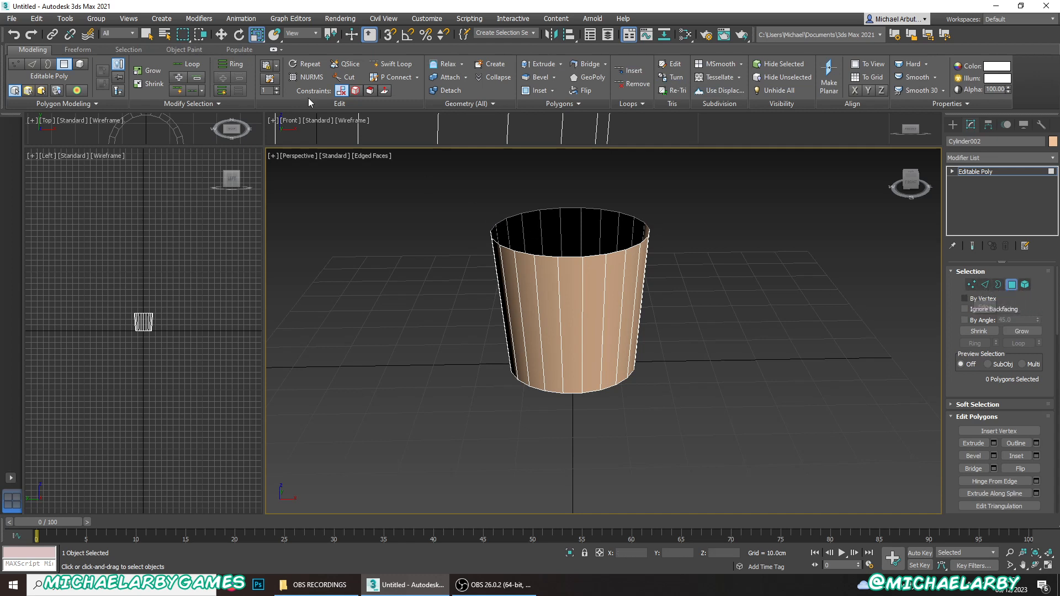
- Add a horizontal edge loop just above the container's base with Swift Loop
left_click(392, 65)
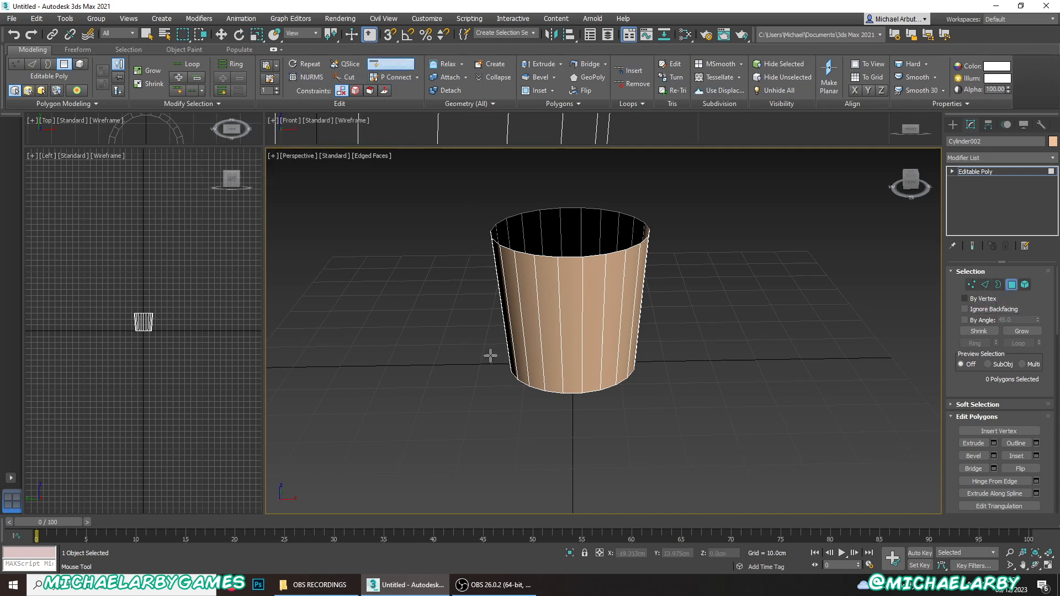
middle_click_drag(514, 356, 552, 358, "alt")
scroll(552, 359, "up", 2)
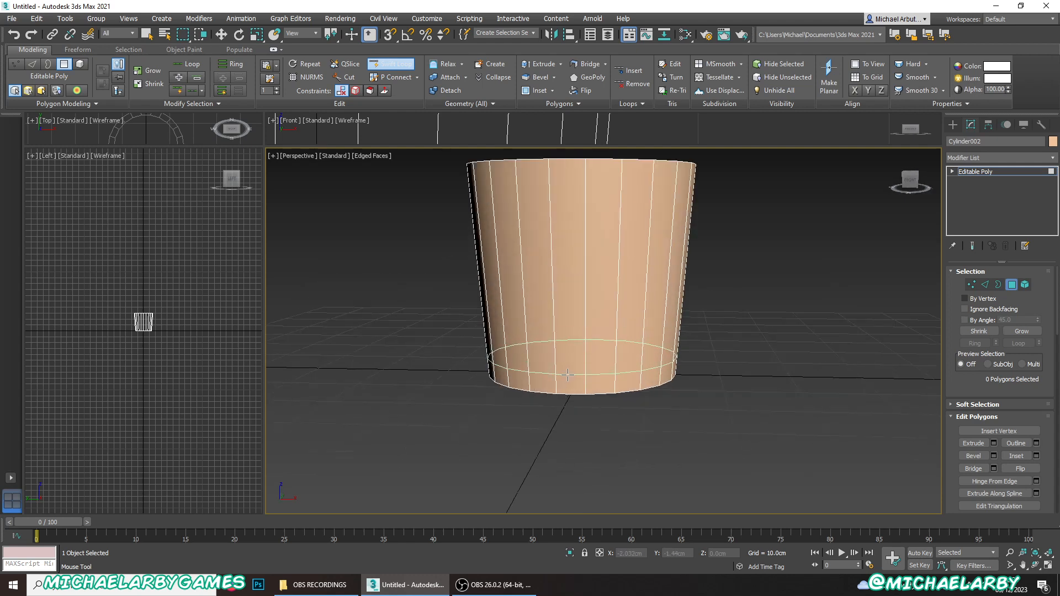
left_click(535, 373)
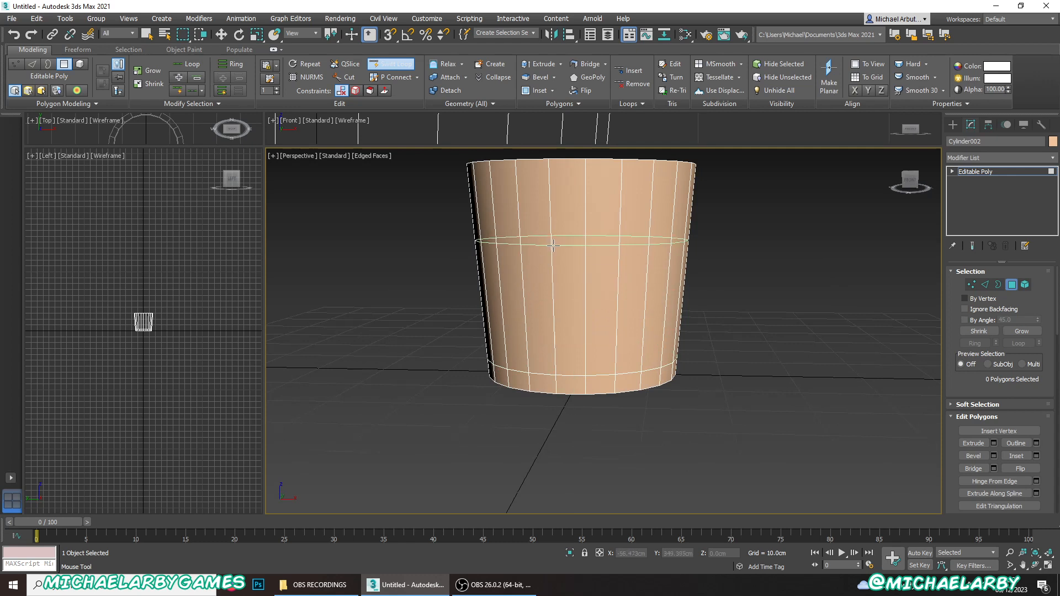
middle_click_drag(552, 245, 539, 266)
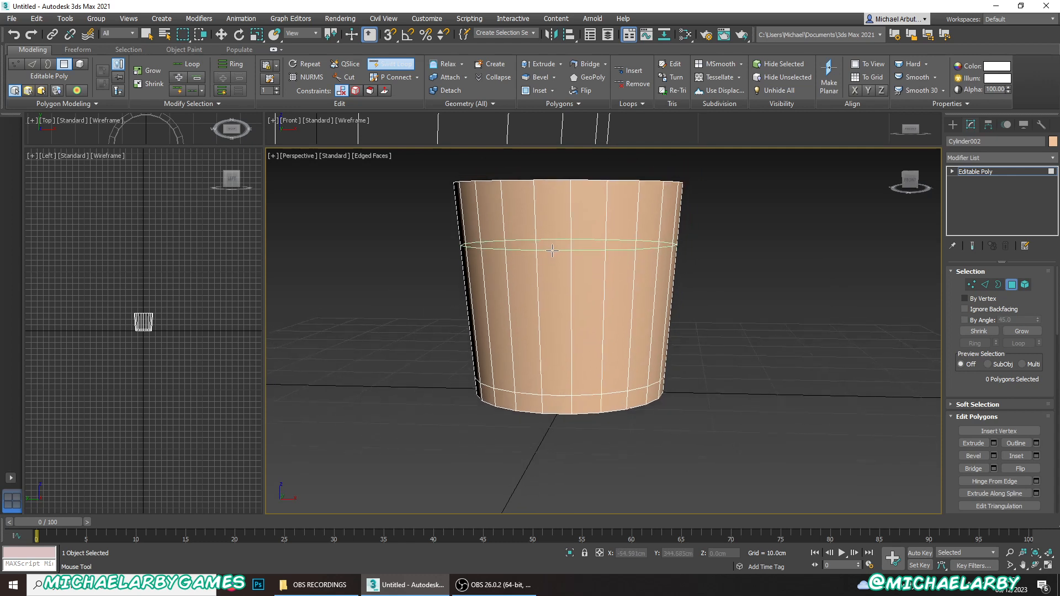
left_click(388, 63)
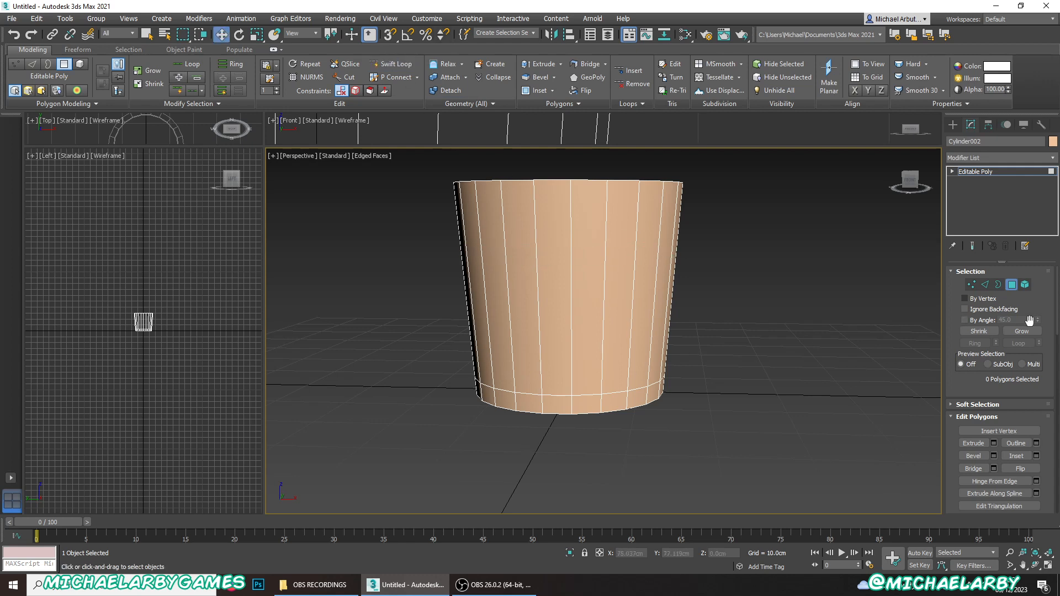
- Scale the edge loop just above the base slightly inward
left_click(986, 286)
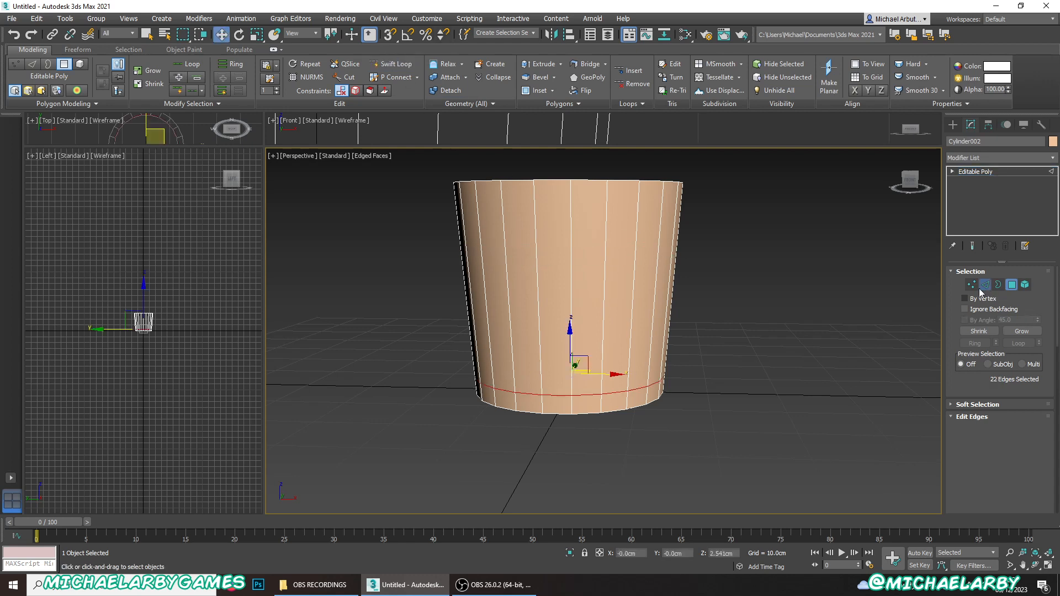
left_click(256, 35)
middle_click_drag(438, 343, 458, 365, "alt")
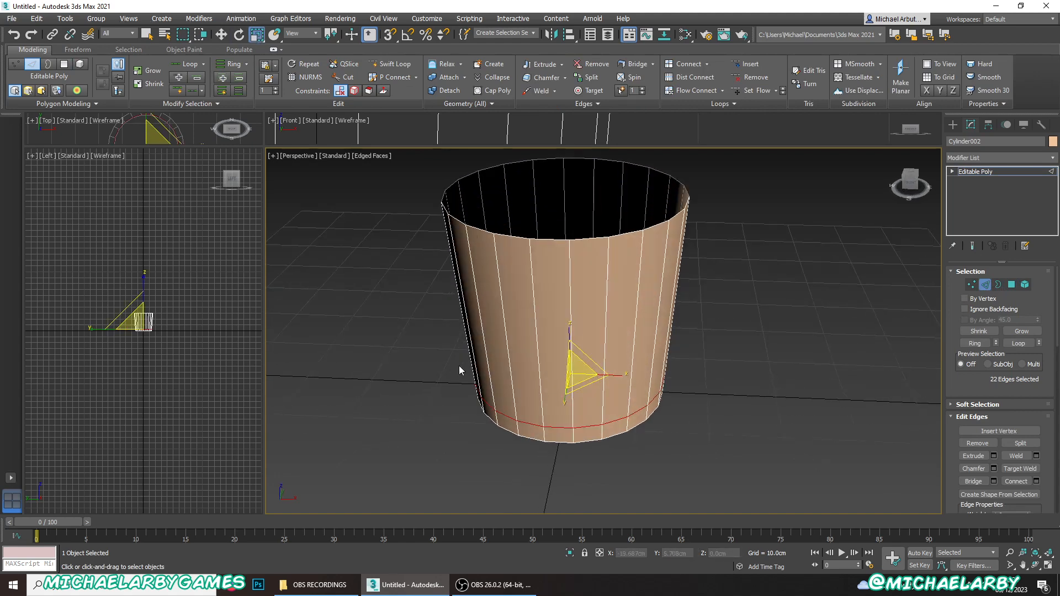
left_click_drag(584, 388, 580, 388)
middle_click_drag(538, 389, 531, 416, "alt")
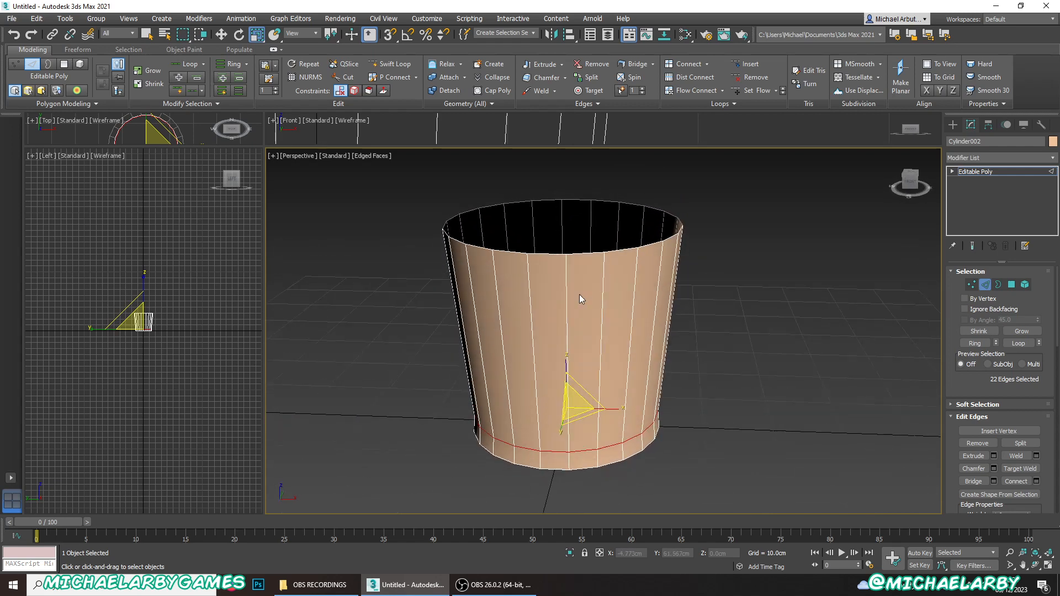
- Examine the edge loop and the bottom rim around the container's base from several sides
mouse_move(617, 301)
middle_mouse_down("alt")
mouse_move(531, 319)
mouse_move(593, 333)
mouse_move(631, 326)
mouse_move(625, 301)
middle_mouse_up("alt")
middle_click_drag(626, 301, 625, 242)
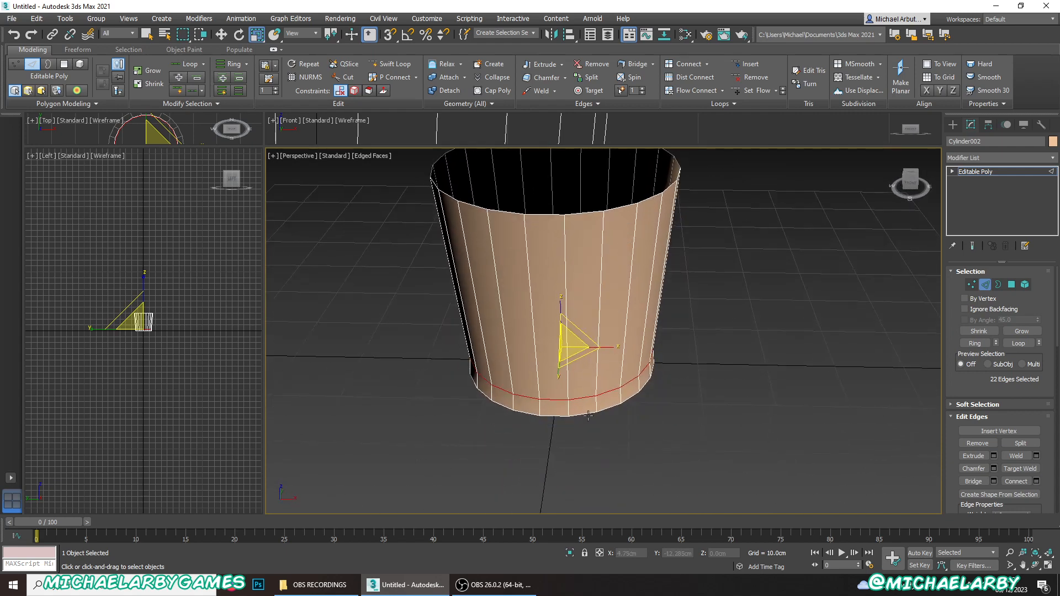
scroll(560, 430, "up", 4)
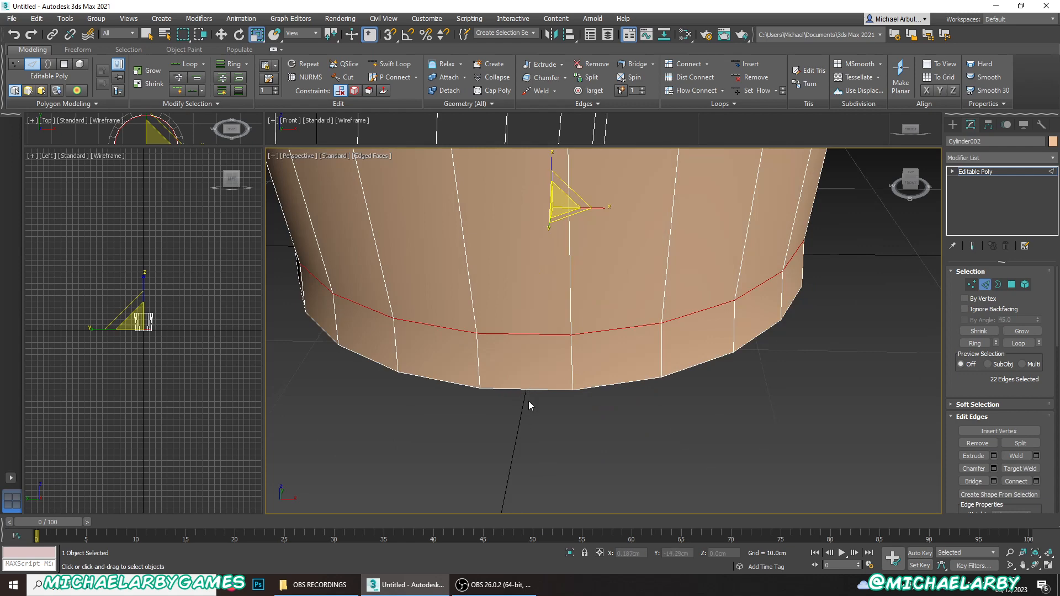
scroll(528, 400, "down", 5)
scroll(551, 391, "up", 4)
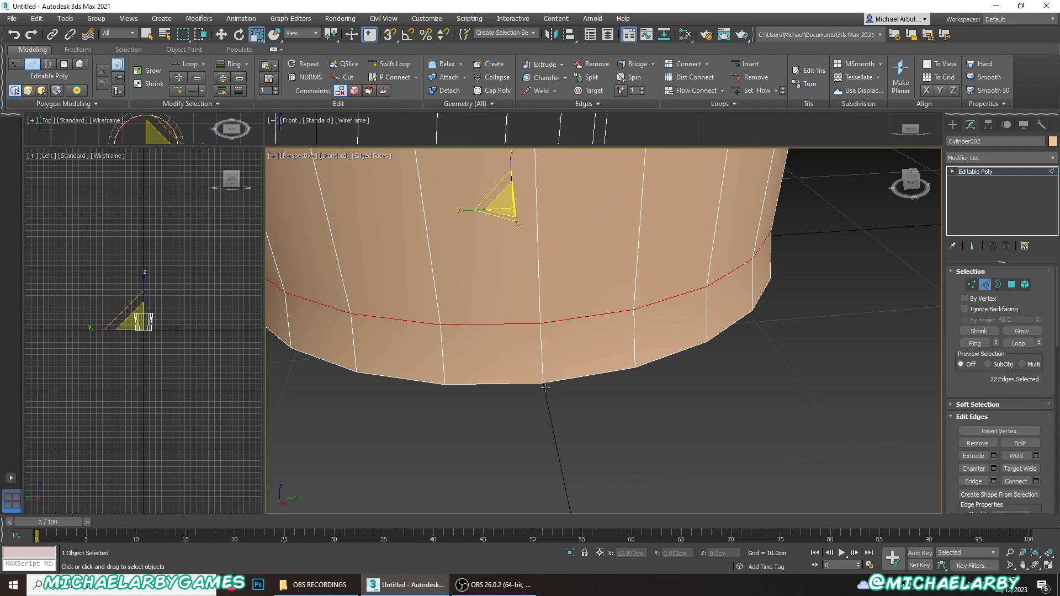
scroll(546, 388, "down", 5)
middle_click_drag(488, 376, 643, 377, "alt")
scroll(519, 379, "up", 6)
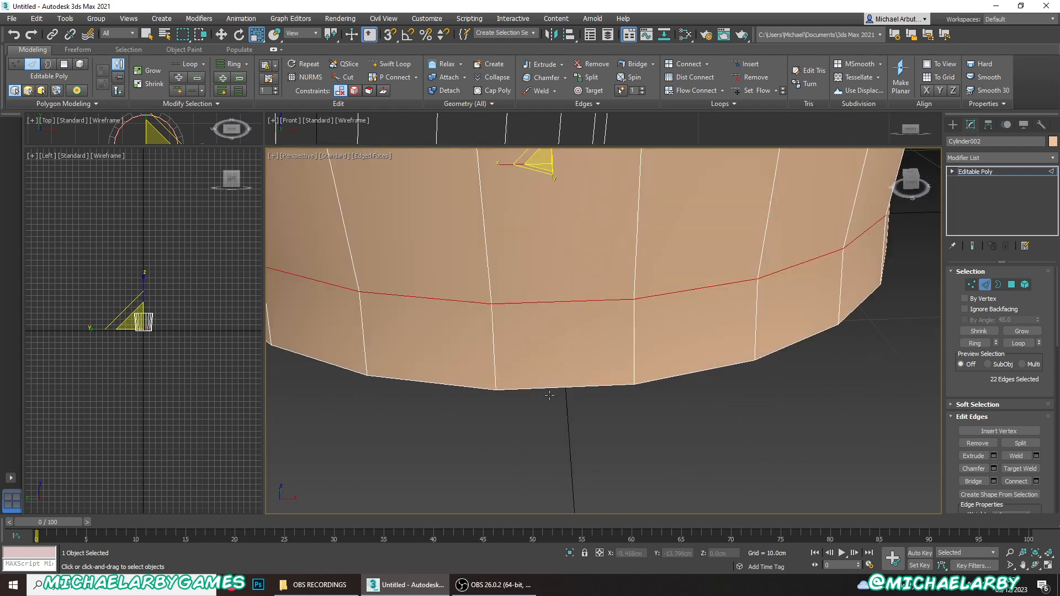
scroll(568, 384, "down", 5)
scroll(559, 303, "up", 4)
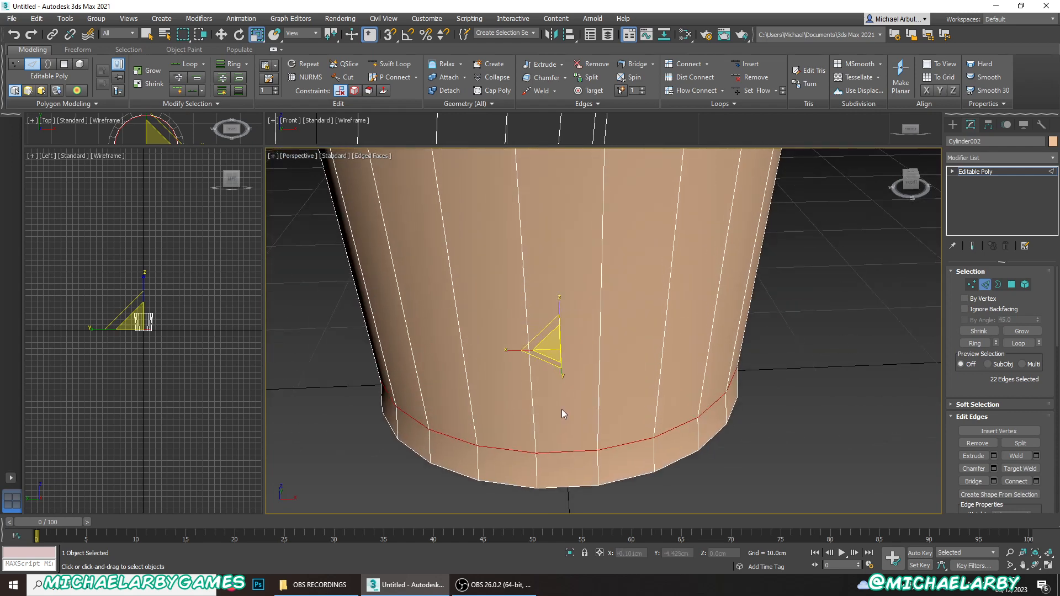
scroll(561, 341, "down", 5)
scroll(560, 261, "up", 4)
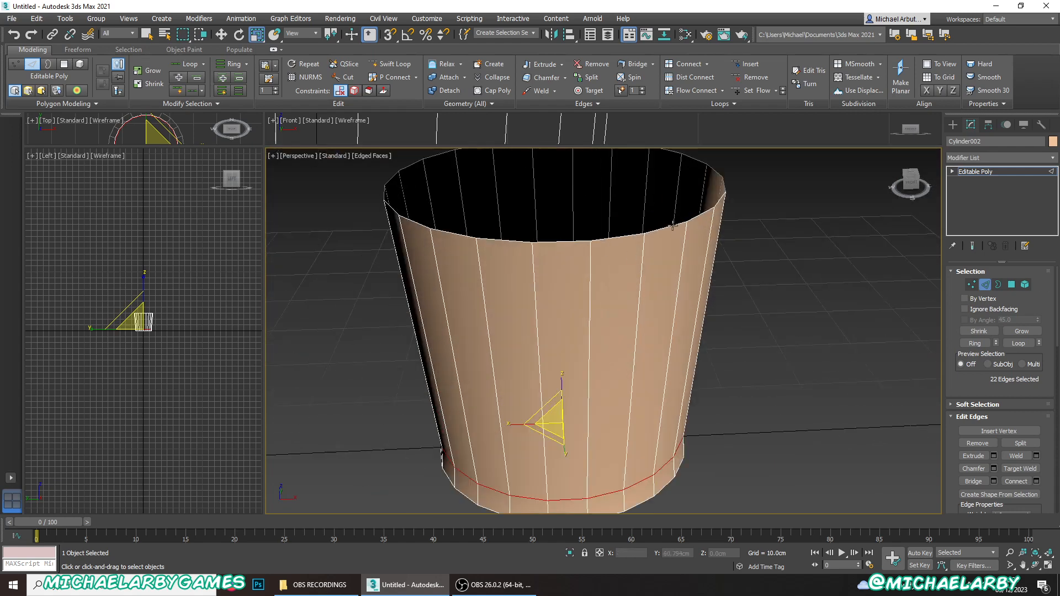
- Select two opposite edges on the container's top rim and extrude them straight up about 4.5 cm to form tabs
left_click(552, 241)
middle_click_drag(551, 241, 552, 375, "alt")
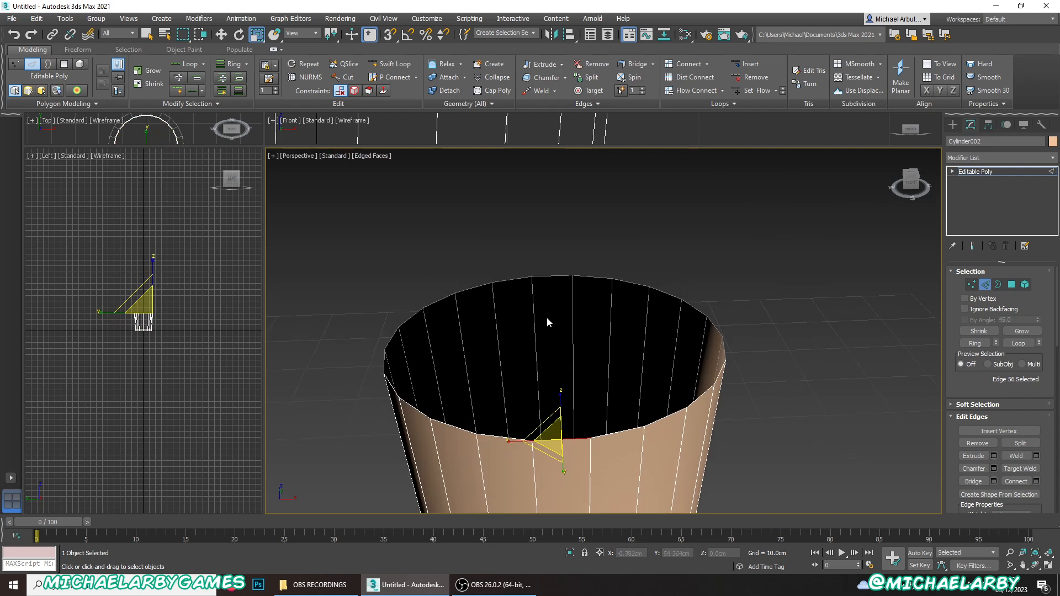
left_click(551, 279, "ctrl")
key("q")
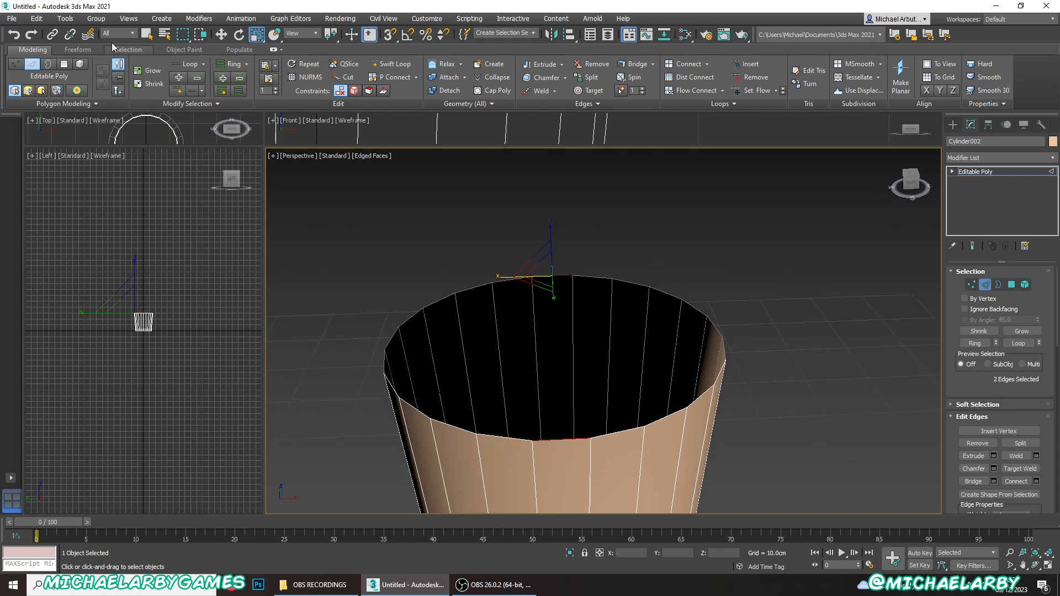
left_click(220, 35)
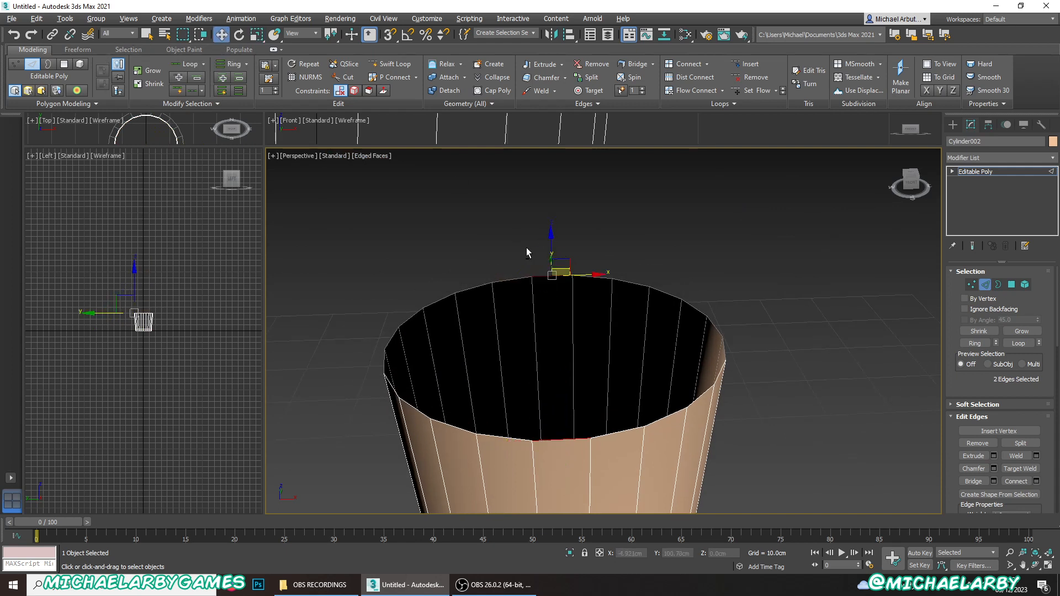
middle_click_drag(546, 246, 556, 243, "alt")
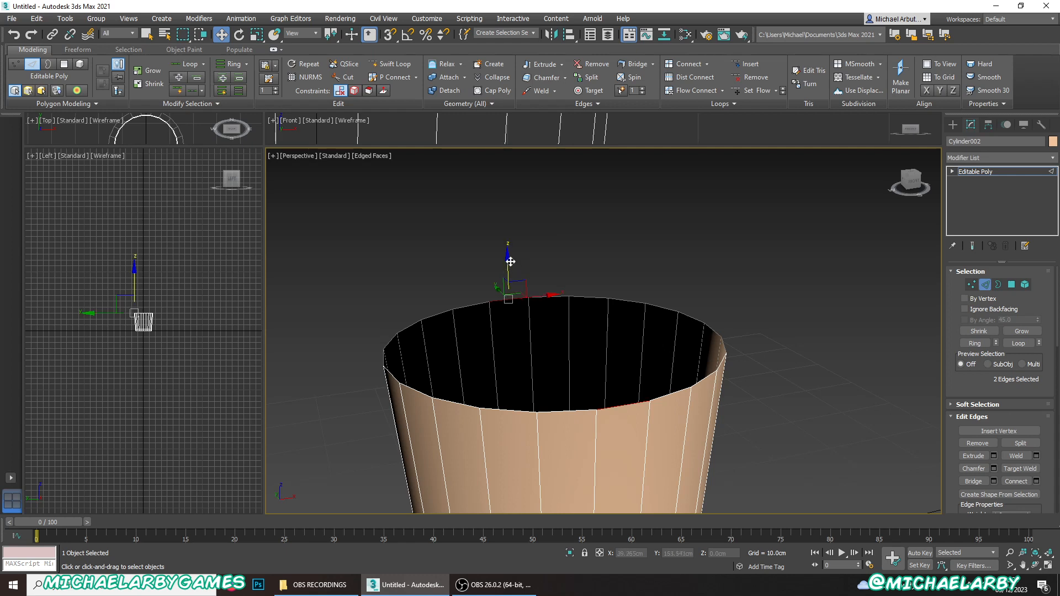
left_click_drag(510, 261, 508, 222, "shift")
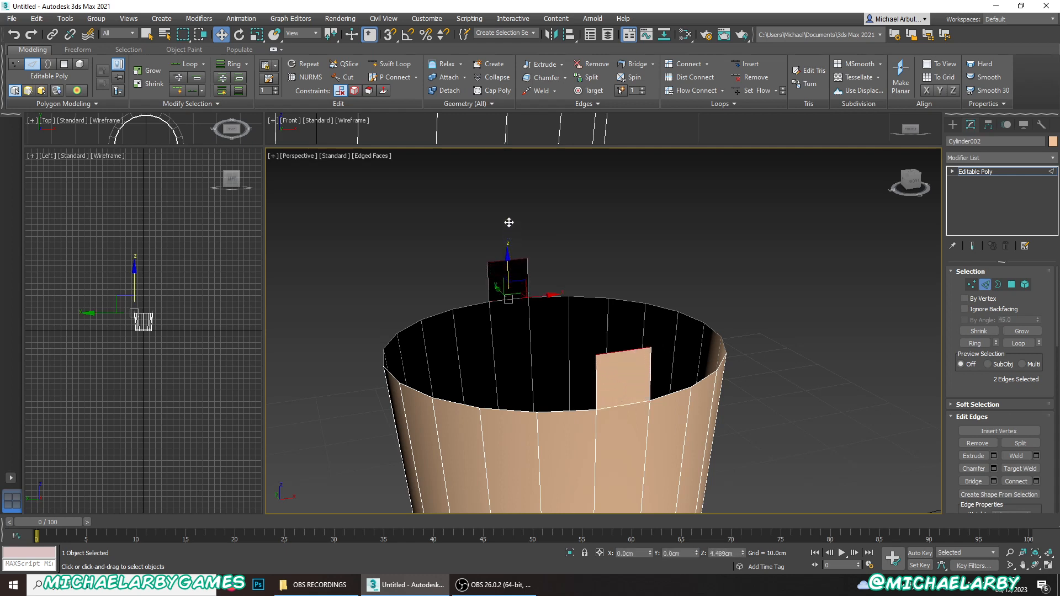
- Inset the two rim tab polygons by 1.32 cm and delete their inner polygons to open a hole in each tab
middle_click_drag(585, 355, 552, 317, "alt")
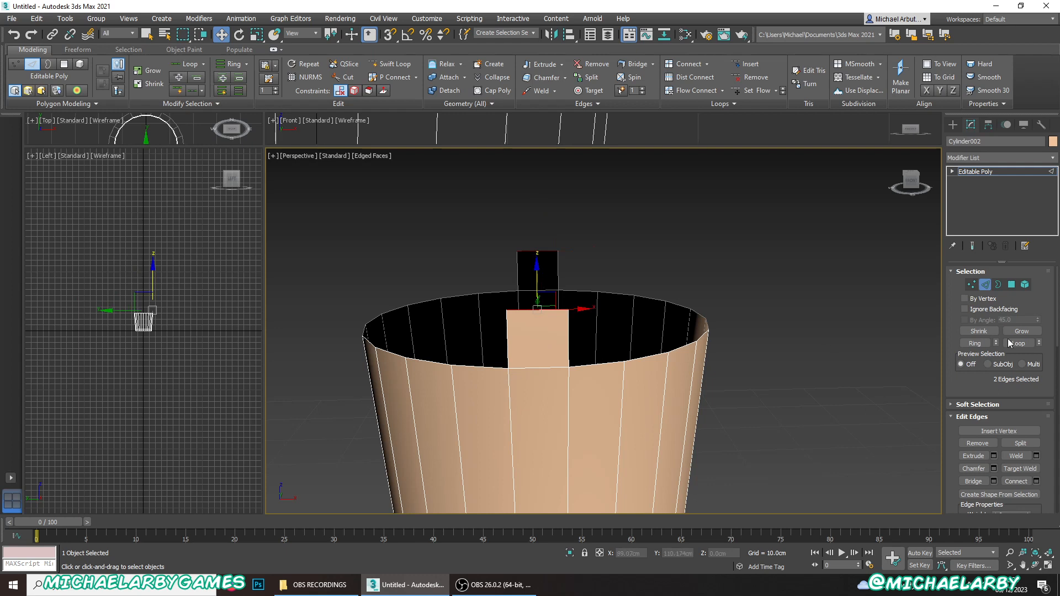
left_click(1011, 284)
left_click(542, 328)
left_click(546, 266, "ctrl")
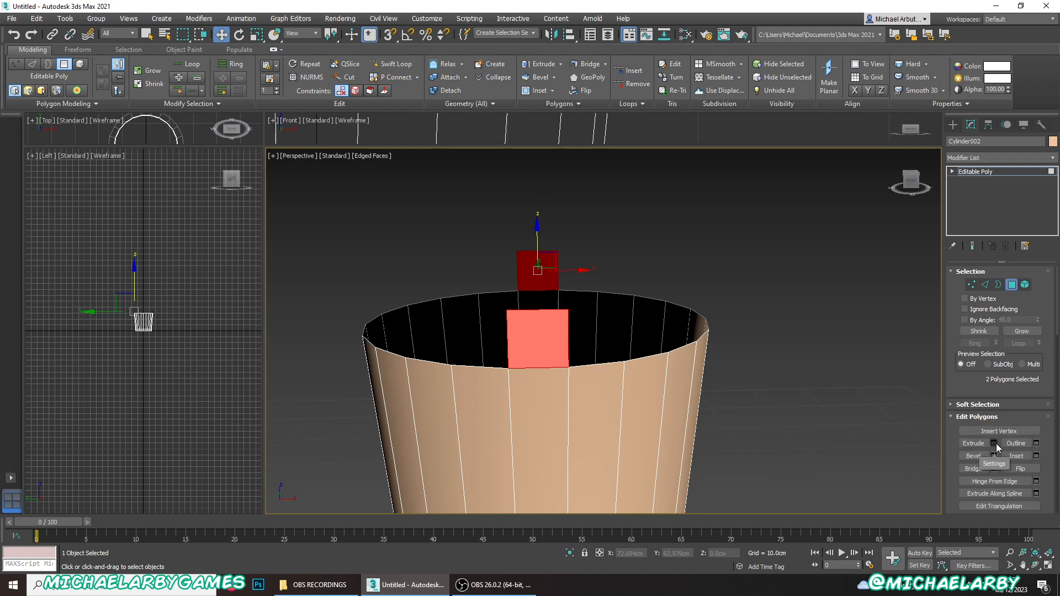
left_click(1036, 457)
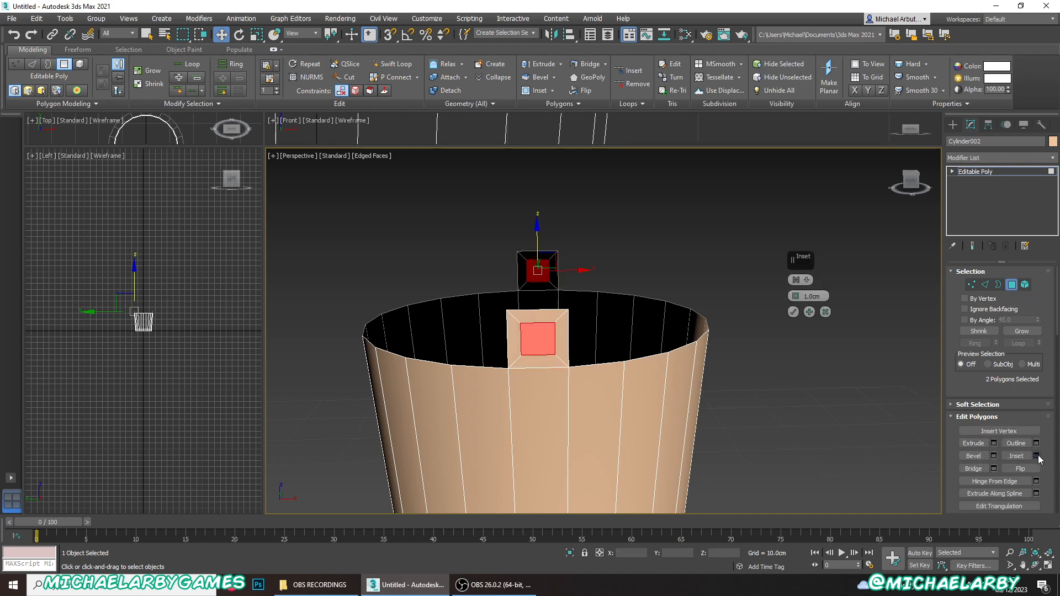
left_click(796, 296)
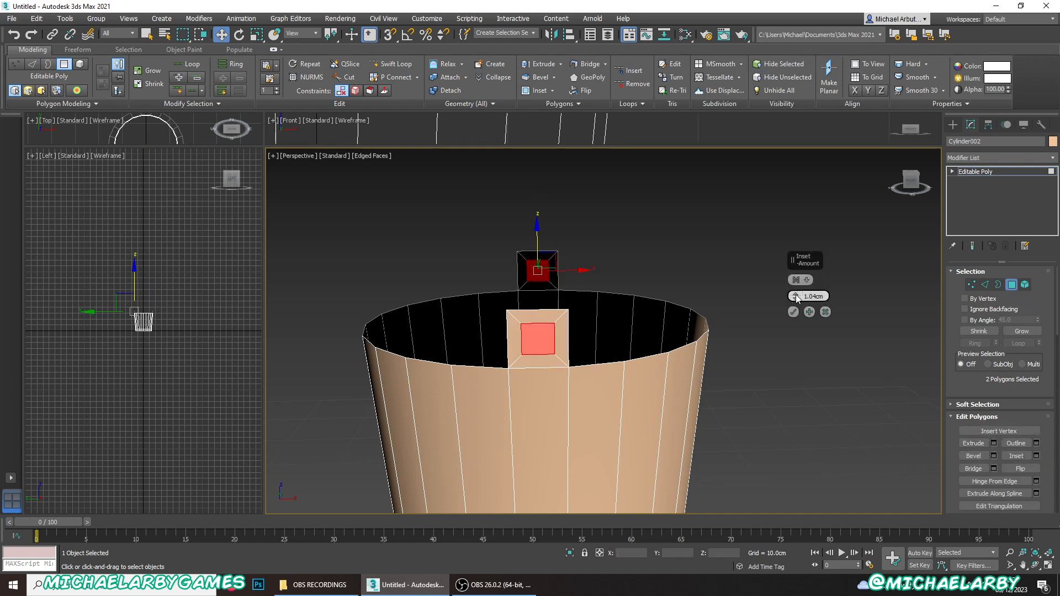
left_click_drag(796, 298, 796, 298)
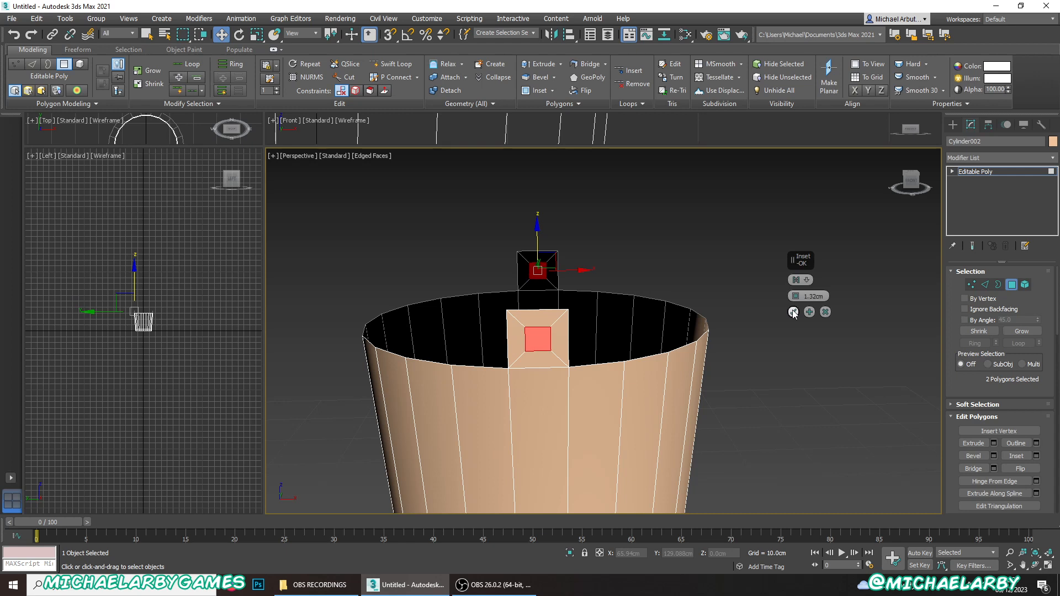
left_click(793, 312)
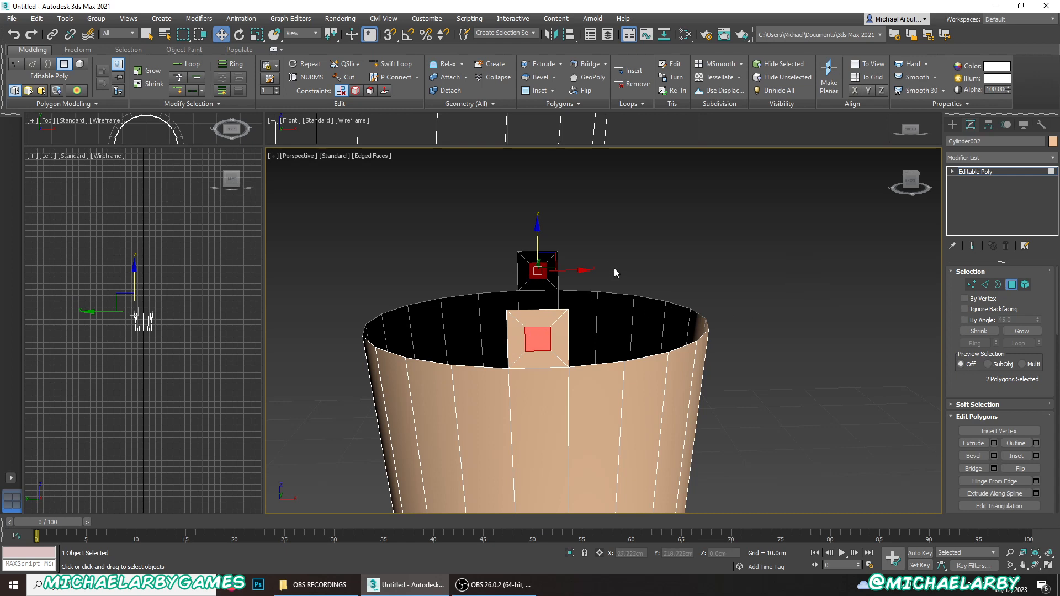
key("Delete")
- Round the near tab with Swift Loop by adding a bulging cut across its top and each of its two sides
scroll(561, 302, "up", 3)
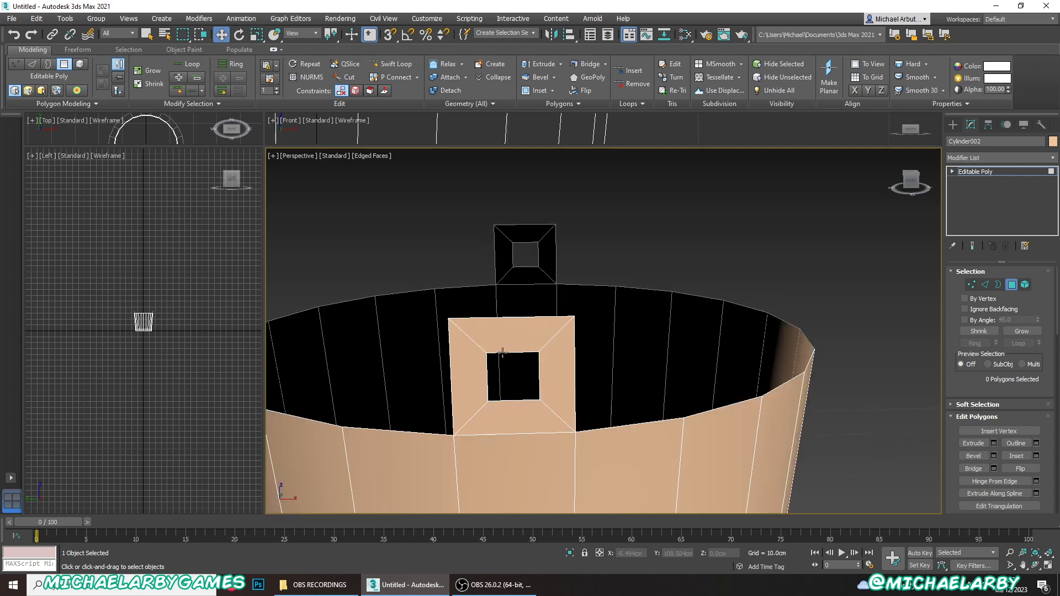
left_click(403, 65)
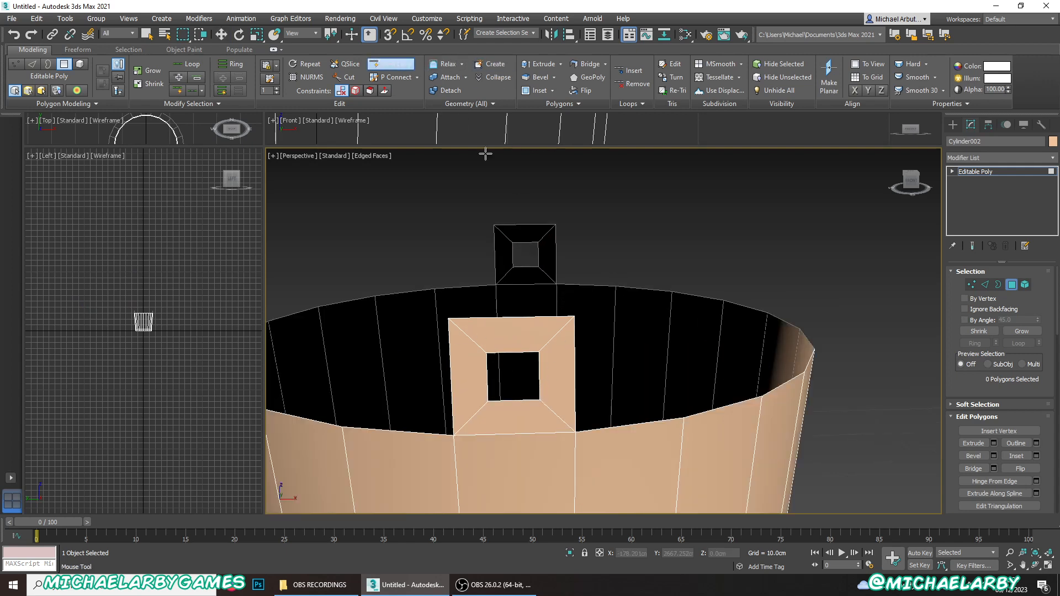
left_click(513, 333, "shift")
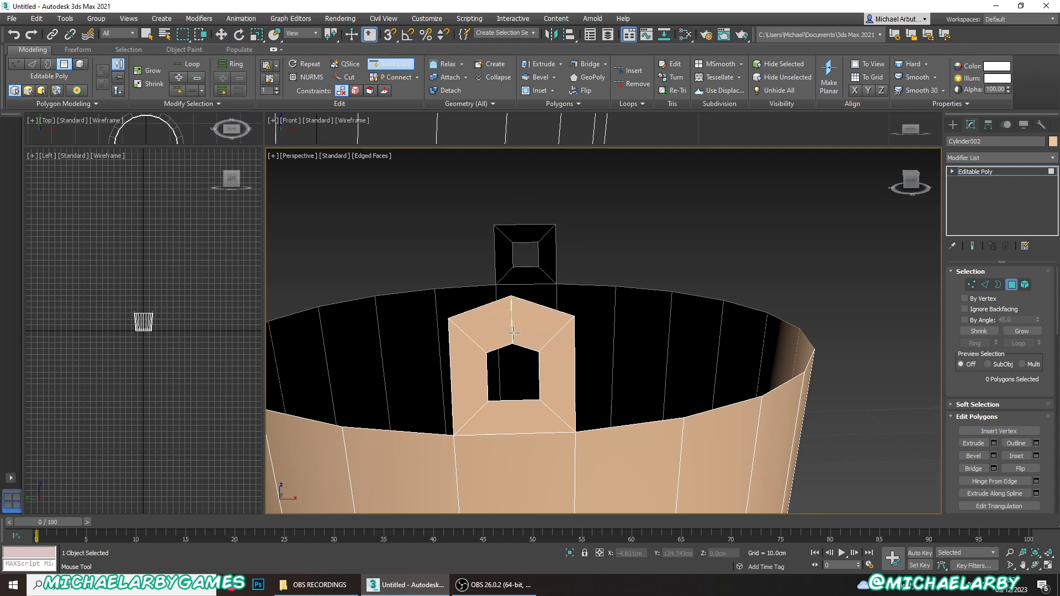
left_click(564, 376, "shift")
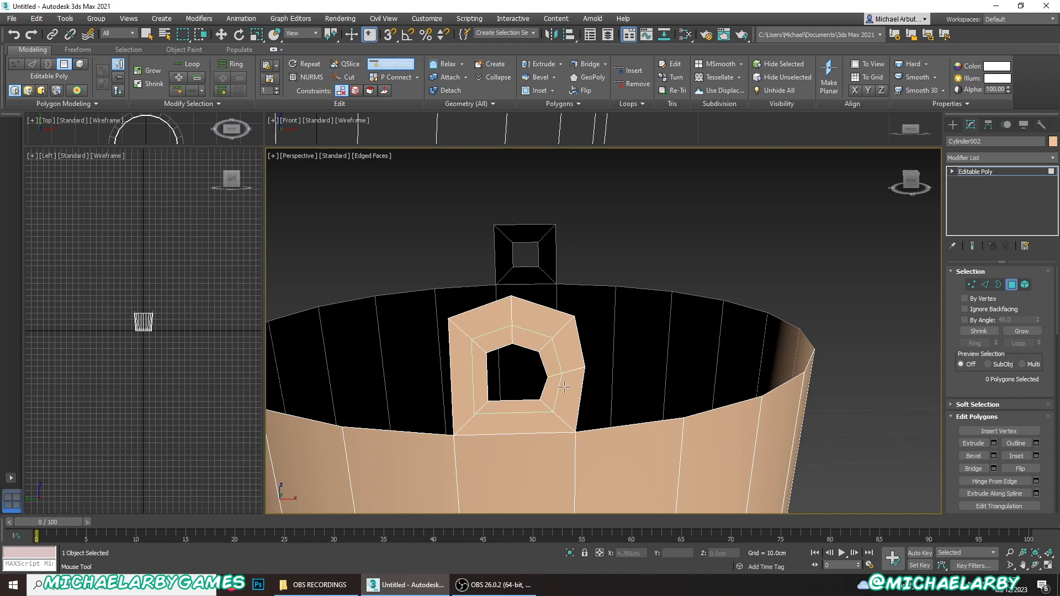
left_click(469, 382, "shift")
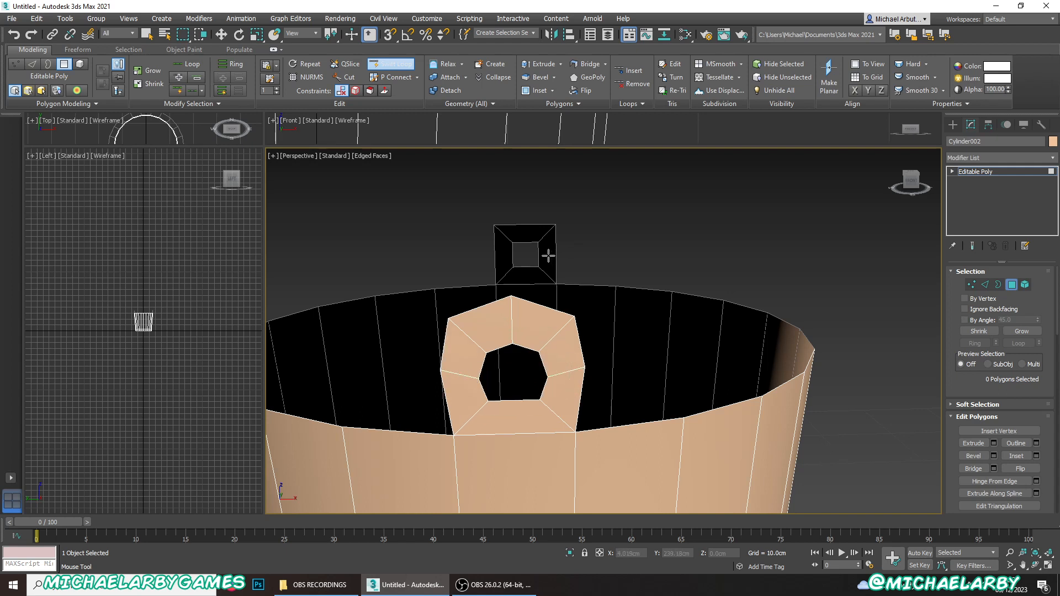
- Add matching Swift Loop cuts to both sides and the top of the opposite tab to round it
middle_click_drag(548, 256, 520, 313, "alt")
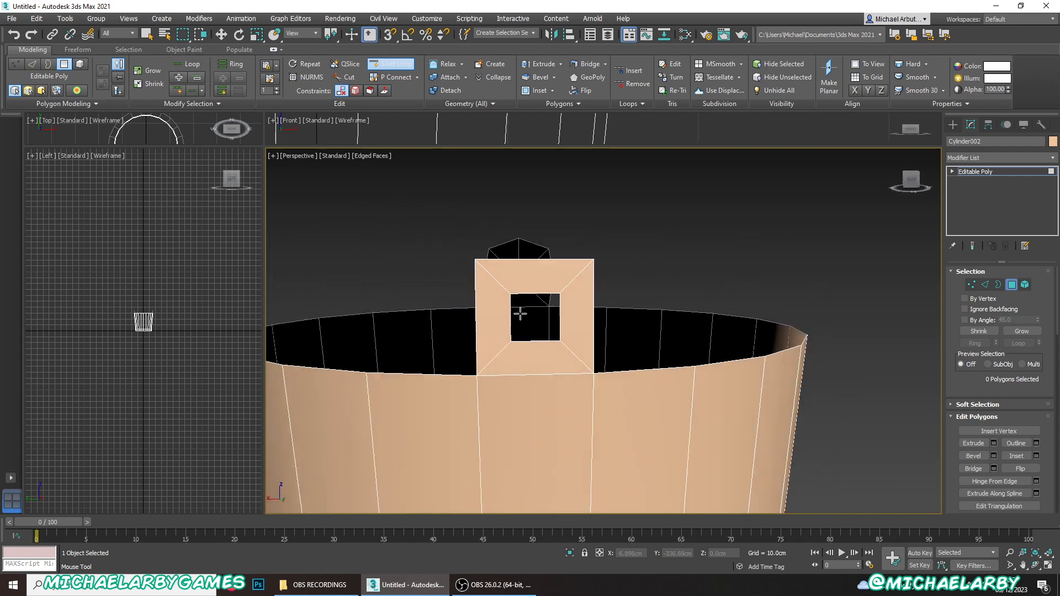
left_click(489, 313, "shift")
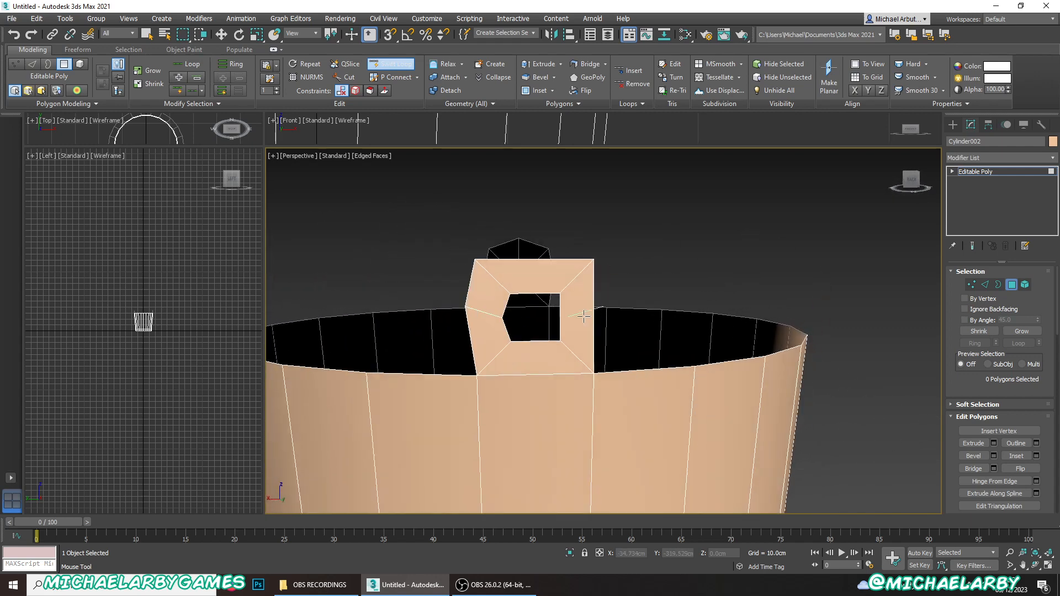
left_click(583, 316, "shift")
left_click(538, 283, "shift")
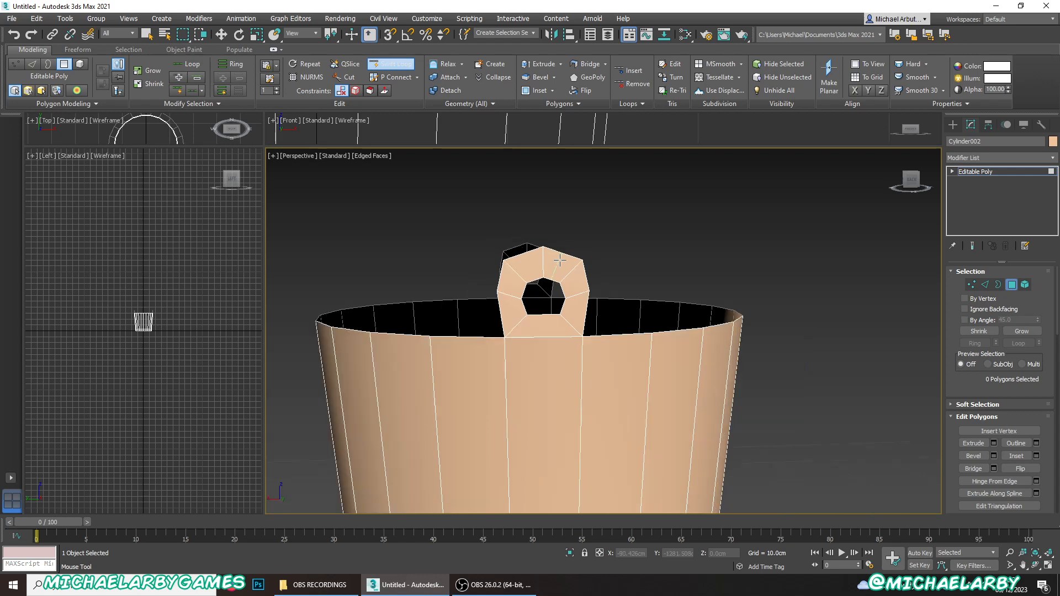
- Add three evenly spread horizontal edge loops around the container's wall with Swift Loop
middle_click_drag(545, 276, 557, 238, "alt")
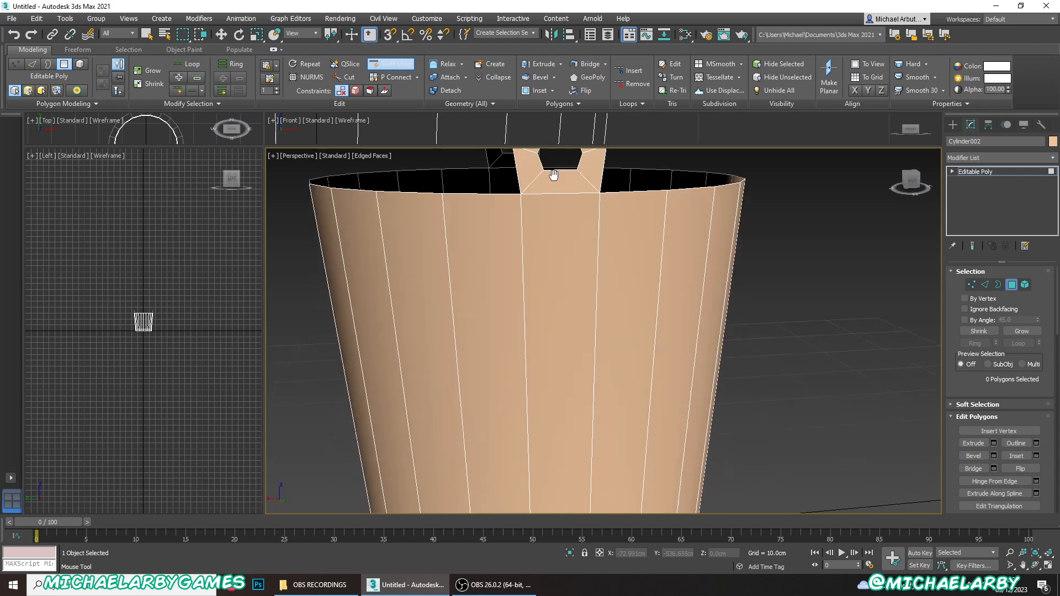
scroll(558, 237, "down", 5)
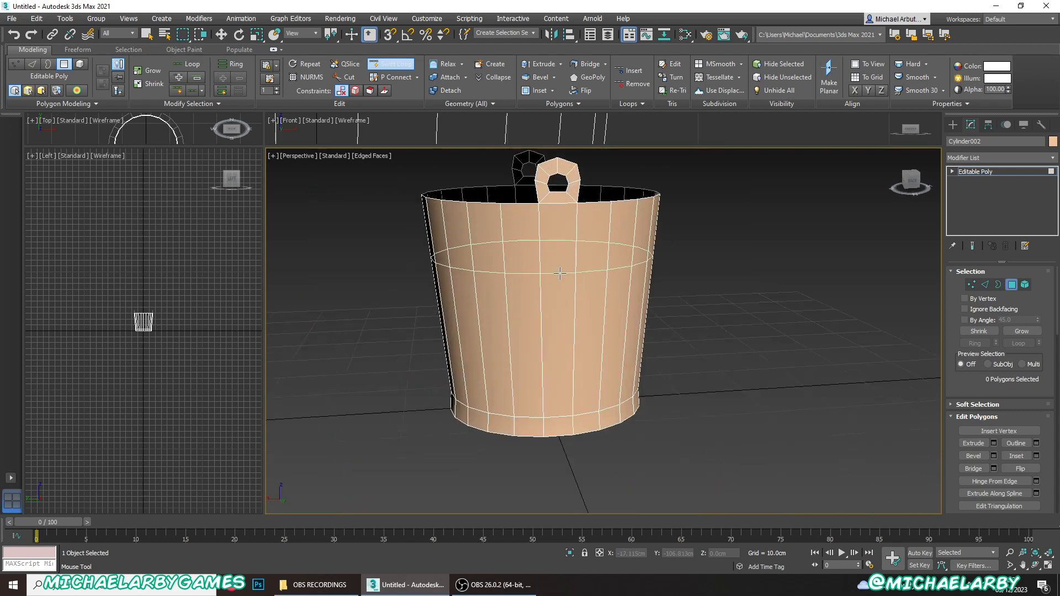
scroll(549, 273, "up", 2)
left_click(535, 281)
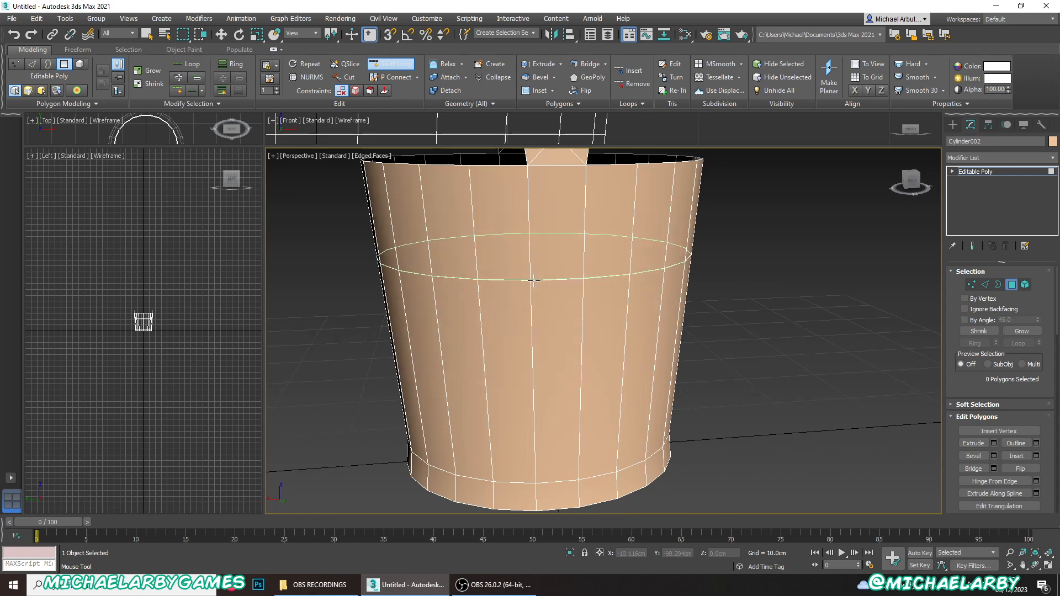
left_click(535, 348)
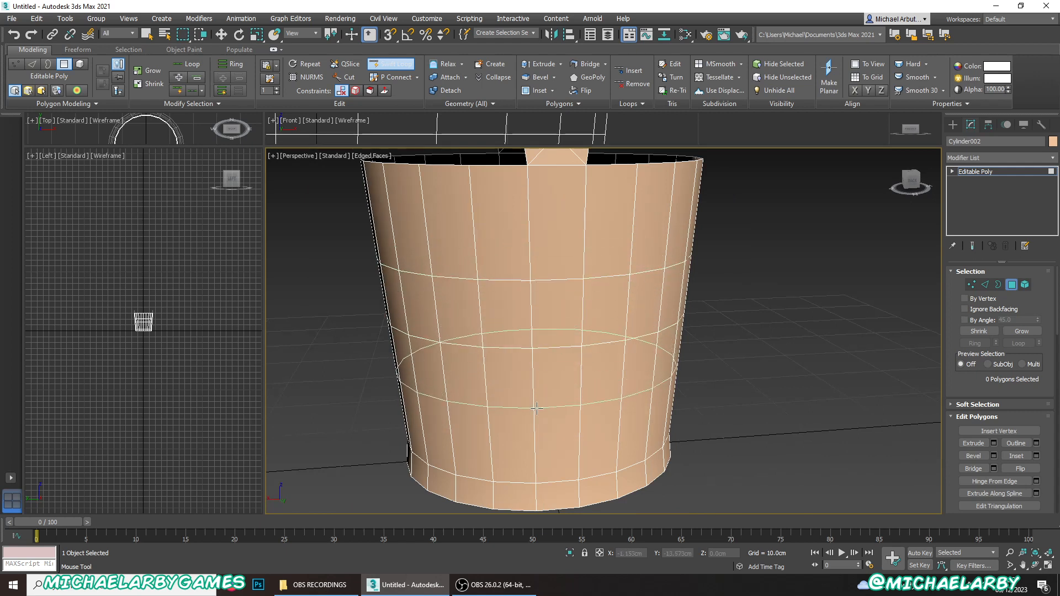
left_click(534, 407)
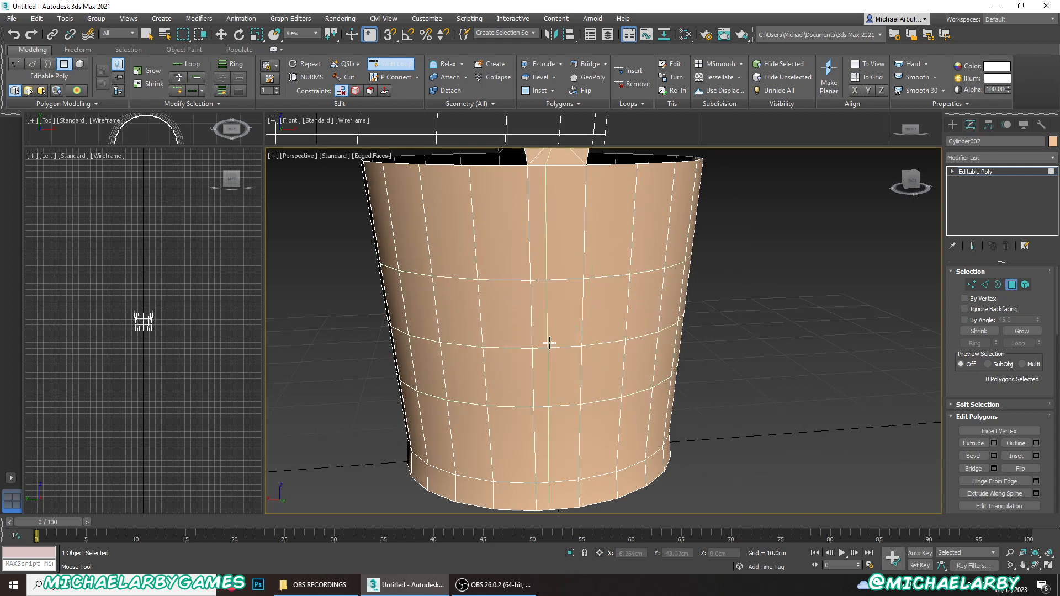
- Remove the three newly added horizontal edge loops from the container's wall along with their vertices
key("w")
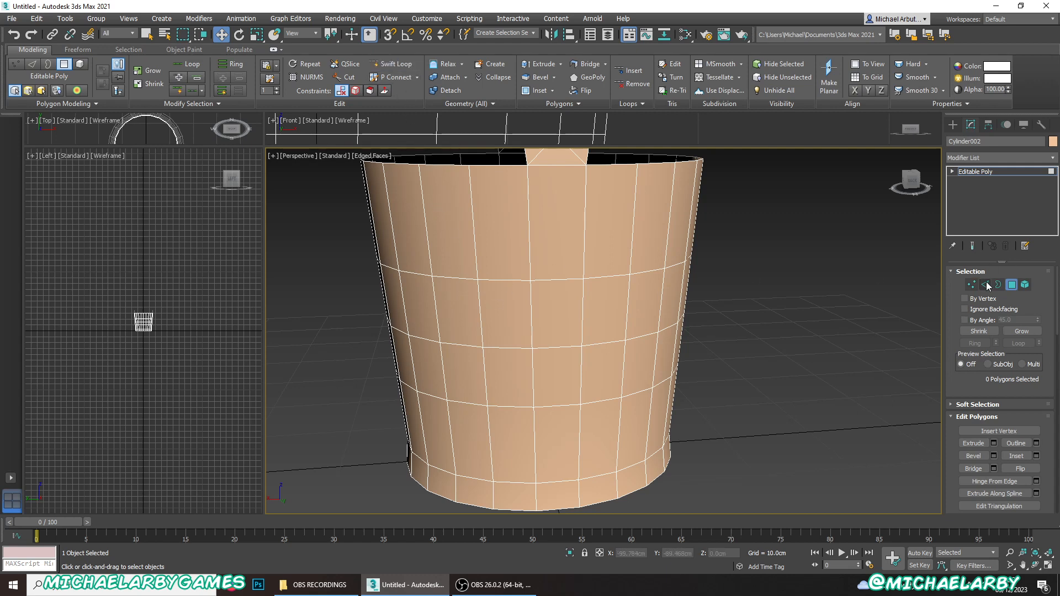
left_click(984, 284)
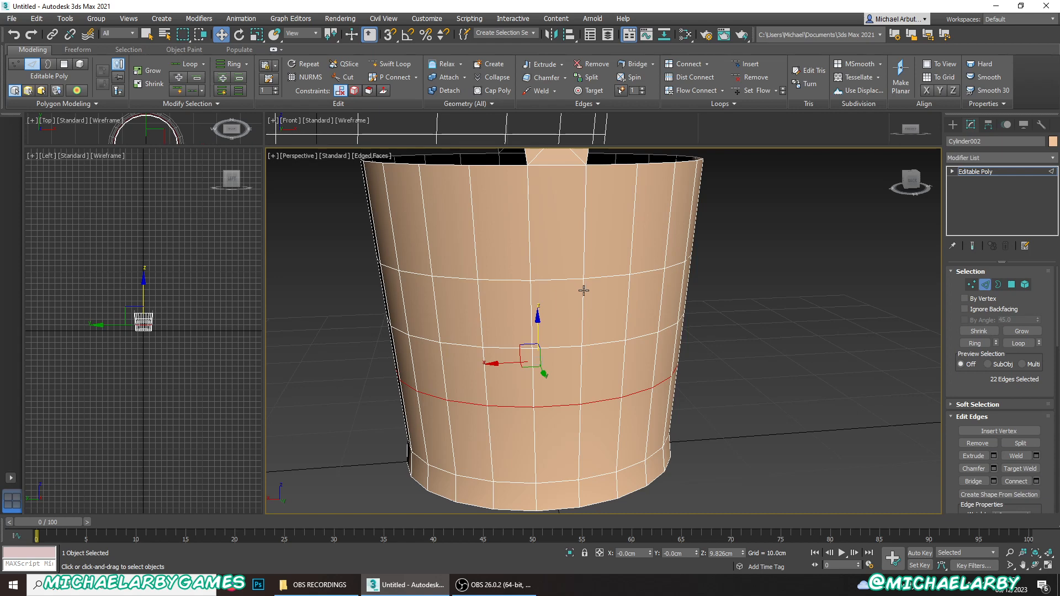
key("ctrl+BackSpace")
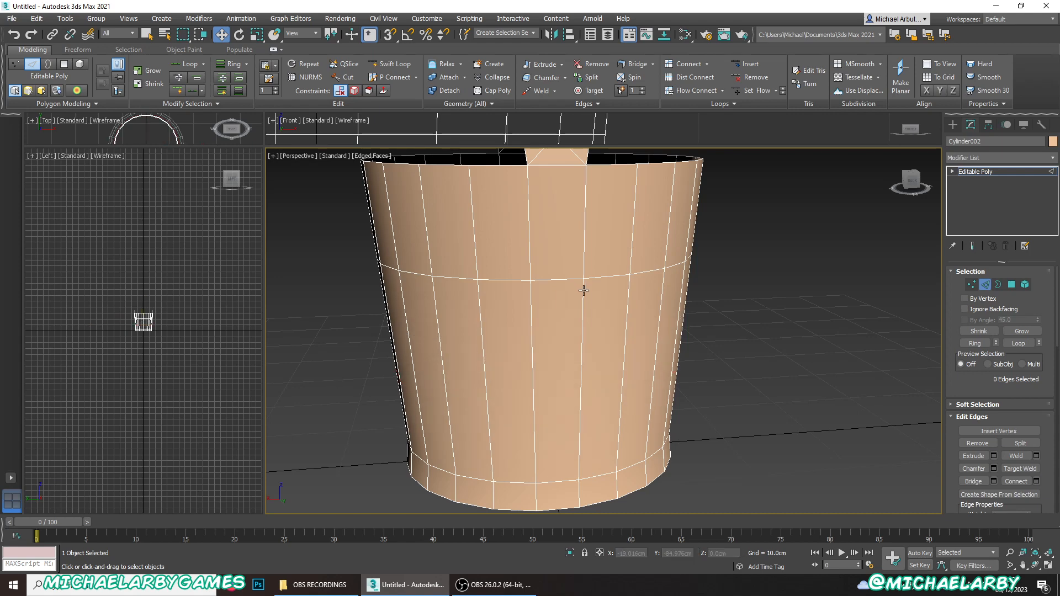
middle_click_drag(584, 291, 610, 365, "alt")
middle_click_drag(560, 278, 532, 320, "alt")
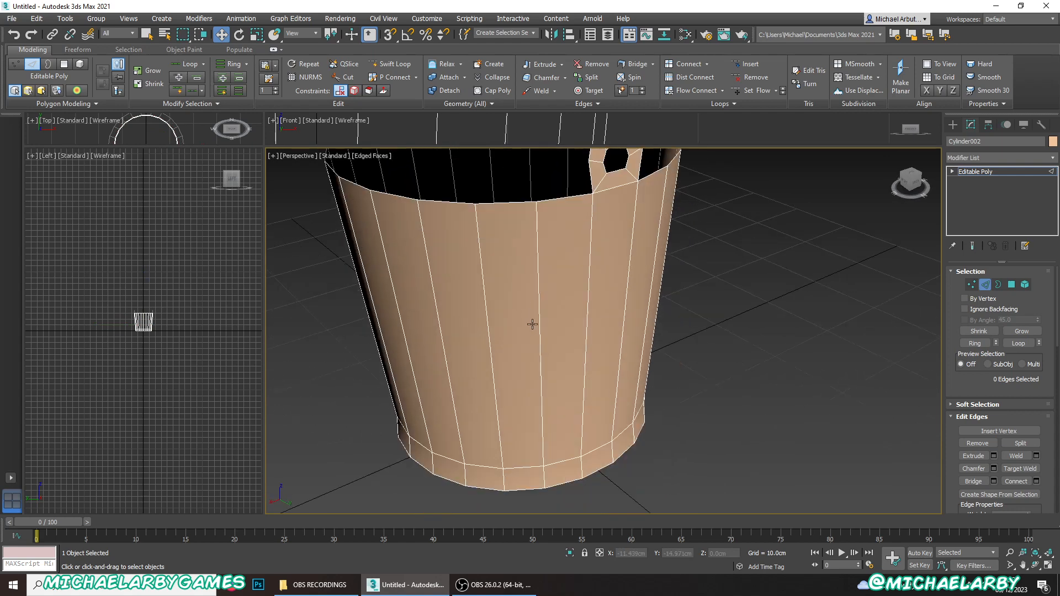
- Chamfer the middle edge at the top of the near tab by 0.5 cm and switch to vertex editing
middle_click_drag(546, 259, 514, 266, "alt")
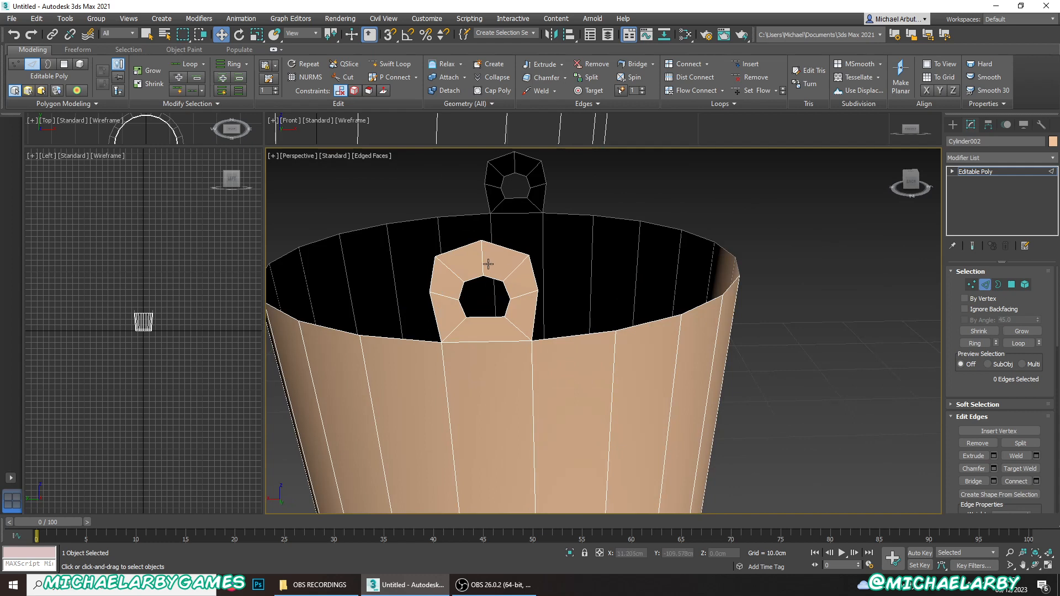
scroll(488, 263, "up", 2)
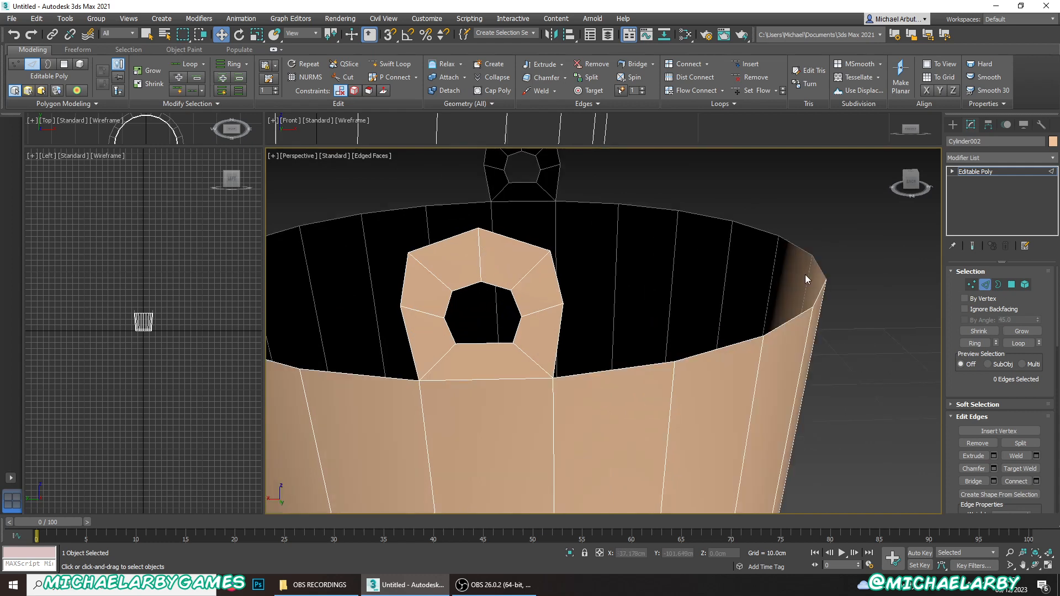
left_click(478, 257)
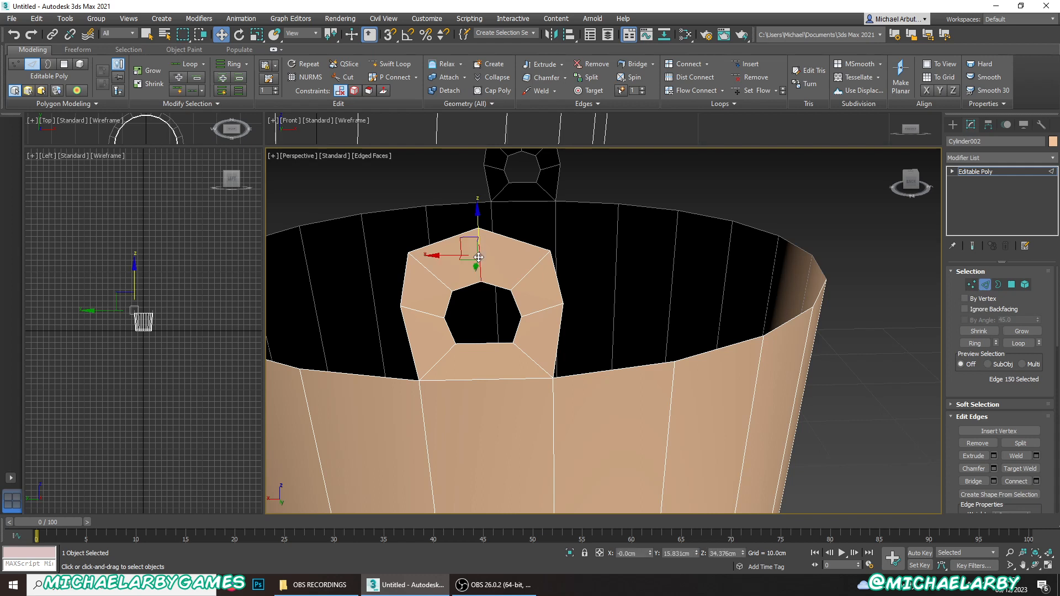
left_click(994, 469)
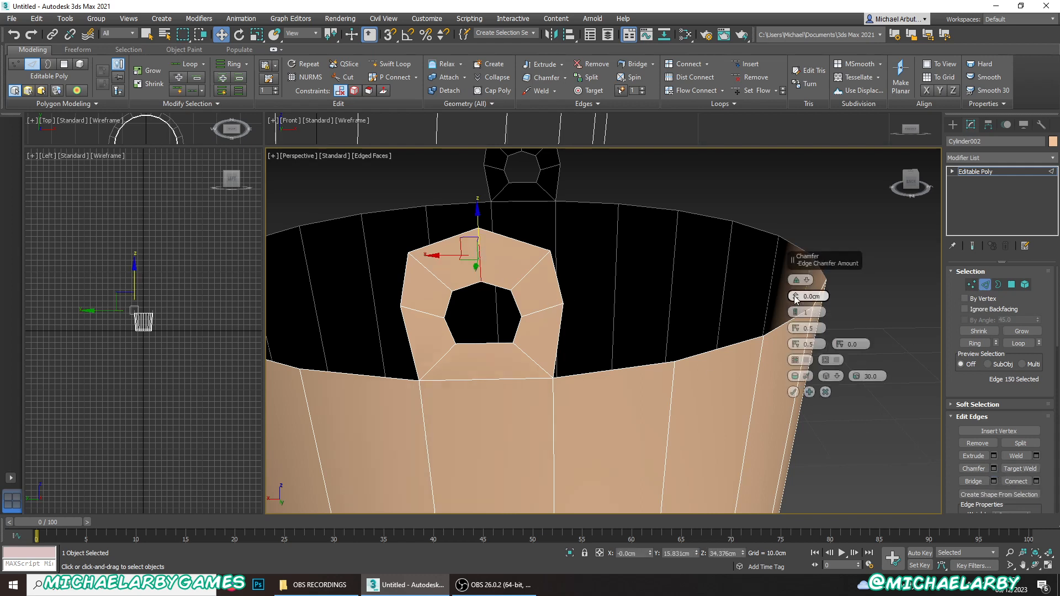
left_click_drag(797, 297, 797, 293)
key("Return")
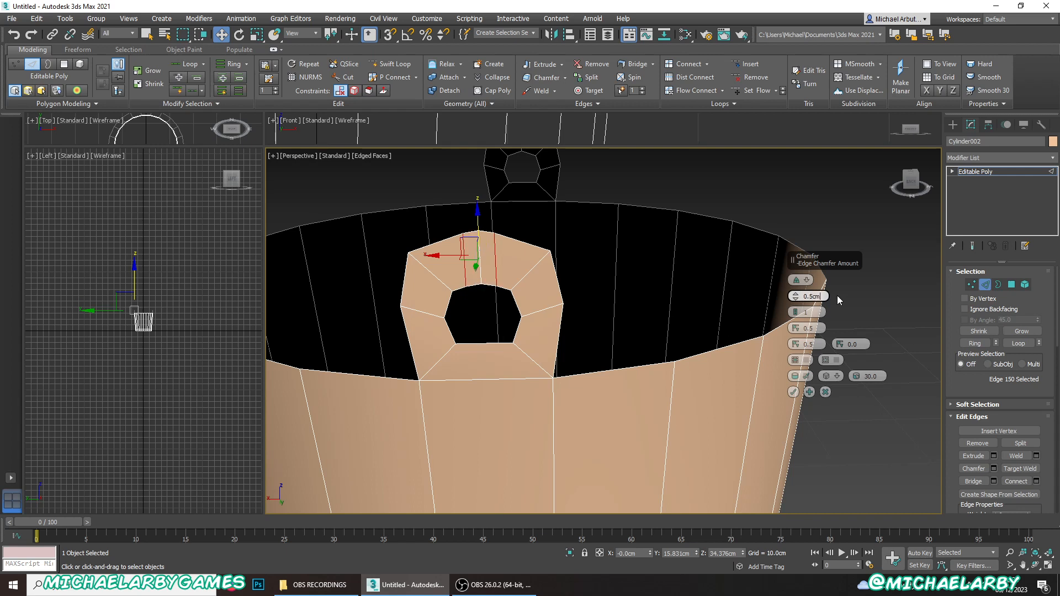
left_click(793, 391)
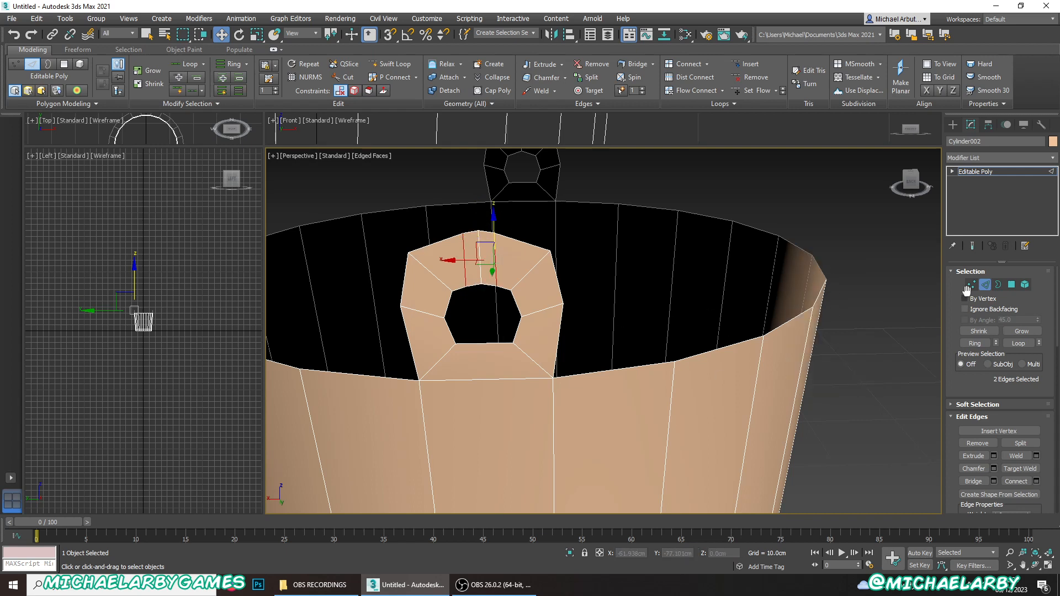
left_click(969, 285)
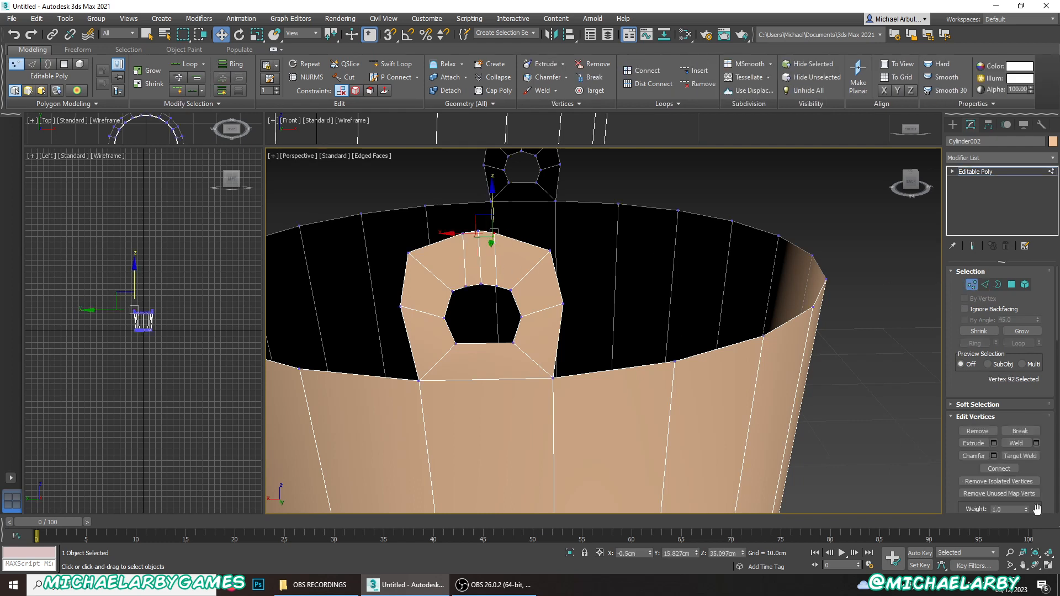
- Spread the two chamfered vertices atop the near tab along their edges, then raise them slightly with constraints set to None
scroll(1019, 453, "down", 5)
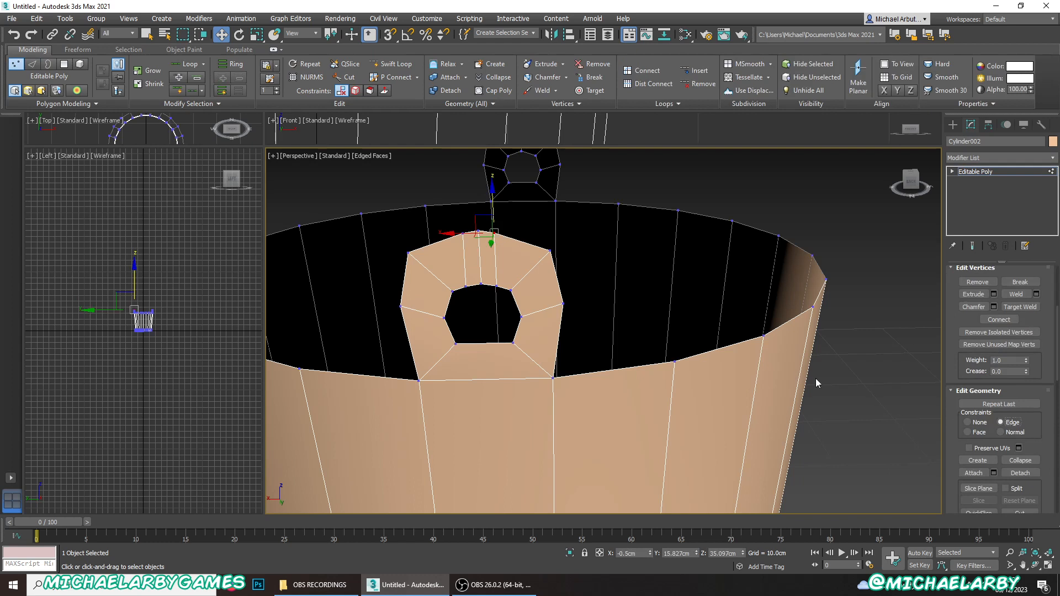
left_click_drag(483, 216, 431, 214)
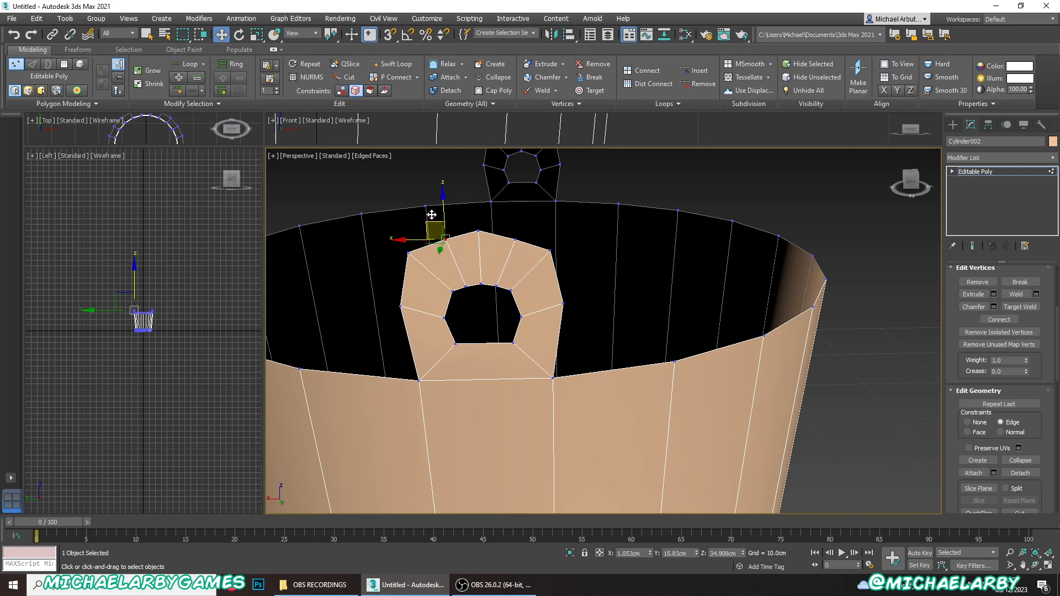
left_click(516, 240, "ctrl")
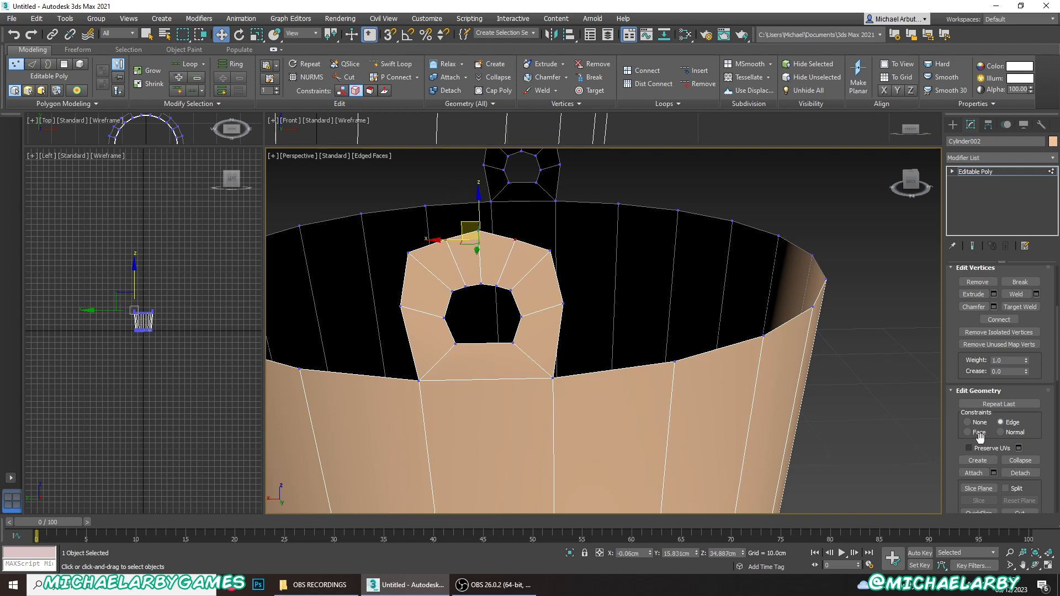
left_click(967, 422)
left_click_drag(479, 206, 482, 203)
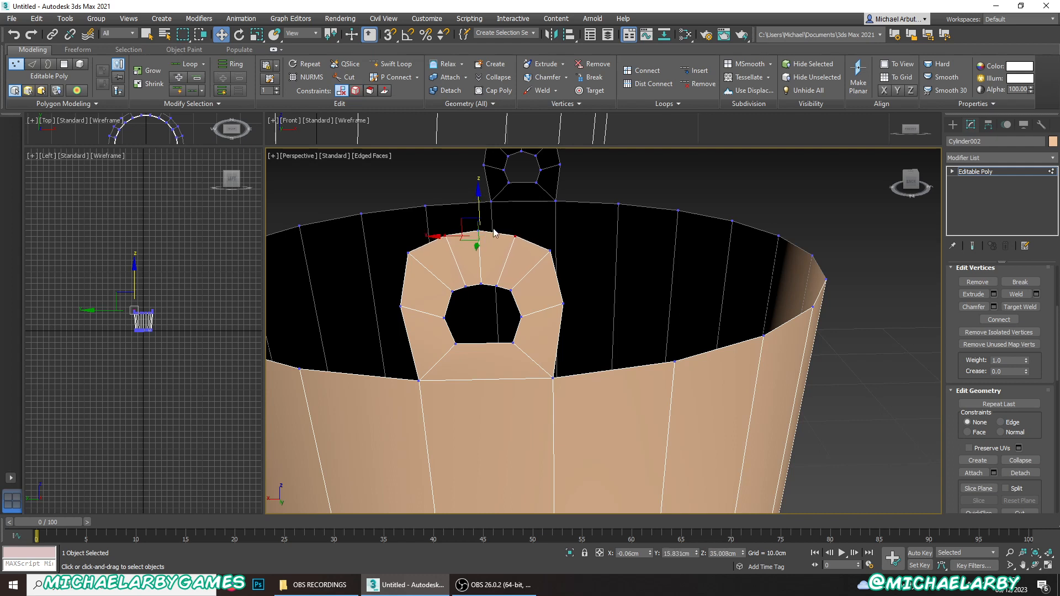
- With the Edge constraint, slide the near tab's upper hole corners and its upper outer vertices along their edges to round the shape
left_click(510, 291)
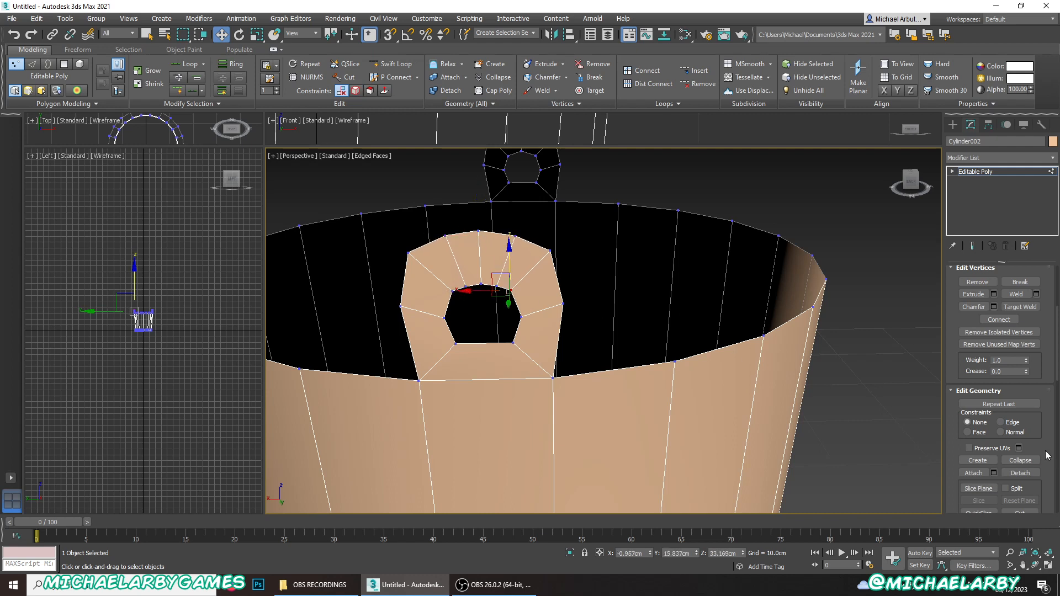
left_click(997, 422)
left_click_drag(495, 272, 440, 280)
left_click_drag(548, 253, 508, 223)
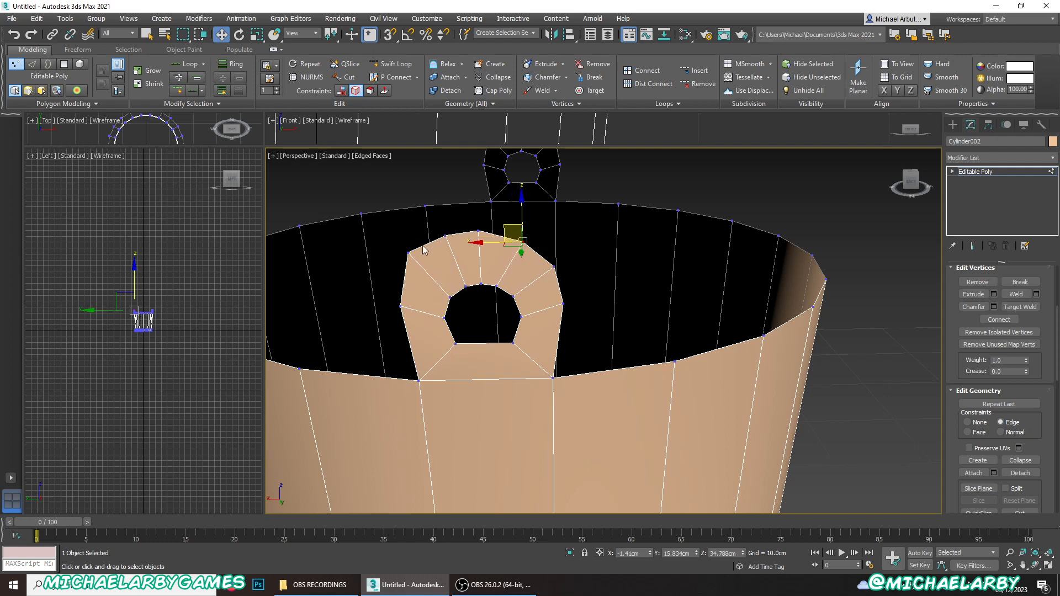
left_click_drag(407, 252, 389, 248)
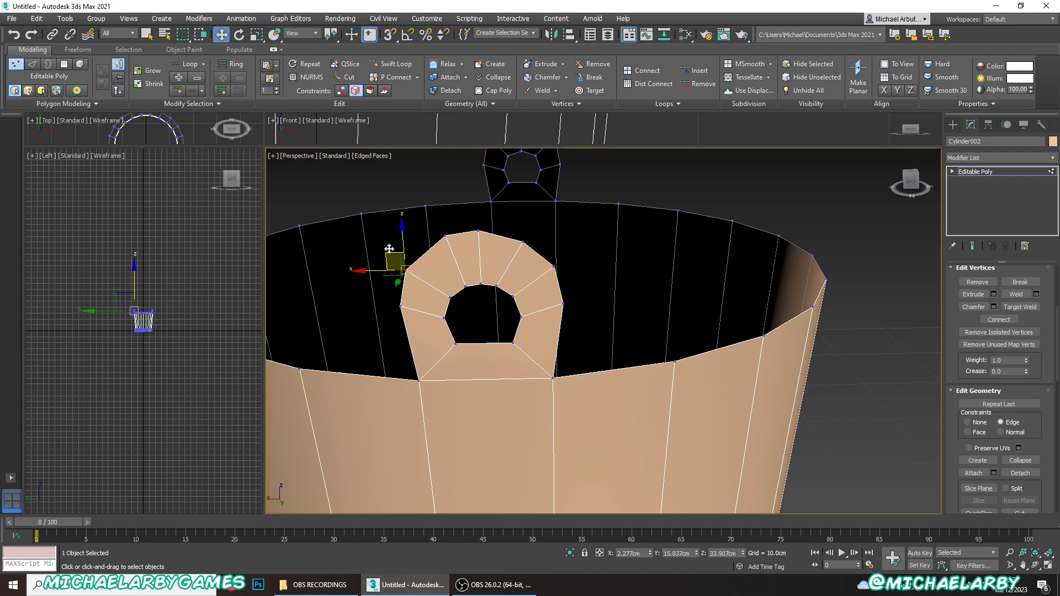
left_click(444, 236)
left_click_drag(429, 219, 418, 225)
- Slide the outer vertices on both sides of the near tab slightly down along their edges
scroll(502, 363, "down", 5)
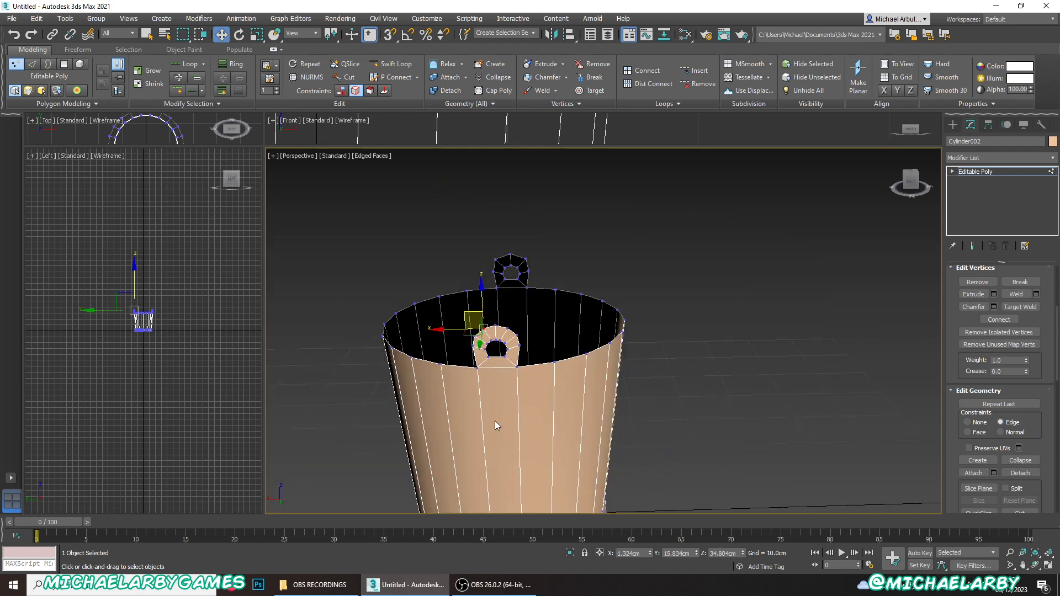
scroll(496, 353, "up", 5)
scroll(538, 331, "down", 4)
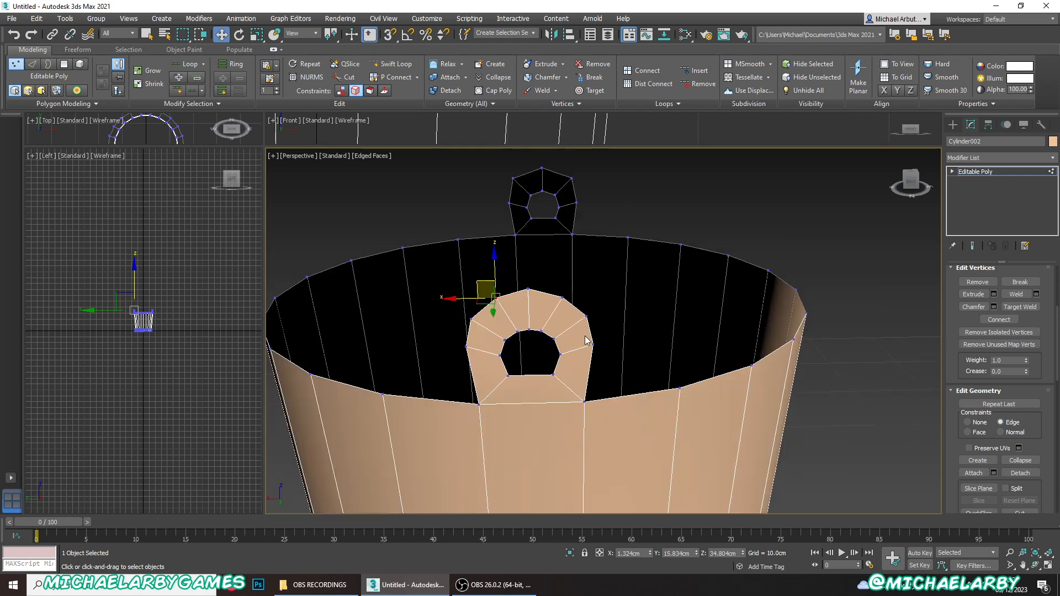
scroll(582, 347, "up", 4)
left_click(598, 343)
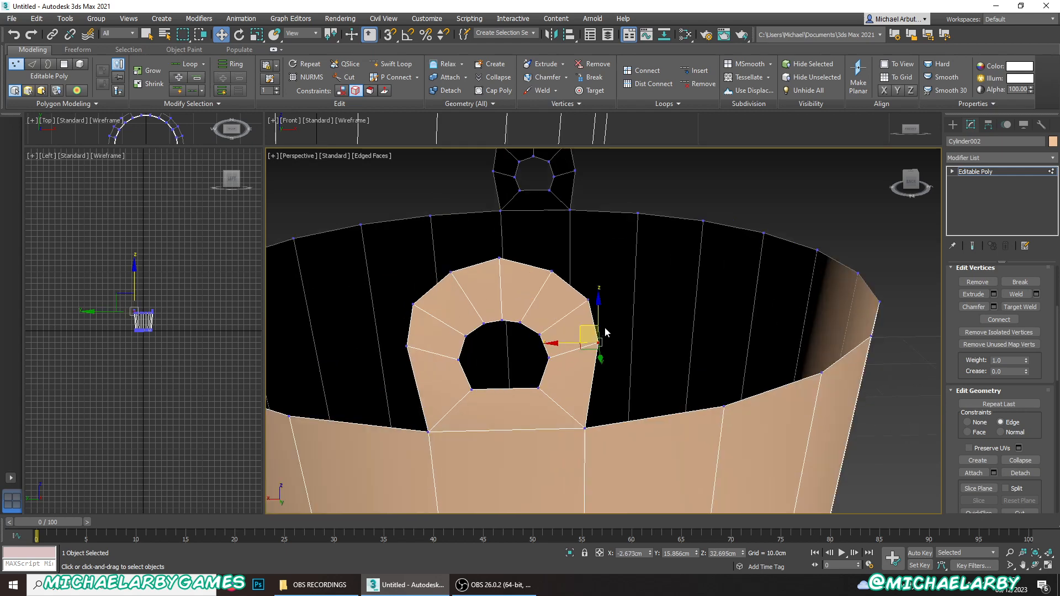
left_click_drag(589, 324, 586, 340)
left_click(410, 346)
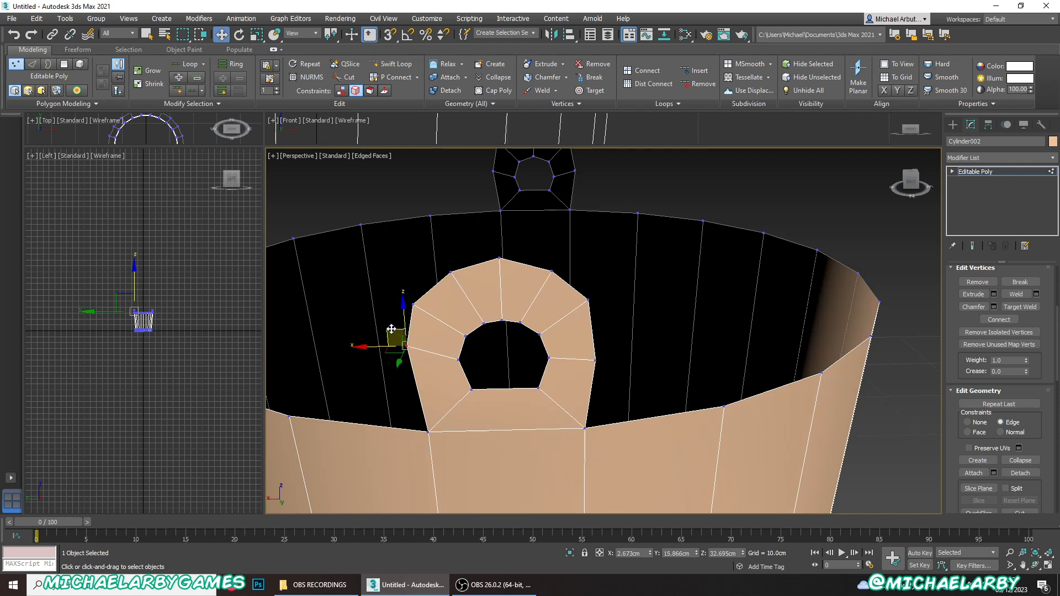
left_click_drag(390, 329, 390, 344)
- Chamfer the middle edge at the top of the opposite tab by 0.5 cm
scroll(514, 354, "down", 4)
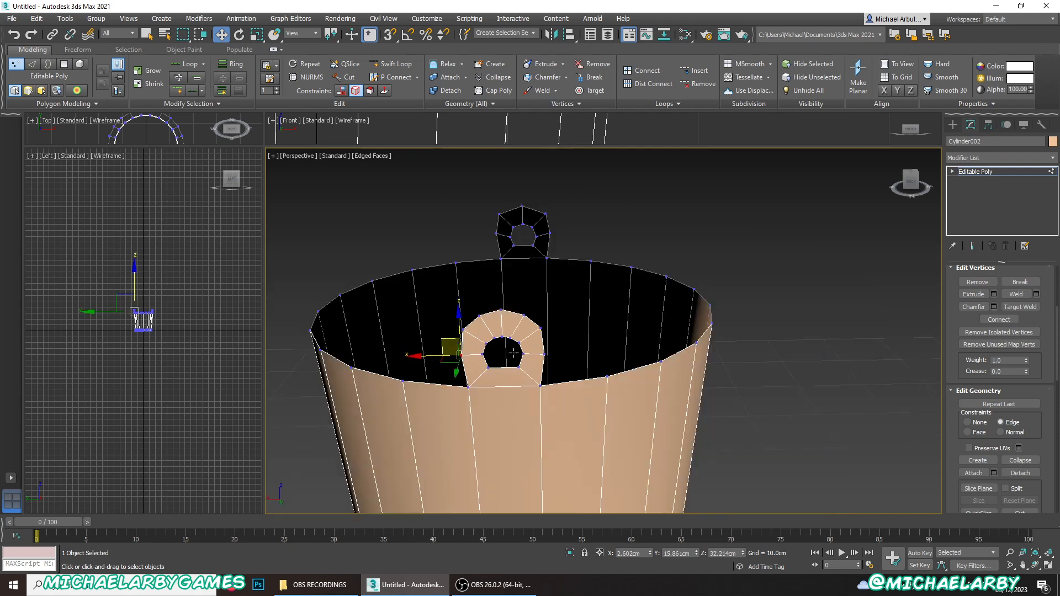
middle_click_drag(621, 334, 568, 323, "alt")
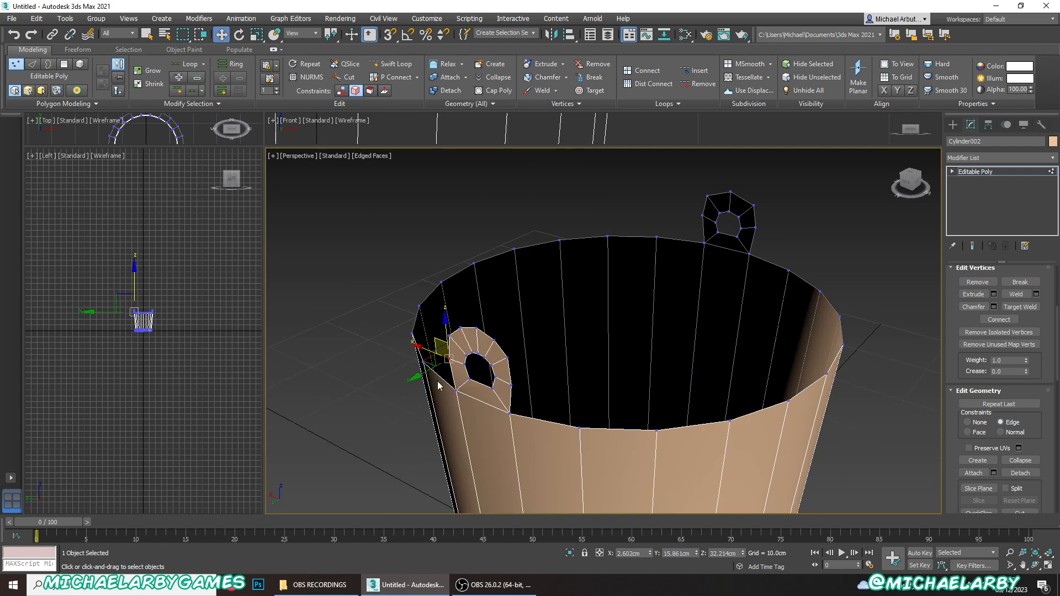
middle_click_drag(542, 374, 737, 283, "alt")
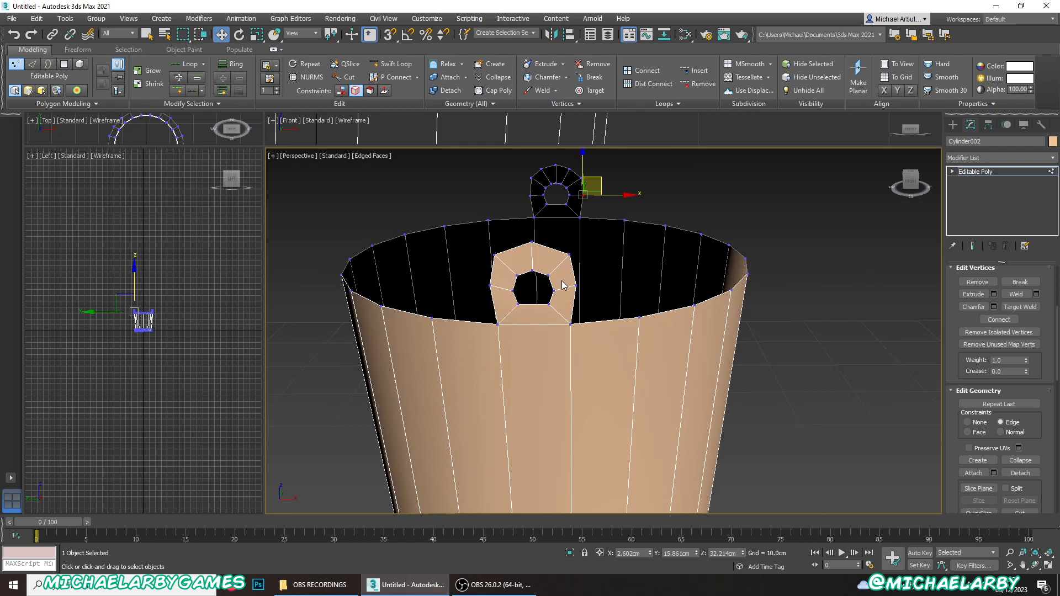
key("2")
left_click(533, 258)
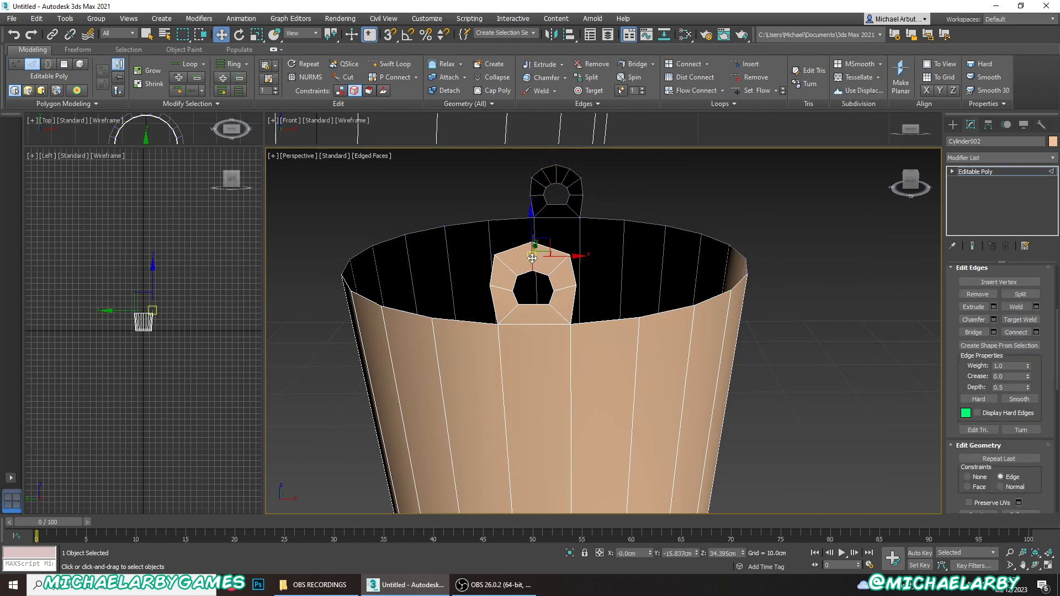
scroll(532, 246, "up", 4)
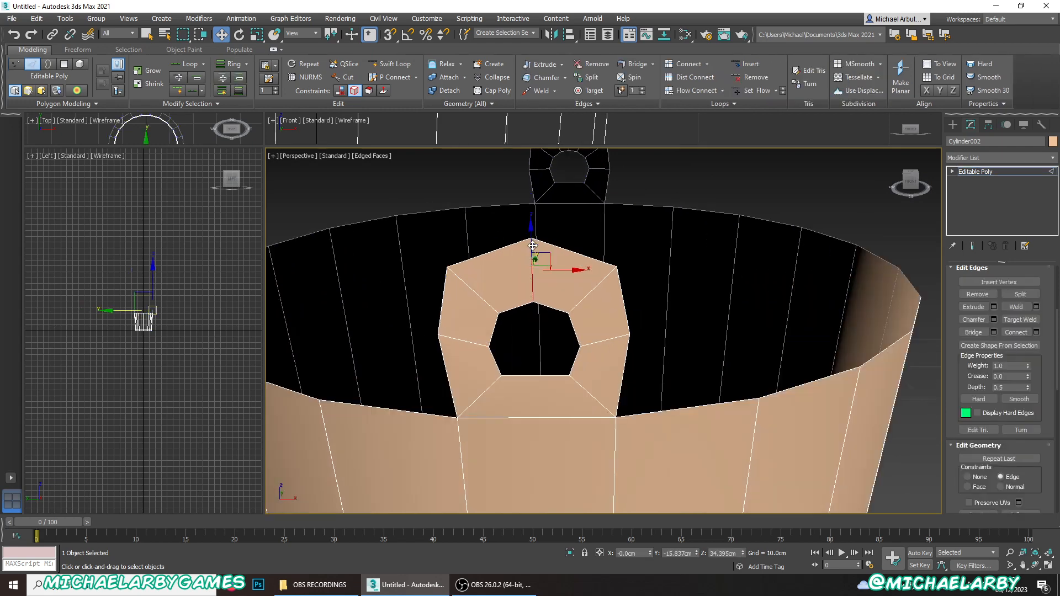
left_click(993, 319)
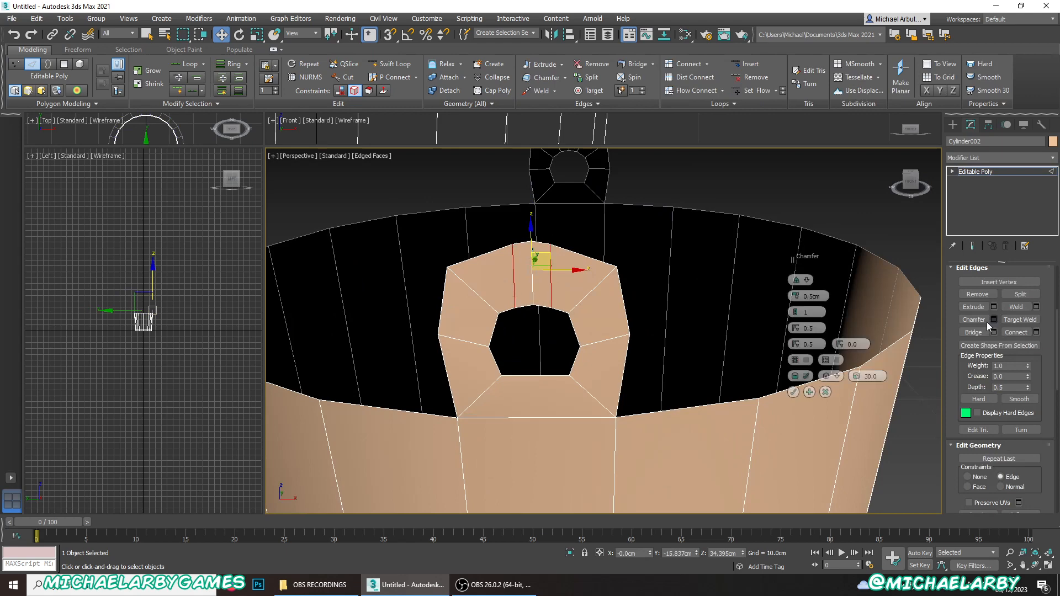
left_click(793, 391)
- Spread the chamfered top vertices of the opposite tab along their edges, then raise the outer pair slightly with constraints set to None
scroll(994, 328, "up", 5)
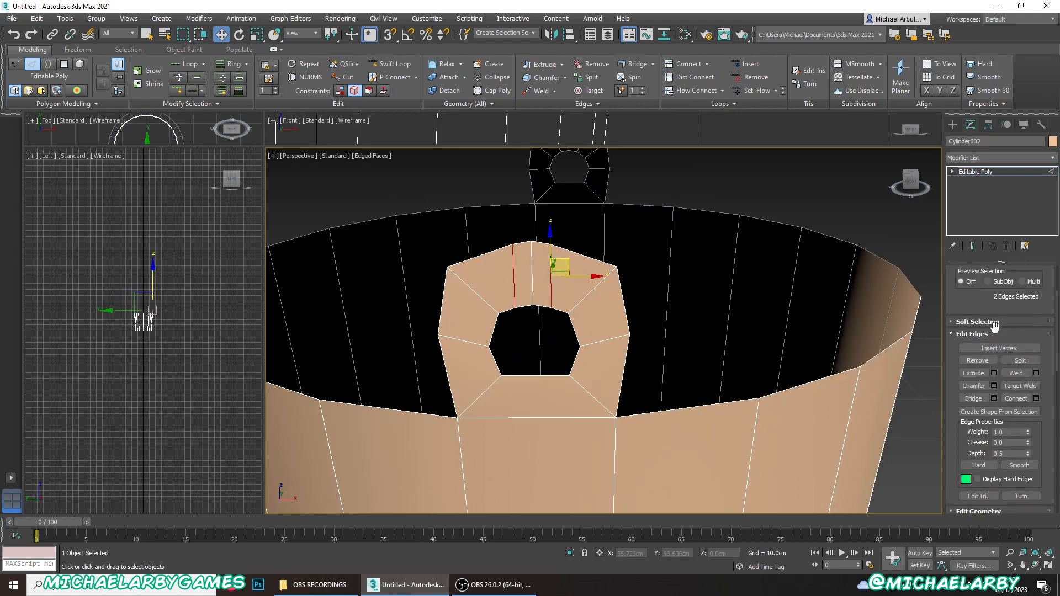
left_click(972, 286)
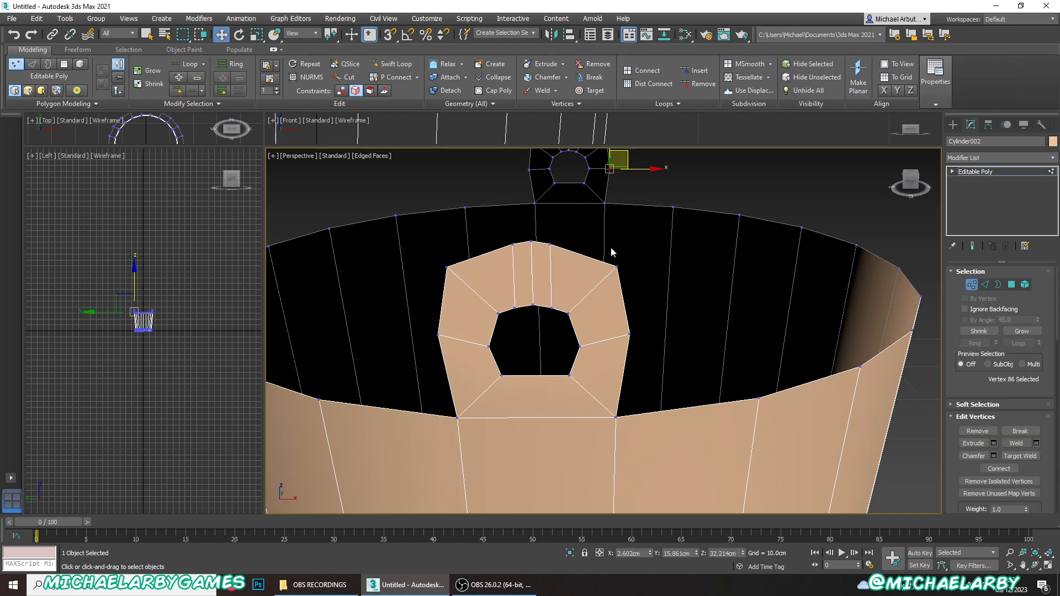
middle_click_drag(610, 247, 617, 313)
left_click(565, 358)
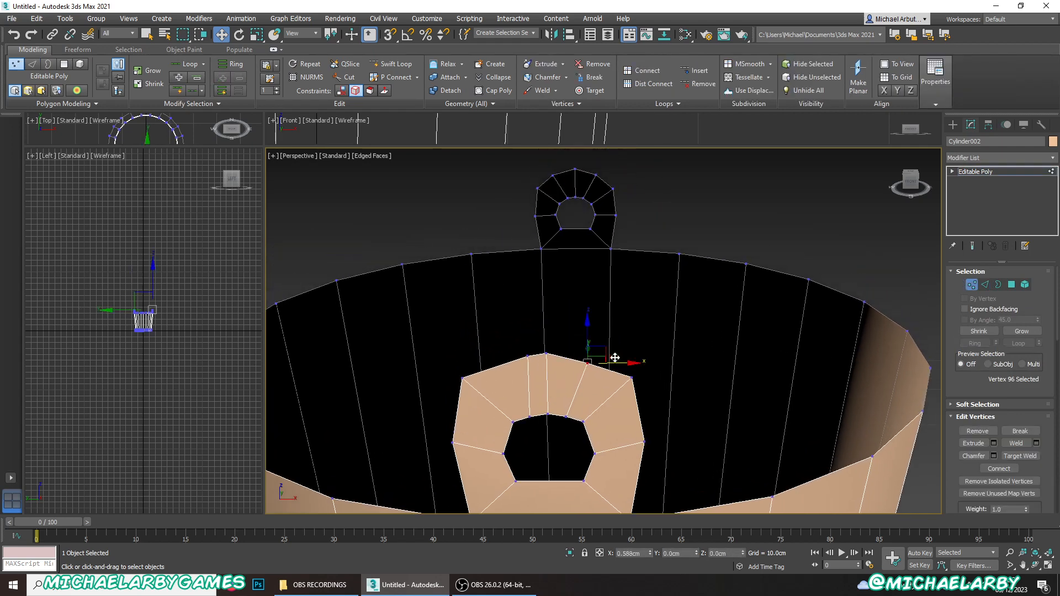
left_click(526, 355)
left_click_drag(562, 358, 538, 363)
left_click(589, 364, "ctrl")
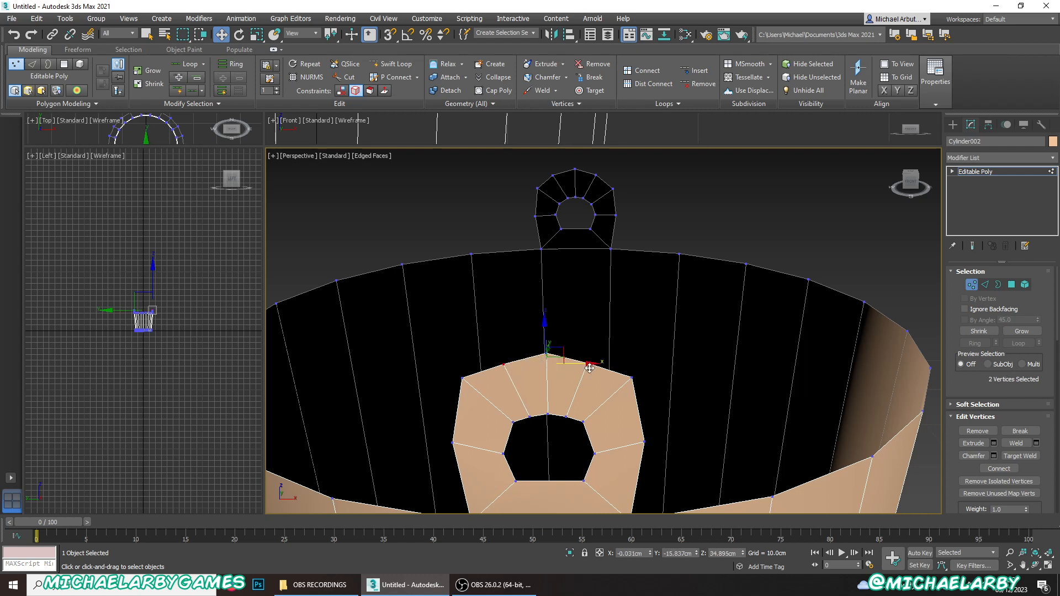
scroll(999, 433, "down", 4)
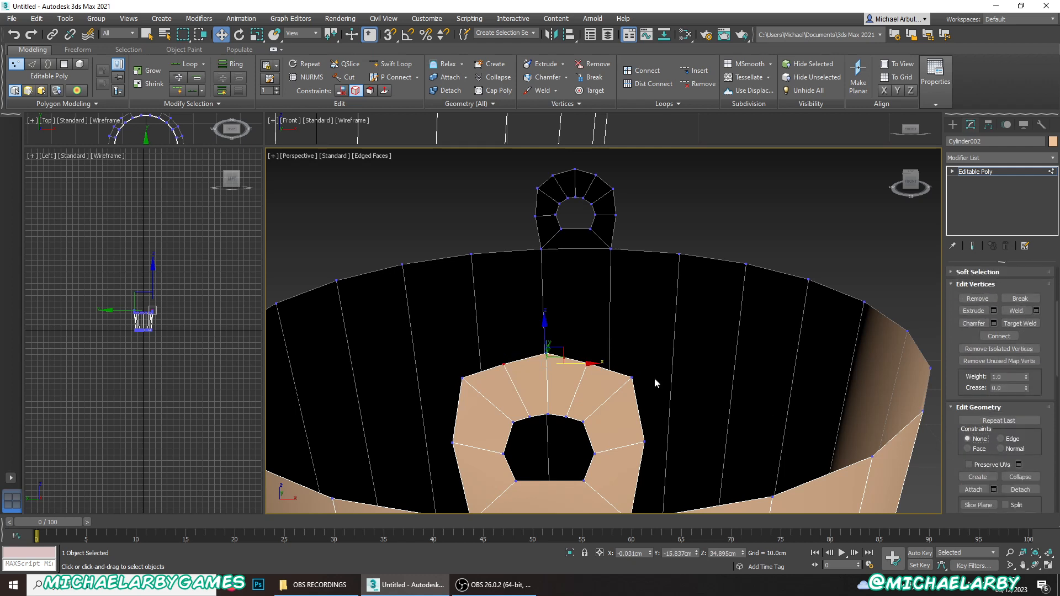
left_click_drag(544, 338, 545, 335)
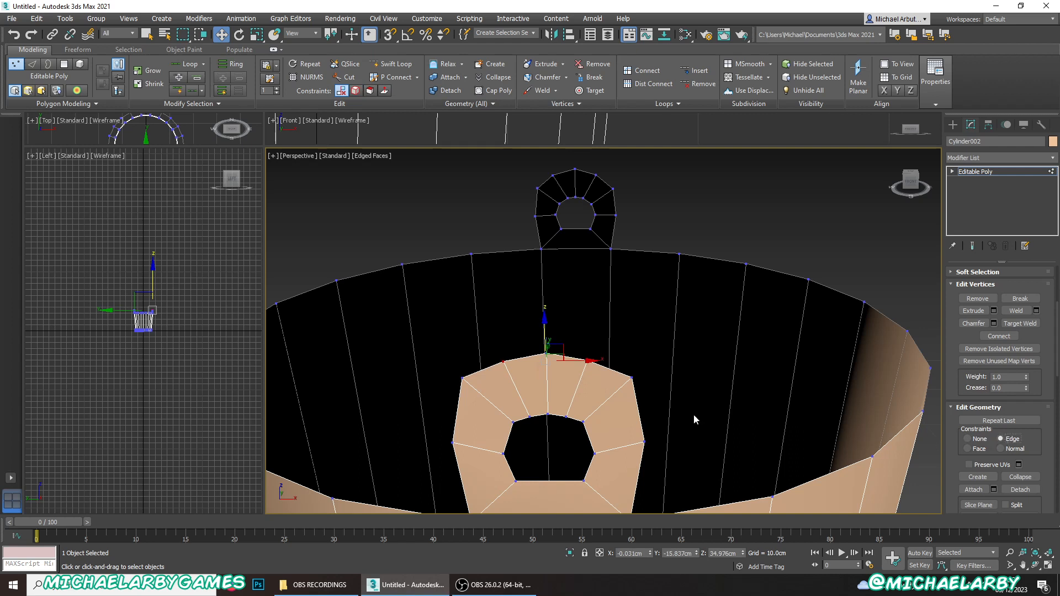
- Slide the opposite tab's upper corner vertices and the vertices flanking its peak down along their edges to round the outline
left_click(632, 378)
left_click_drag(642, 363, 654, 393)
left_click(591, 359)
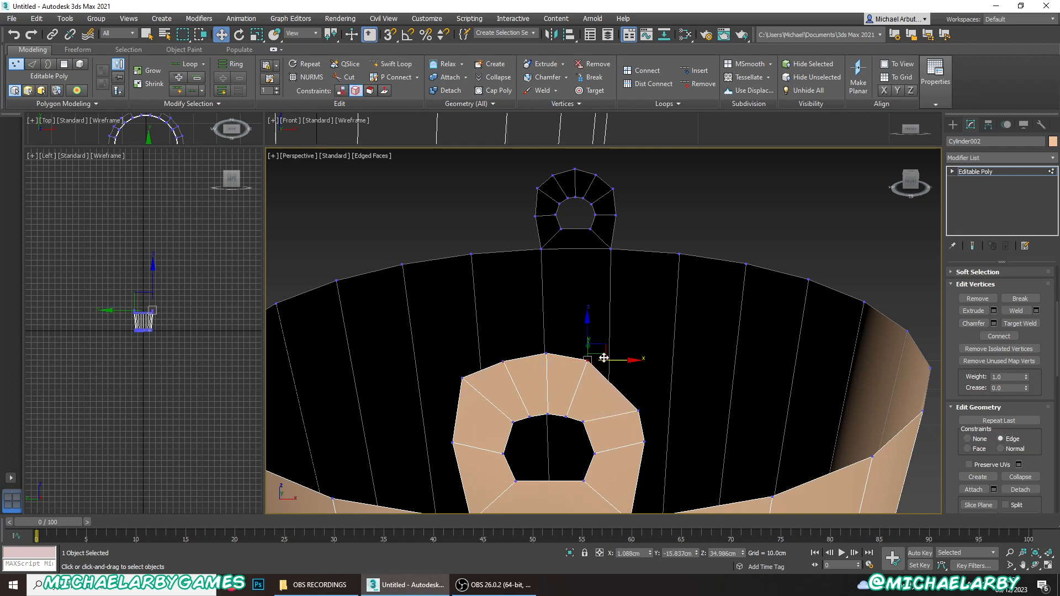
left_click_drag(607, 356, 620, 355)
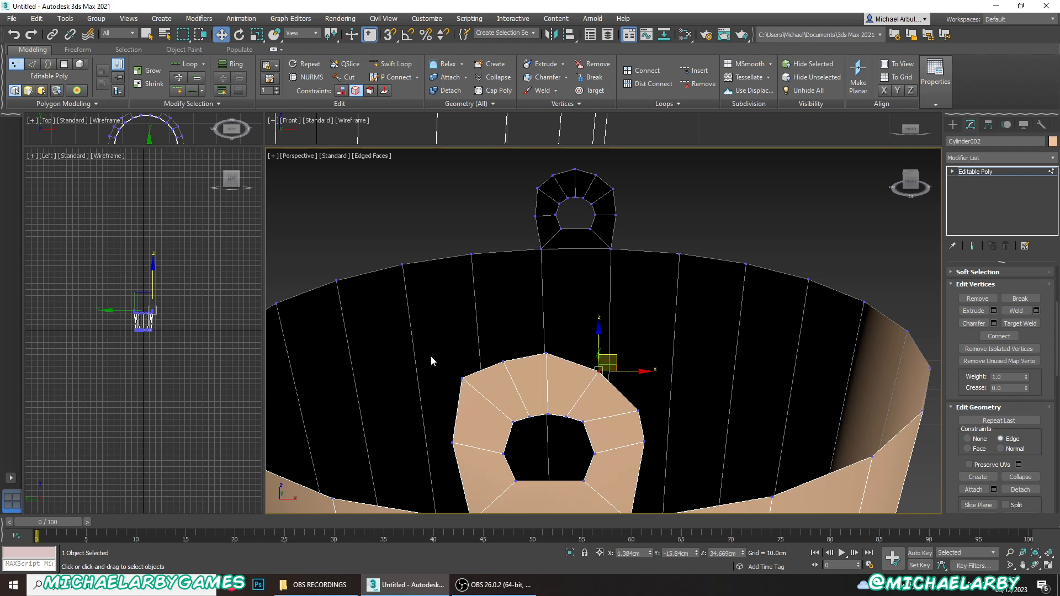
left_click(462, 378)
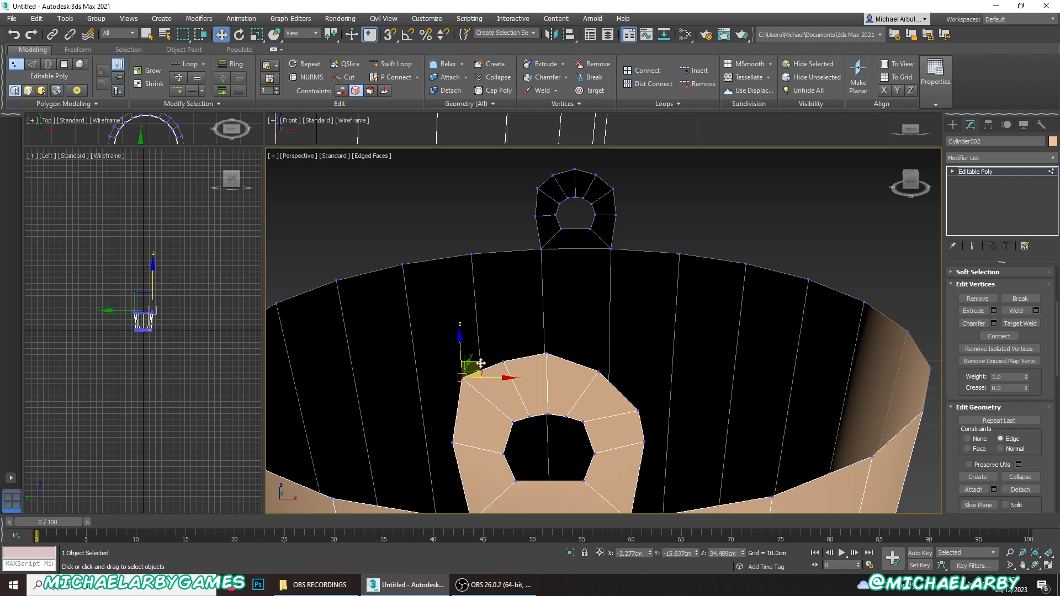
left_click_drag(481, 363, 488, 380)
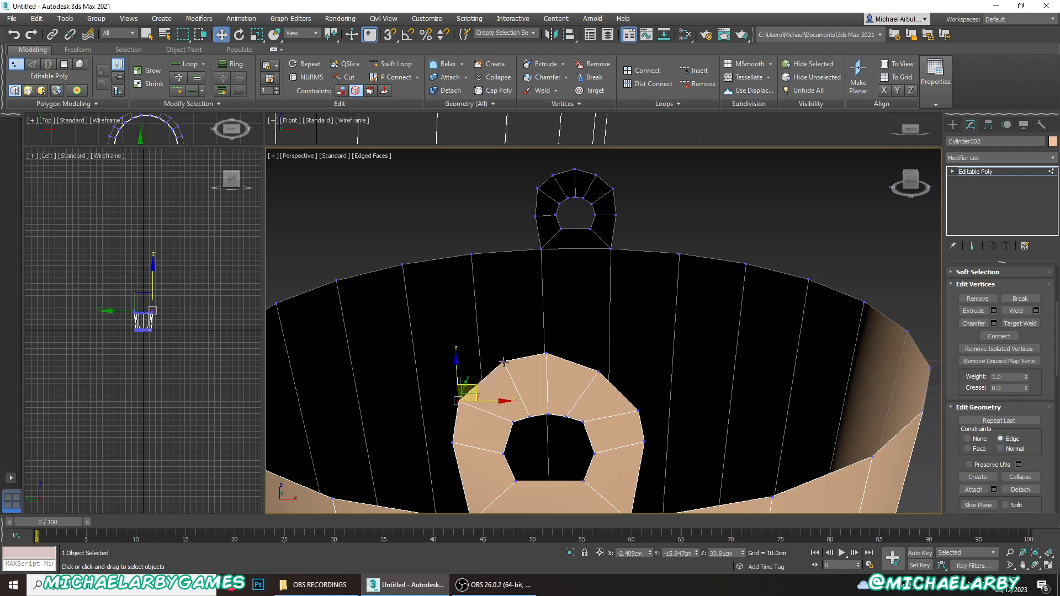
left_click(503, 362)
left_click_drag(514, 347, 506, 355)
- Slide the outer vertices on both sides of the opposite tab slightly down along their edges
left_click(452, 443)
left_click_drag(454, 439, 454, 422)
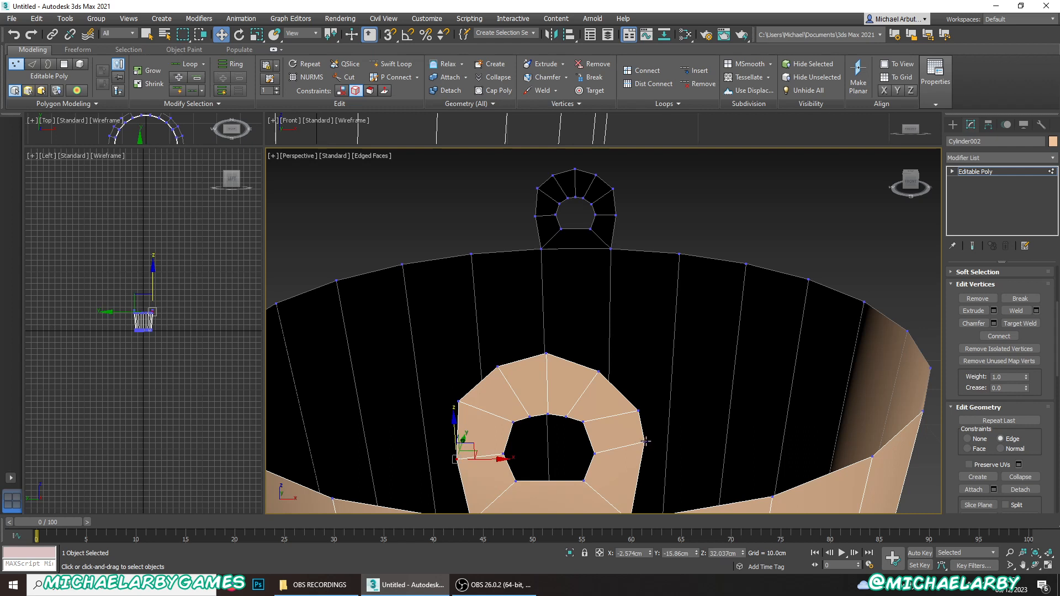
left_click(645, 442)
left_click_drag(649, 405, 650, 427)
- Slide the two upper corner vertices of the opposite tab's hole down along their edges to round the hole
left_click(582, 423)
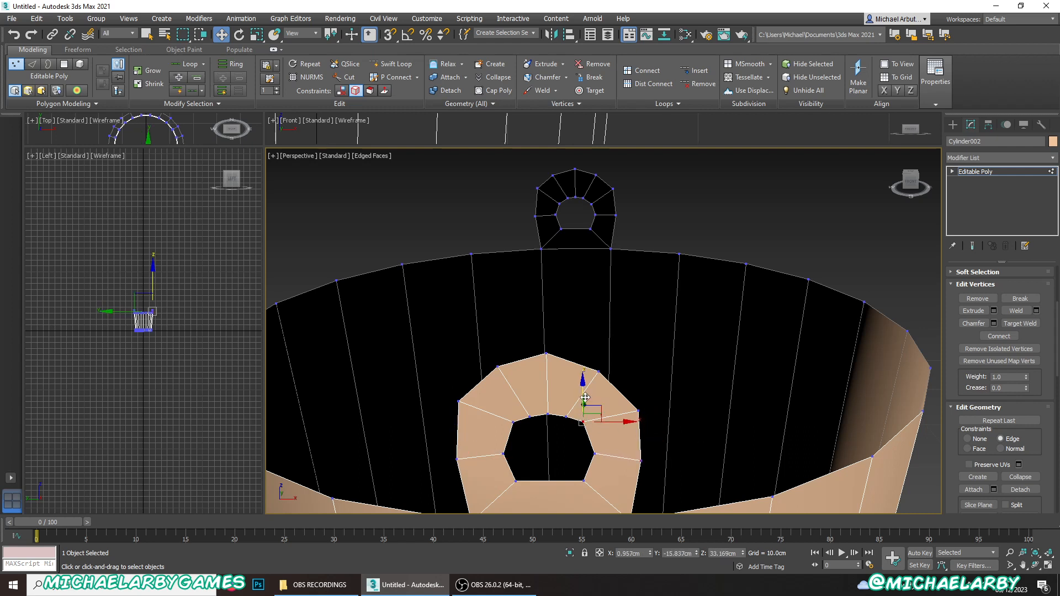
left_click_drag(582, 423, 584, 429)
left_click(514, 421)
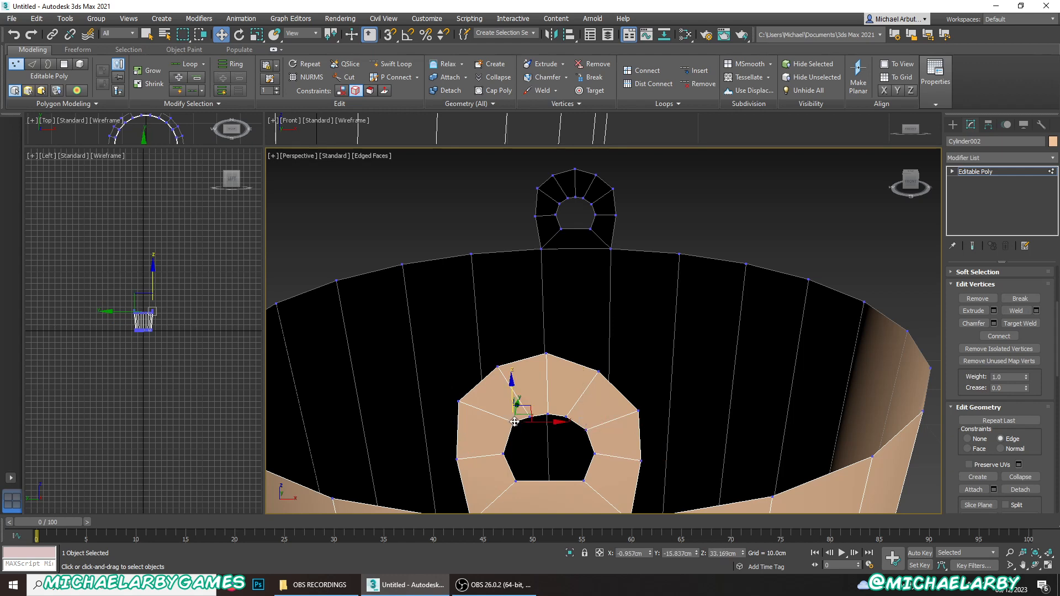
left_click_drag(511, 399, 510, 398)
- Leave vertex editing and apply a Shell modifier to the whole bucket to give its walls thickness
scroll(571, 395, "down", 4)
middle_click_drag(574, 396, 687, 381, "alt")
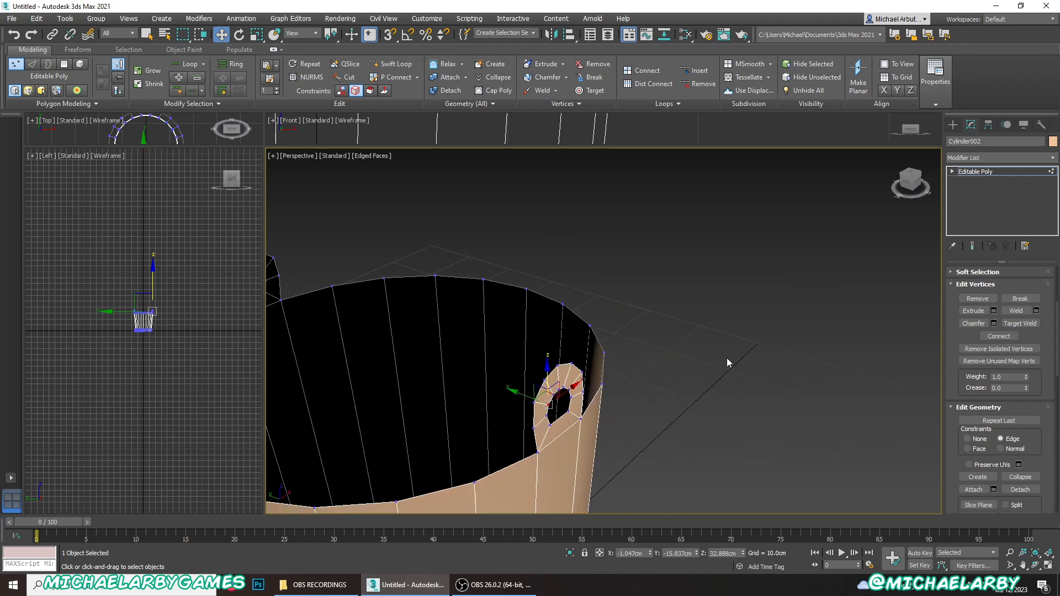
scroll(782, 320, "down", 5)
scroll(783, 319, "up", 2)
scroll(1018, 336, "up", 3)
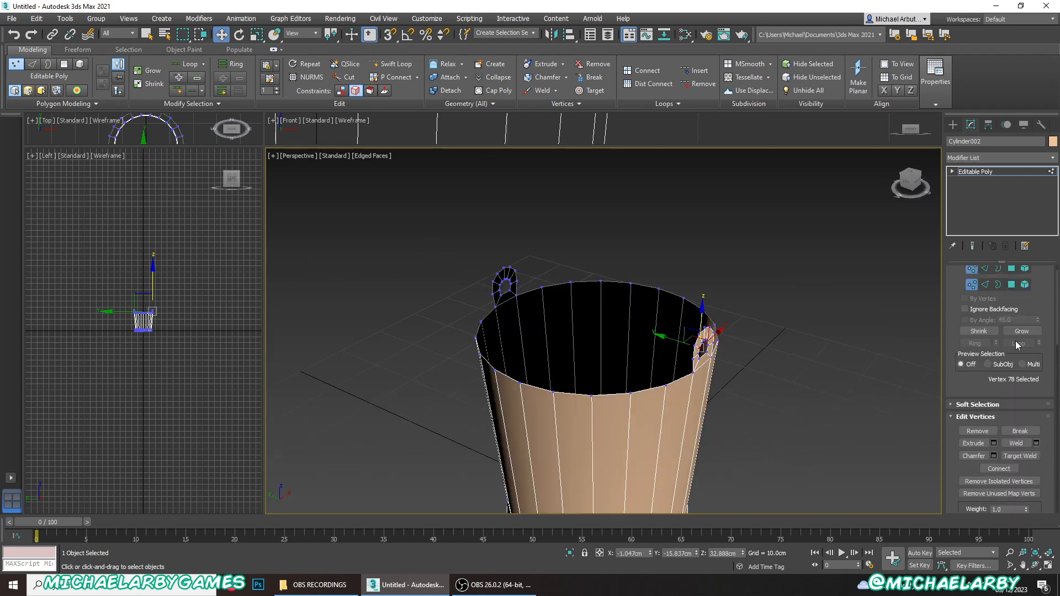
left_click(971, 284)
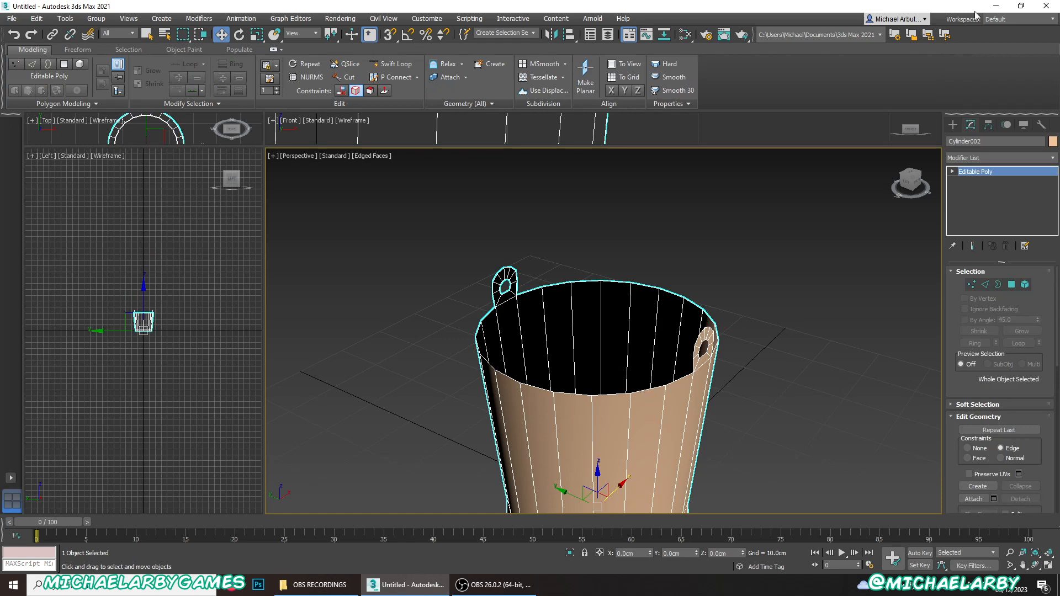
left_click(1053, 157)
left_click_drag(1053, 184, 1053, 449)
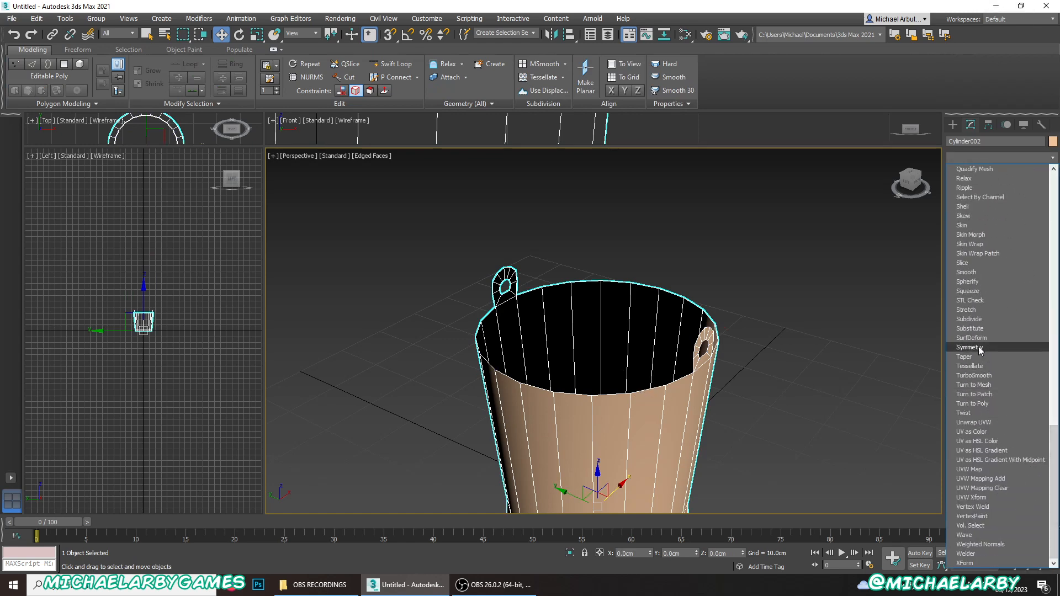
left_click(964, 207)
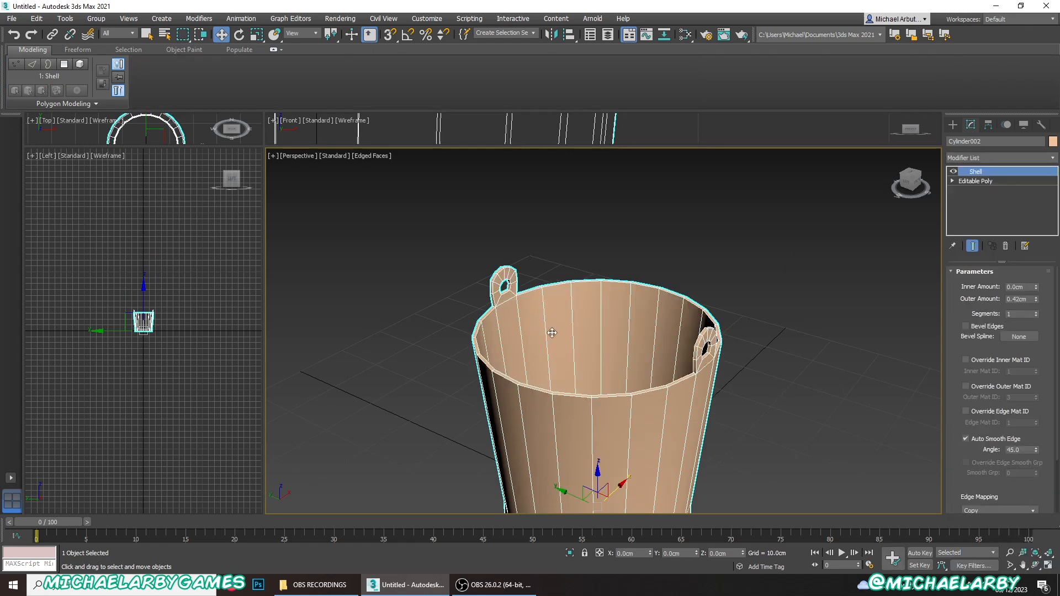
- Reduce the Shell modifier's outer amount to 0.31 cm to thin the bucket's walls
middle_click_drag(563, 347, 615, 348, "alt")
scroll(496, 321, "up", 5)
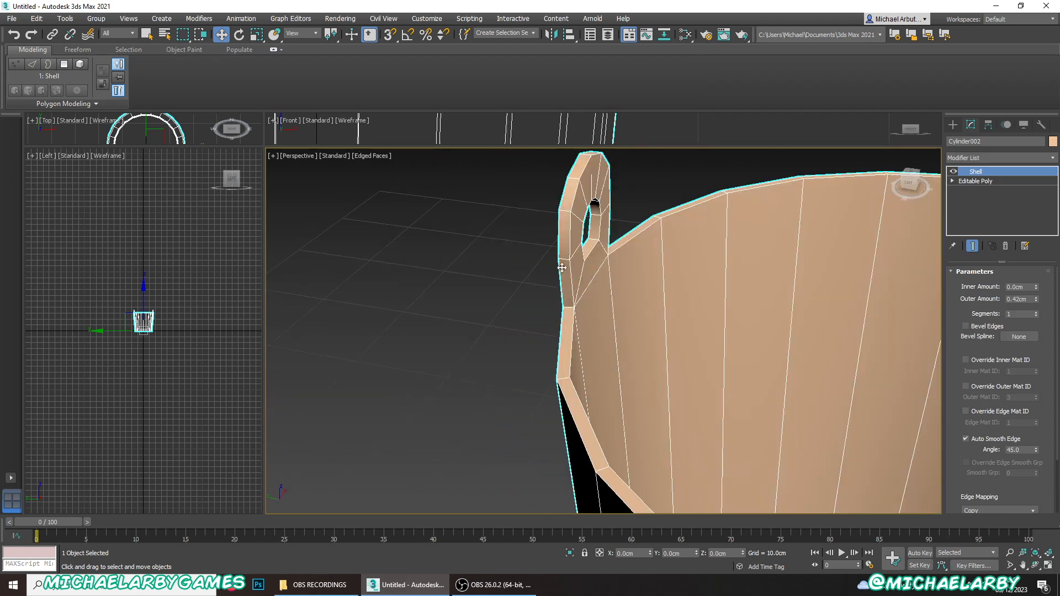
scroll(577, 316, "up", 1)
scroll(577, 316, "down", 5)
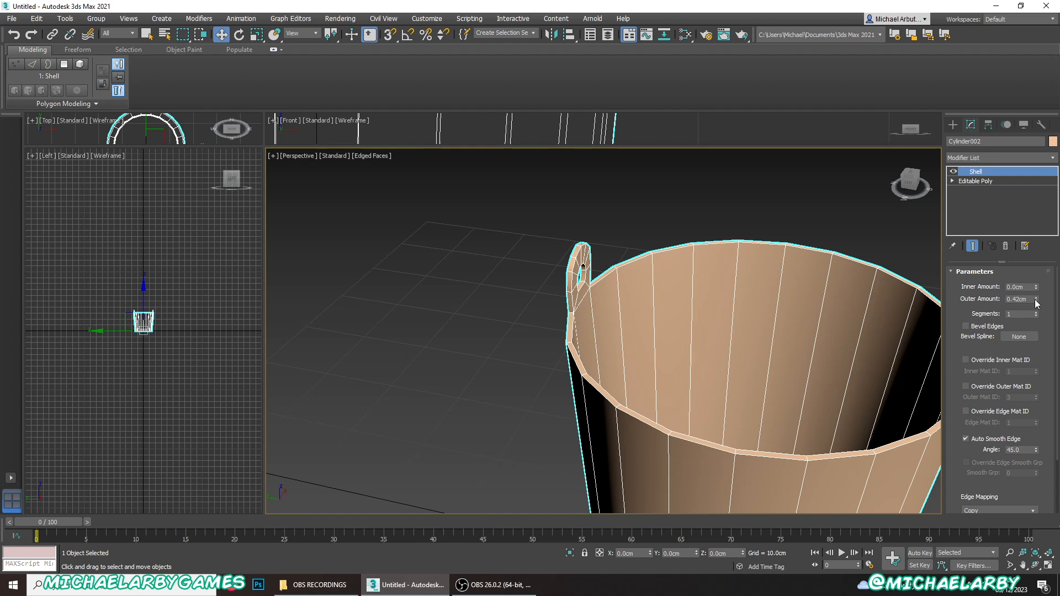
mouse_move(1034, 301)
left_mouse_down()
mouse_move(1041, 255)
mouse_move(1038, 302)
left_mouse_up()
scroll(470, 353, "down", 3)
scroll(541, 375, "up", 8)
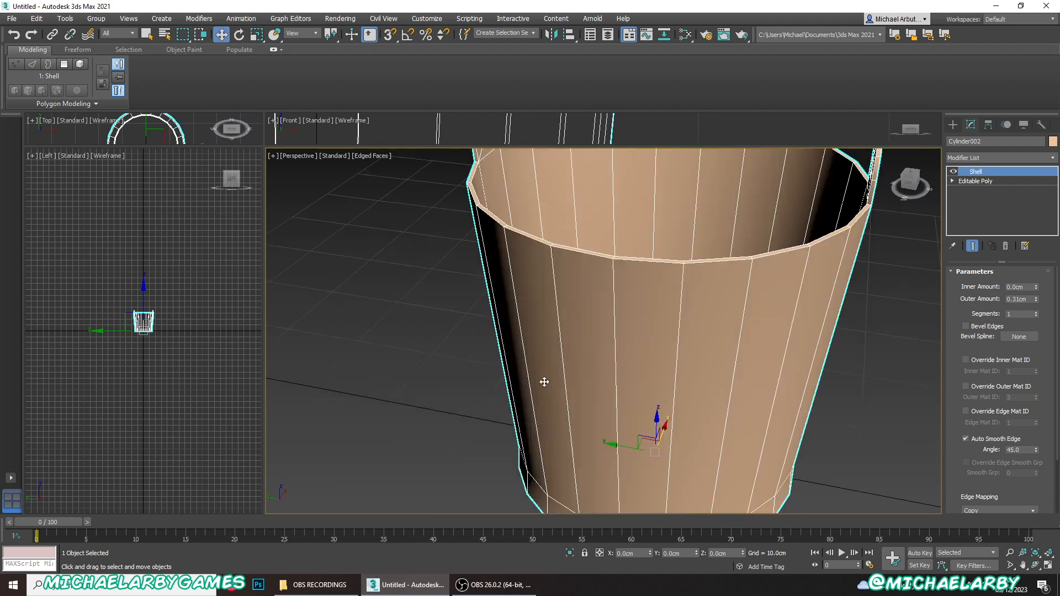
scroll(554, 372, "down", 2)
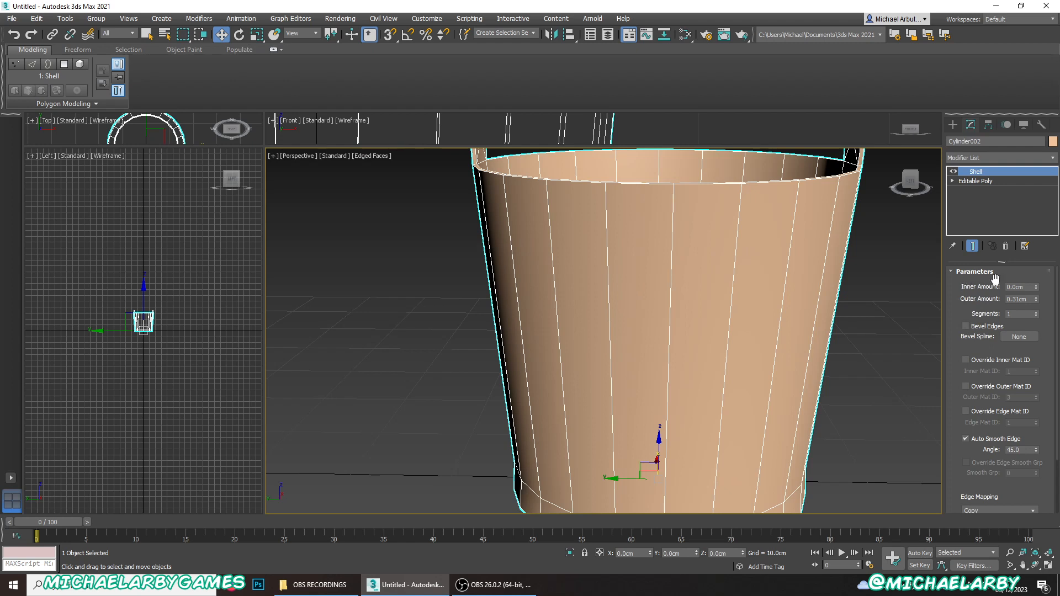
right_click(697, 302)
mouse_move(781, 409)
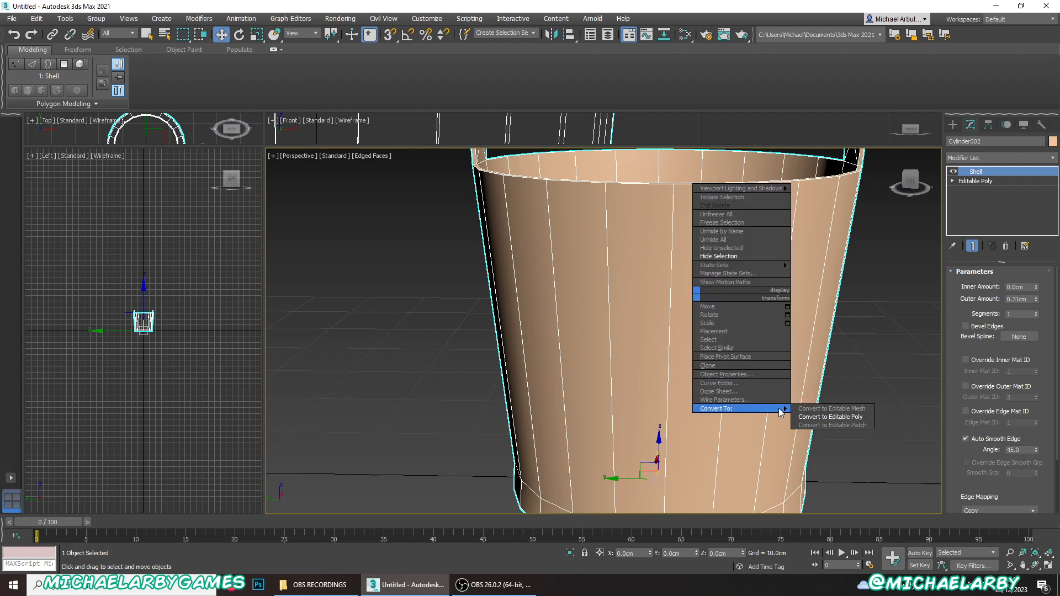
left_click(822, 419)
left_click(1002, 206)
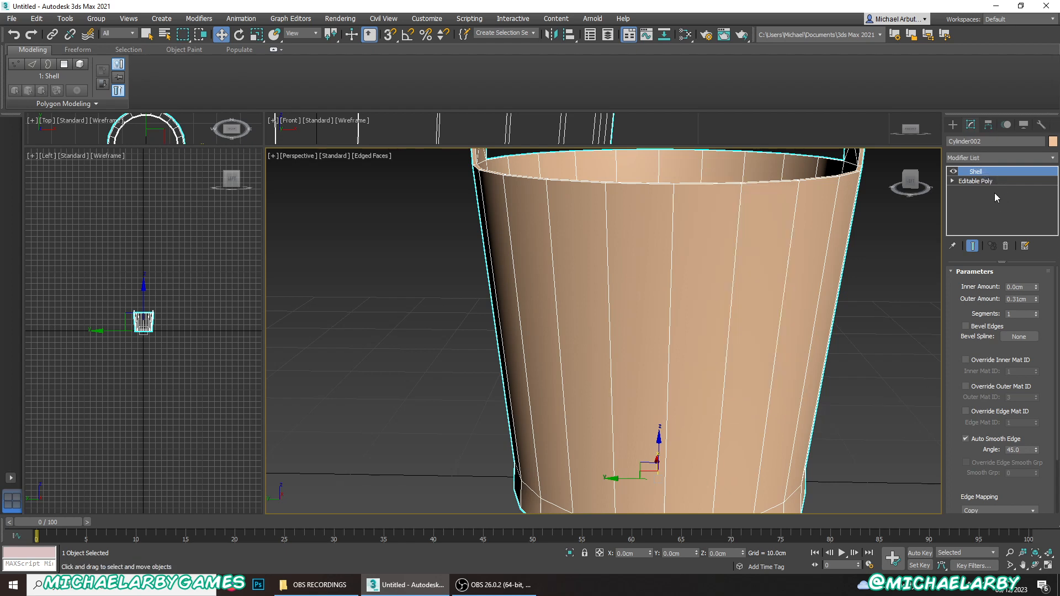
- Add an Edit Poly modifier on top of the Shell and switch it to edge editing
left_click(1053, 157)
scroll(1015, 293, "down", 3)
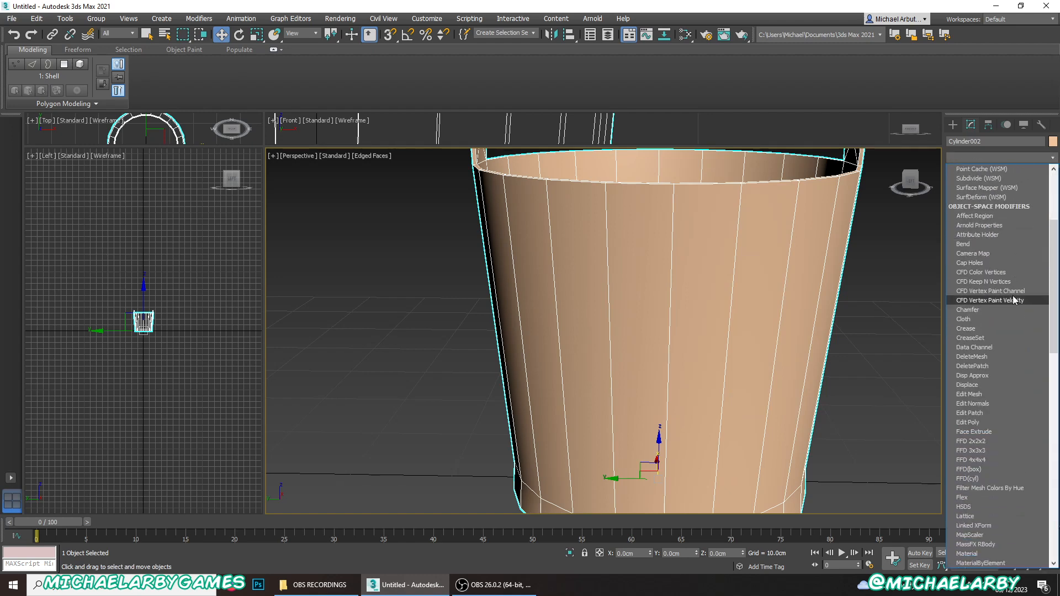
left_click(976, 421)
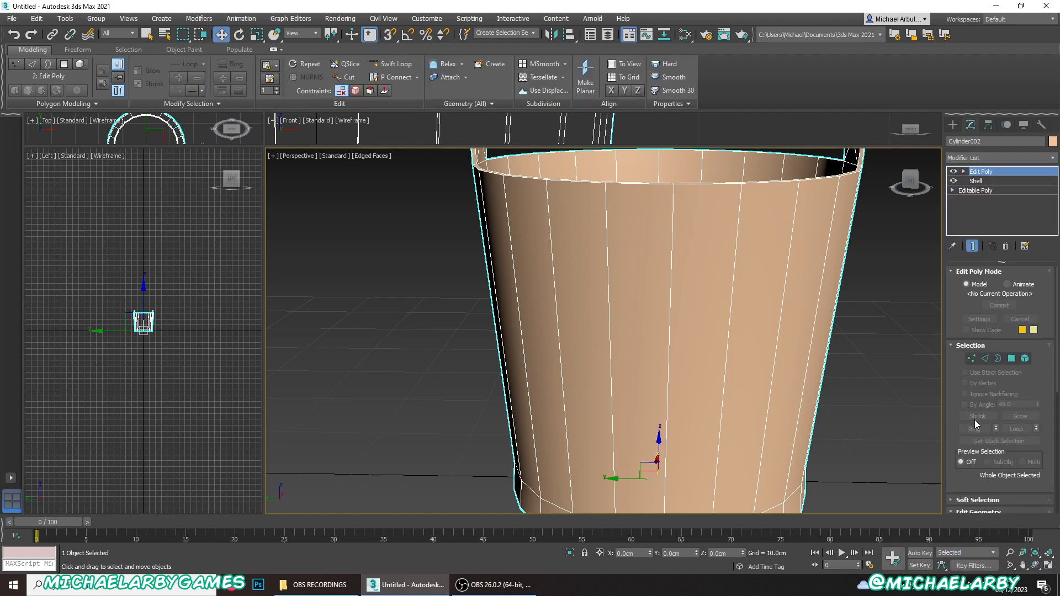
left_click(985, 359)
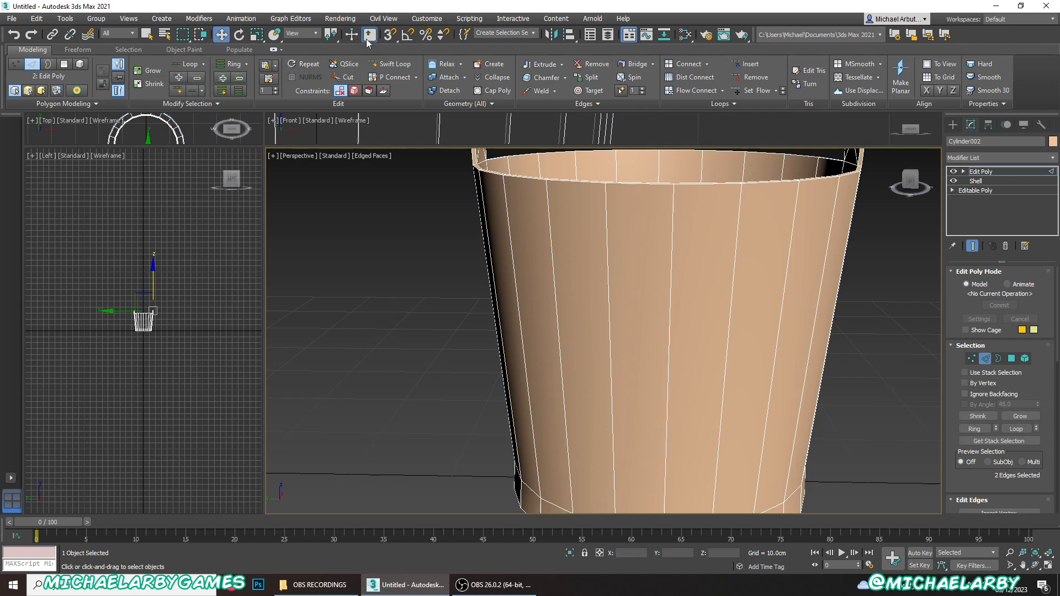
- Insert three spaced horizontal edge loops around the bucket's outer wall with Swift Loop
left_click(390, 64)
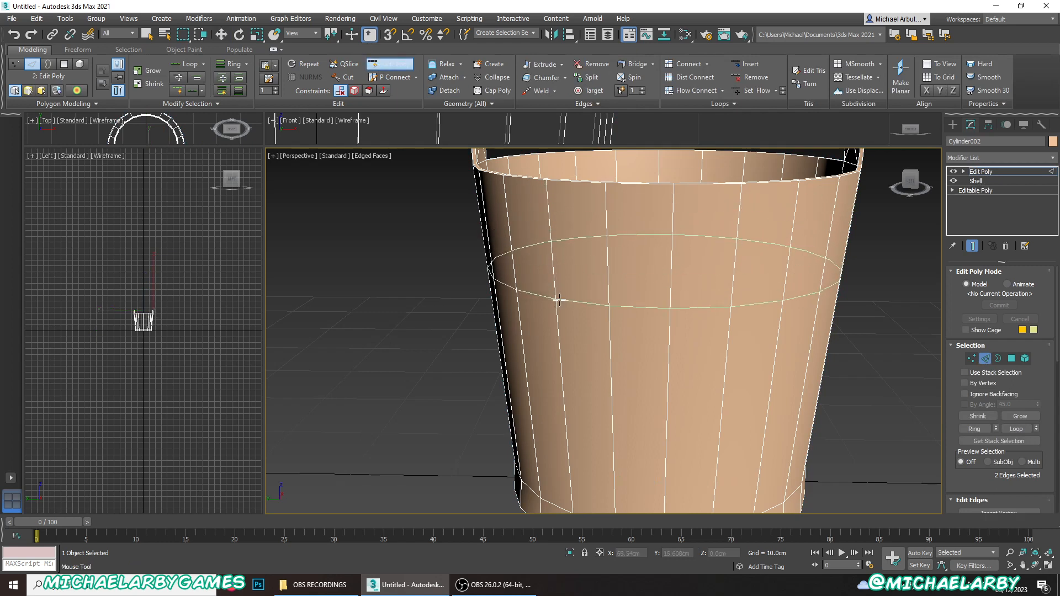
left_click(563, 311)
left_click(563, 362)
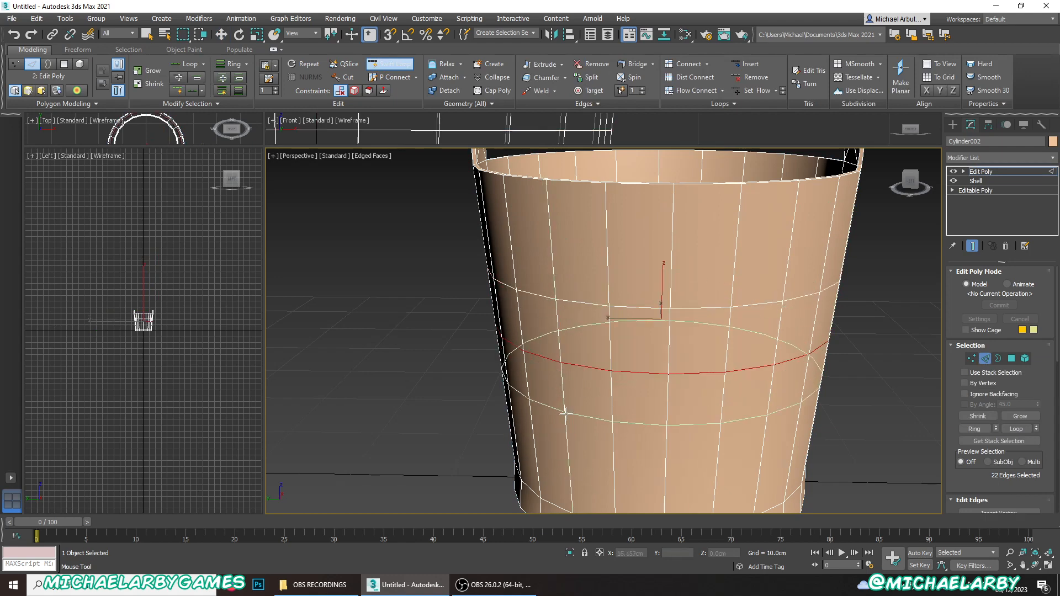
left_click(565, 433)
scroll(640, 298, "down", 2)
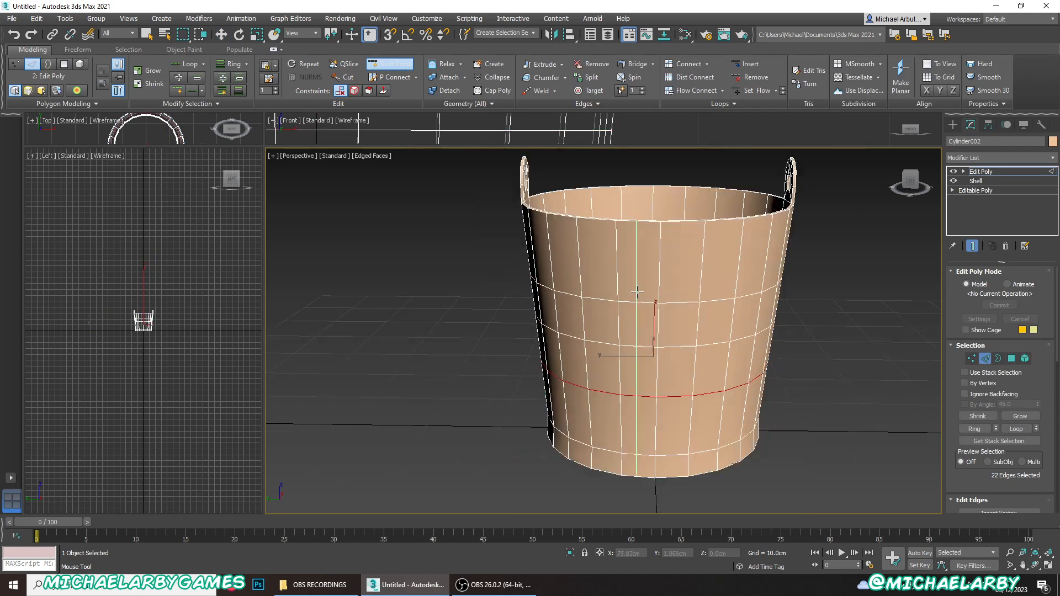
scroll(654, 288, "up", 2)
middle_click_drag(653, 288, 636, 362, "alt")
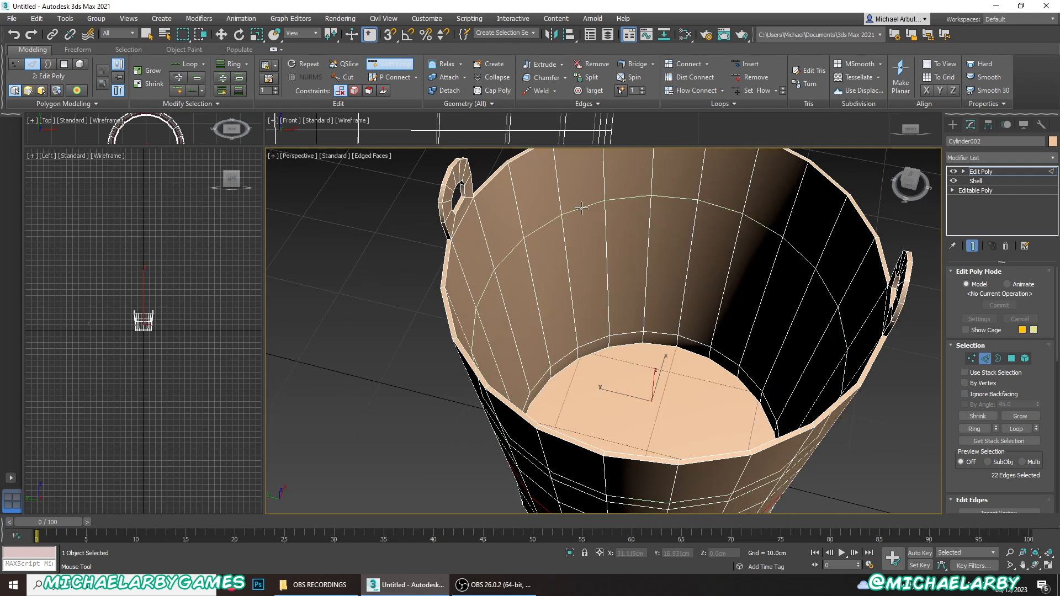
scroll(579, 258, "down", 3)
key("w")
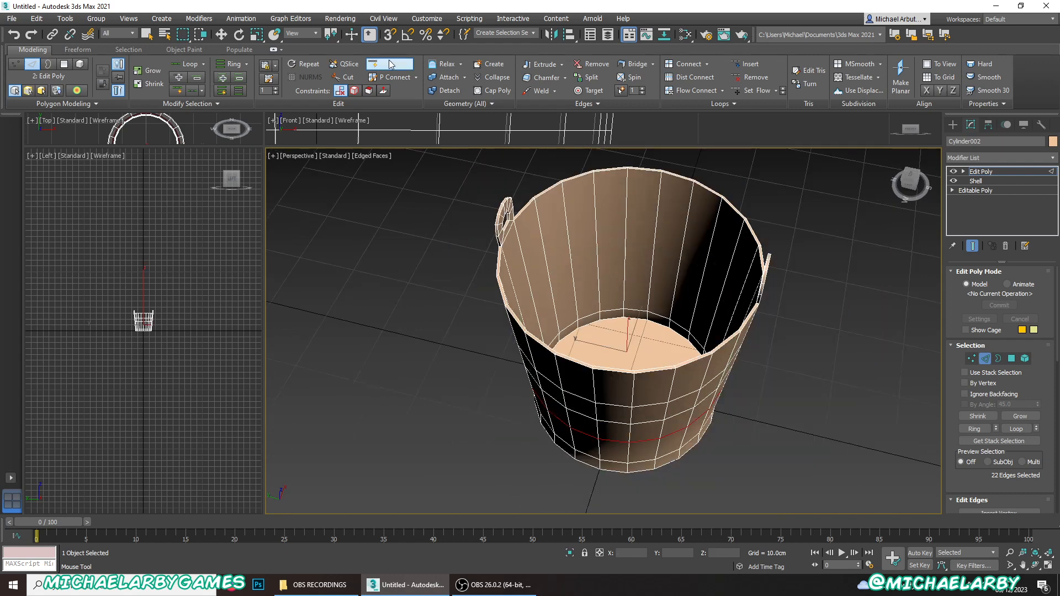
- Constrain movement to edges and slide the lowest new loop up the wall to a height of about 10.99 cm
middle_click_drag(607, 327, 607, 274, "alt")
scroll(609, 287, "up", 3)
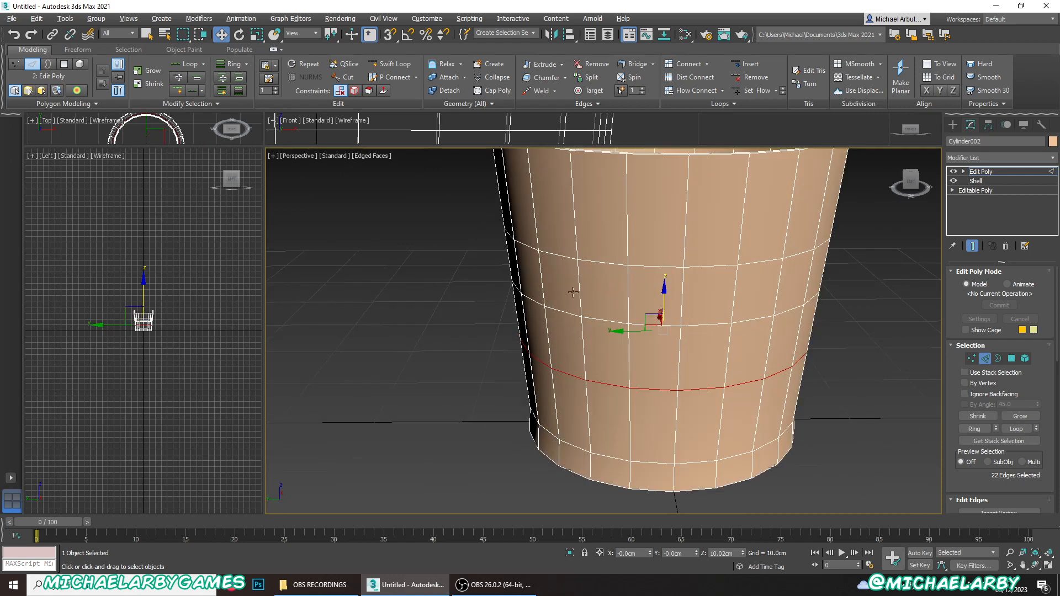
middle_click_drag(570, 277, 546, 280, "alt")
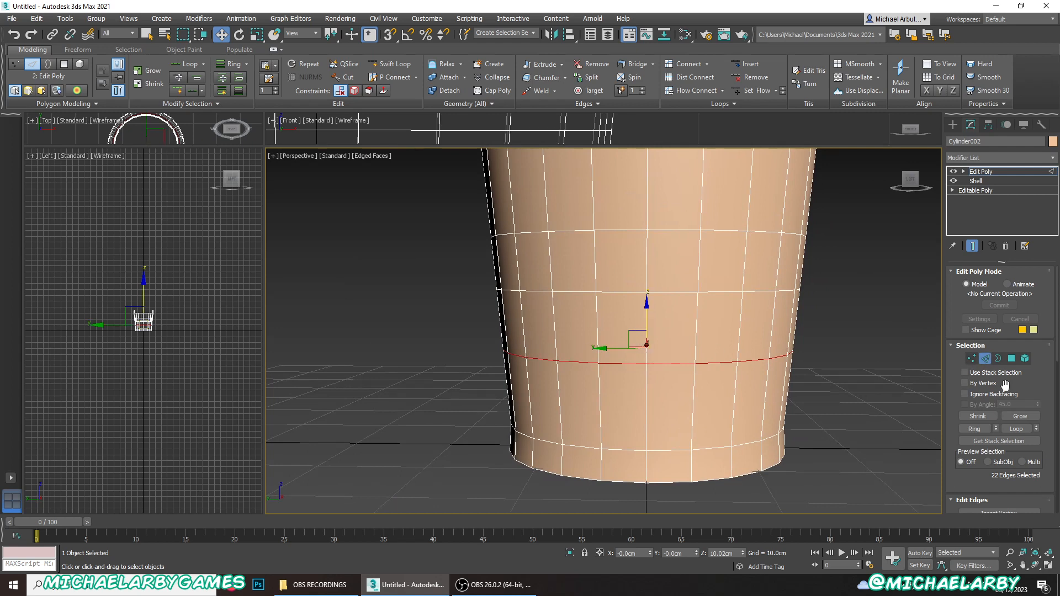
scroll(1003, 386, "down", 5)
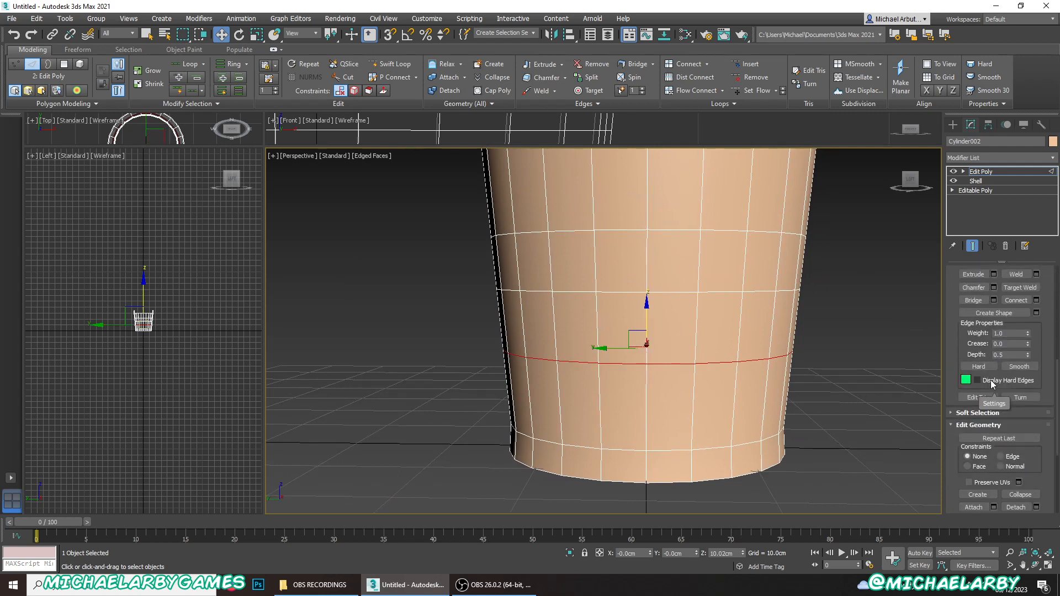
left_click(1000, 457)
left_click_drag(644, 315, 649, 267)
left_click(967, 456)
key("ctrl+z")
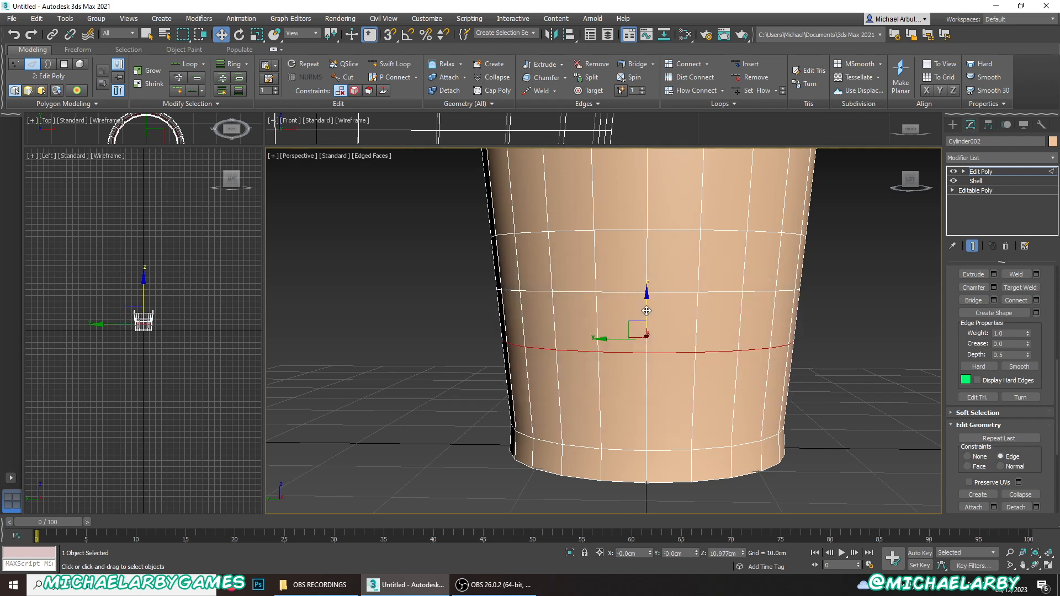
mouse_move(646, 311)
left_mouse_down()
mouse_move(657, 295)
mouse_move(660, 311)
left_mouse_up()
scroll(760, 332, "down", 3)
scroll(750, 309, "up", 2)
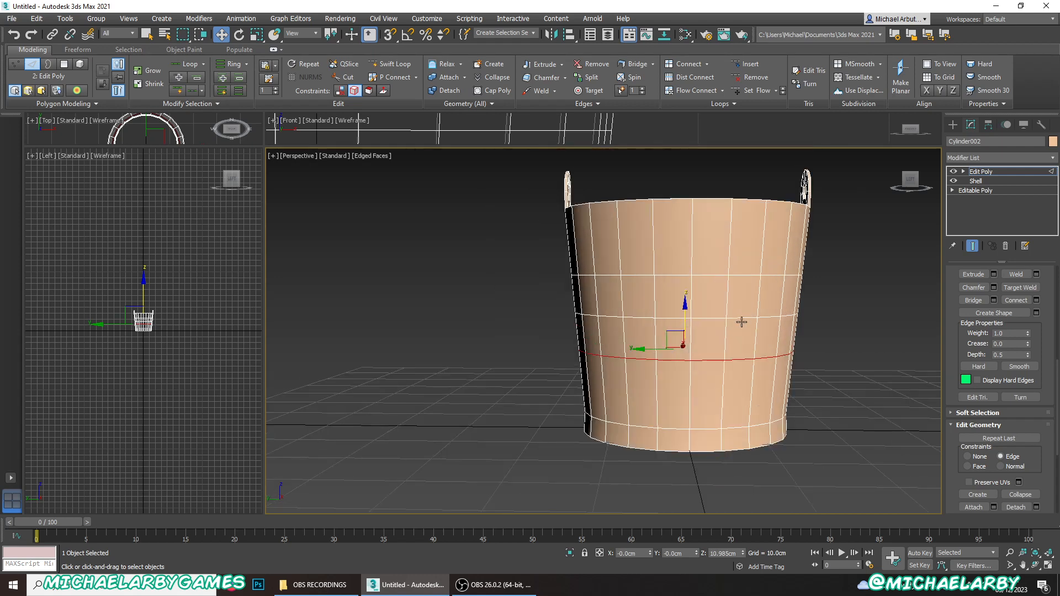
- Select all three horizontal loops on the outer wall and chamfer them by 0.271 cm with 1 segment
double_click(741, 319, "ctrl")
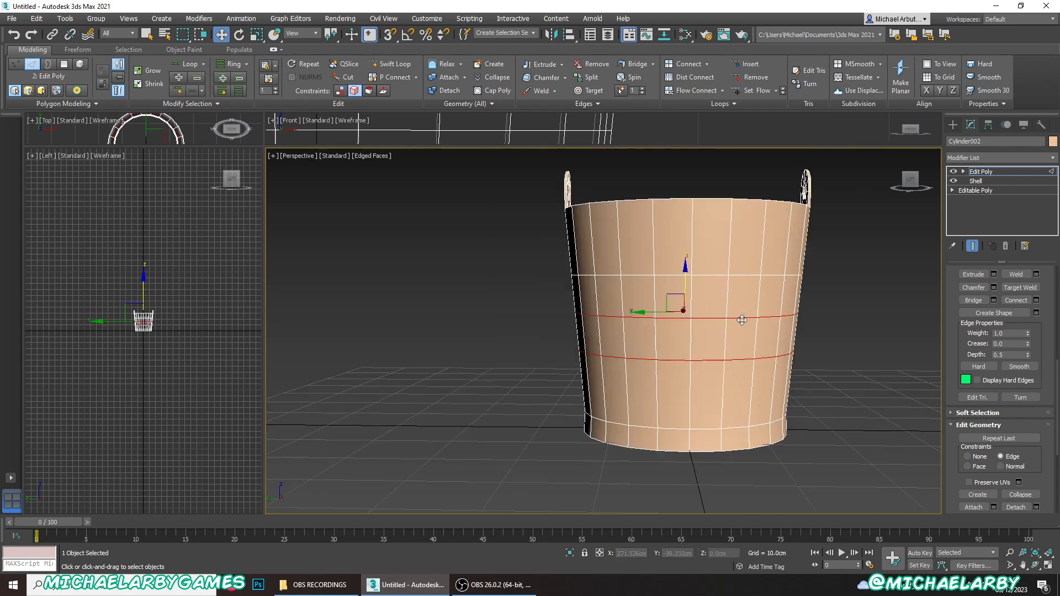
double_click(749, 275, "ctrl")
mouse_move(667, 275)
middle_mouse_down("alt")
mouse_move(665, 307)
mouse_move(680, 330)
mouse_move(674, 269)
middle_mouse_up("alt")
scroll(999, 377, "up", 3)
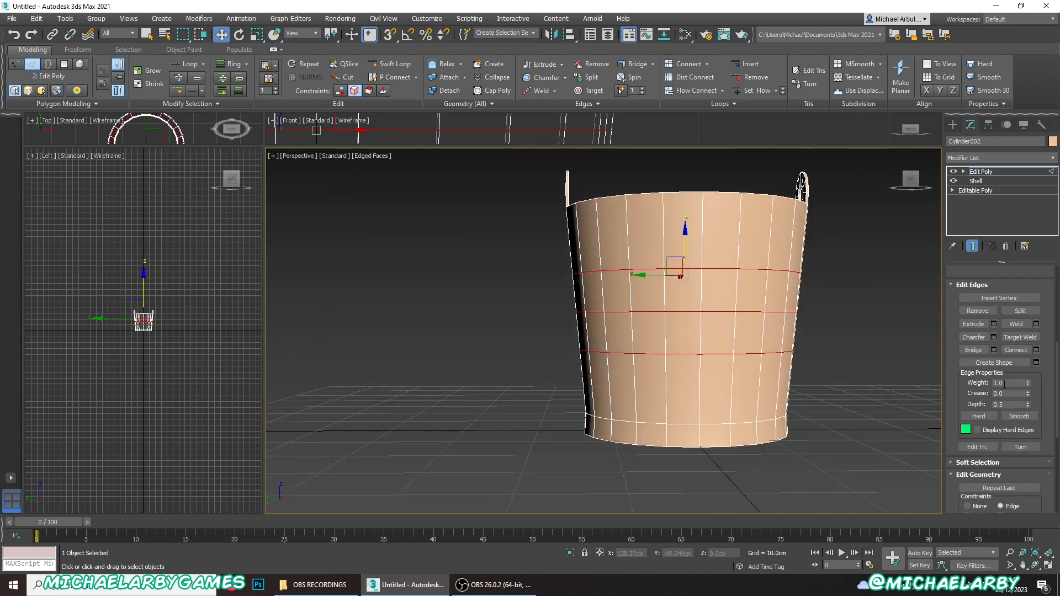
left_click(993, 337)
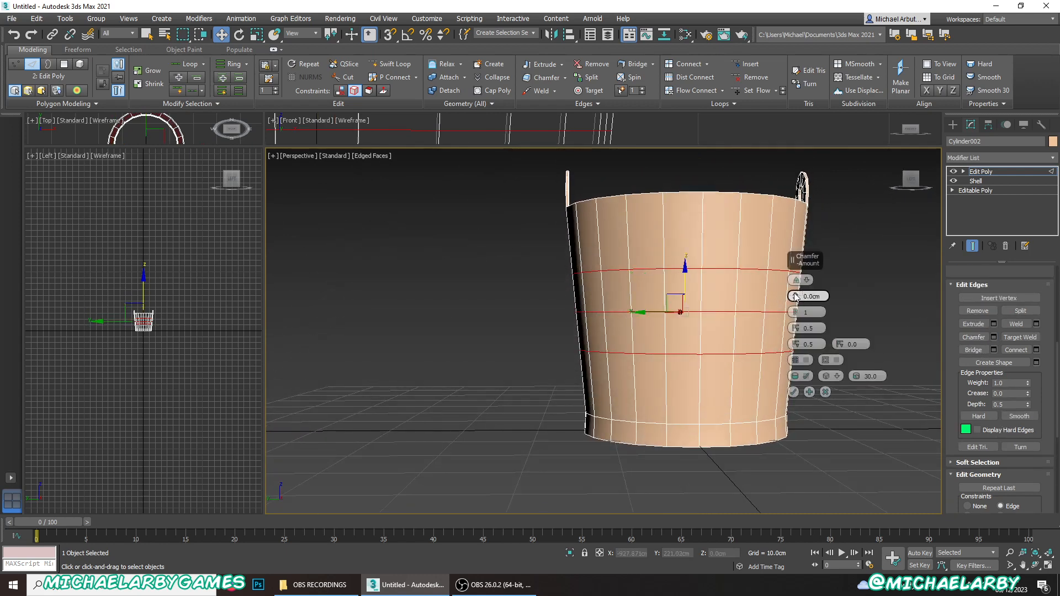
left_click_drag(796, 296, 792, 293)
scroll(698, 311, "up", 8)
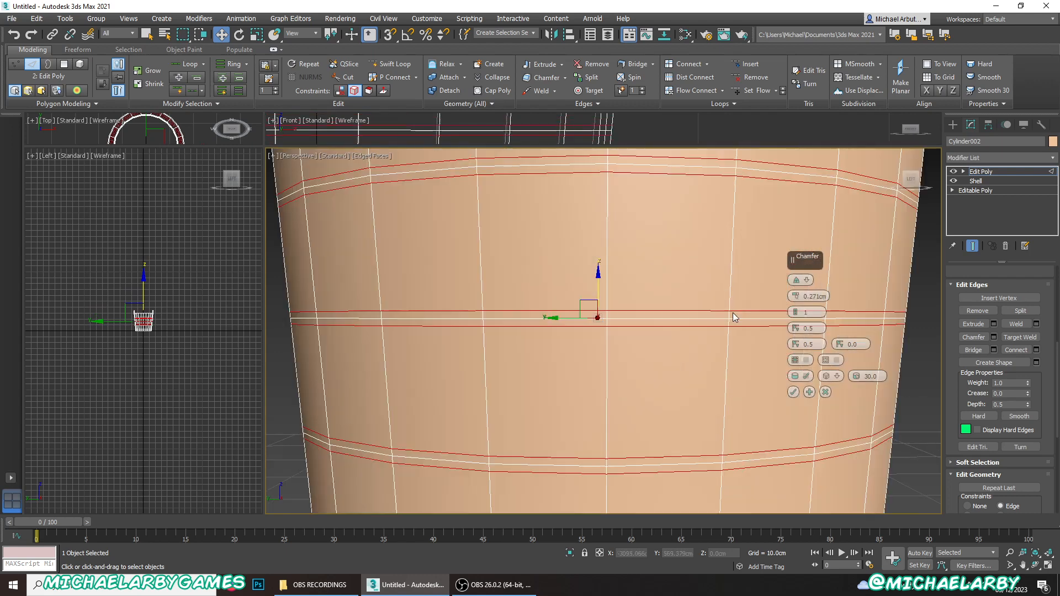
left_click(805, 313)
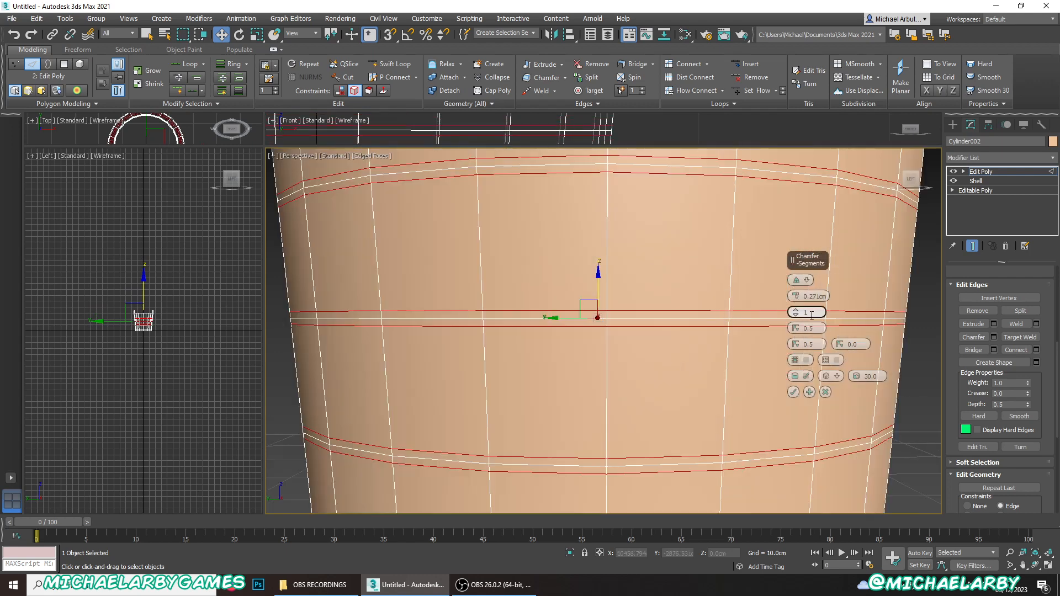
left_click(793, 391)
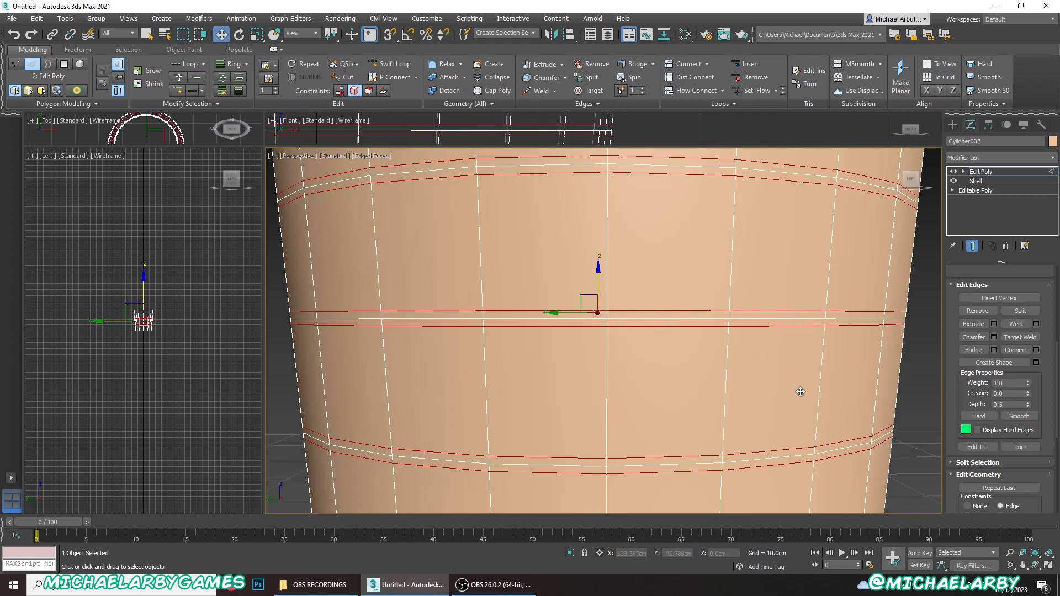
- Select the centre edge loops of the three bands and try to scale them outward horizontally
left_click(705, 463)
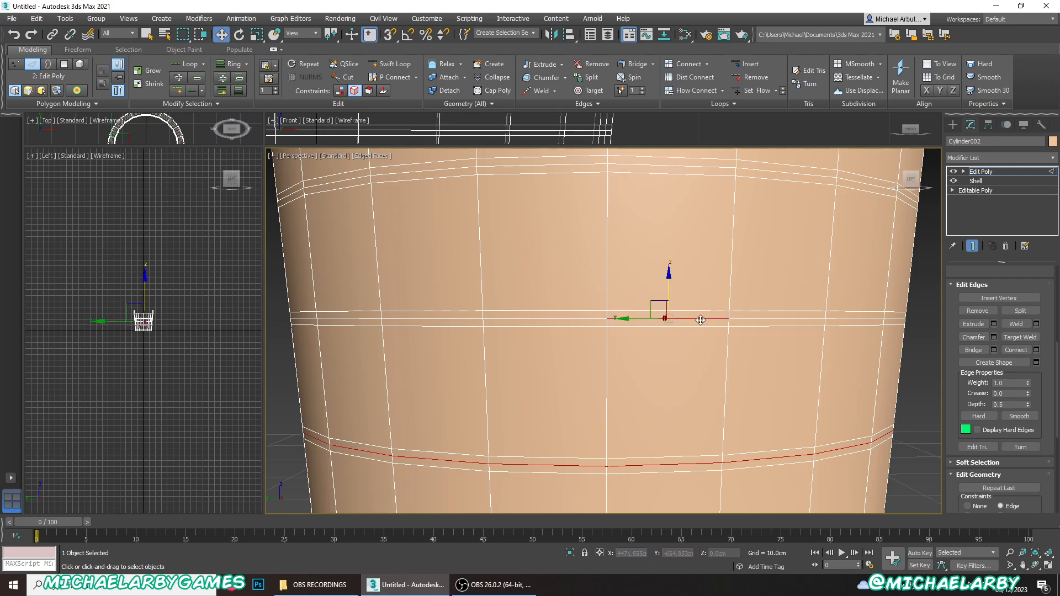
double_click(700, 320, "ctrl")
double_click(726, 170, "ctrl")
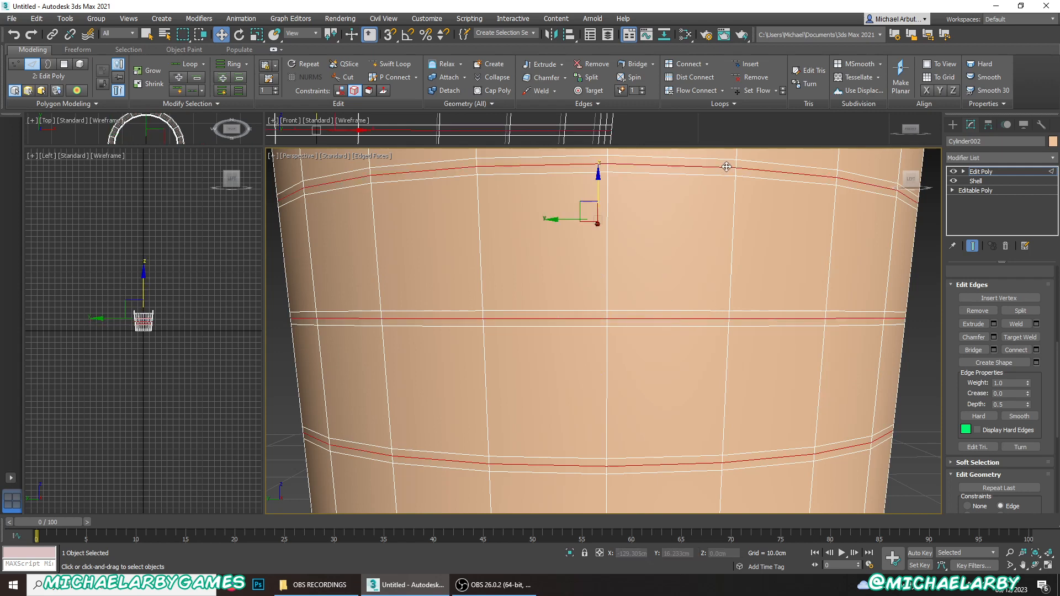
scroll(661, 305, "down", 4)
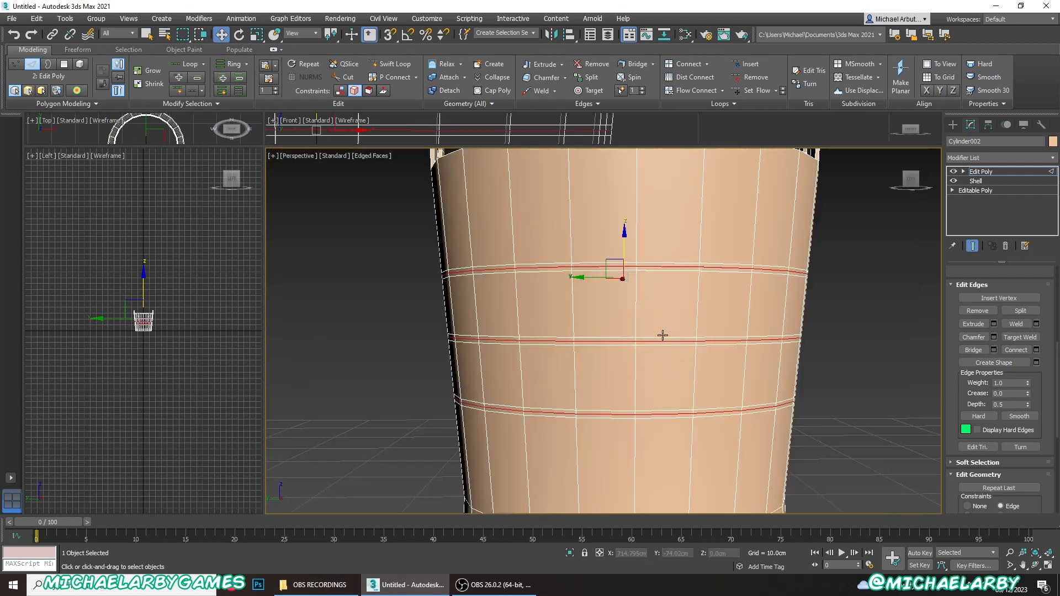
left_click(257, 35)
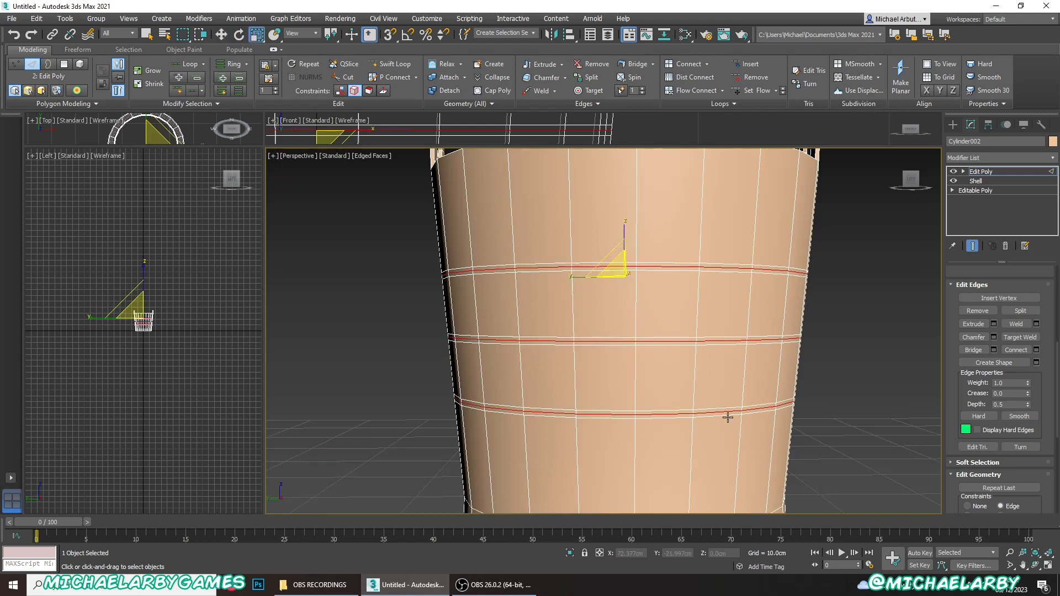
middle_click_drag(727, 416, 691, 328, "alt")
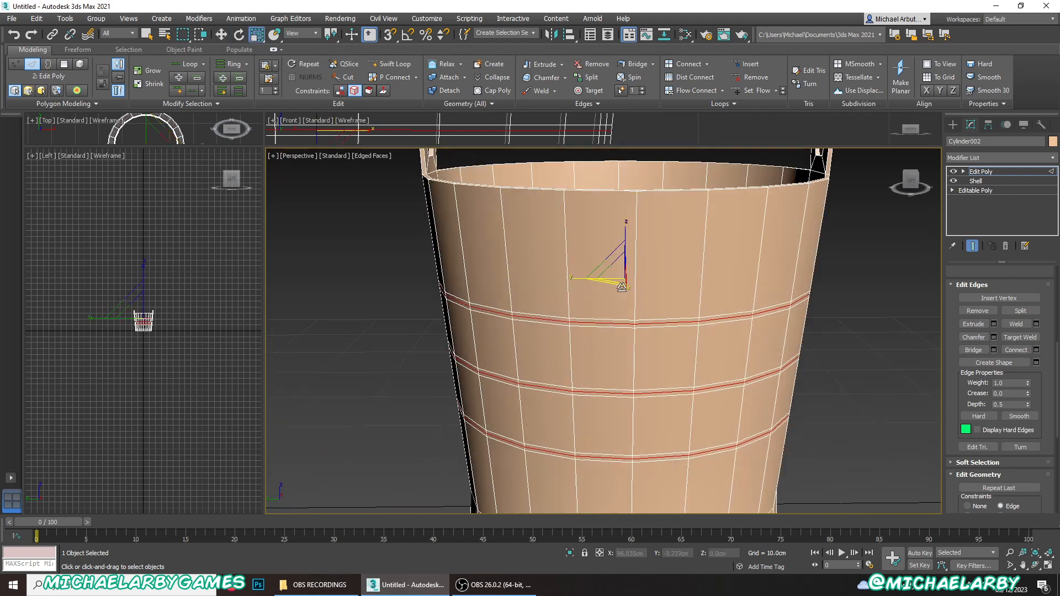
left_click(613, 281)
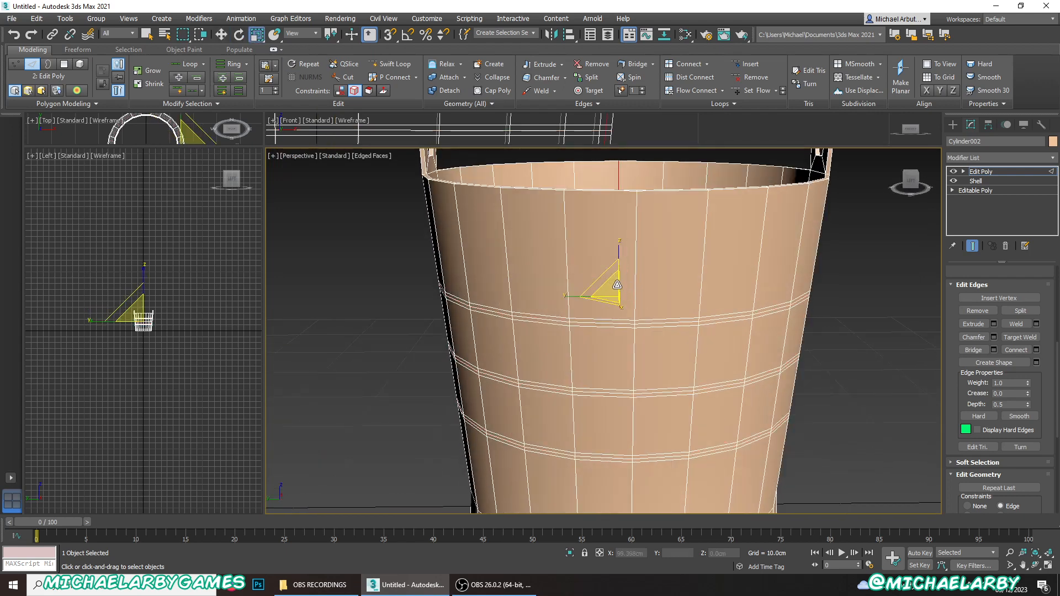
key("ctrl+z")
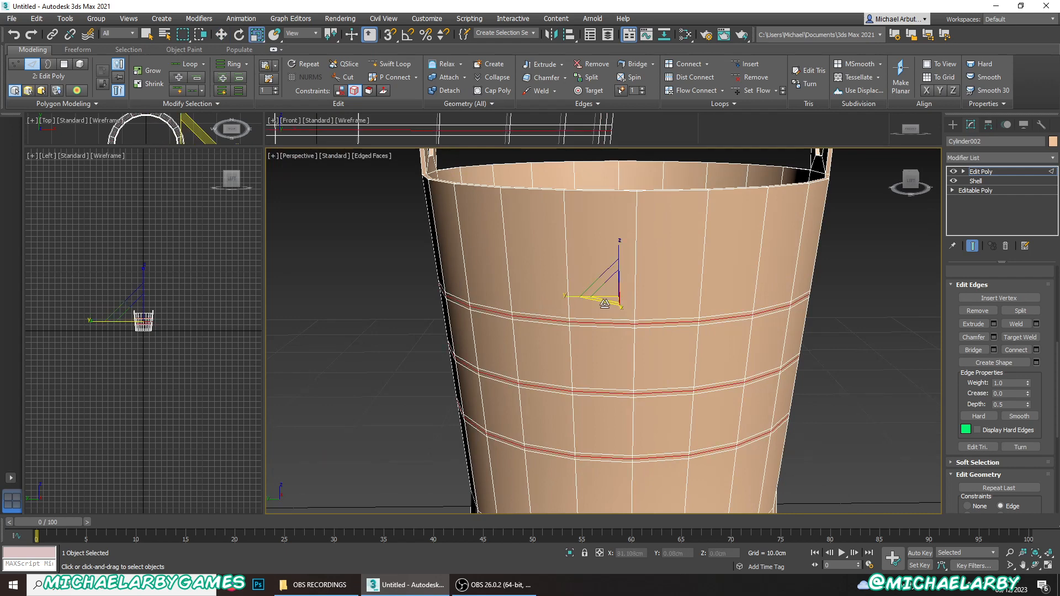
middle_click_drag(600, 304, 606, 307, "alt")
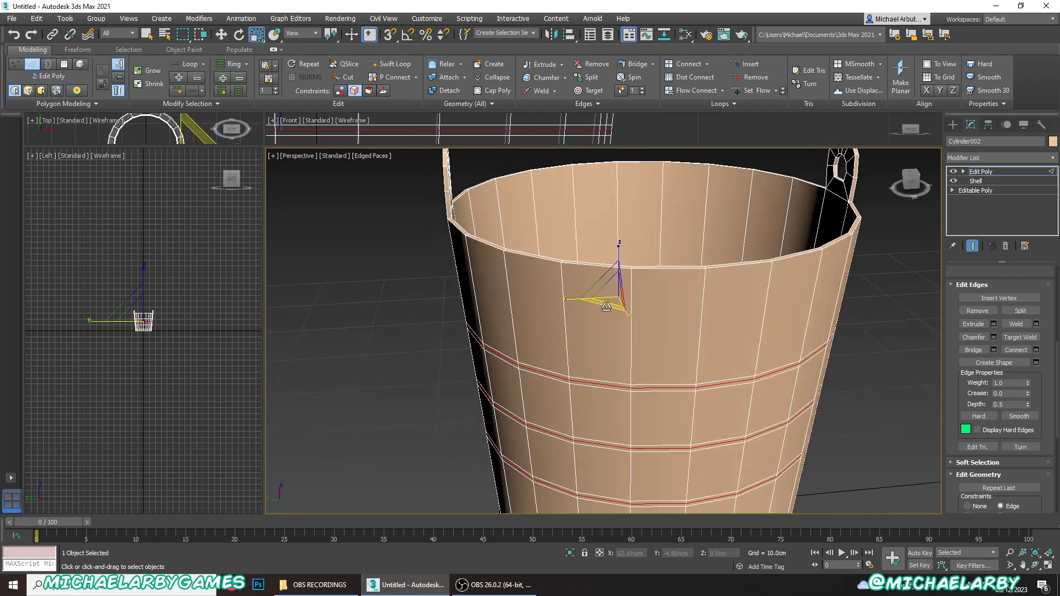
mouse_move(605, 305)
left_mouse_down()
mouse_move(647, 269)
mouse_move(593, 289)
left_mouse_up()
key("ctrl+z")
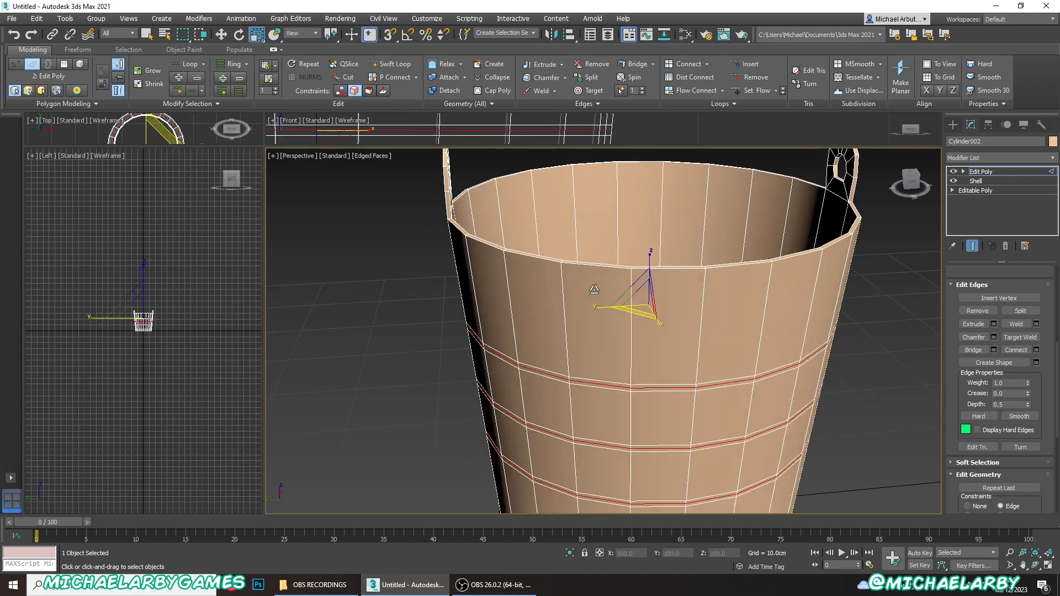
middle_click_drag(605, 365, 805, 401, "alt")
left_click(819, 372)
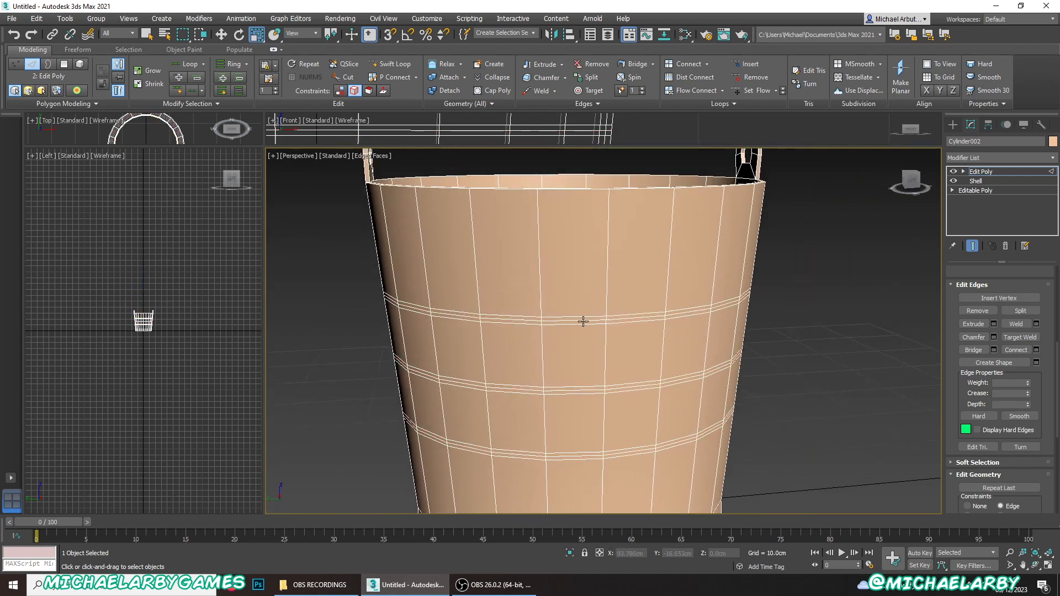
- Set the movement constraint to None and select the centre edge loop of each of the three bands
double_click(590, 322)
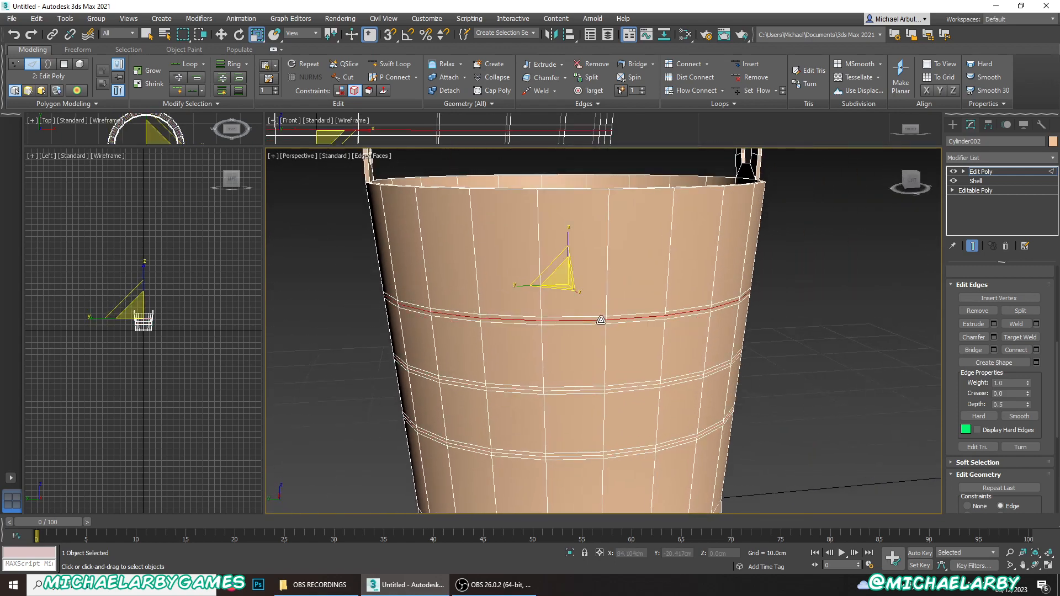
mouse_move(560, 279)
left_mouse_down()
mouse_move(555, 291)
mouse_move(584, 274)
left_mouse_up()
key("ctrl+z")
scroll(994, 419, "down", 3)
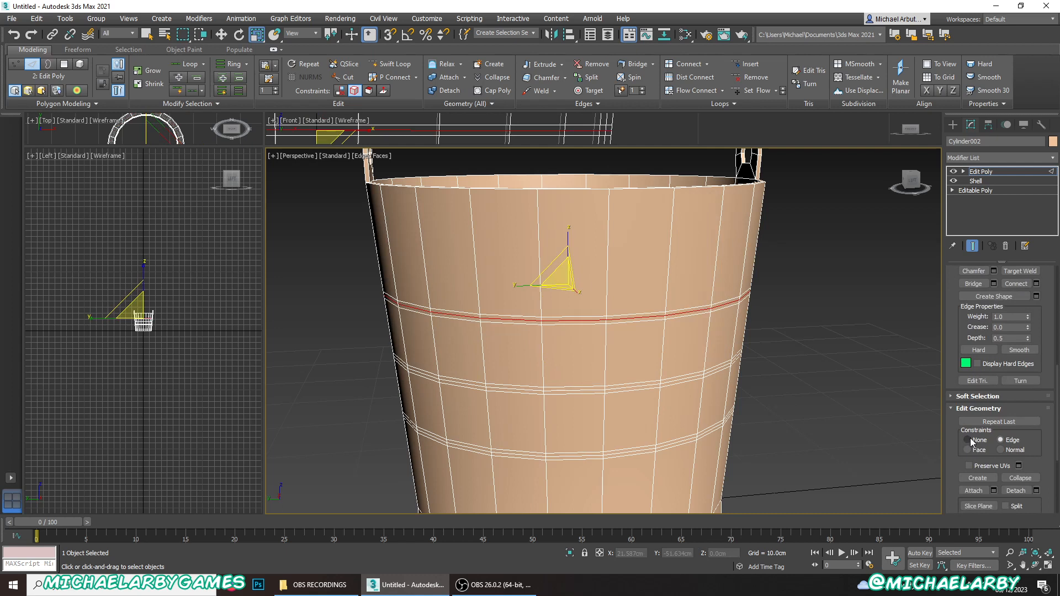
left_click(968, 439)
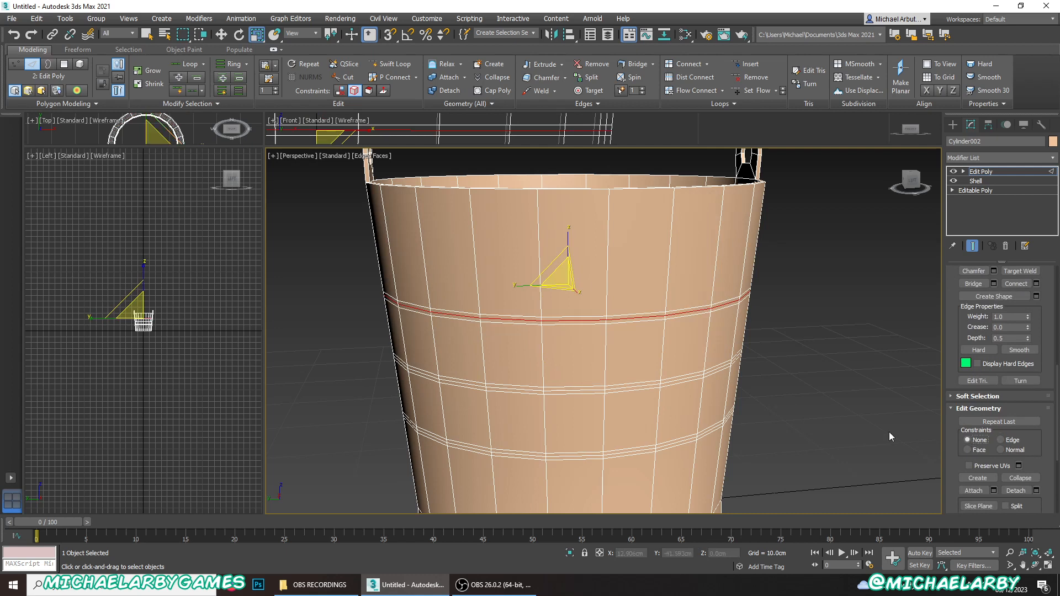
double_click(553, 390, "ctrl")
left_click(566, 457, "ctrl")
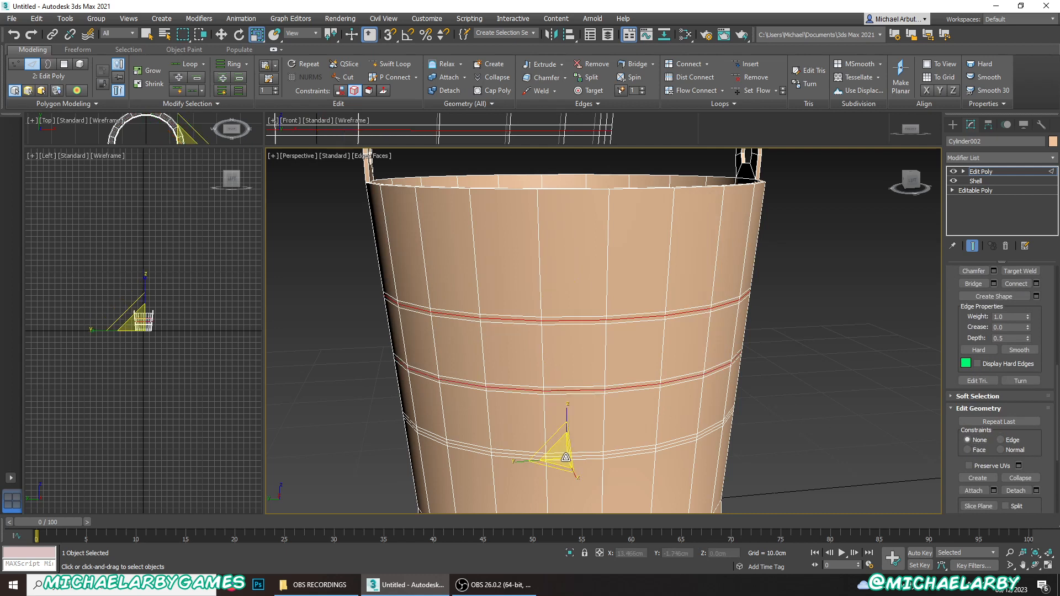
key("ctrl+z")
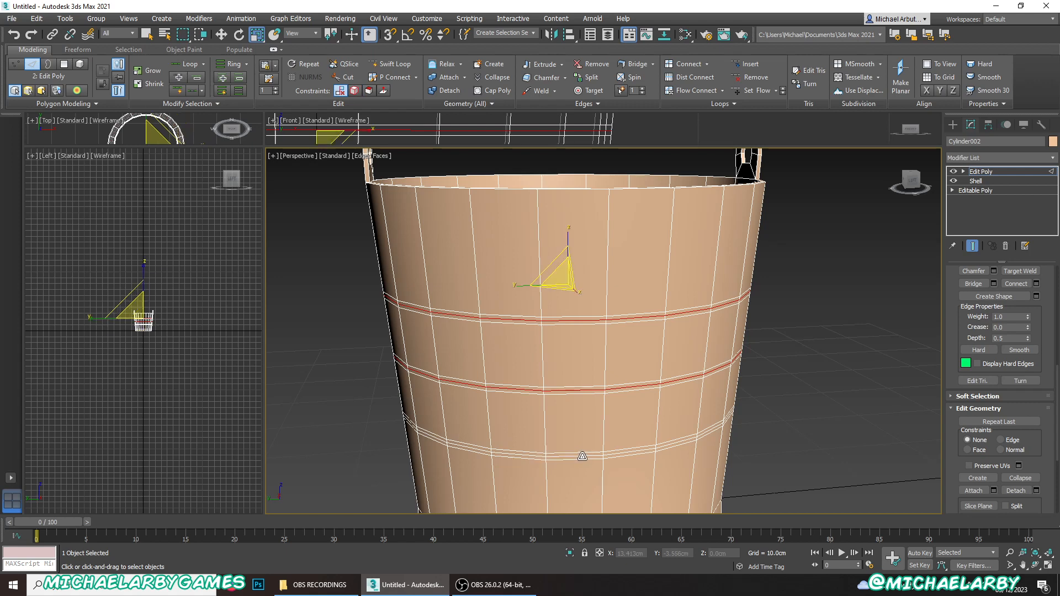
double_click(572, 456, "ctrl")
- Scale the three centre loops outward in the horizontal plane to form pointed ridges protruding from the bucket wall
middle_click_drag(576, 353, 595, 337, "alt")
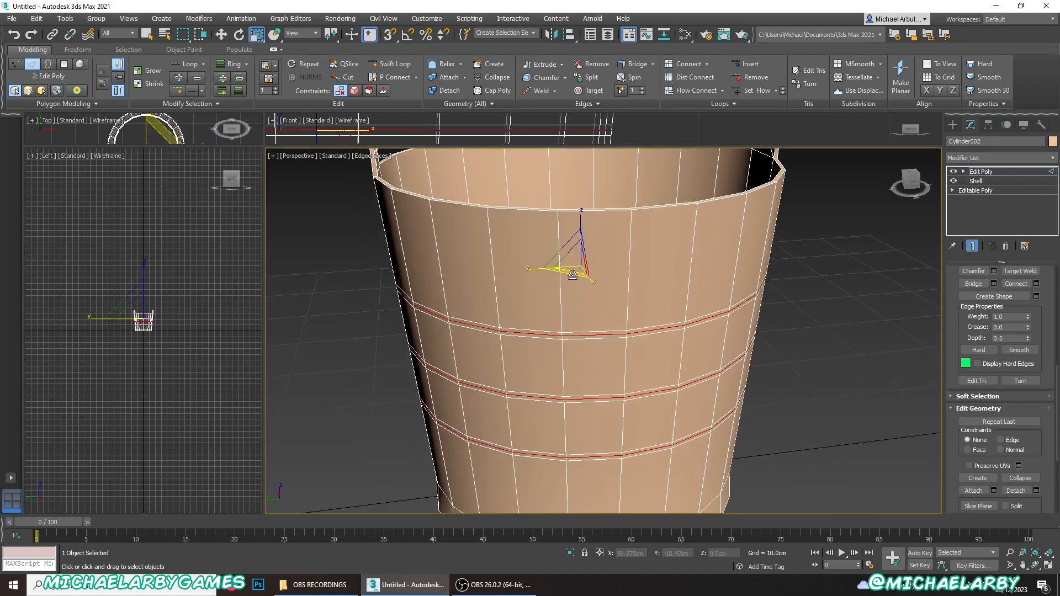
left_click_drag(572, 275, 585, 278)
mouse_move(587, 367)
middle_mouse_down("alt")
mouse_move(557, 316)
mouse_move(582, 350)
middle_mouse_up("alt")
scroll(643, 226, "up", 8)
middle_click_drag(643, 227, 669, 387)
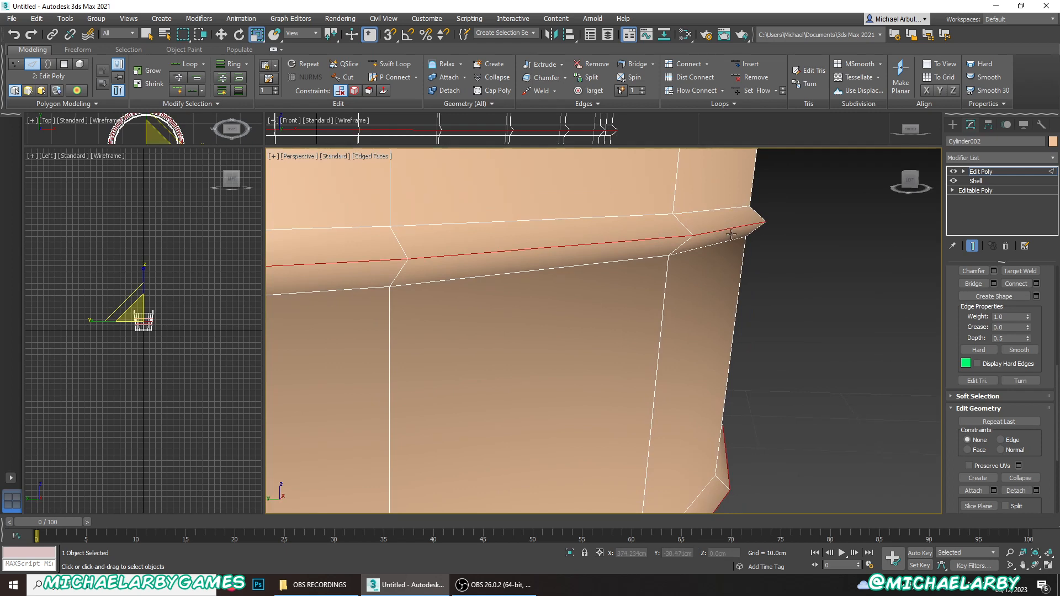
- Chamfer the three ridge edge loops by 0.241 cm with 1 segment
scroll(731, 234, "down", 3)
scroll(988, 374, "up", 3)
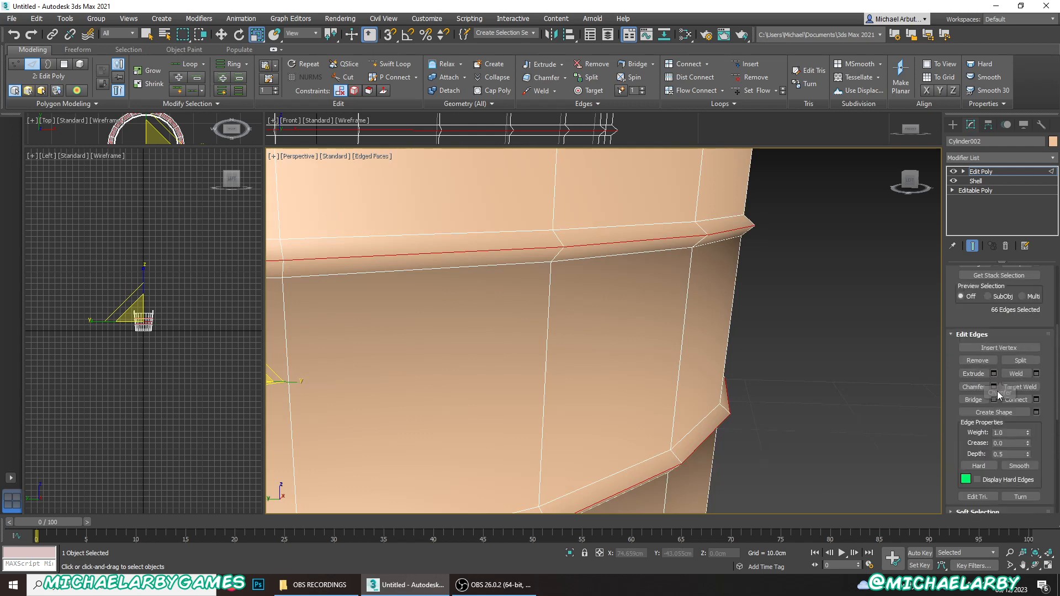
left_click(993, 386)
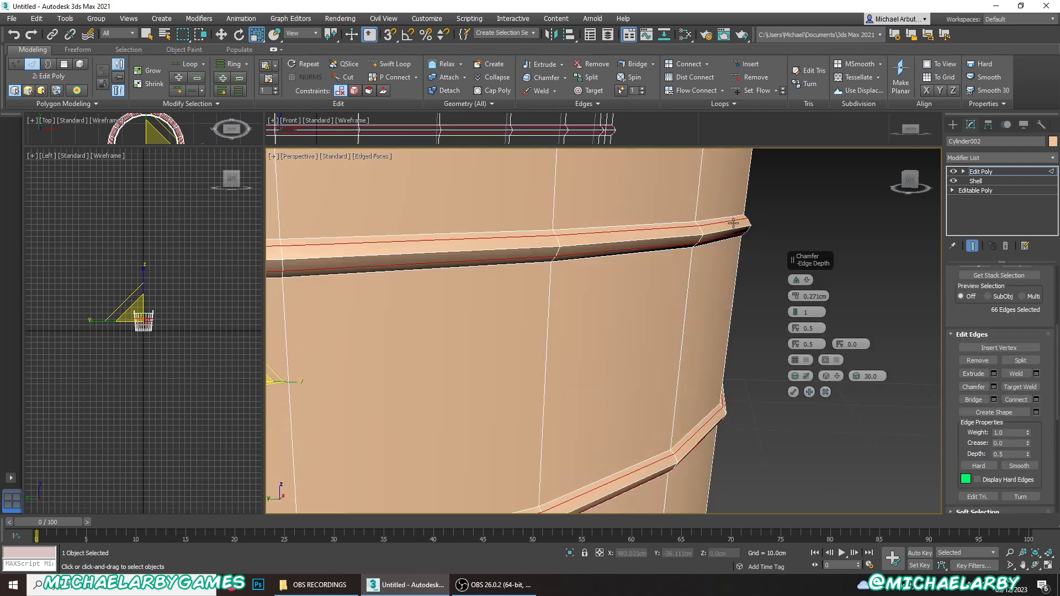
left_click_drag(794, 297, 795, 296)
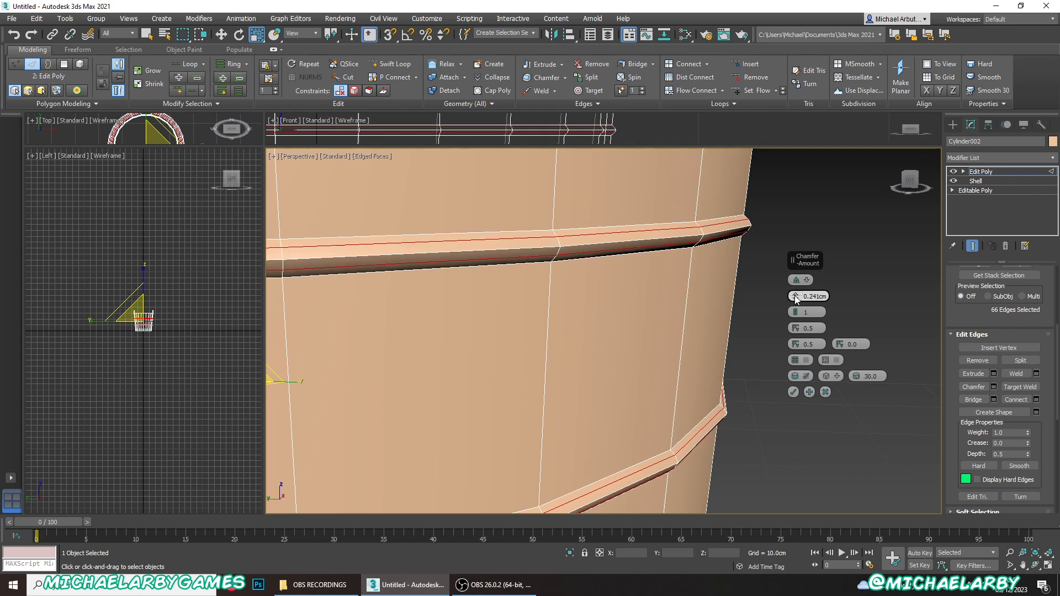
left_click(795, 392)
key("z")
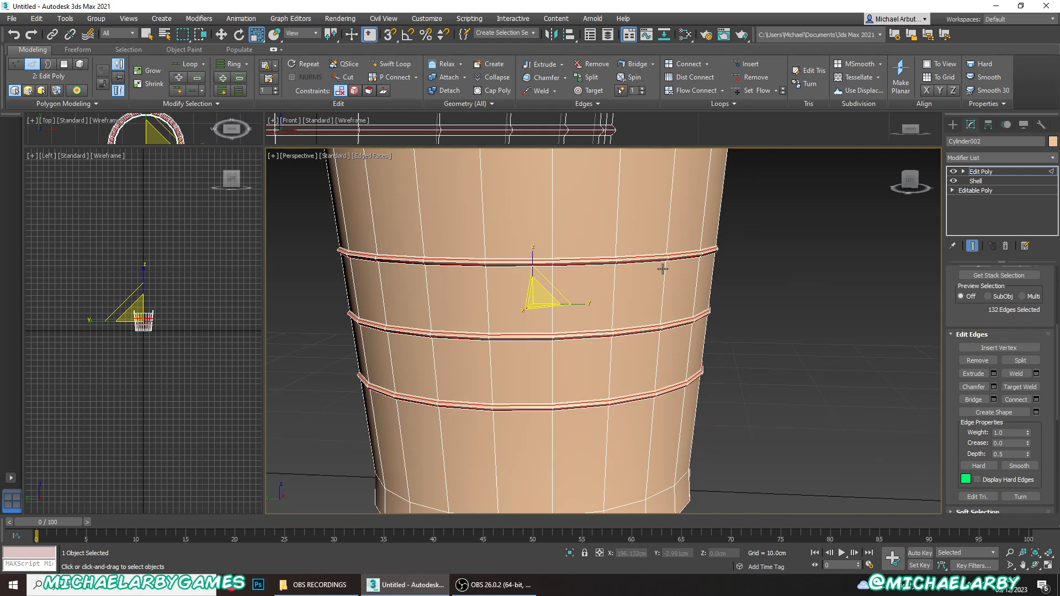
- Clear the edge selection and show the perspective view in plain shading without the edge overlay
scroll(662, 269, "up", 2)
left_click(751, 297)
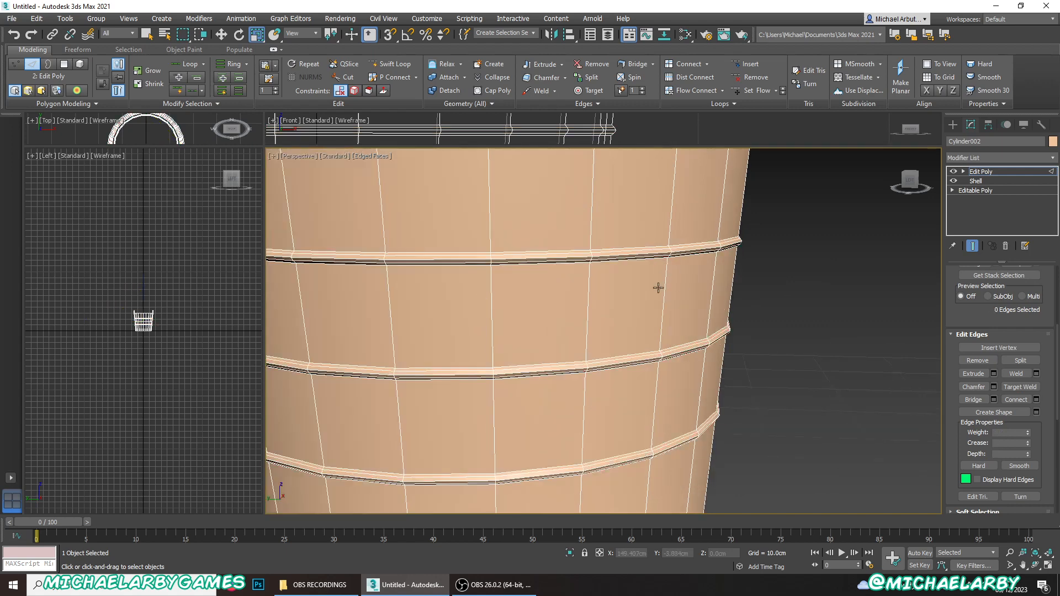
key("F4")
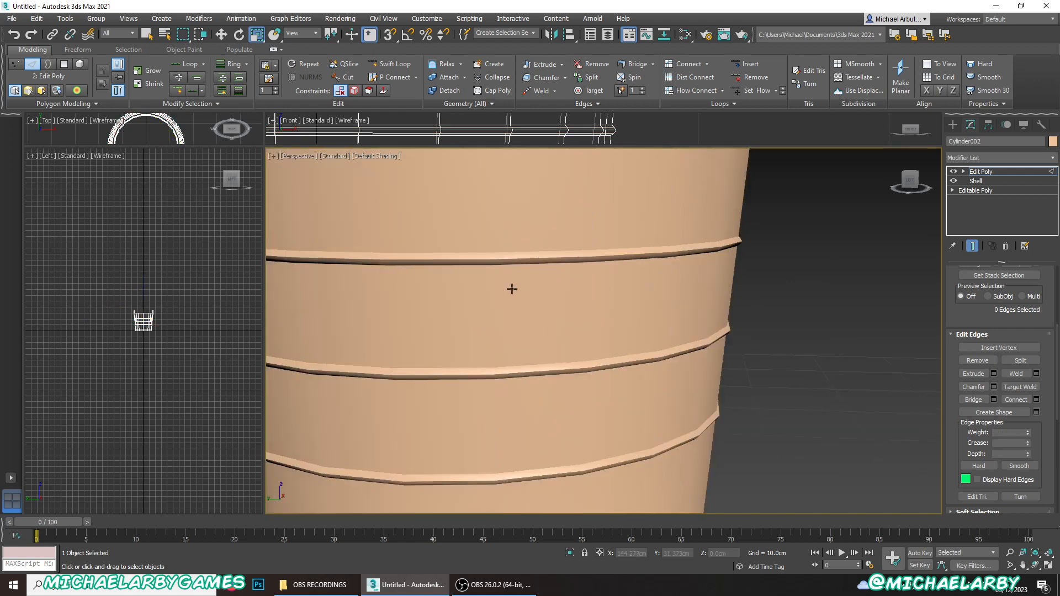
key("F4")
key("F4")
key("F4")
key("F4")
- Examine the profile and smoothness of the three raised bands, both up close and on the whole bucket
scroll(534, 301, "down", 5)
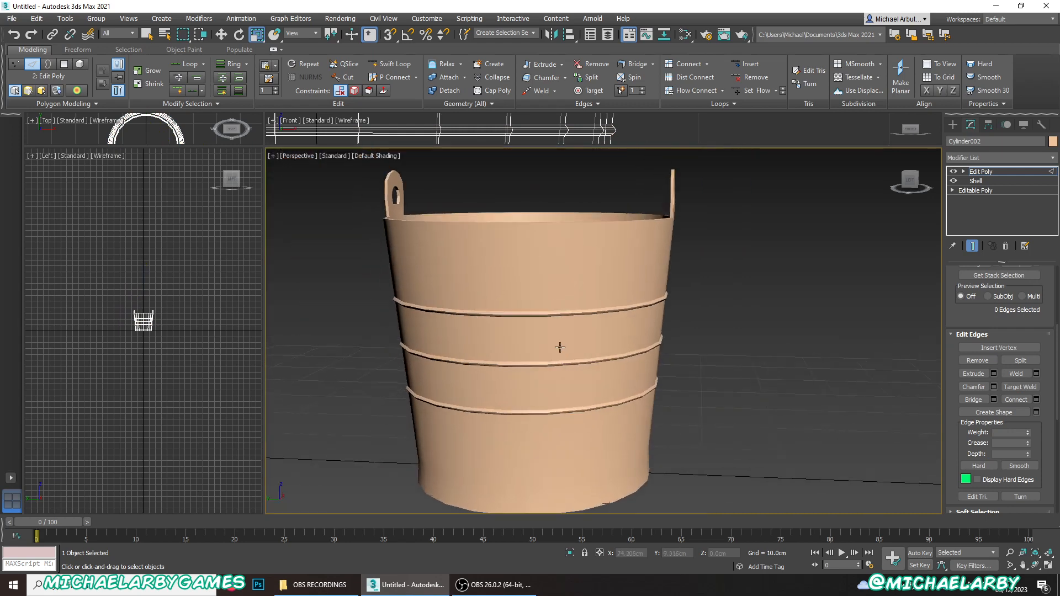
scroll(547, 320, "up", 6)
scroll(551, 304, "up", 2)
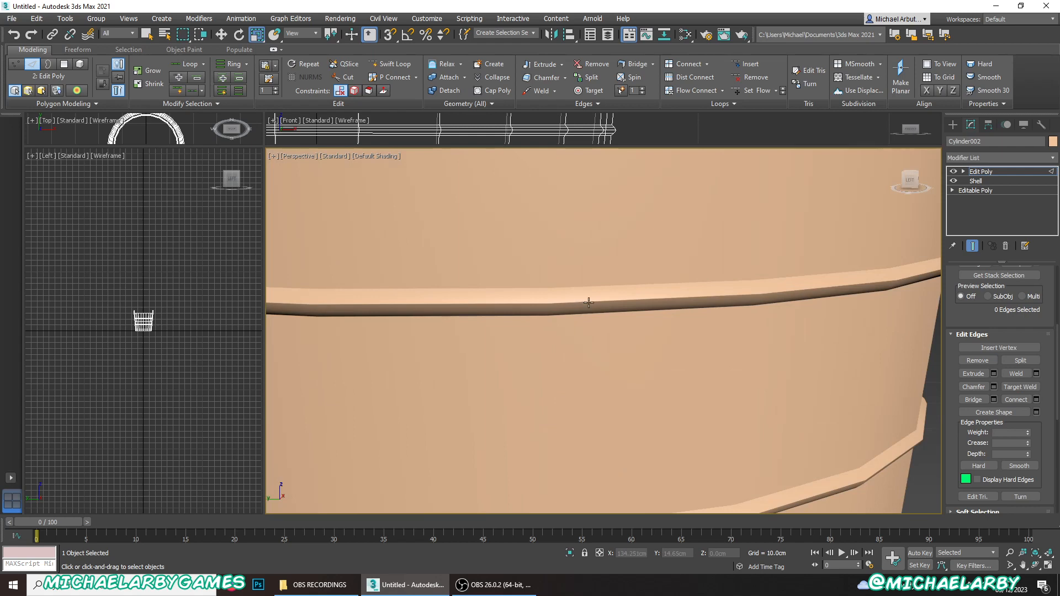
scroll(629, 298, "down", 4)
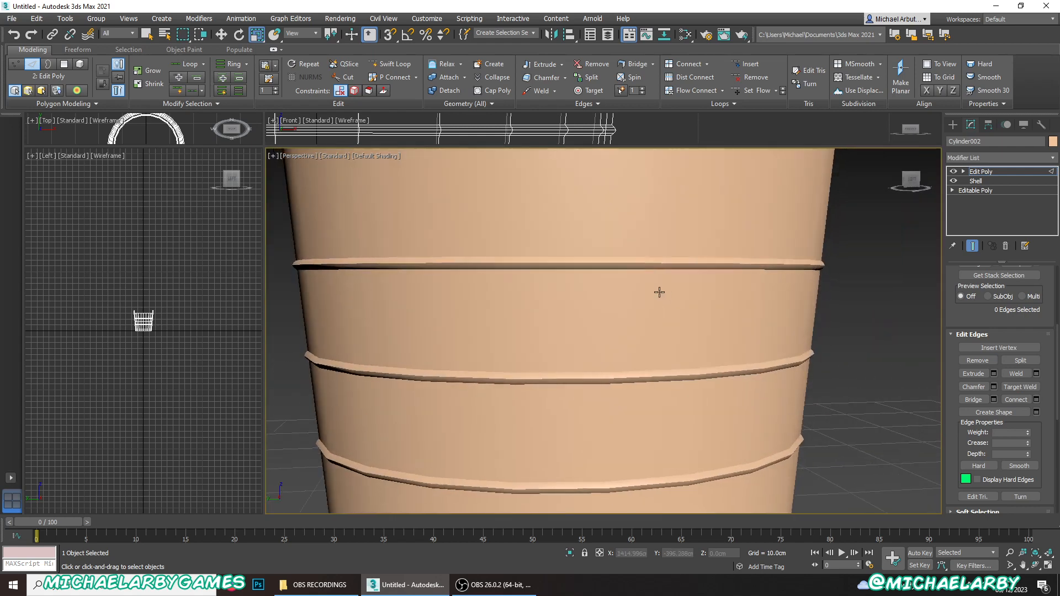
scroll(718, 270, "up", 5)
middle_click_drag(744, 262, 766, 284)
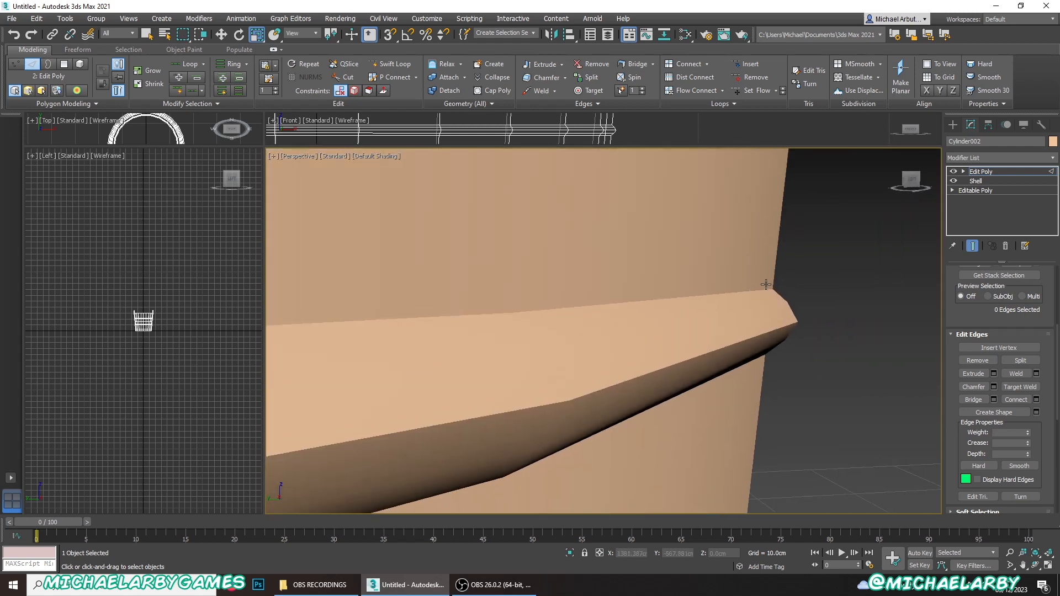
scroll(772, 325, "down", 5)
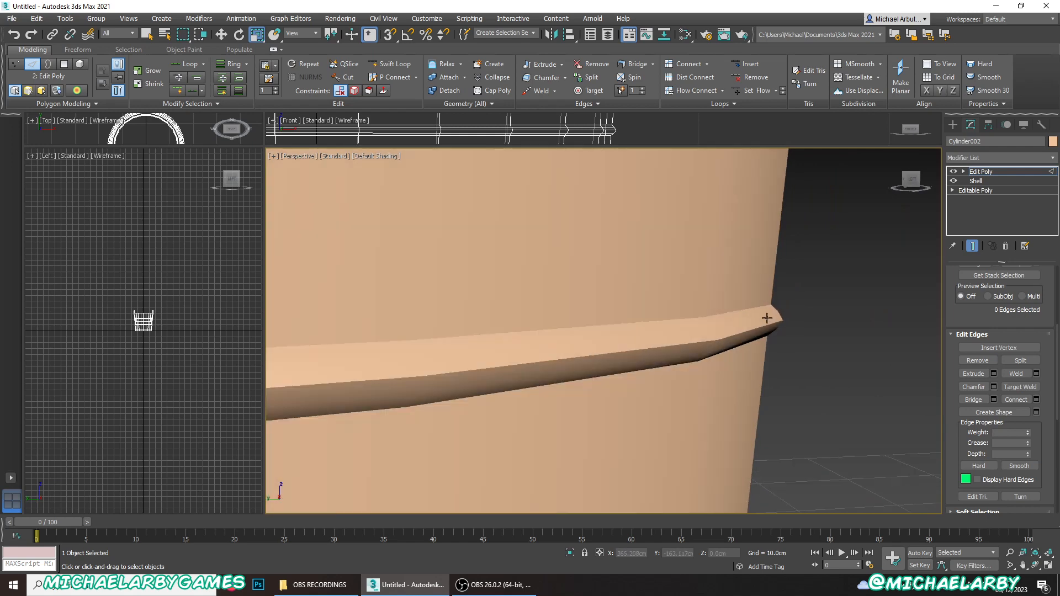
scroll(961, 384, "up", 2)
- Switch to polygon editing and enlarge the Front view so the whole bucket fits in it
scroll(962, 383, "up", 1)
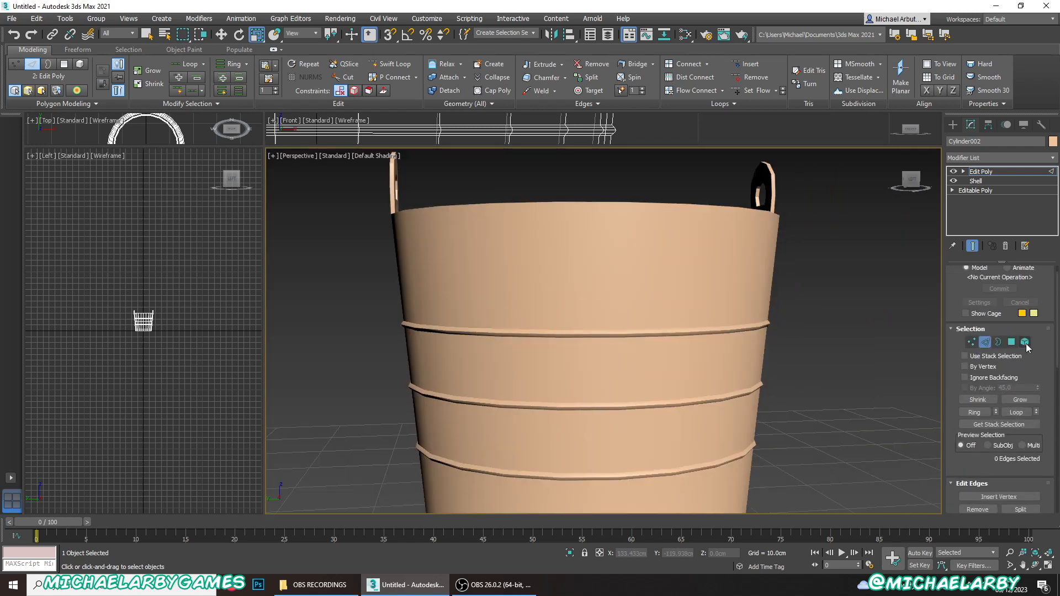
left_click(1011, 342)
scroll(563, 283, "down", 4)
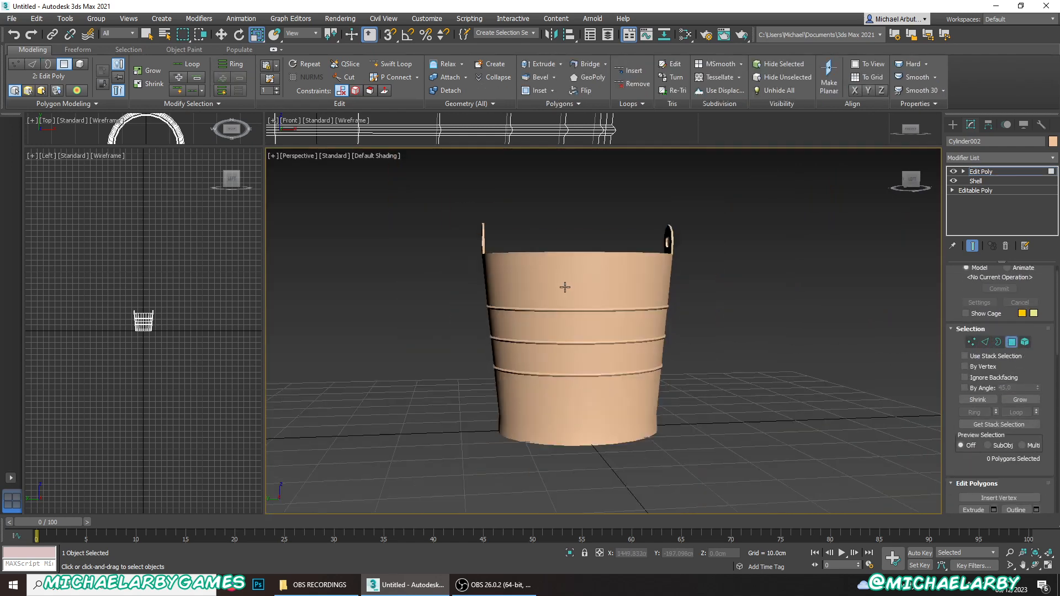
scroll(554, 307, "up", 5)
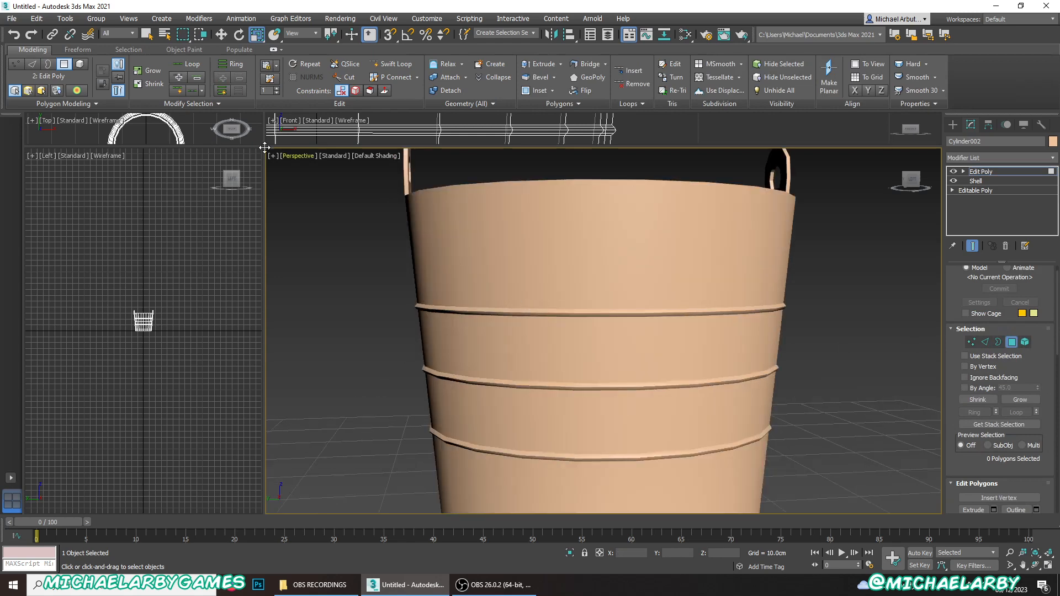
left_click_drag(263, 146, 413, 430)
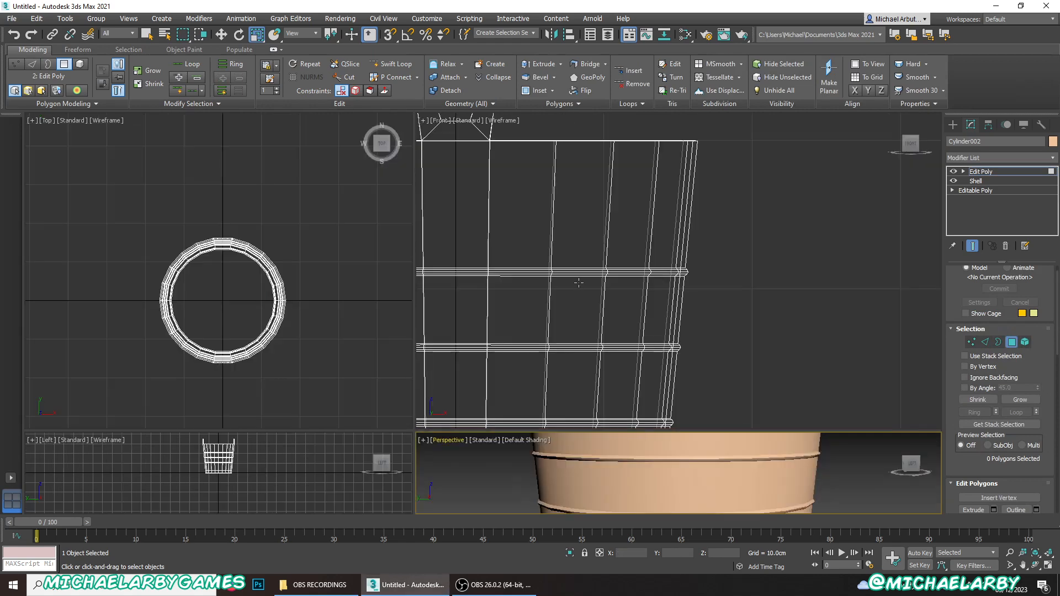
scroll(637, 284, "down", 6)
scroll(461, 290, "up", 5)
- Region-select the bucket wall in the Front view and deselect the sections around the bands, keeping only the three bands' polygons selected
left_click_drag(571, 247, 585, 257)
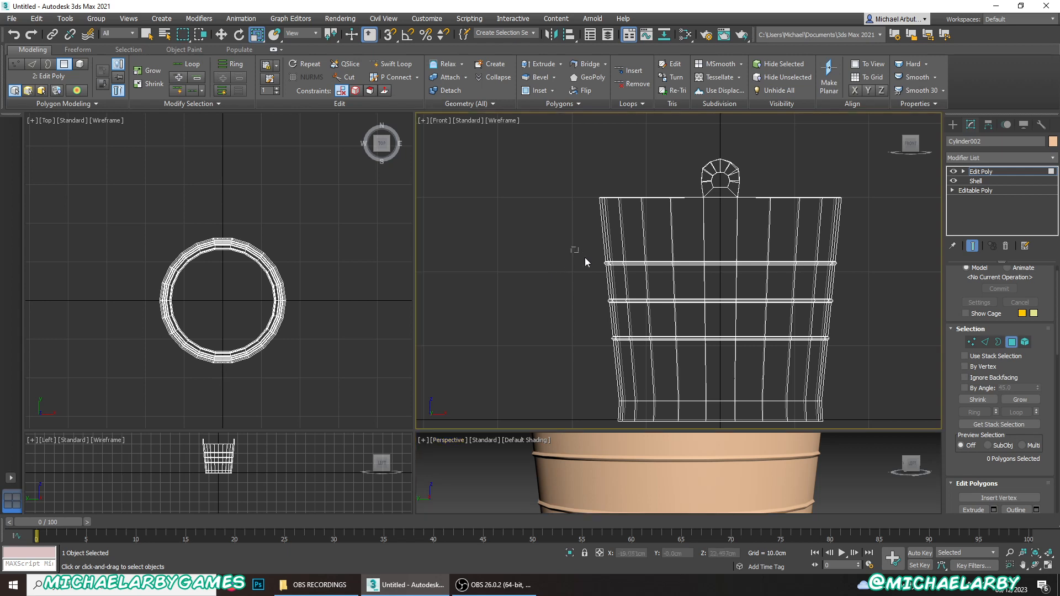
left_click_drag(866, 352, 866, 352)
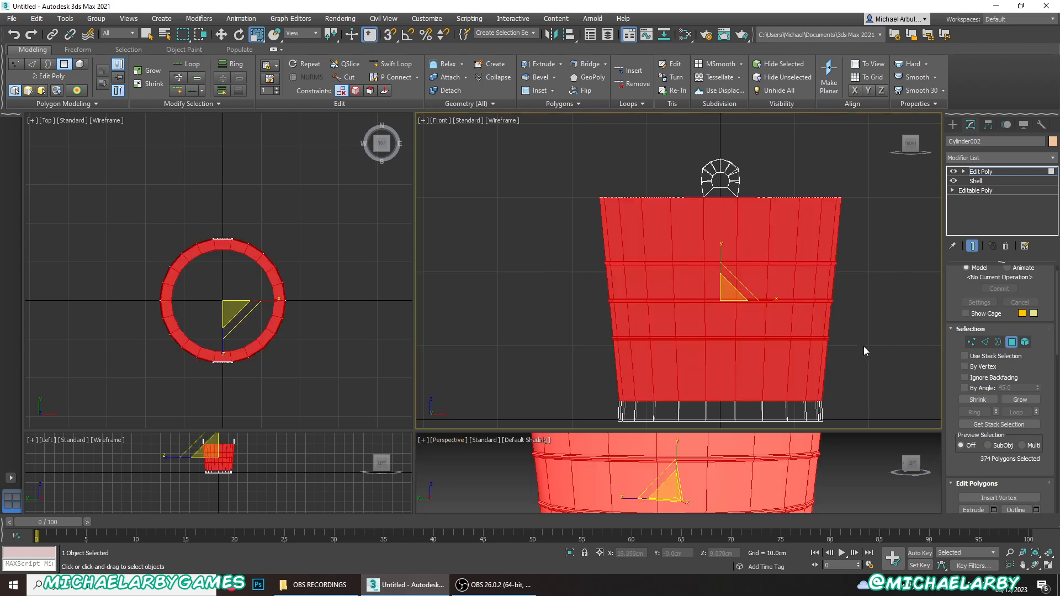
left_click_drag(830, 233, 889, 237, "alt")
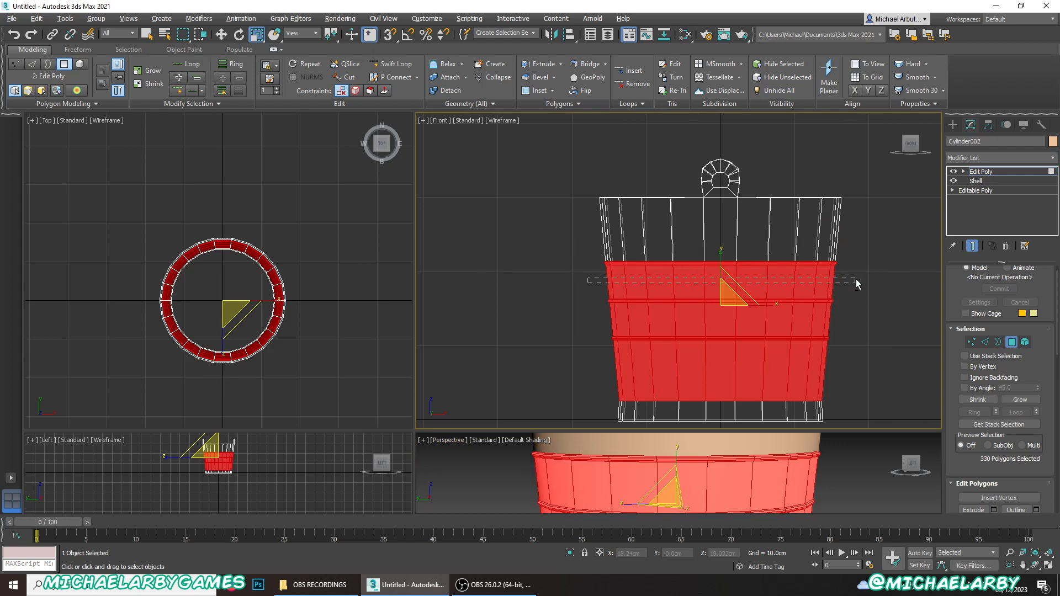
left_click_drag(855, 280, 856, 280, "alt")
left_click_drag(621, 325, 854, 320, "alt")
left_click_drag(856, 371, 854, 371, "alt")
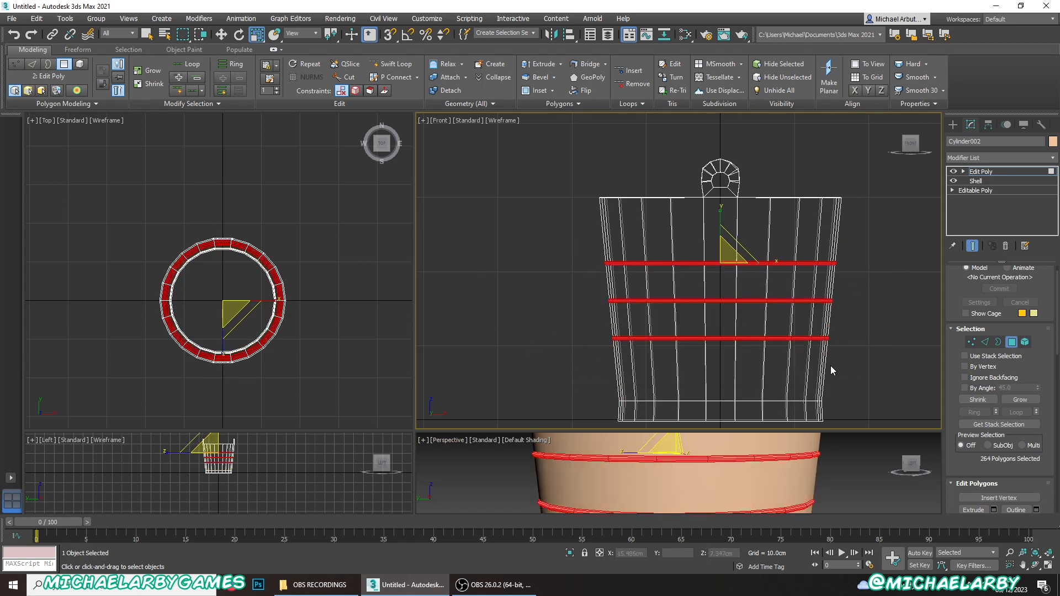
- Clear the smoothing groups of the selected band polygons and assign them smoothing group 23
scroll(697, 304, "up", 2)
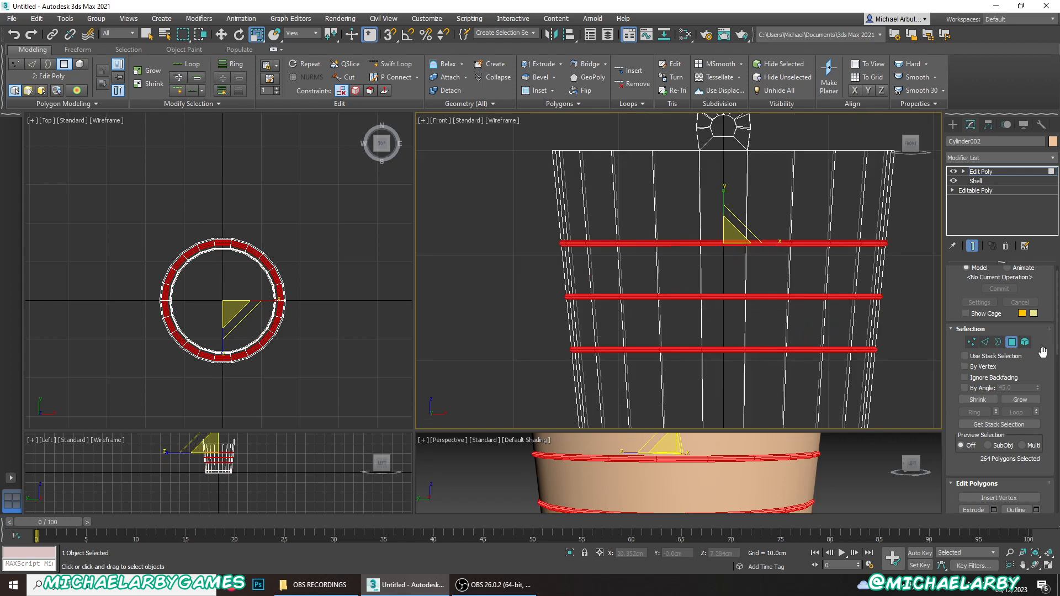
scroll(1023, 356, "down", 10)
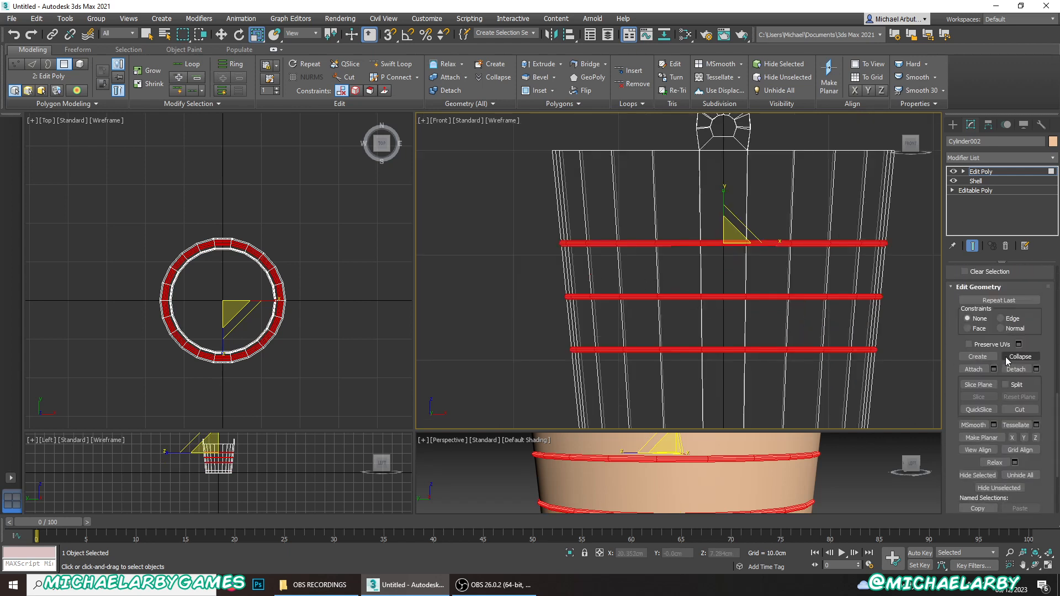
scroll(1005, 360, "down", 5)
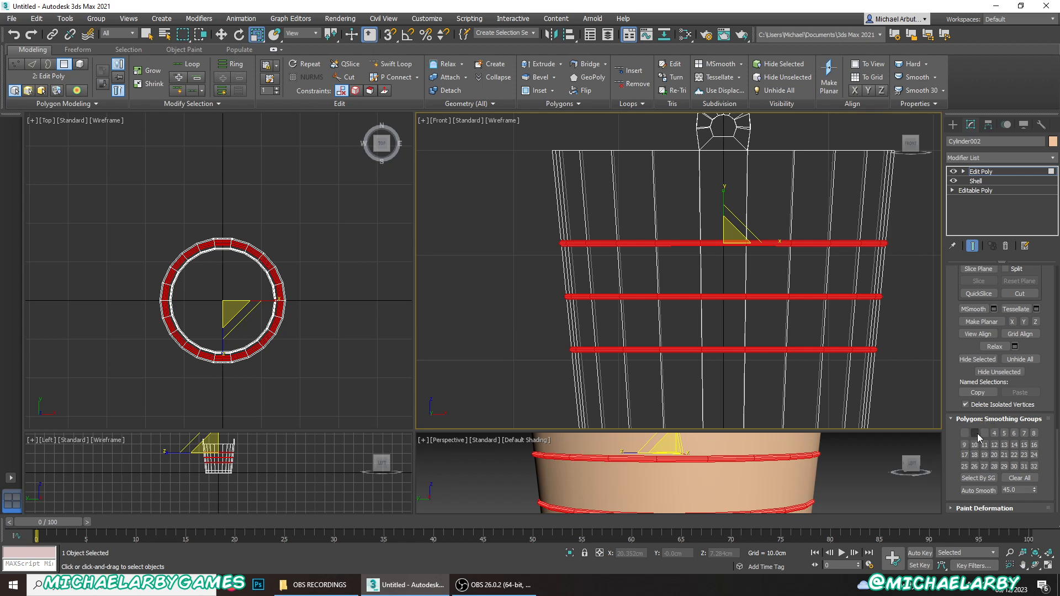
left_click(1013, 479)
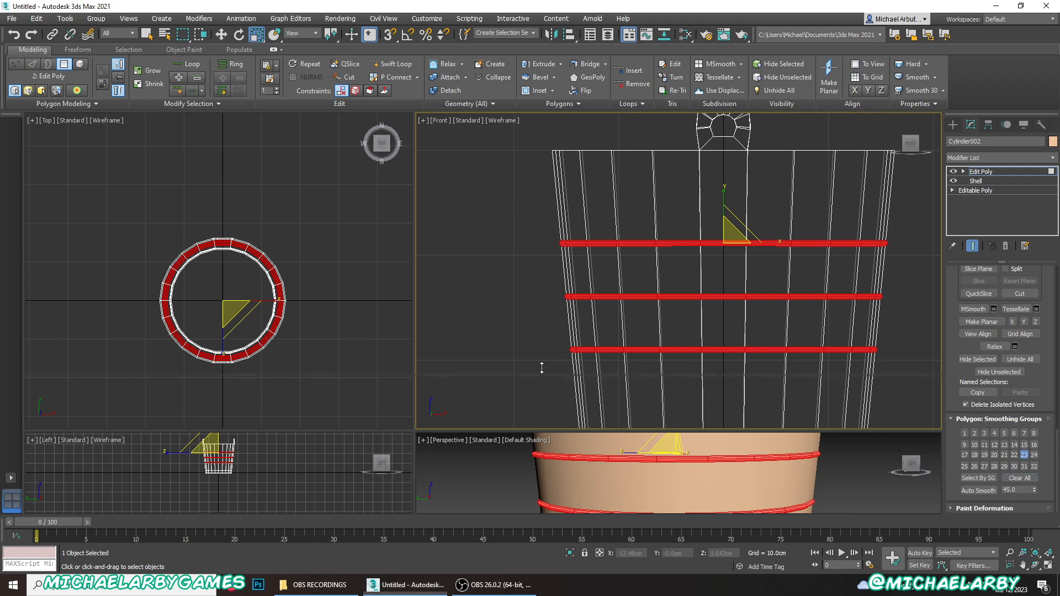
- Enlarge the perspective view, clear the polygon selection and examine the bands' smoothing up close and on the whole bucket
left_click_drag(540, 429, 540, 227)
left_click(505, 370)
scroll(824, 376, "up", 2)
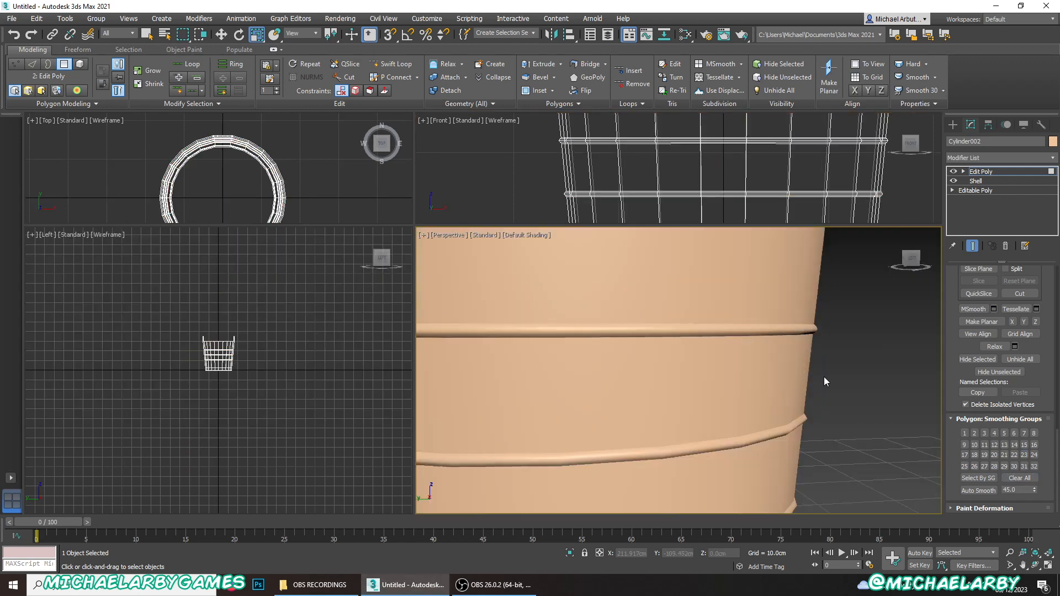
scroll(813, 336, "up", 2)
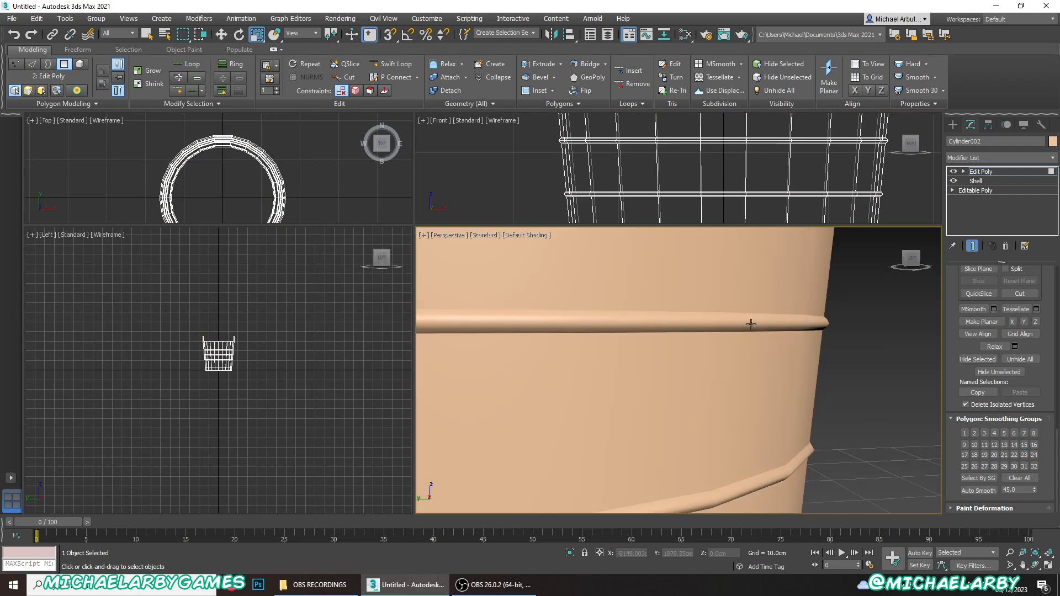
scroll(693, 320, "down", 5)
scroll(700, 336, "up", 2)
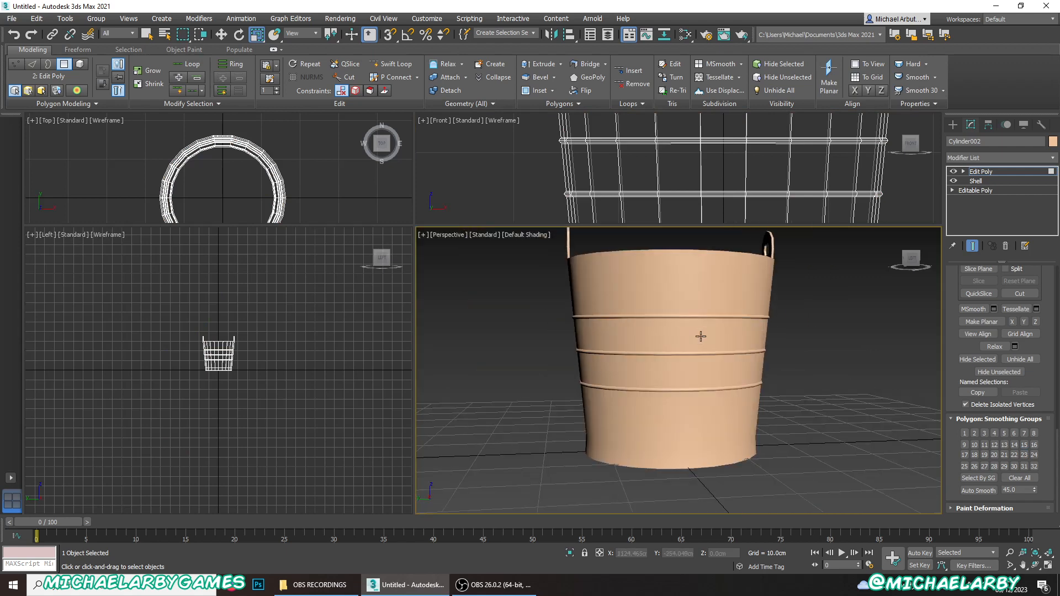
- Select the narrow outer-edge polygons all the way around the first handle tab
middle_click_drag(723, 341, 615, 416, "alt")
scroll(682, 321, "up", 4)
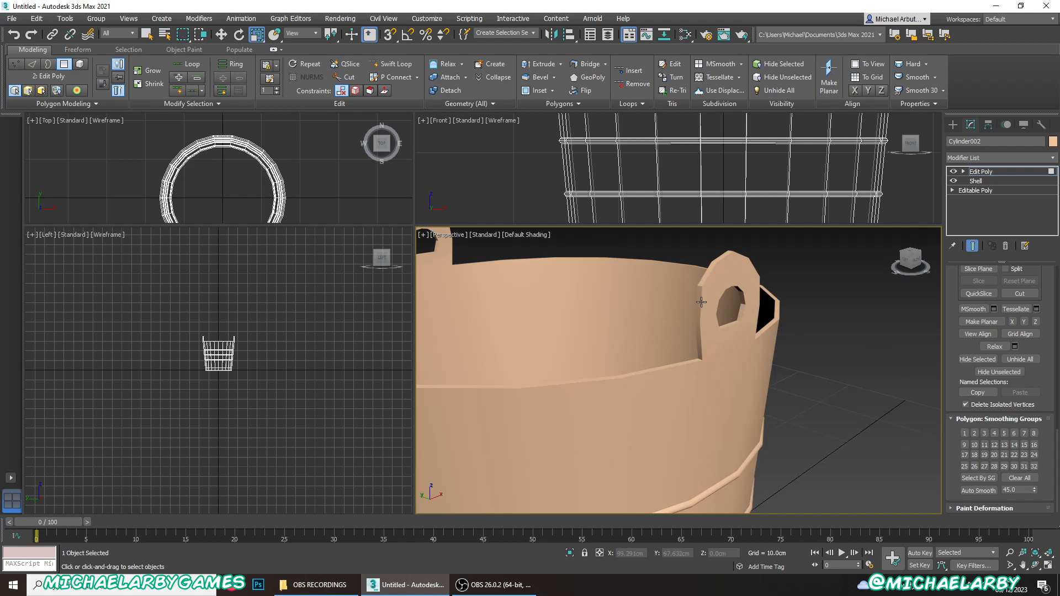
left_click(700, 346)
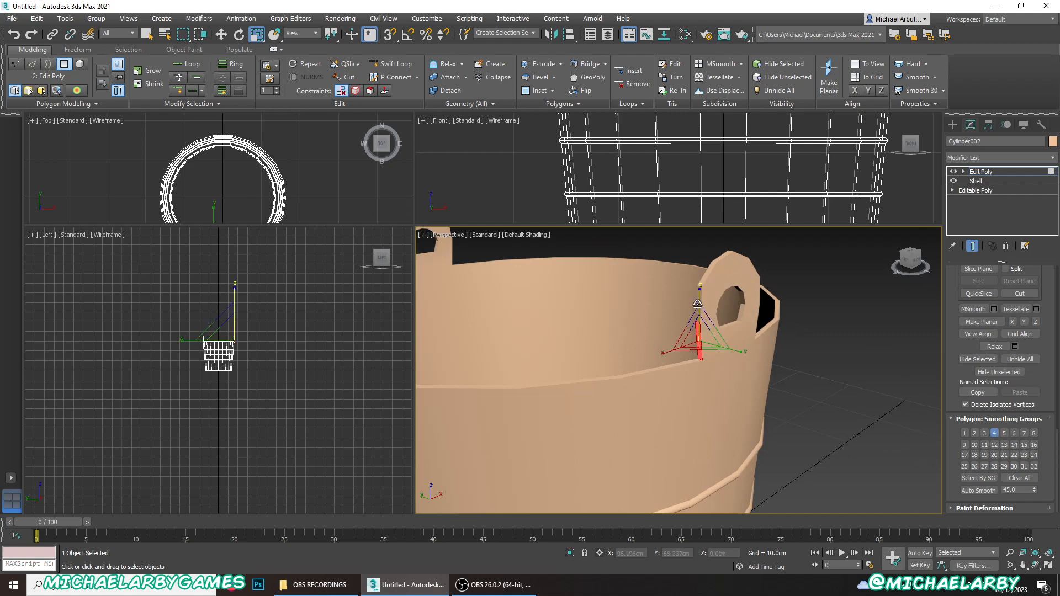
middle_click_drag(712, 322, 726, 311, "alt")
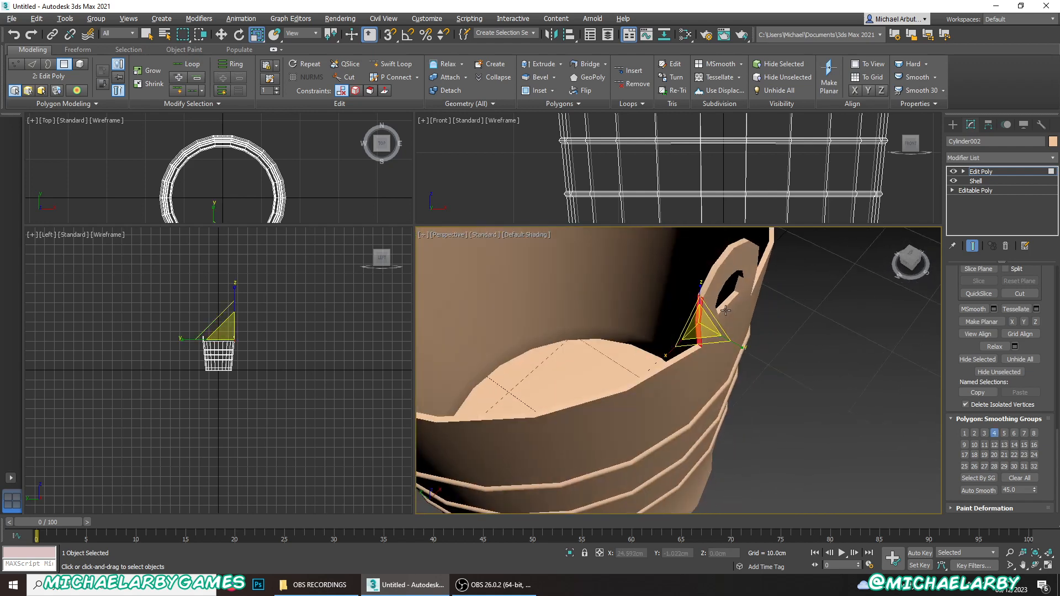
left_click(715, 280, "ctrl")
left_click(723, 257, "ctrl")
middle_click_drag(743, 243, 649, 291, "alt")
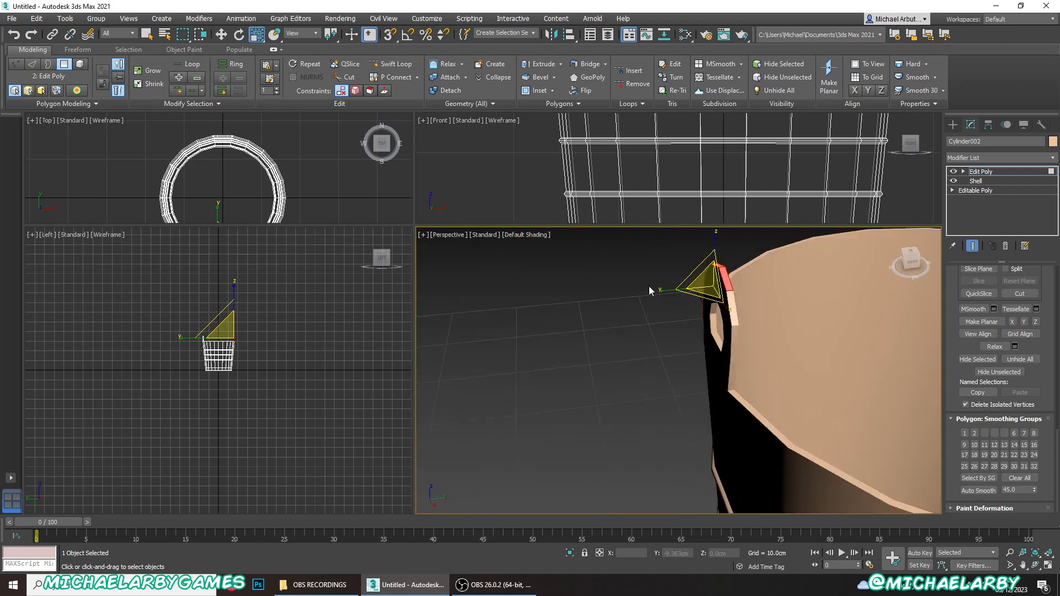
left_click(735, 309, "ctrl")
left_click(734, 348, "ctrl")
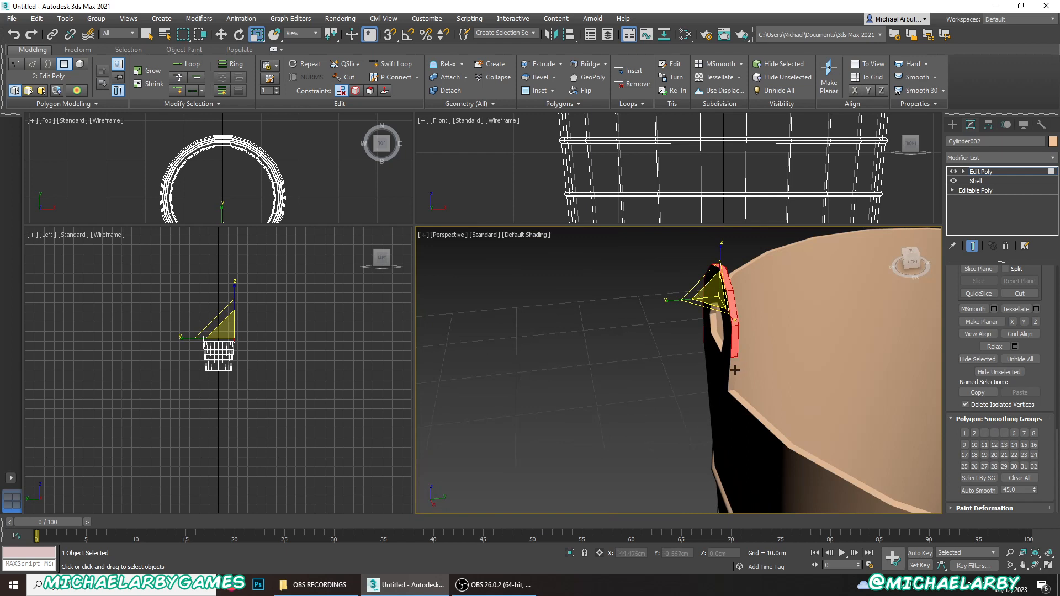
left_click(734, 370, "ctrl")
- Add the narrow outer-edge polygons around the opposite handle tab to the selection
middle_click_drag(734, 369, 478, 371, "alt")
scroll(790, 307, "up", 4)
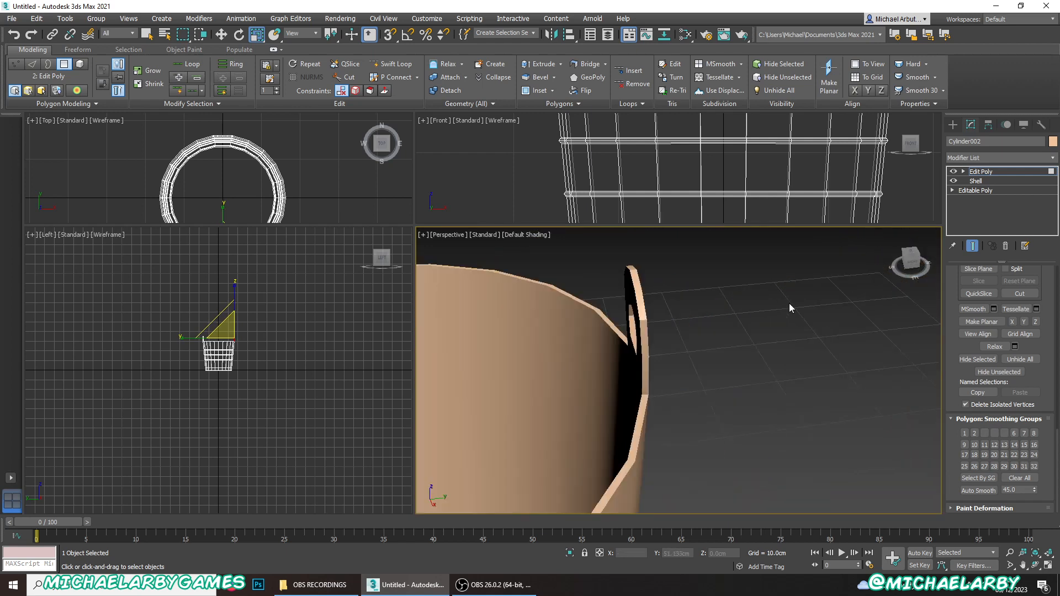
left_click(644, 314)
left_click(644, 331, "ctrl")
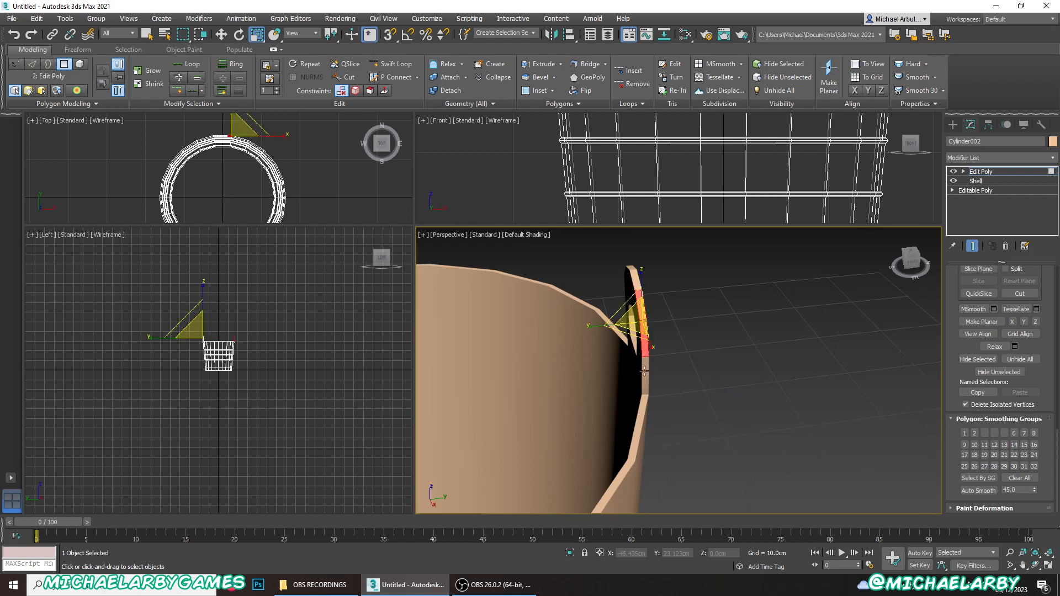
left_click(637, 279, "ctrl")
middle_click_drag(617, 286, 949, 405, "alt")
middle_click_drag(593, 387, 820, 296, "alt")
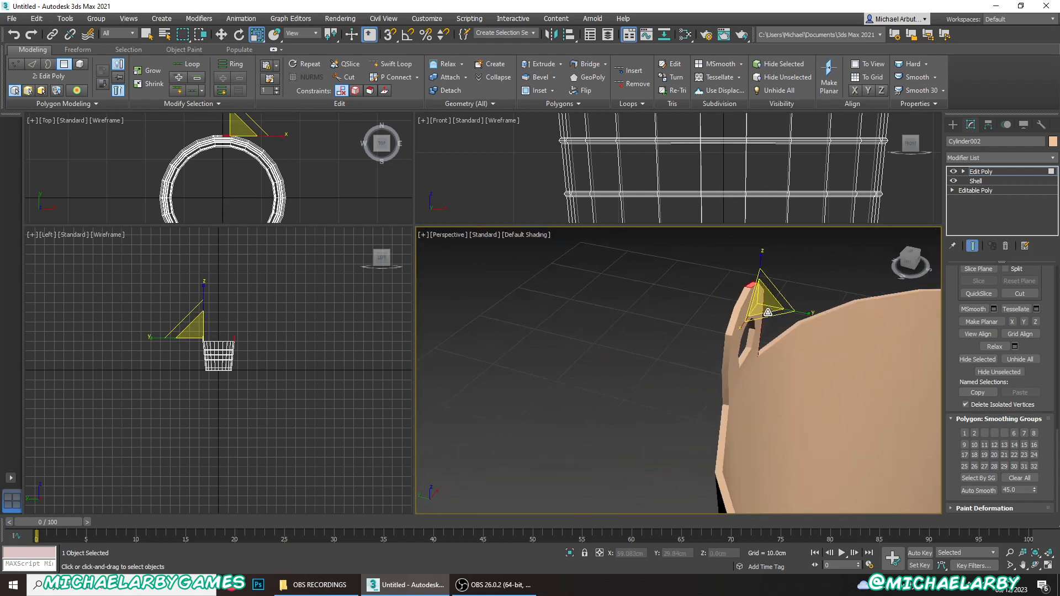
scroll(767, 313, "up", 3)
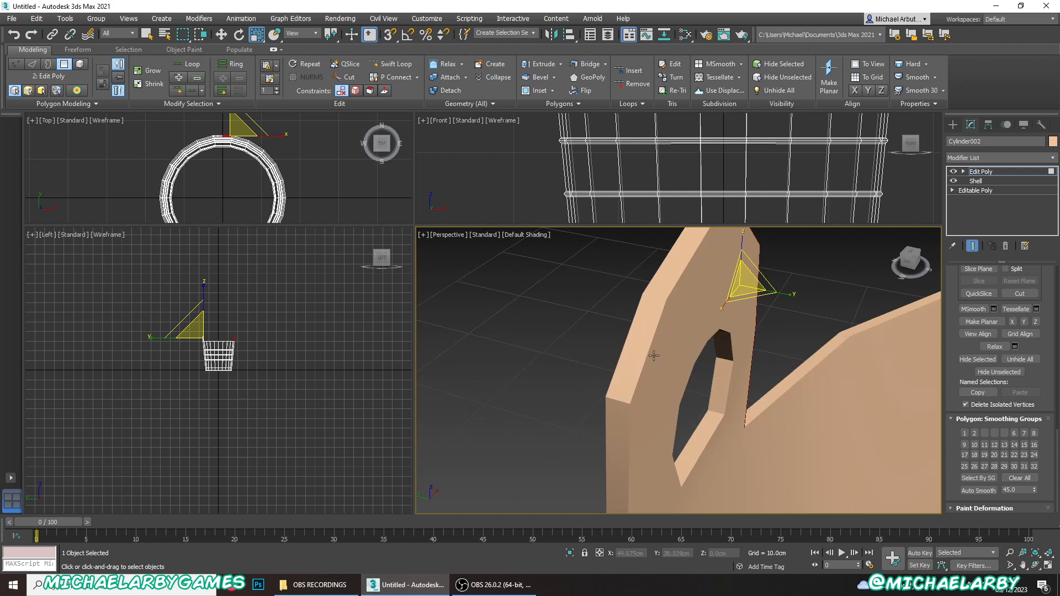
middle_click_drag(625, 386, 627, 380, "alt")
left_click(628, 376, "ctrl")
left_click(654, 307, "ctrl")
left_click(621, 419, "ctrl")
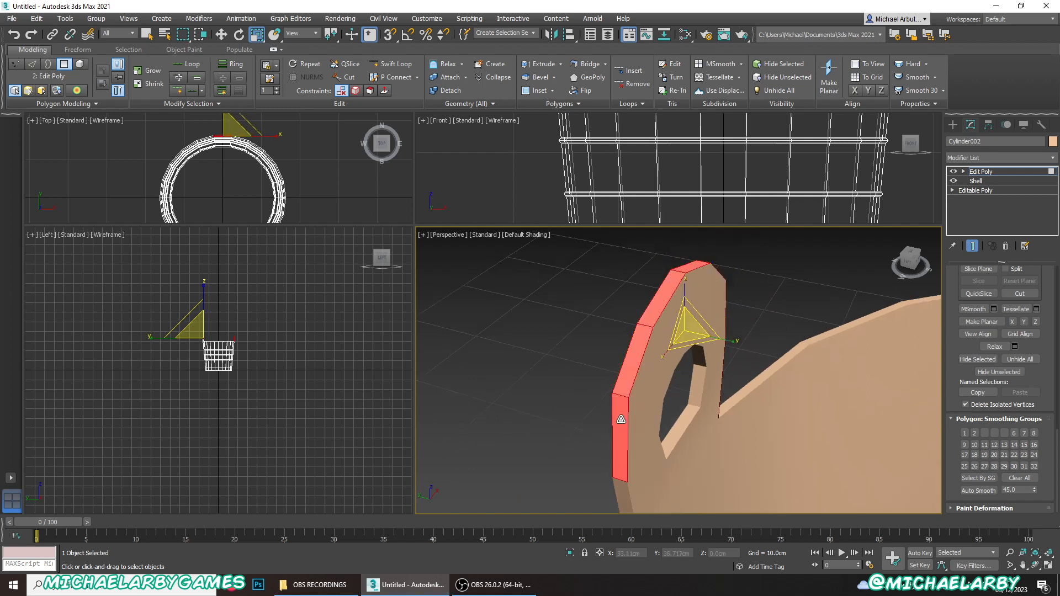
left_click(624, 505, "ctrl")
- Clear all smoothing groups from both handle tabs' outer-edge polygons, deselect them and check the tabs' shading
scroll(624, 333, "down", 5)
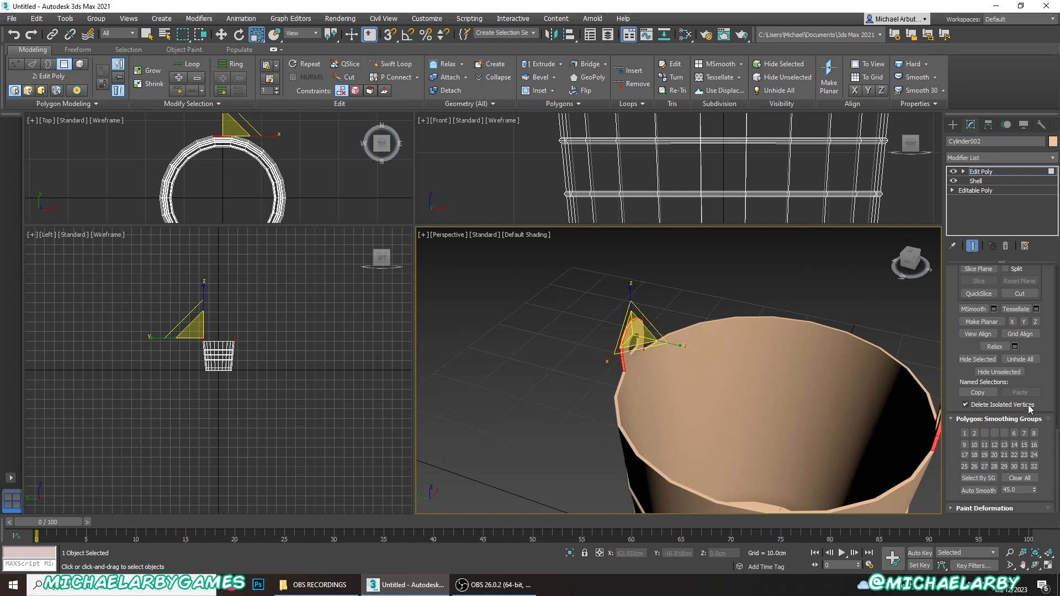
left_click(1020, 478)
left_click(672, 309)
scroll(624, 327, "up", 5)
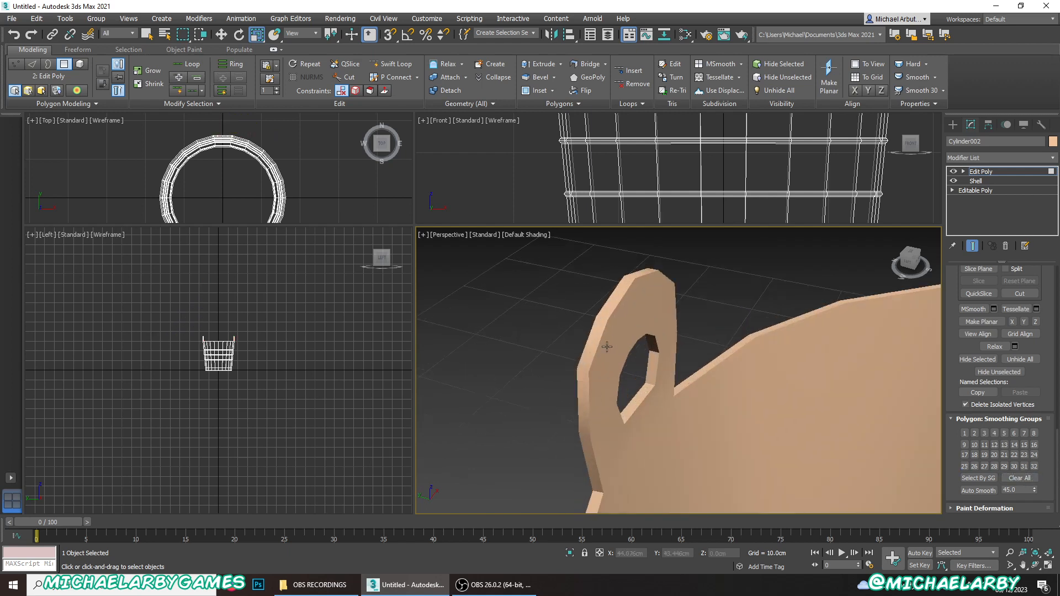
scroll(683, 287, "down", 8)
middle_click_drag(683, 287, 684, 329, "alt")
scroll(716, 359, "up", 4)
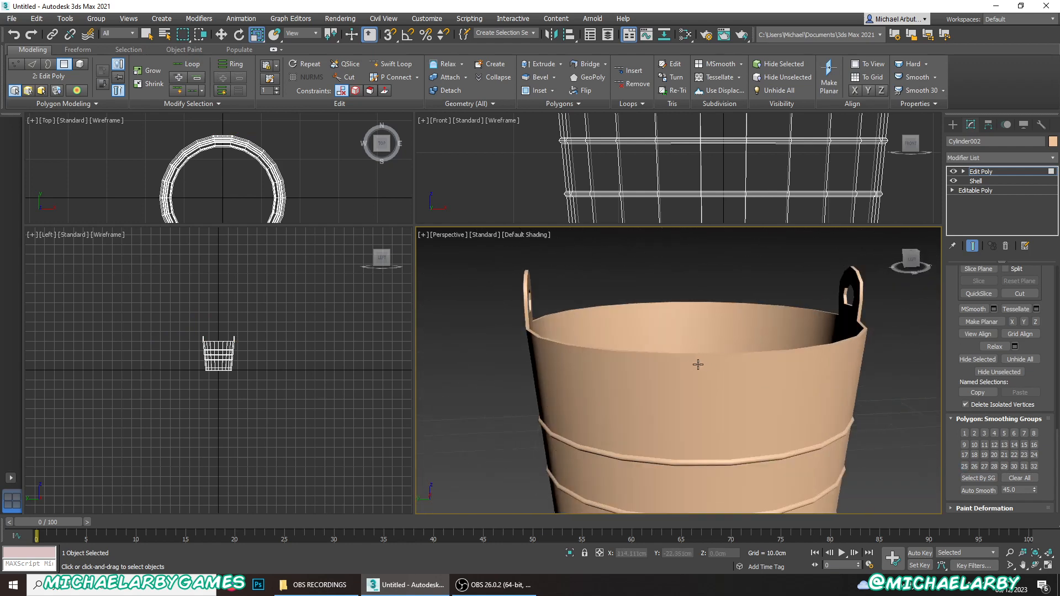
- Show edged faces and insert an edge loop with Swift Loop around the outer wall just below the bucket's top rim
key("F4")
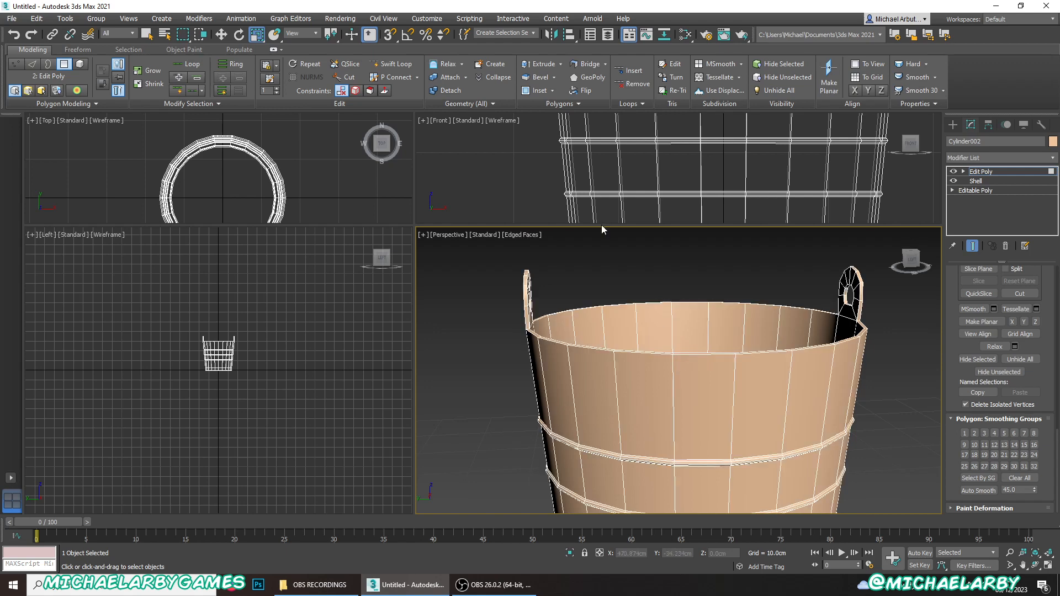
left_click(392, 64)
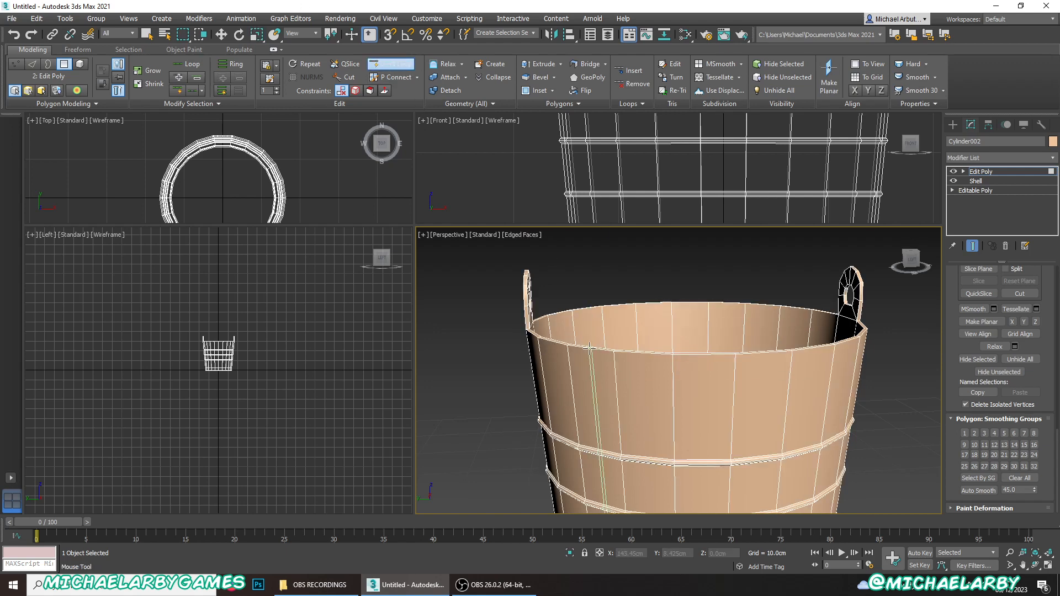
scroll(589, 346, "up", 5)
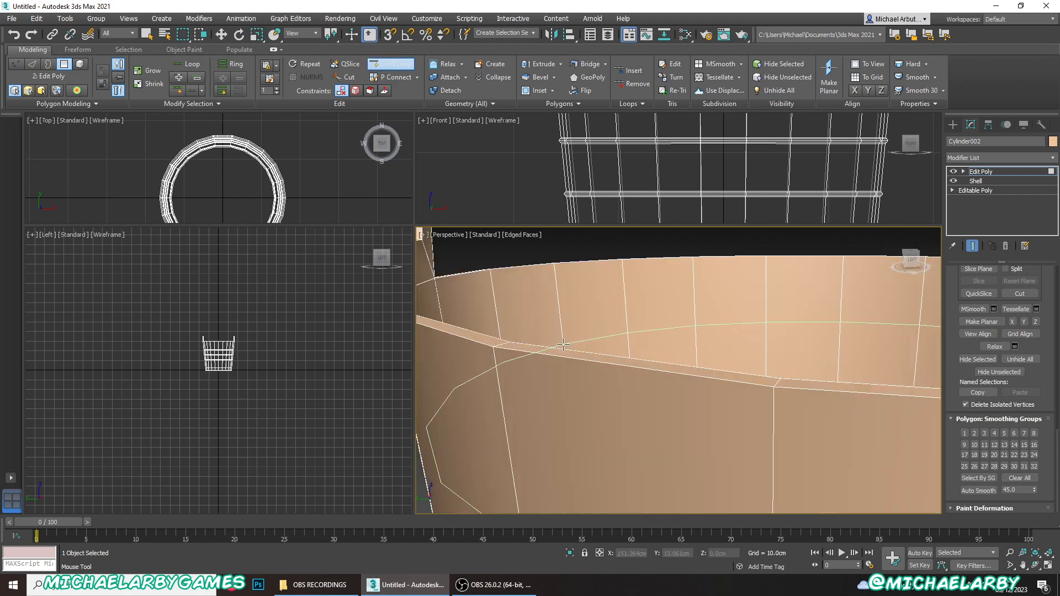
left_click(494, 358)
scroll(529, 318, "down", 4)
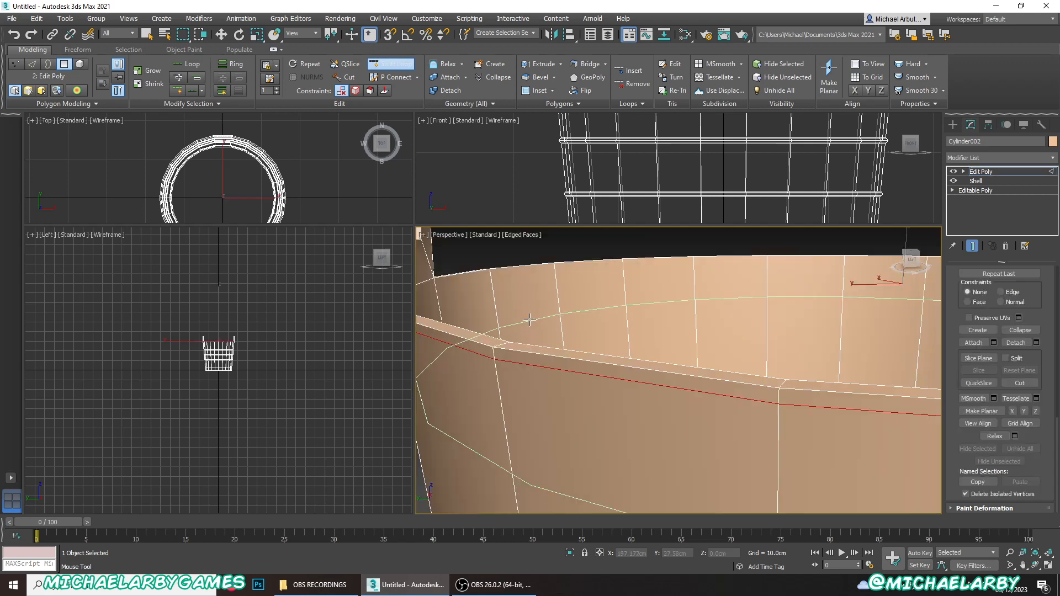
right_click(529, 318)
scroll(545, 334, "down", 5)
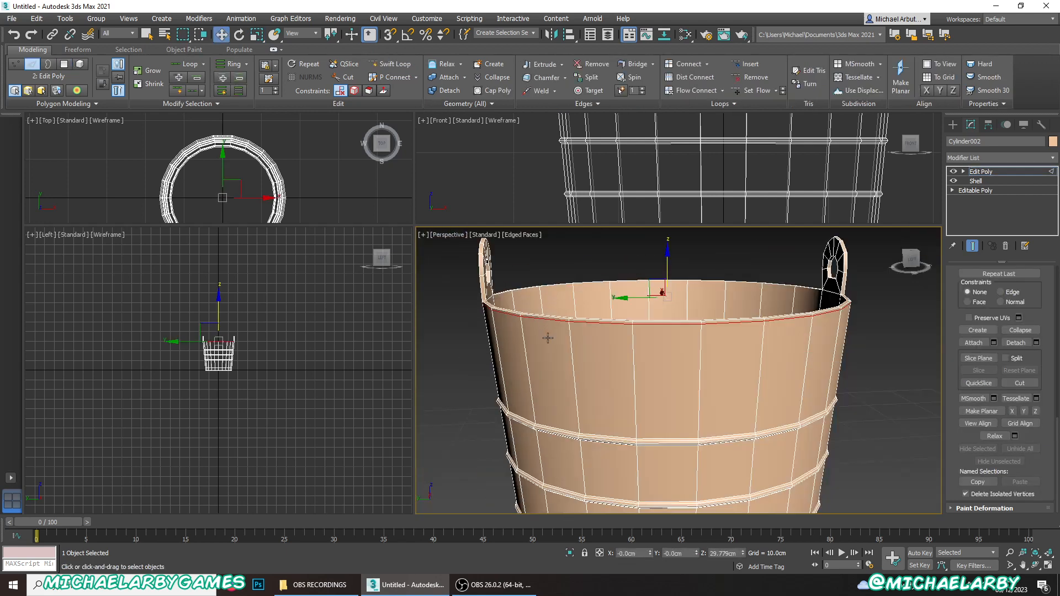
- Switch to polygon editing and select the full ring of narrow outer-wall polygons between the new edge loop and the top rim
scroll(551, 310, "up", 3)
scroll(1059, 341, "up", 1)
scroll(982, 319, "up", 10)
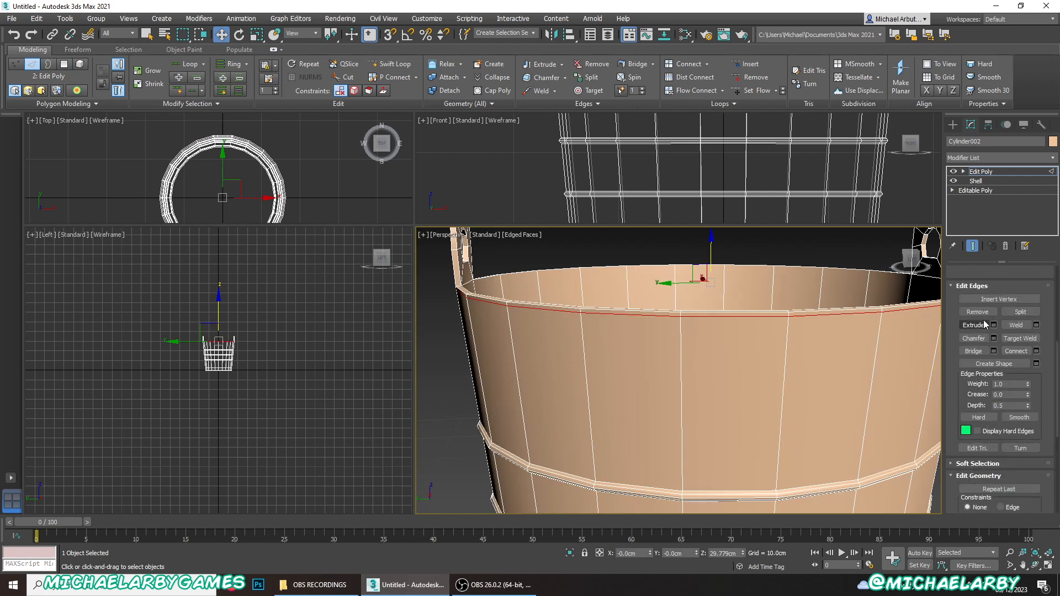
left_click(1012, 358)
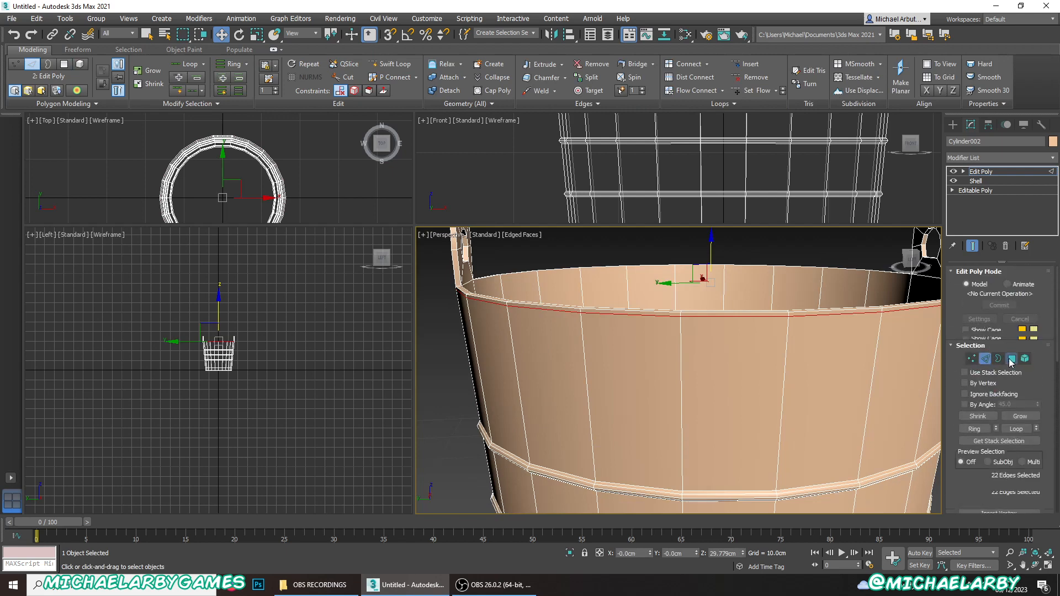
left_click(656, 312)
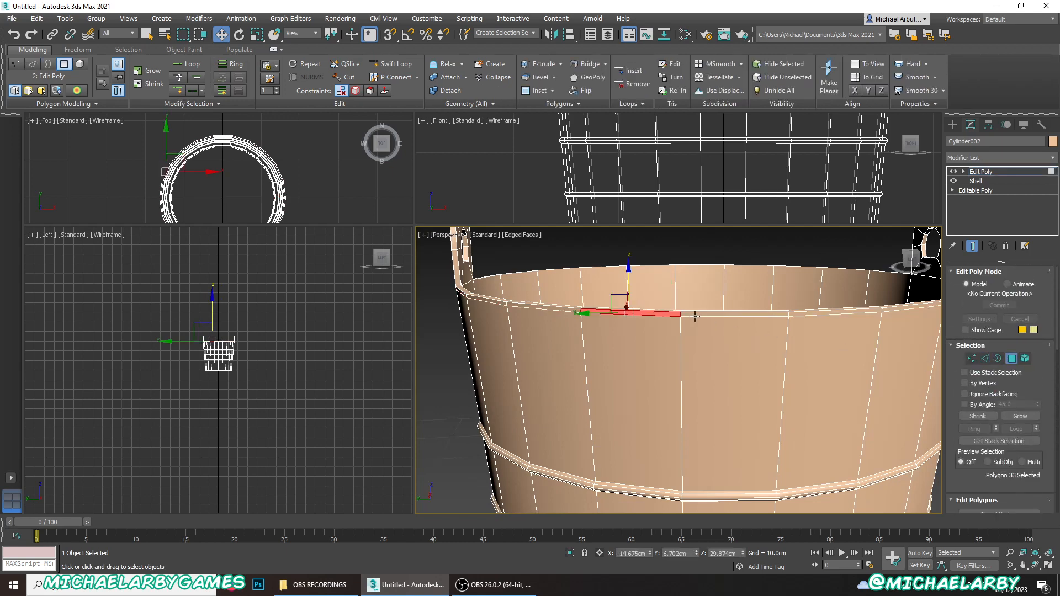
scroll(662, 313, "up", 3)
left_click(678, 314, "shift")
scroll(678, 315, "down", 3)
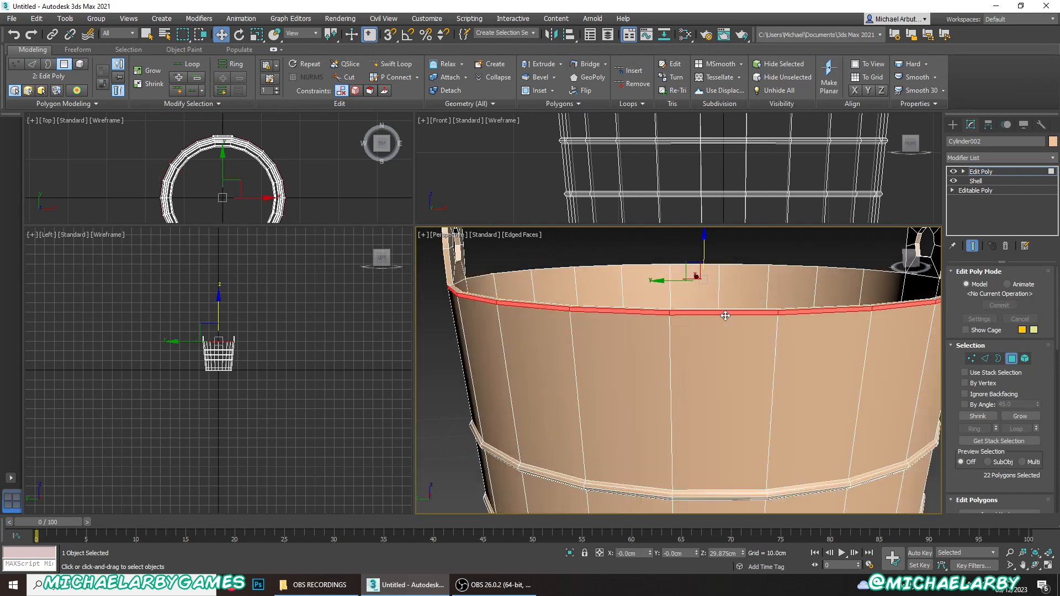
- Start an extrusion of the selected narrow rim polygons and direct it outward along their local normals
scroll(725, 315, "down", 2)
scroll(1003, 421, "down", 3)
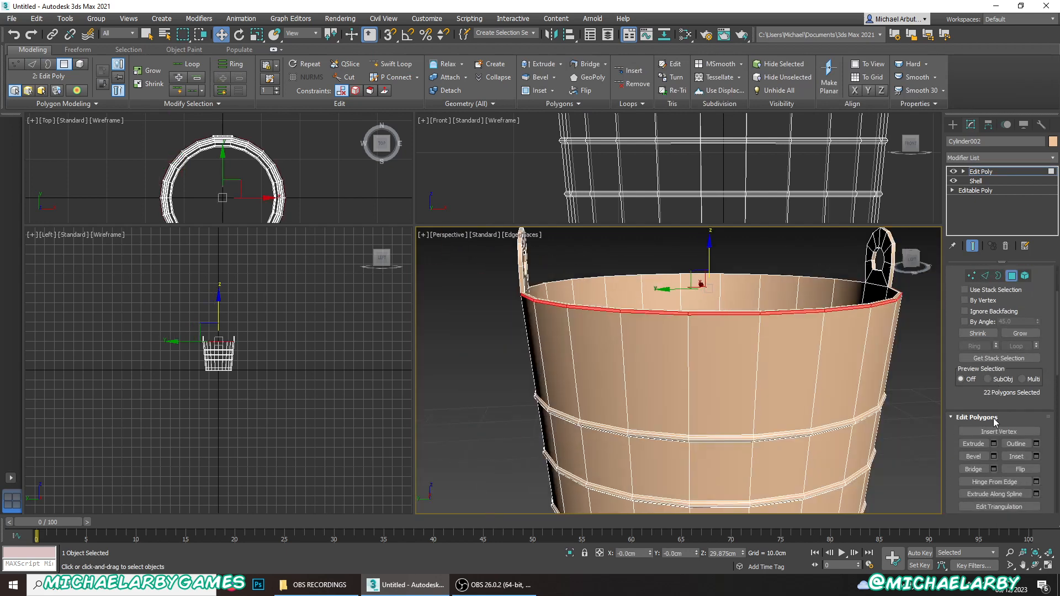
left_click(985, 444)
left_click(992, 444)
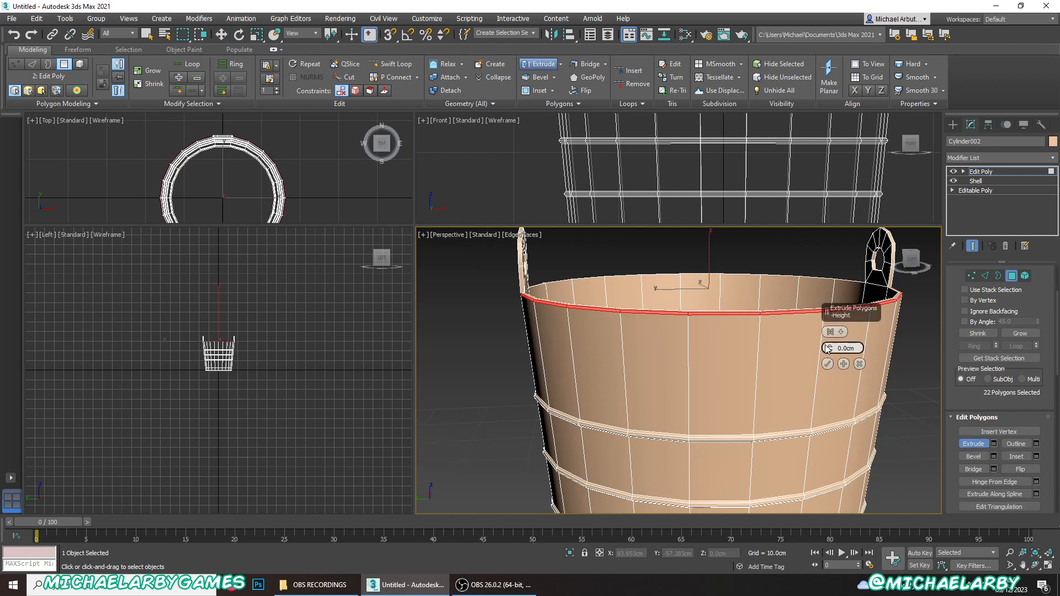
left_click_drag(828, 346, 828, 336)
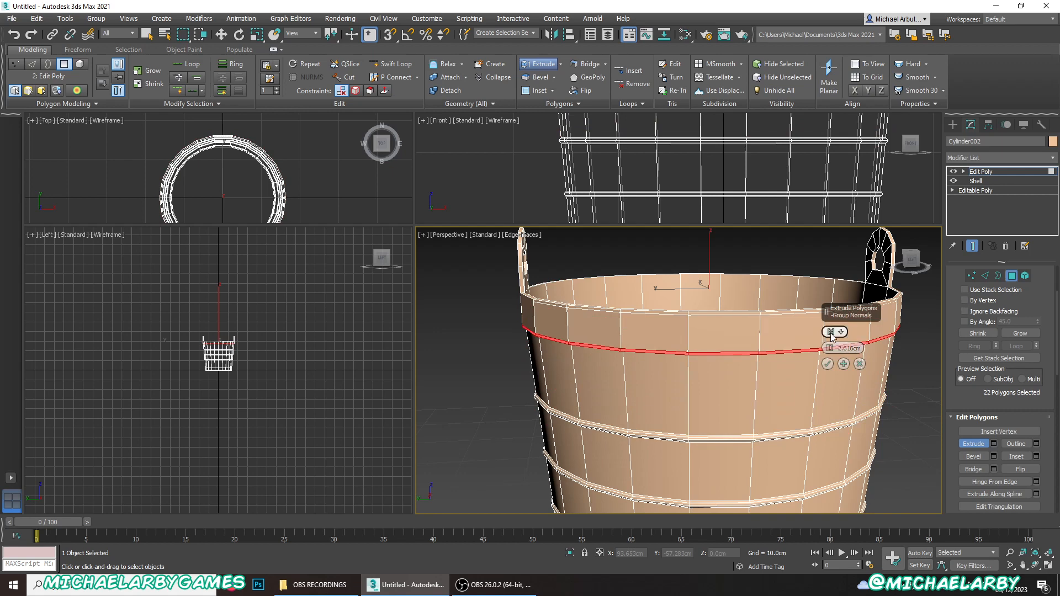
left_click(828, 332)
left_click(864, 353)
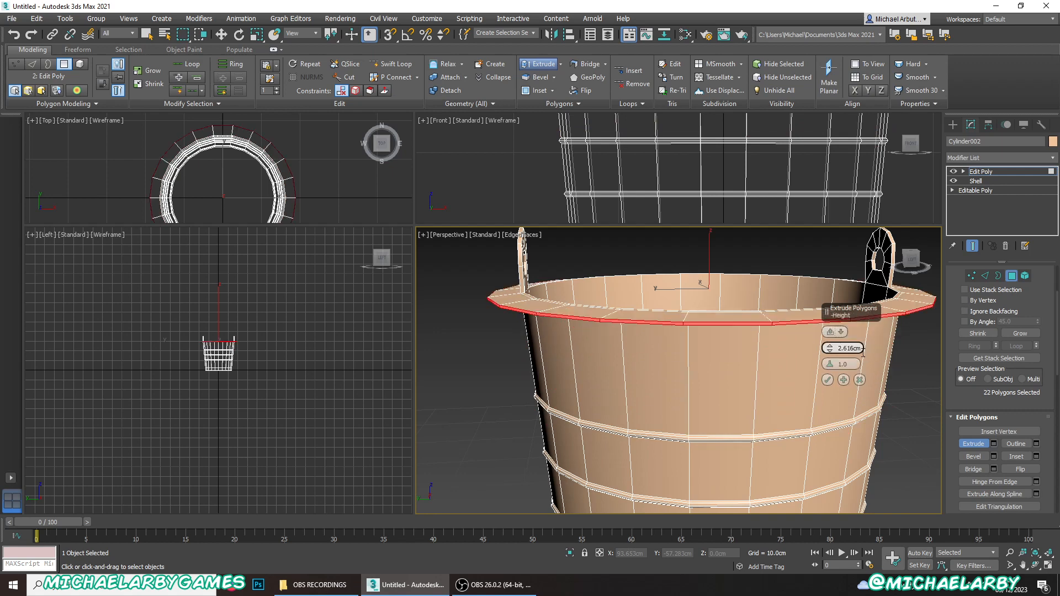
- Set the rim extrusion height to 0.189 cm, apply it and deselect the lip's polygons
scroll(733, 343, "up", 5)
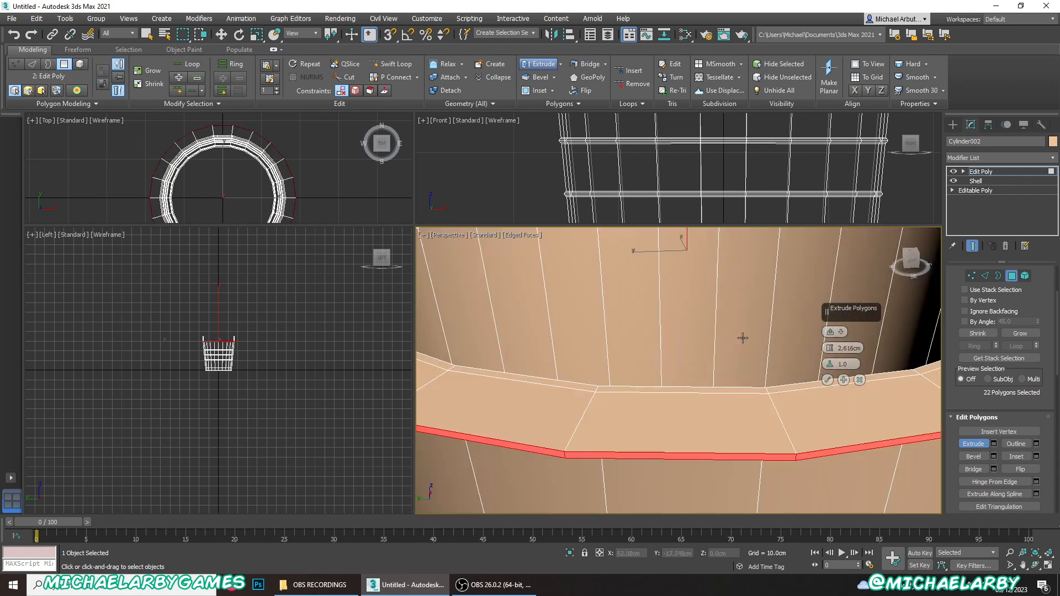
left_click_drag(829, 348, 828, 356)
scroll(767, 367, "down", 5)
middle_click_drag(767, 415, 706, 370, "alt")
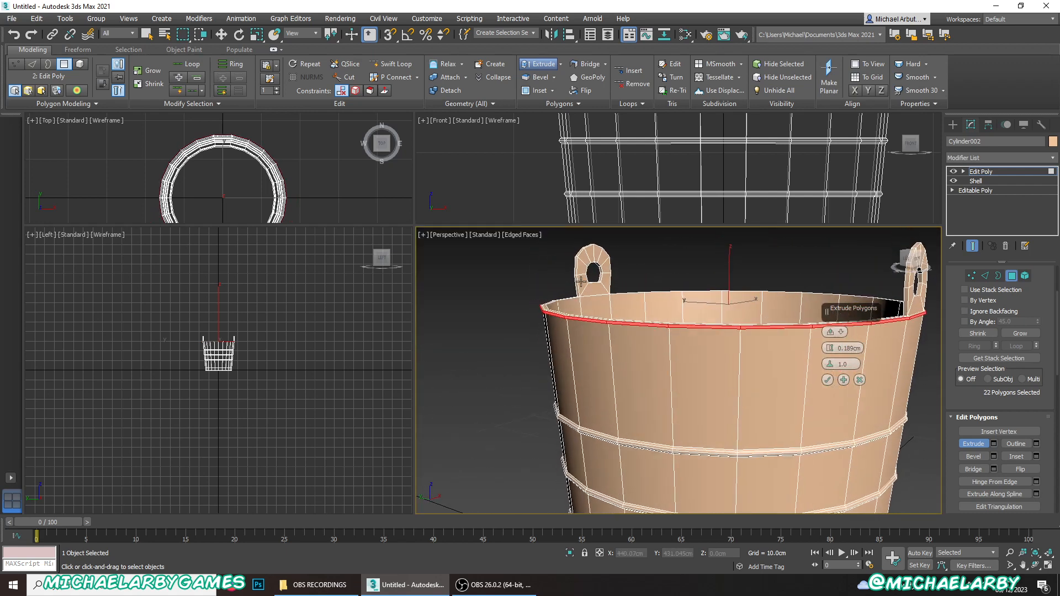
scroll(579, 293, "up", 4)
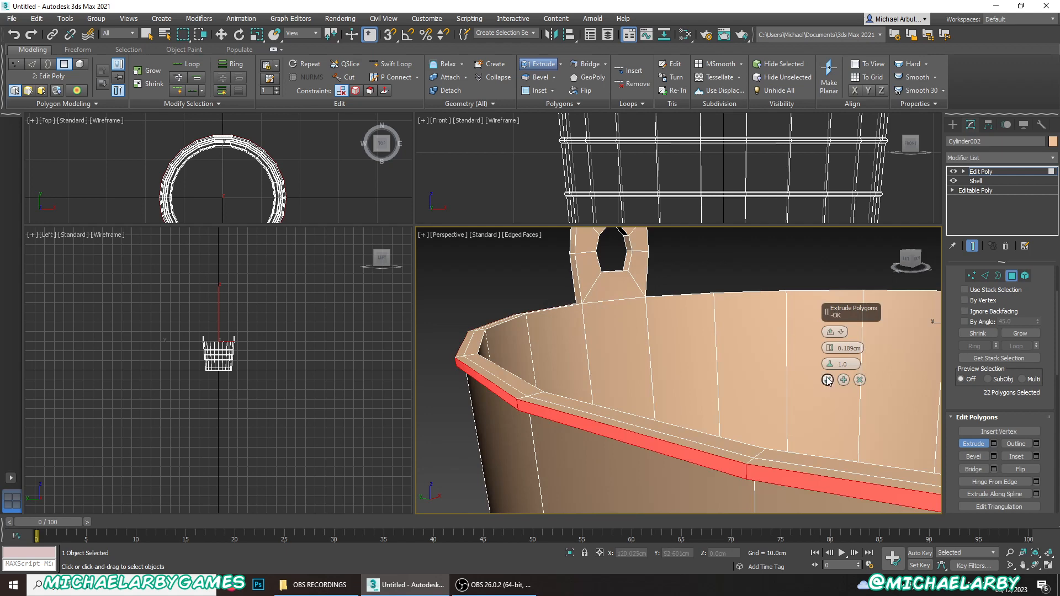
left_click(826, 380)
left_click(974, 444)
left_click(474, 280)
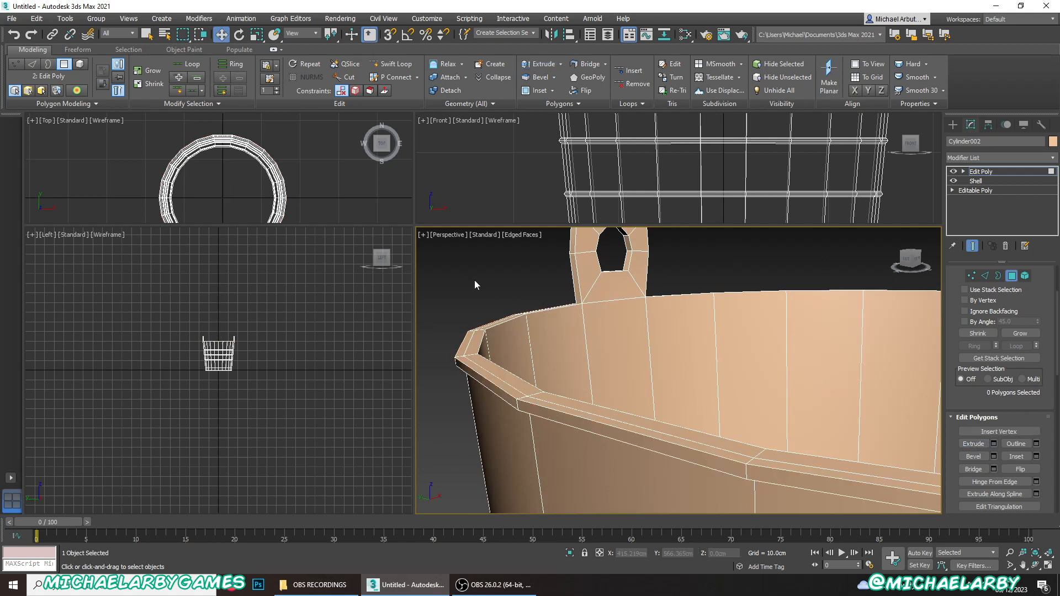
- Select the single polygon on the bucket's underside, inset it by 0.389 cm and deselect it
scroll(475, 279, "down", 5)
scroll(527, 337, "up", 2)
scroll(527, 332, "up", 5)
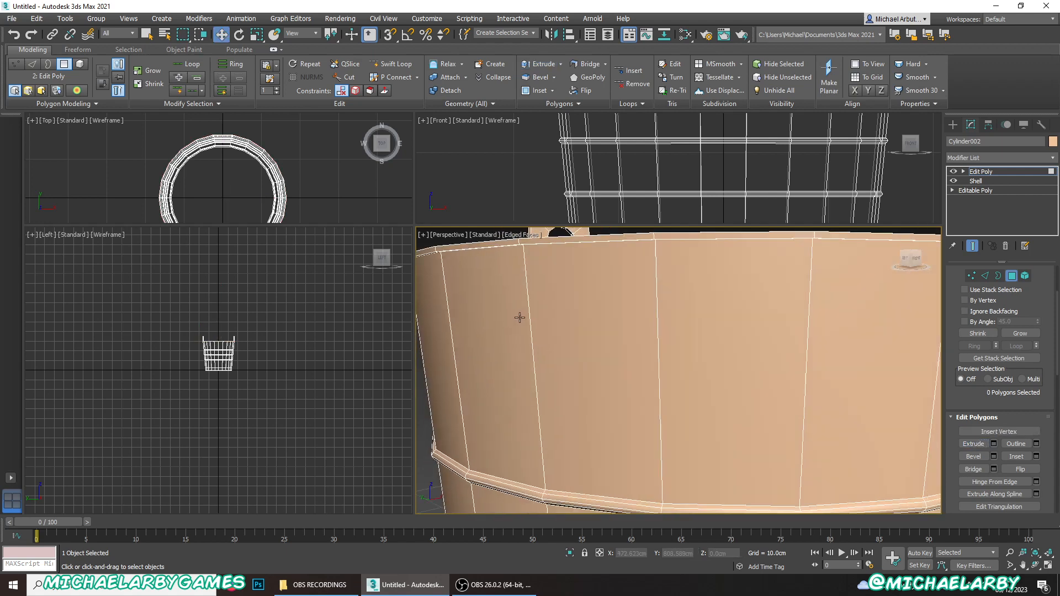
middle_click_drag(528, 326, 578, 342)
scroll(534, 279, "down", 5)
scroll(546, 334, "up", 3)
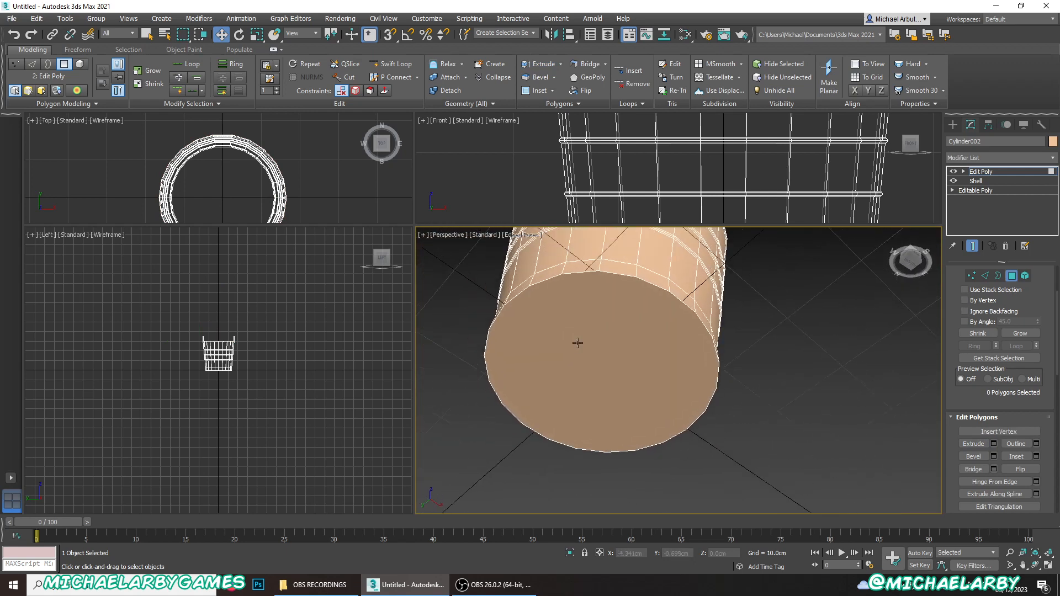
scroll(584, 331, "up", 3)
left_click(593, 334)
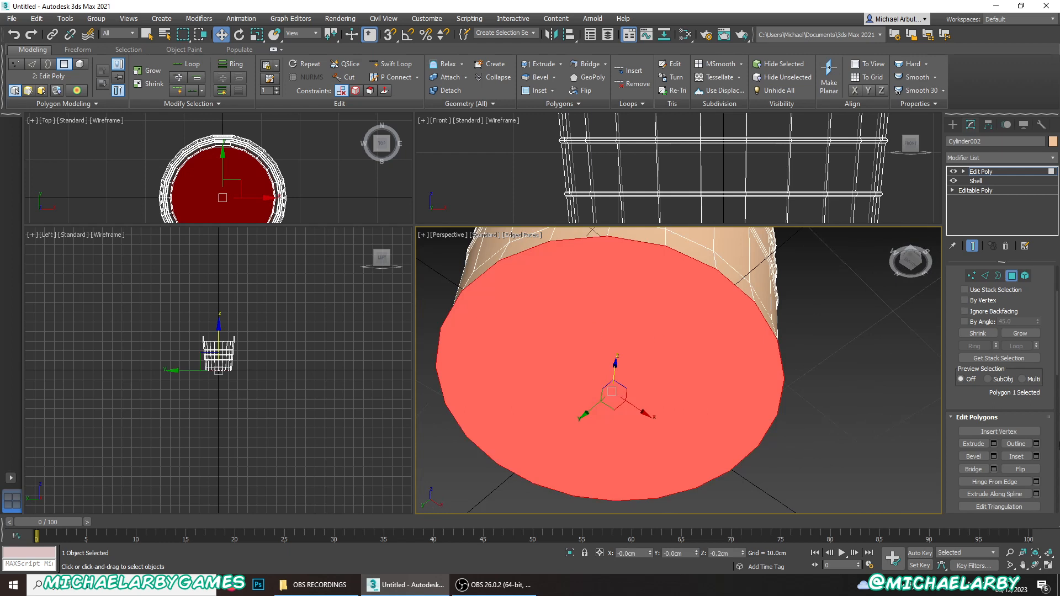
left_click(1036, 457)
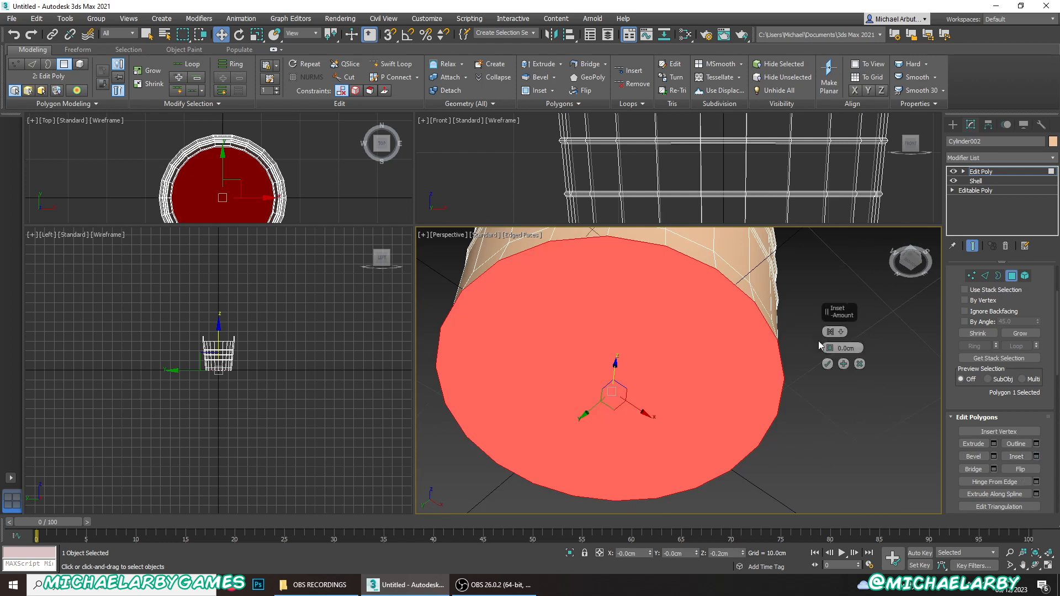
left_click_drag(829, 348, 832, 343)
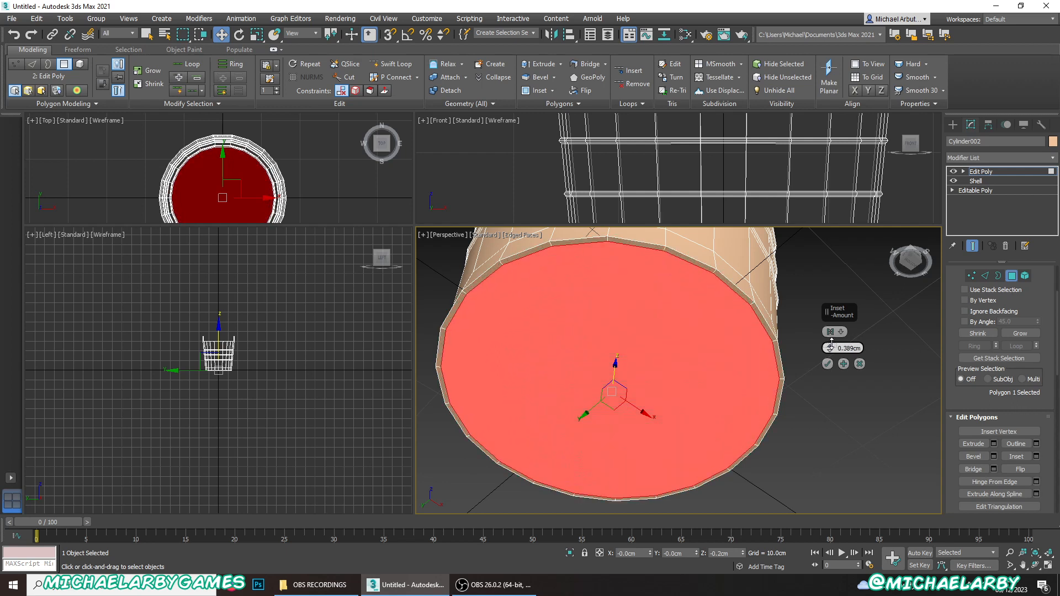
left_click(826, 363)
left_click(817, 359)
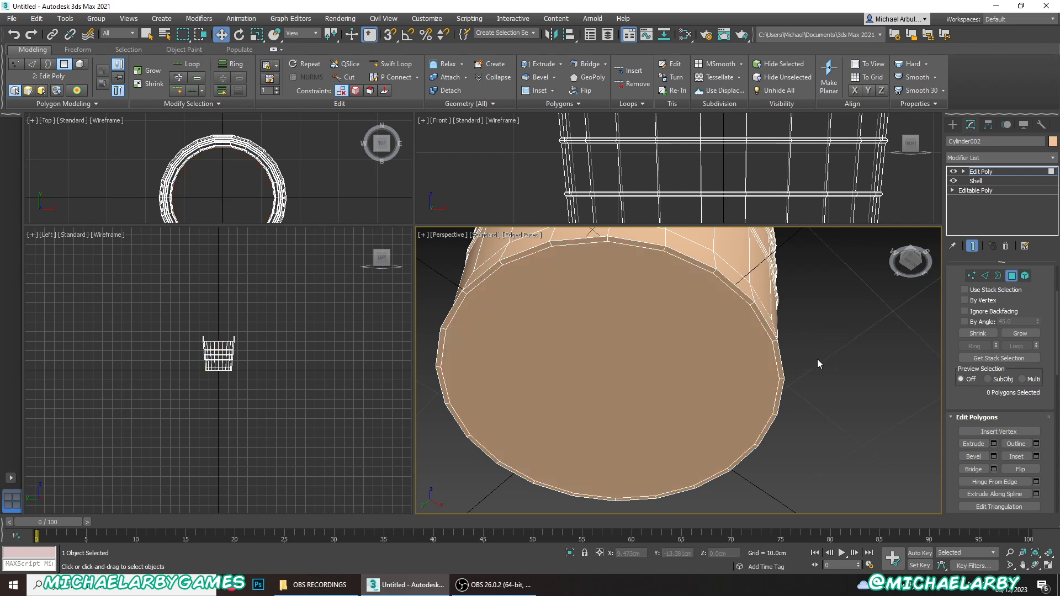
- Select the full ring of narrow inset polygons around the underside and extend it down to Z -0.495 cm as a foot
left_click(770, 330)
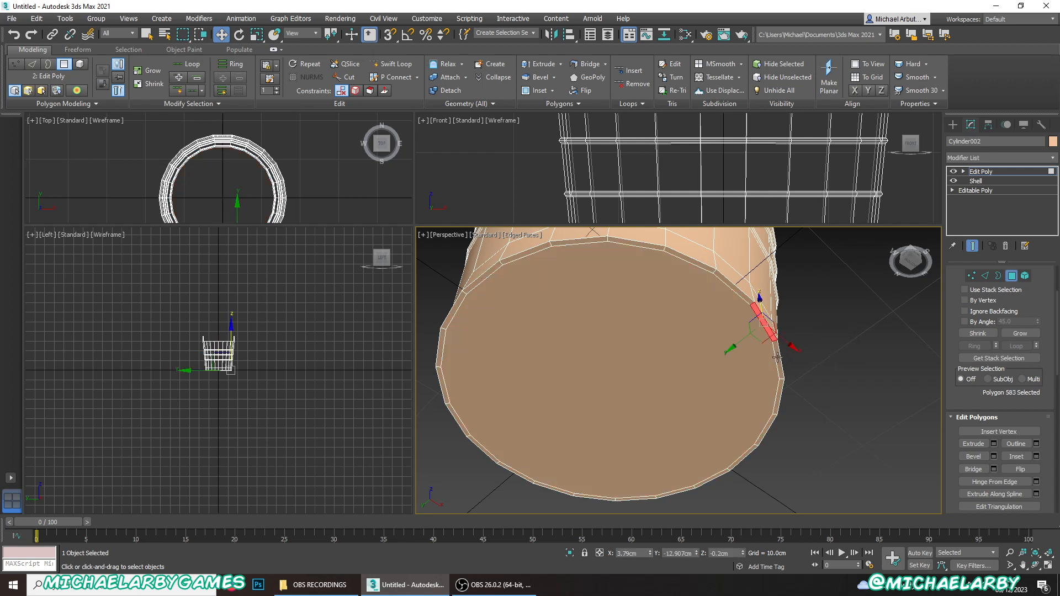
left_click(776, 357, "shift")
middle_click_drag(600, 373, 617, 364, "alt")
left_click_drag(615, 358, 634, 366)
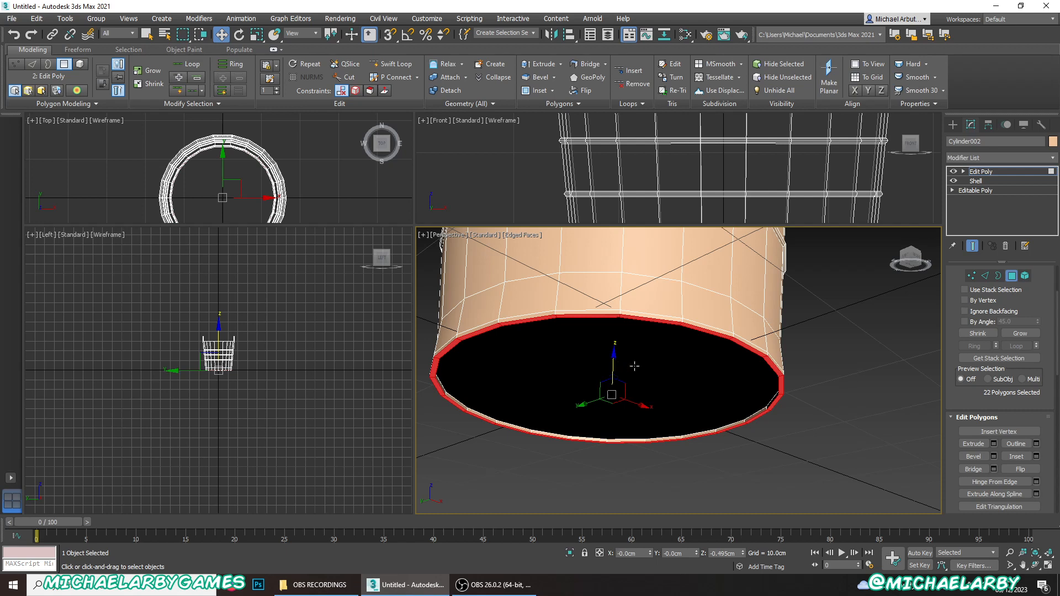
left_click(819, 419)
scroll(816, 418, "up", 3)
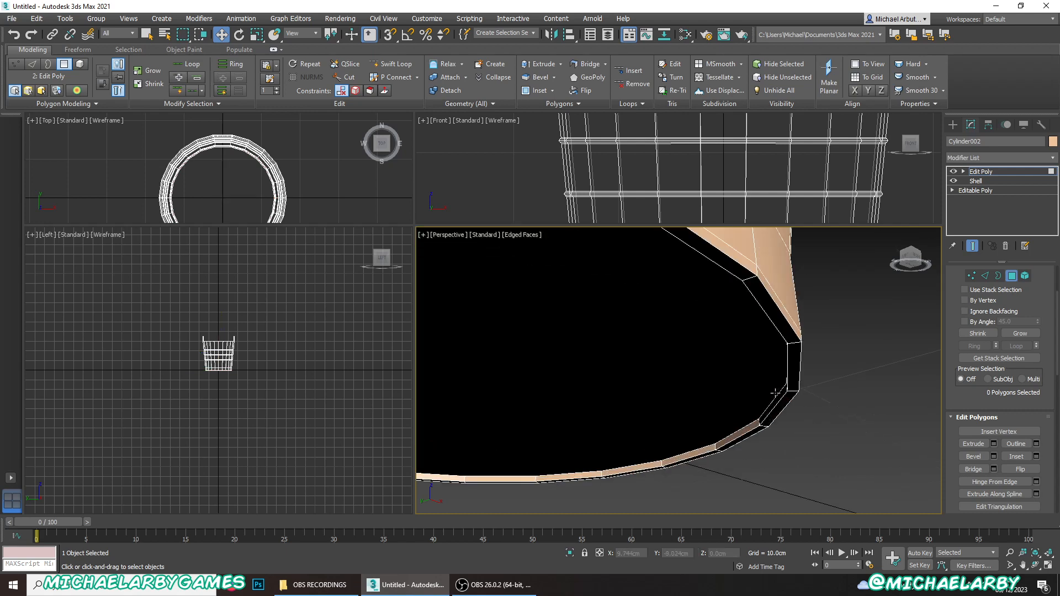
middle_click_drag(775, 365, 867, 380)
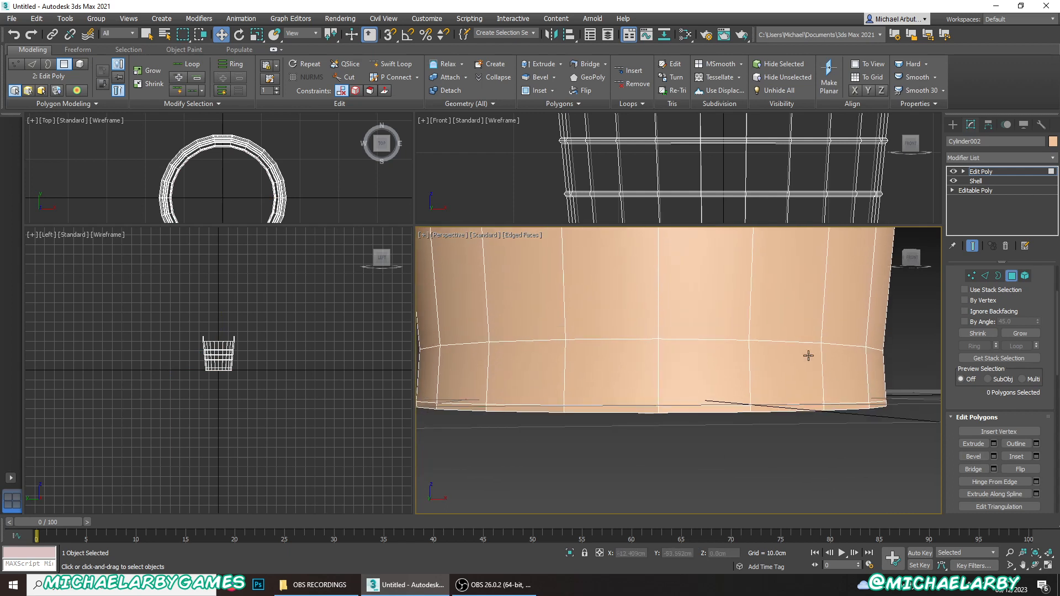
- Leave polygon editing and raise the whole bucket to Z 0.556 cm
right_click(766, 323)
left_click(752, 312)
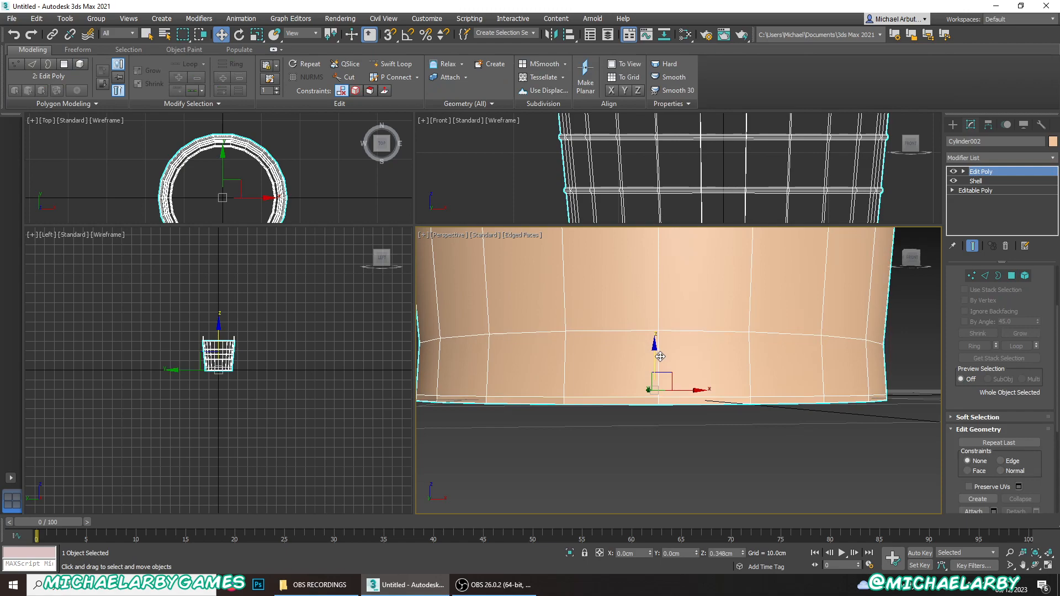
scroll(682, 331, "down", 3)
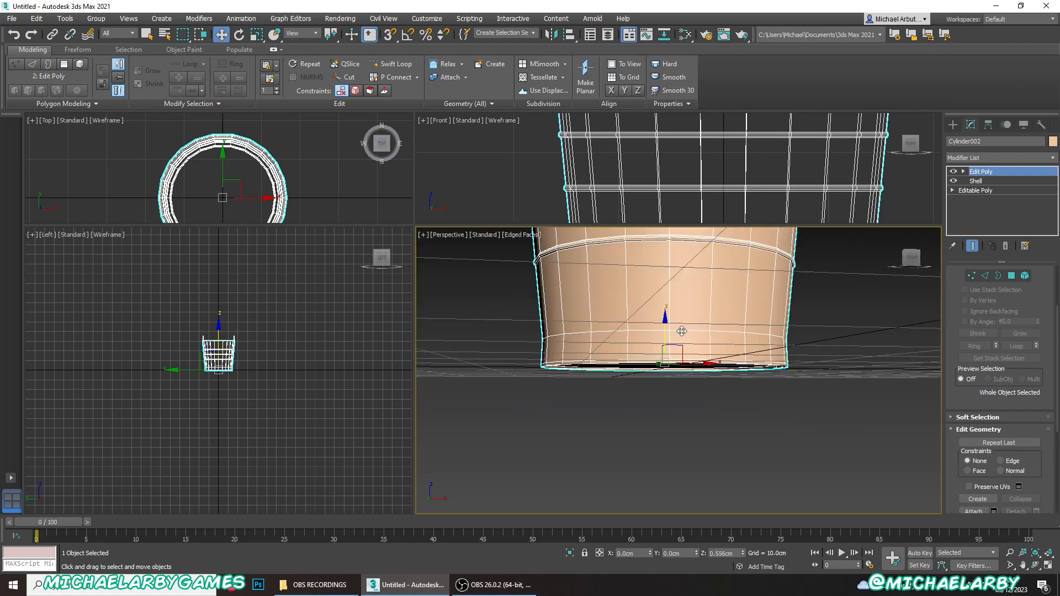
middle_click_drag(681, 331, 769, 522, "alt")
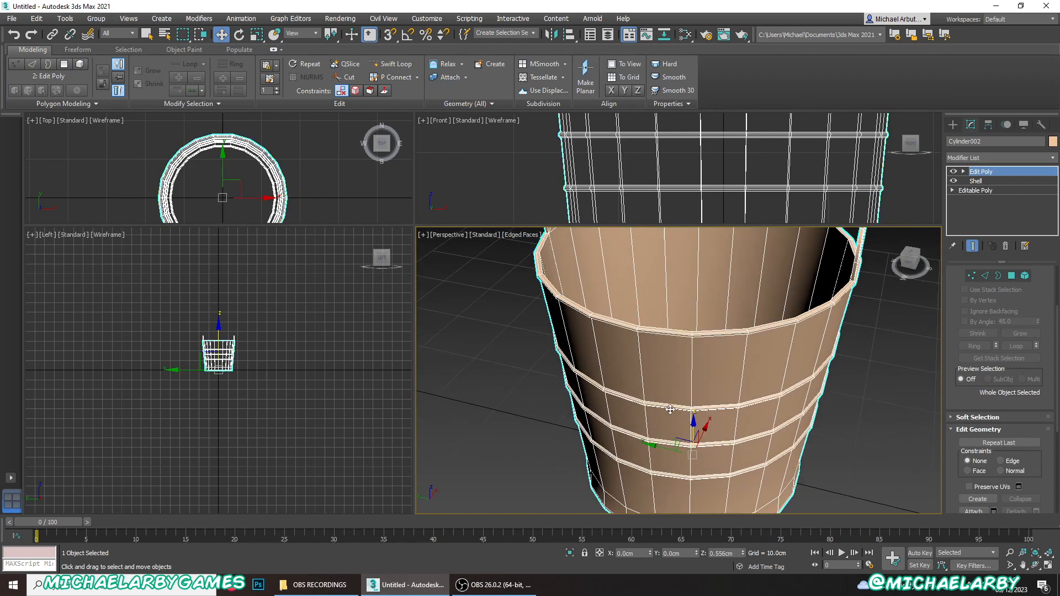
mouse_move(668, 410)
middle_mouse_down("alt")
mouse_move(698, 450)
mouse_move(675, 422)
middle_mouse_up("alt")
middle_click_drag(675, 423, 667, 451)
- Select the ring of polygons beneath the rim lip, lower it to Z 30.193 cm and leave polygon editing
scroll(620, 287, "up", 3)
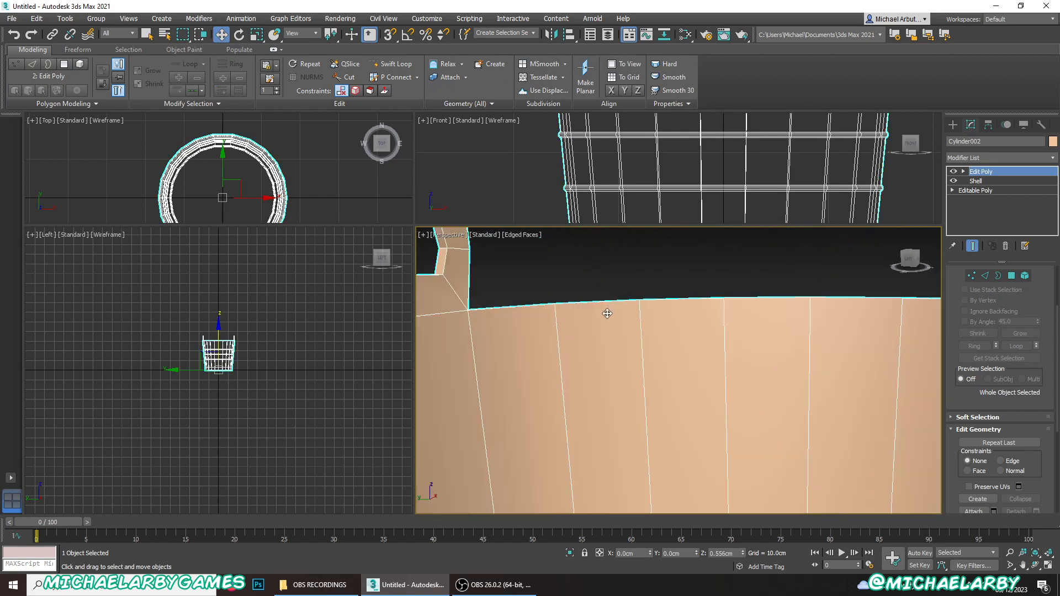
scroll(605, 315, "down", 1)
middle_click_drag(605, 340, 551, 421, "alt")
scroll(551, 285, "up", 3)
scroll(560, 309, "down", 3)
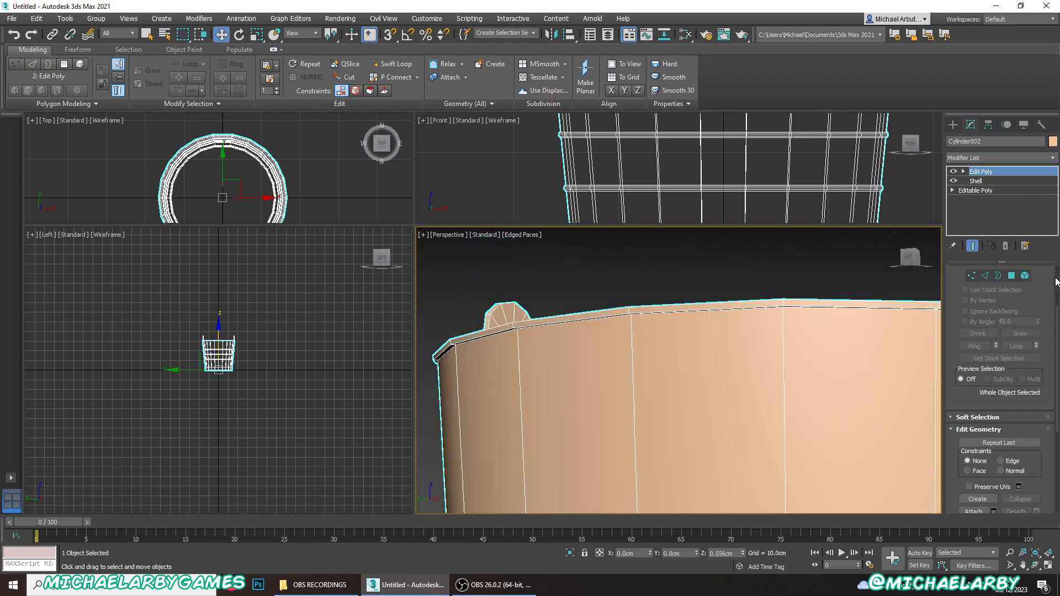
left_click(1011, 276)
middle_click_drag(627, 338, 622, 316, "alt")
scroll(622, 315, "down", 3)
scroll(592, 303, "up", 3)
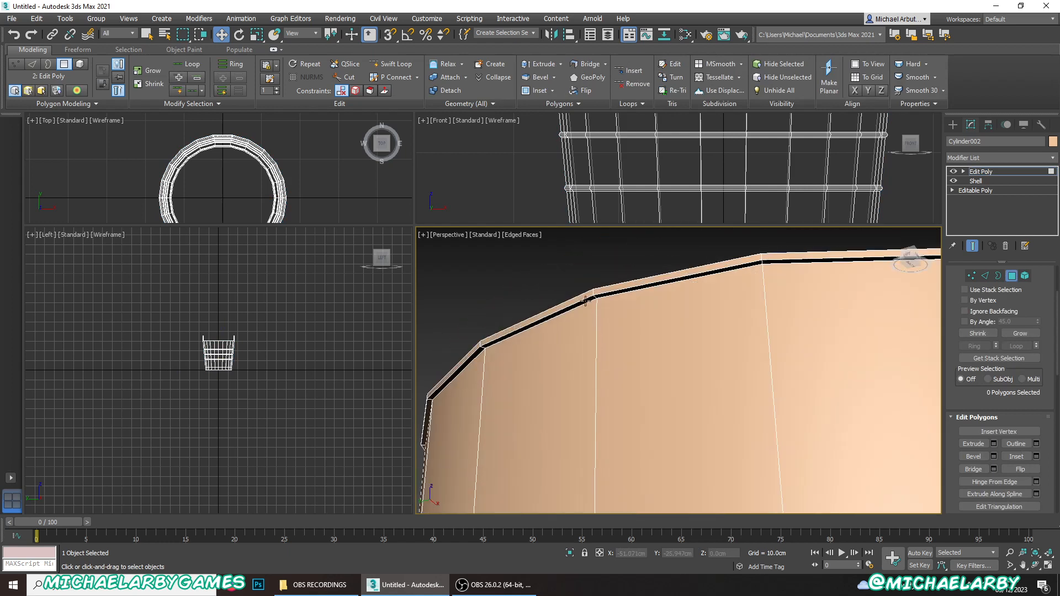
left_click(590, 300)
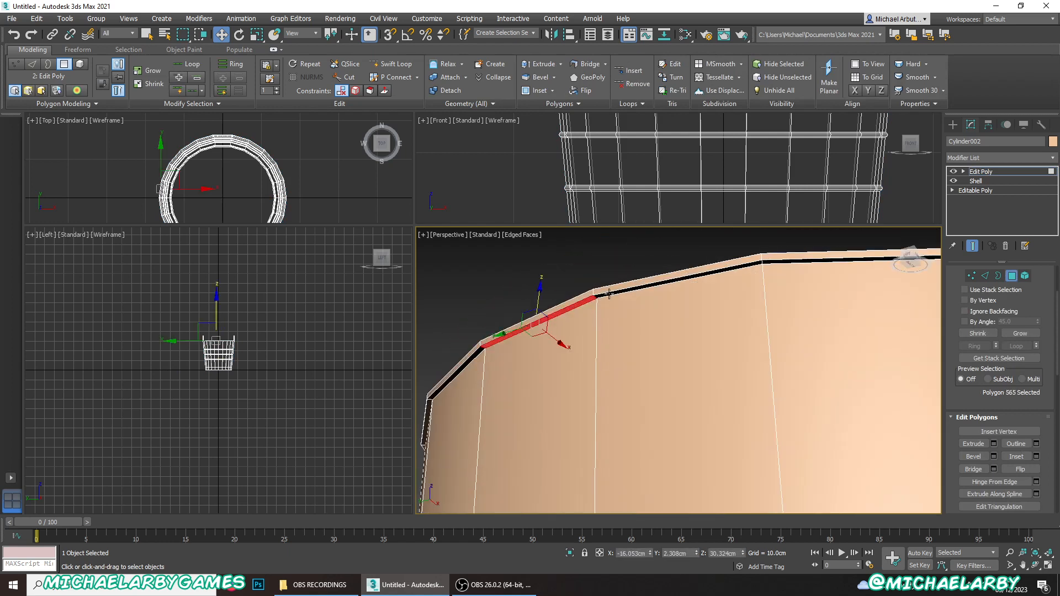
left_click(609, 293, "shift")
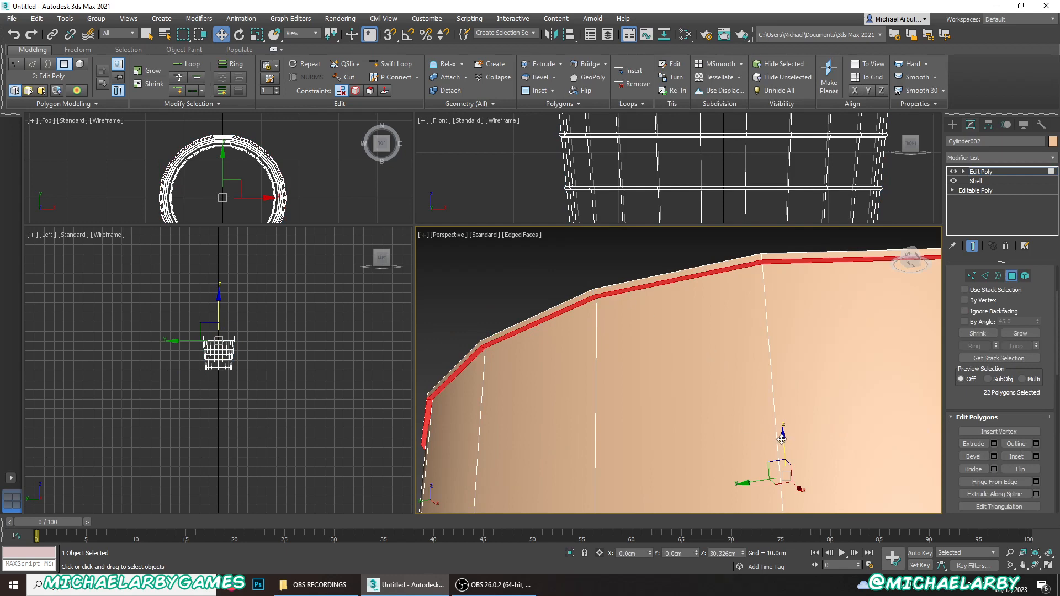
left_click_drag(781, 439, 781, 443)
middle_click_drag(662, 301, 669, 261, "alt")
middle_click_drag(730, 379, 665, 403)
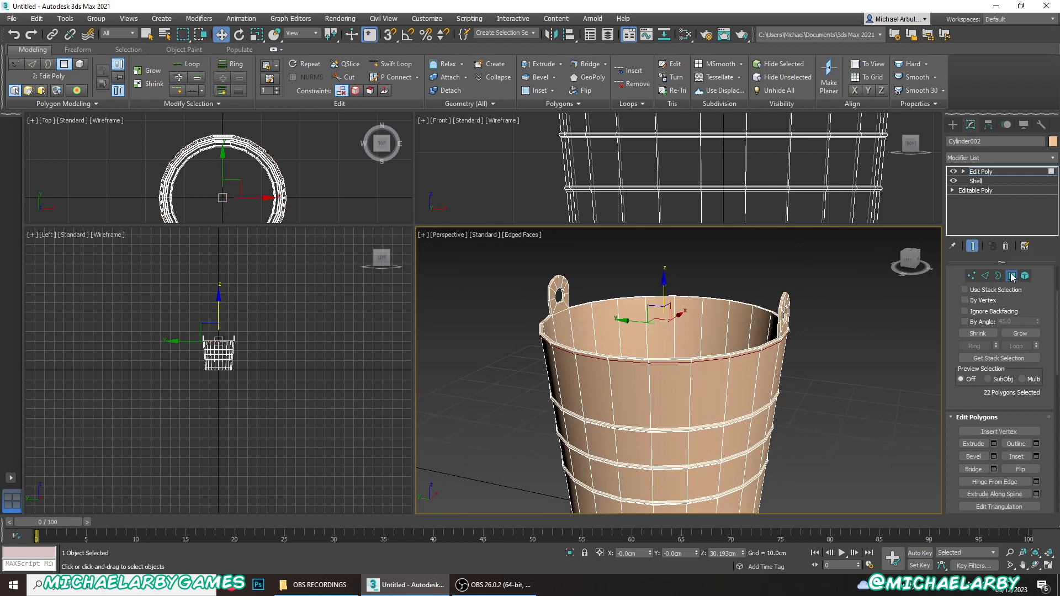
left_click(1012, 276)
- Draw a circle spline with a radius of about 13.1 cm on the ground grid beside the bucket
middle_click_drag(616, 333, 683, 267)
mouse_move(709, 413)
middle_mouse_down()
mouse_move(731, 409)
mouse_move(722, 407)
middle_mouse_up()
scroll(684, 406, "down", 5)
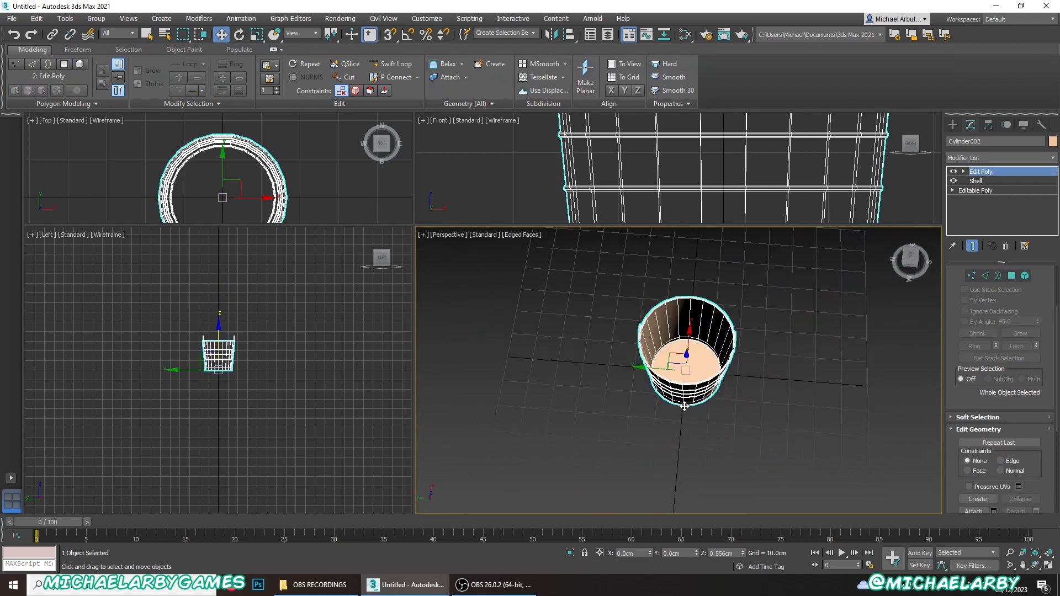
left_click(953, 126)
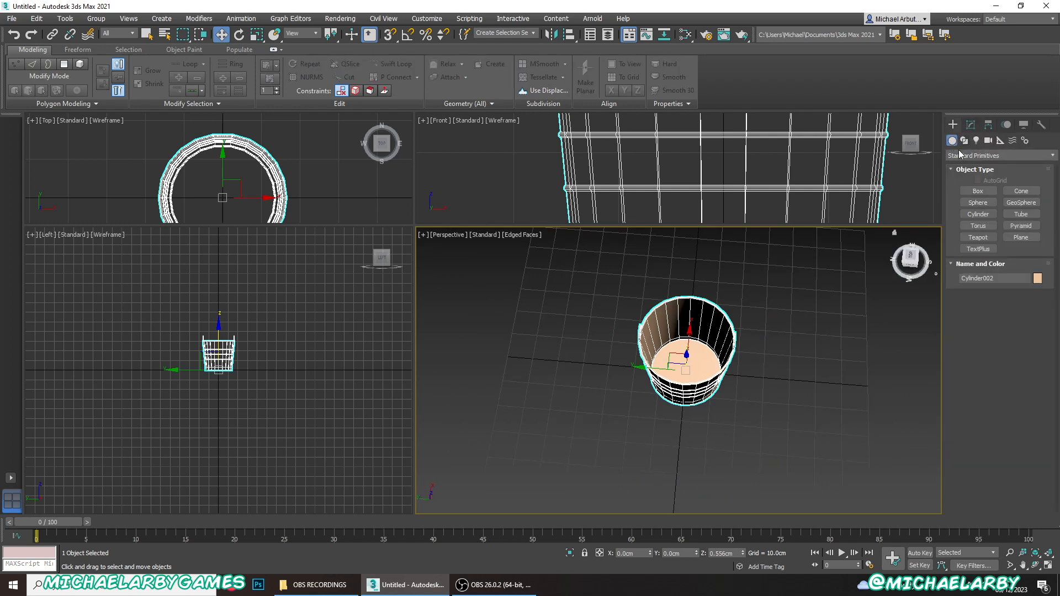
left_click(964, 141)
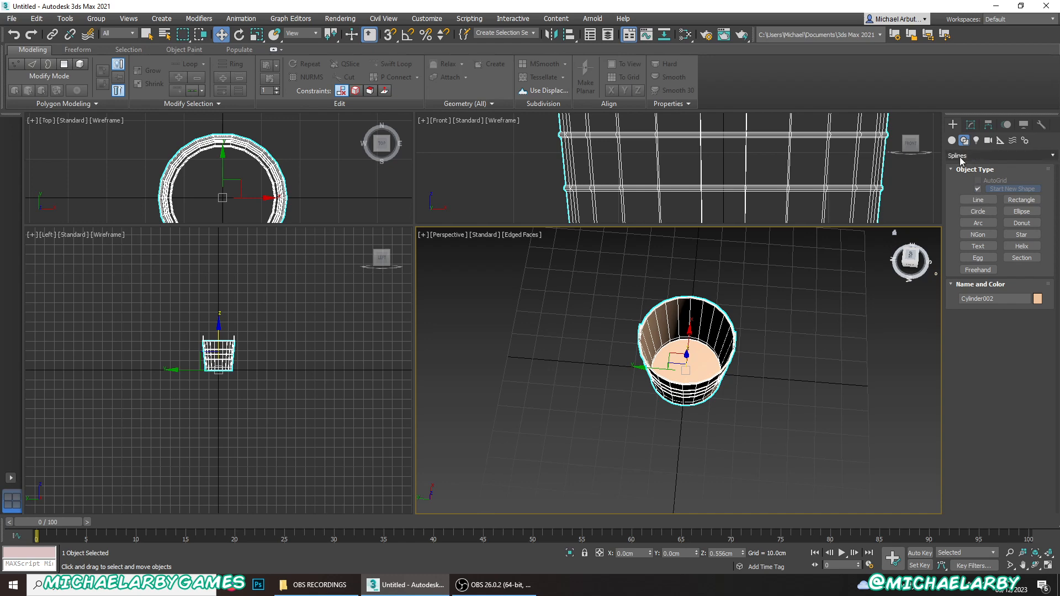
left_click(978, 212)
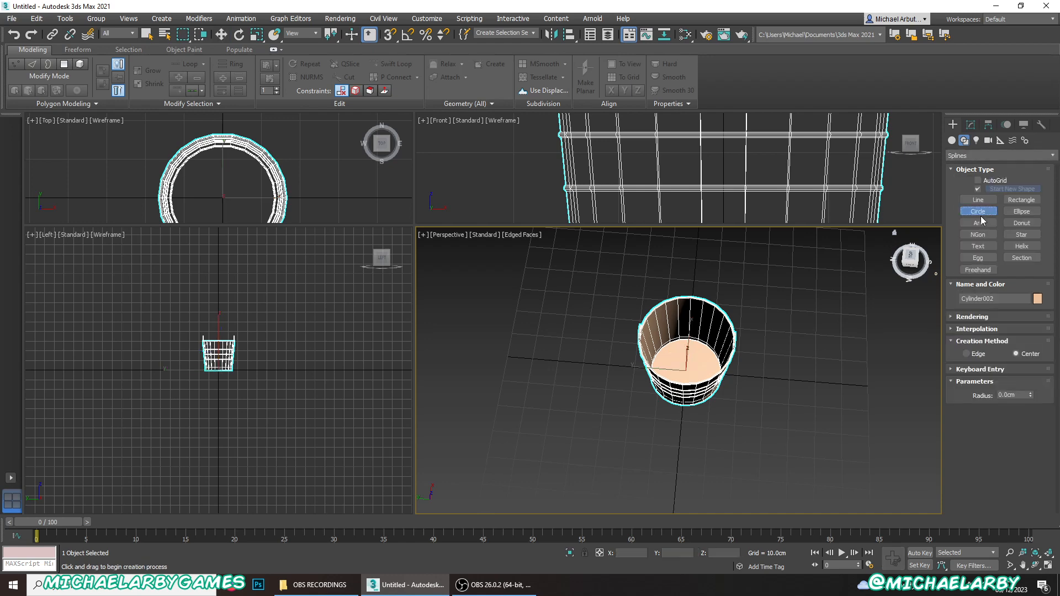
middle_click_drag(690, 434, 684, 382)
left_click_drag(685, 383, 708, 401)
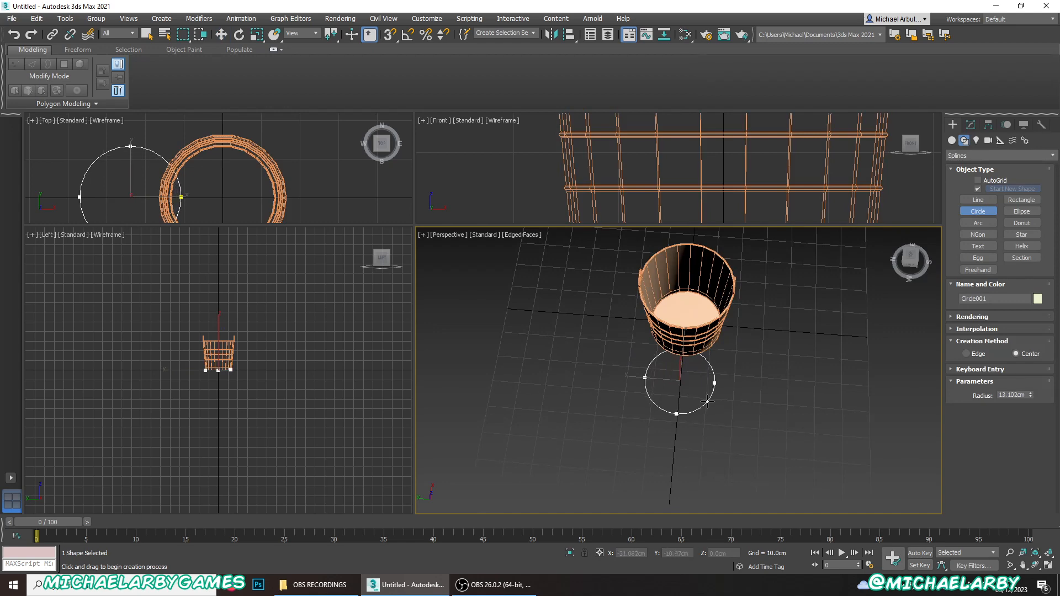
right_click(685, 403)
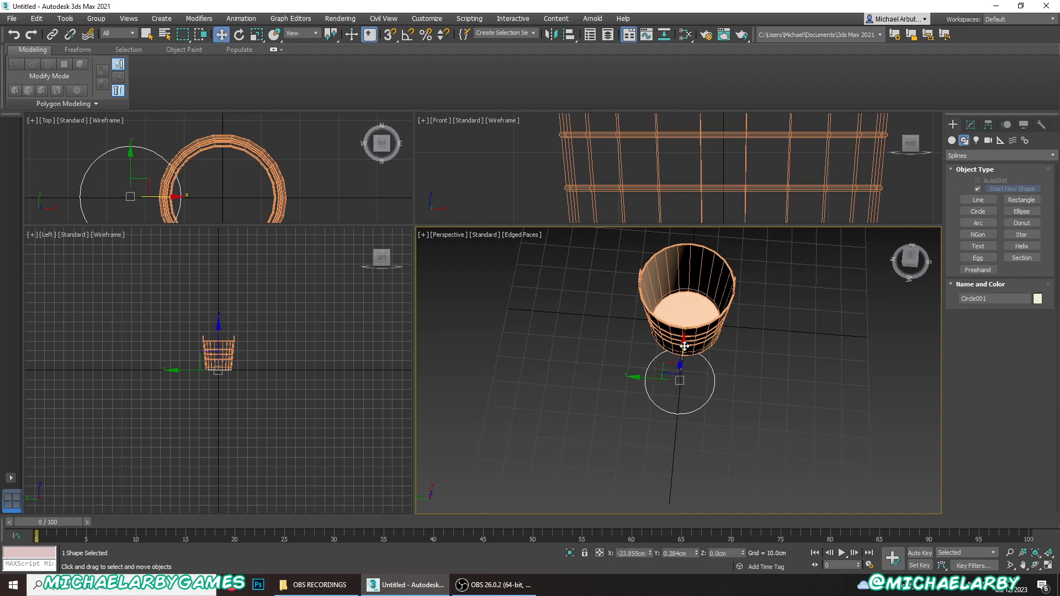
- Move the circle over the bucket to X -3.228 cm and raise it to Z 31.899 cm near the rim
left_click_drag(685, 346, 690, 301)
middle_click_drag(690, 301, 595, 287, "alt")
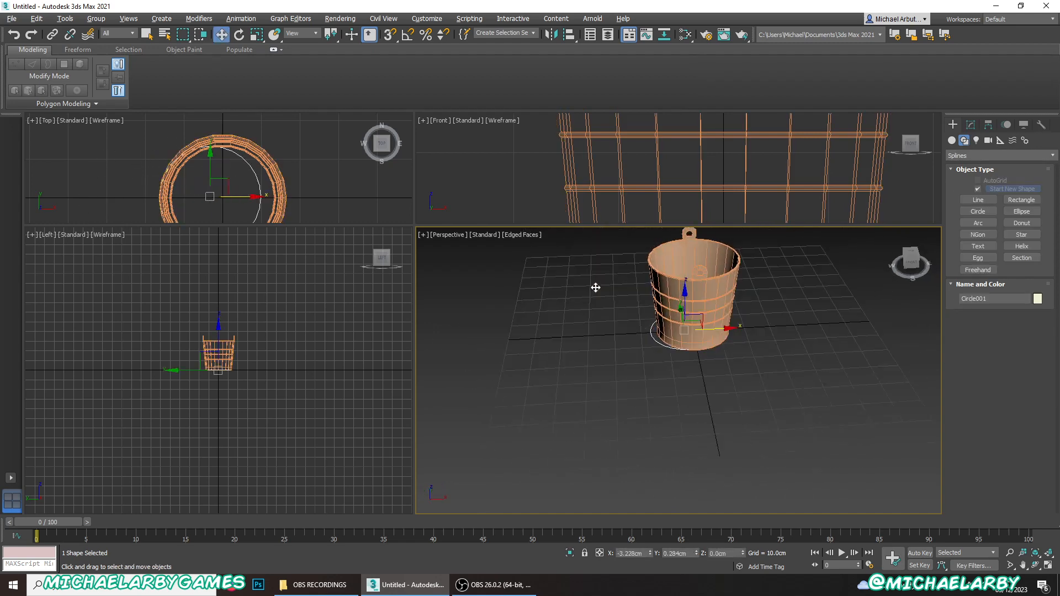
left_click_drag(685, 287, 677, 216)
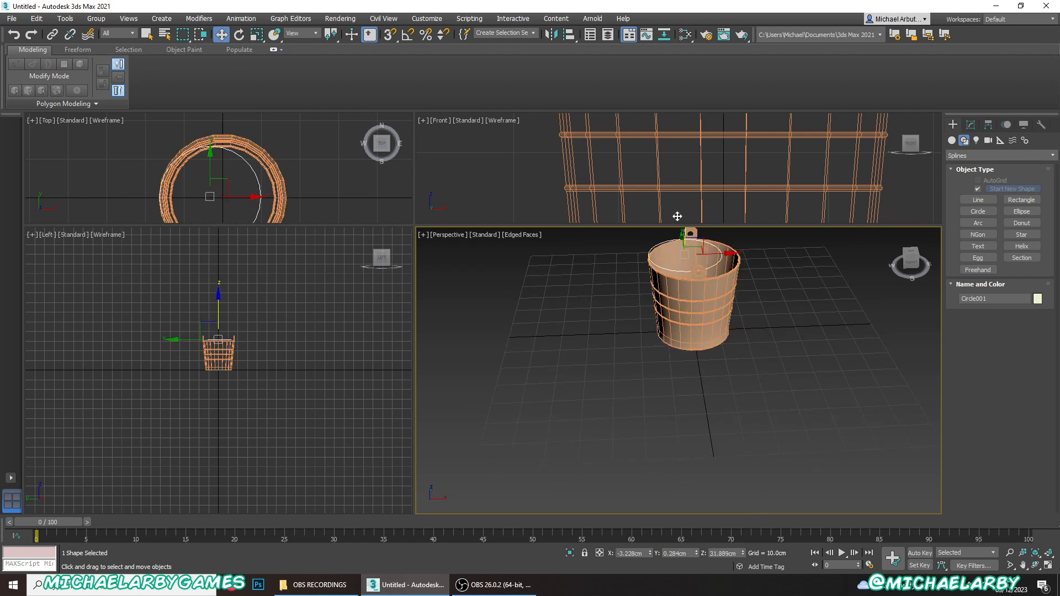
- Move the circle along X to -0.12 cm so it sits roughly centred within the bucket's rim
middle_click_drag(697, 287, 688, 380)
middle_click_drag(689, 381, 691, 417, "alt")
scroll(698, 354, "up", 4)
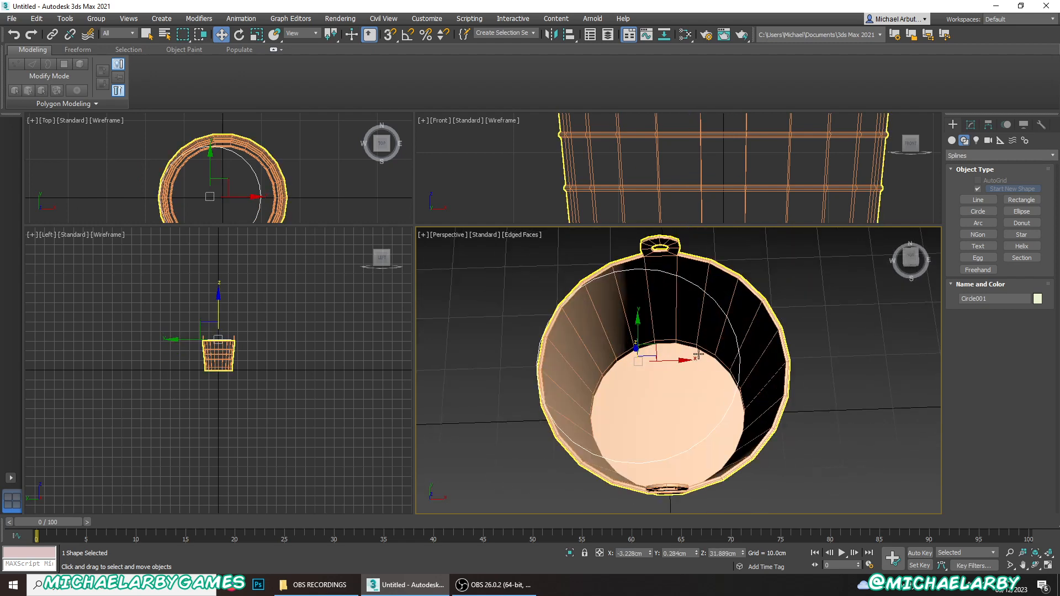
left_click_drag(698, 354, 723, 358)
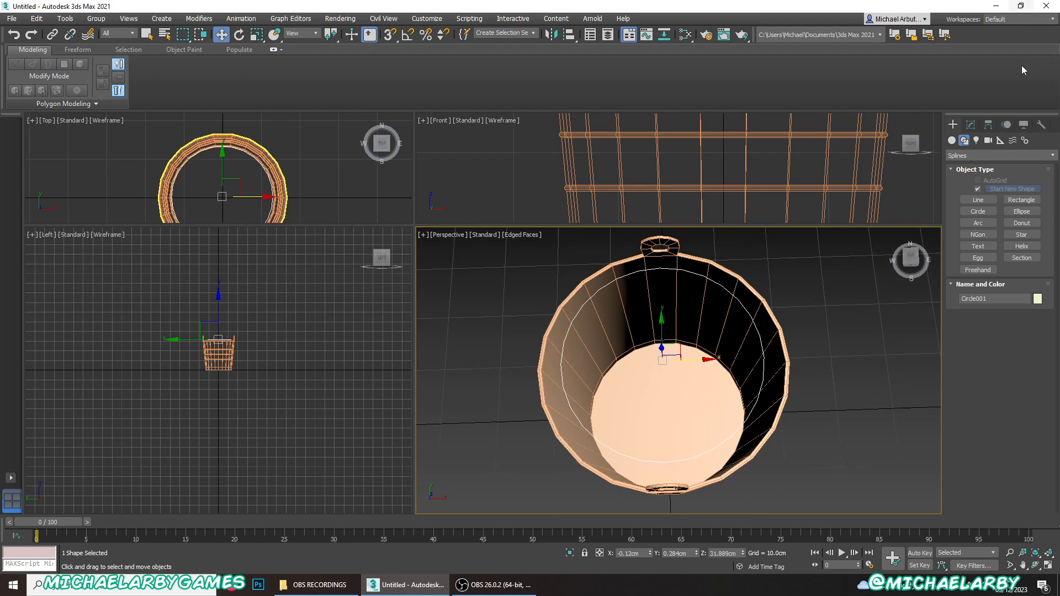
- Convert the circle to an editable spline
left_click(971, 125)
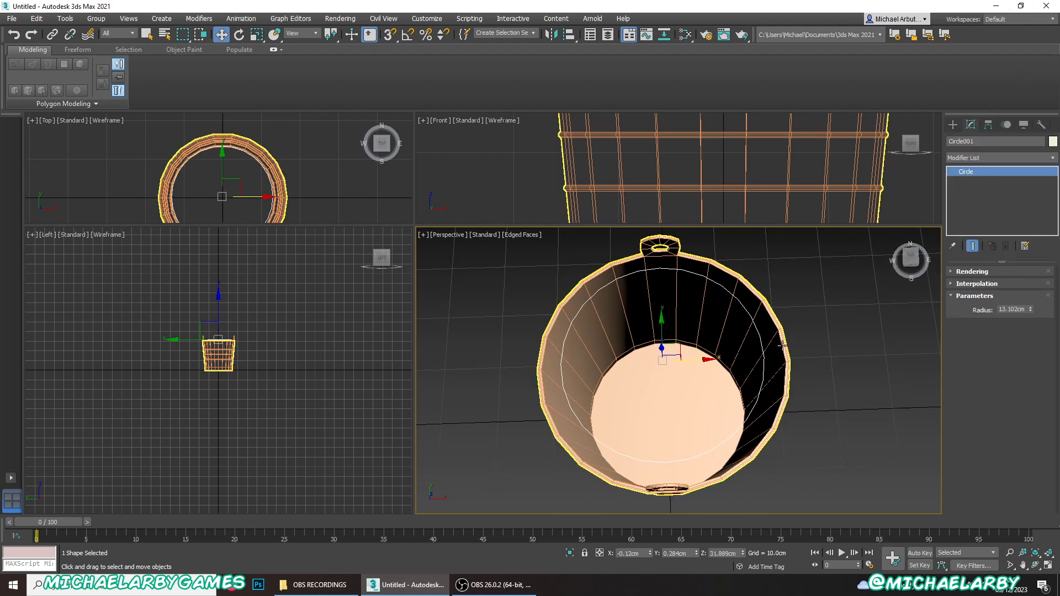
right_click(742, 312)
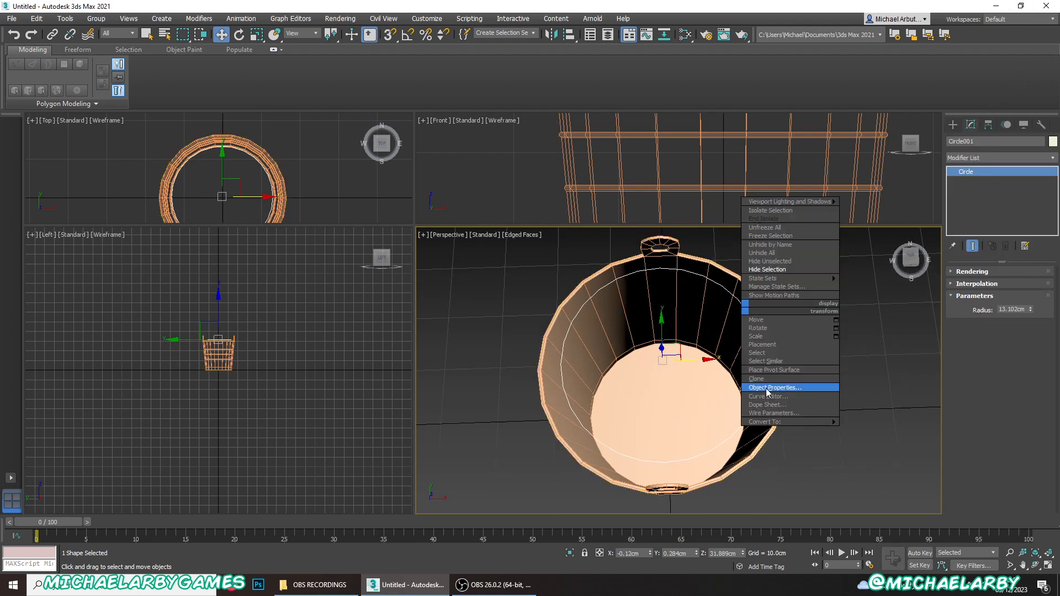
mouse_move(791, 424)
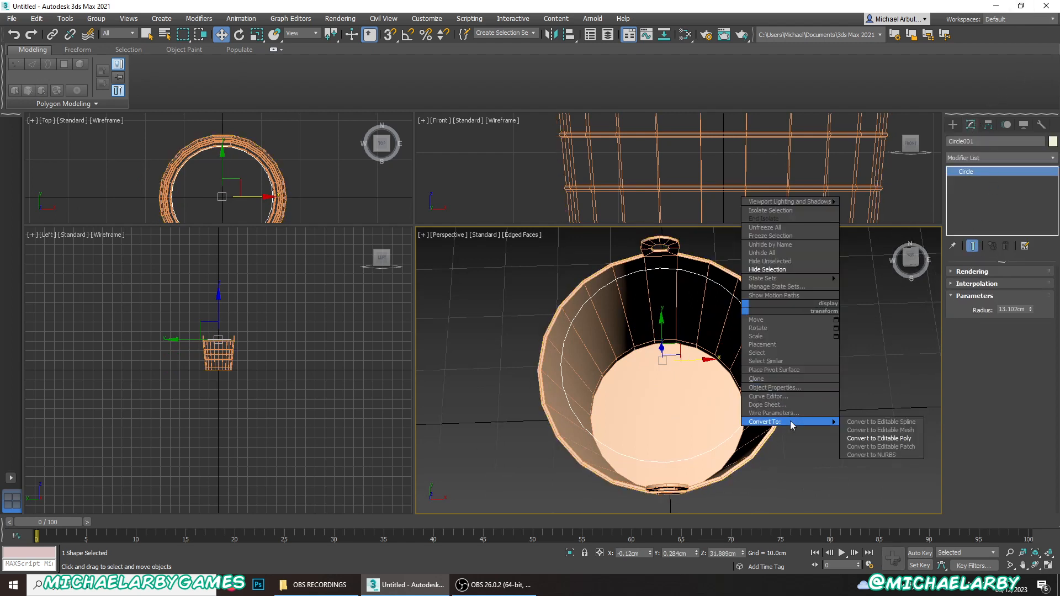
left_click(867, 423)
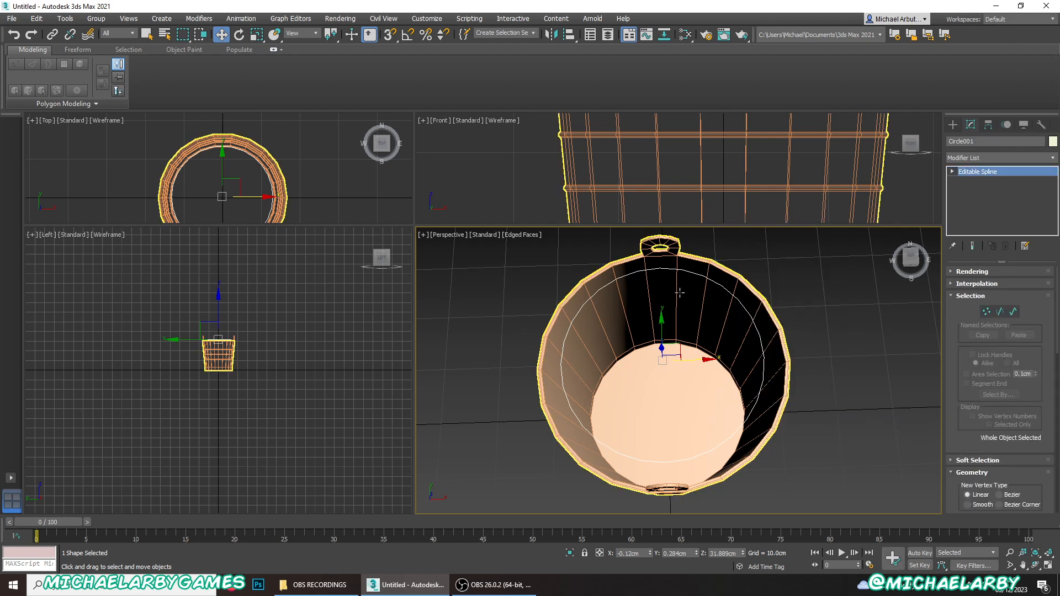
- Scale the circle spline in X and Y to about 134% so it surrounds the bucket's rim
middle_click_drag(802, 327, 764, 286, "alt")
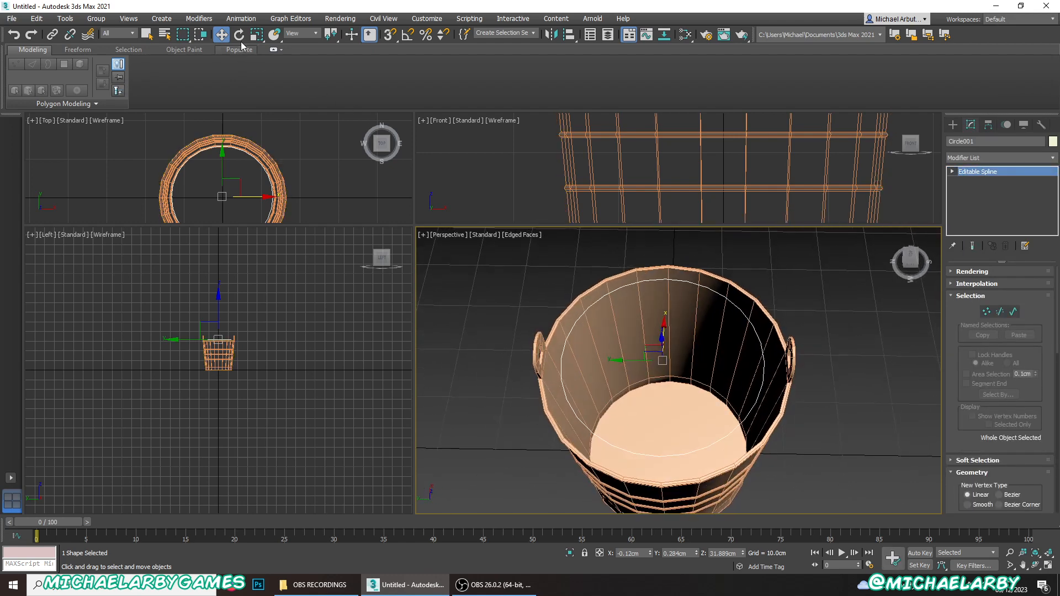
left_click(257, 34)
left_click_drag(681, 390, 695, 391)
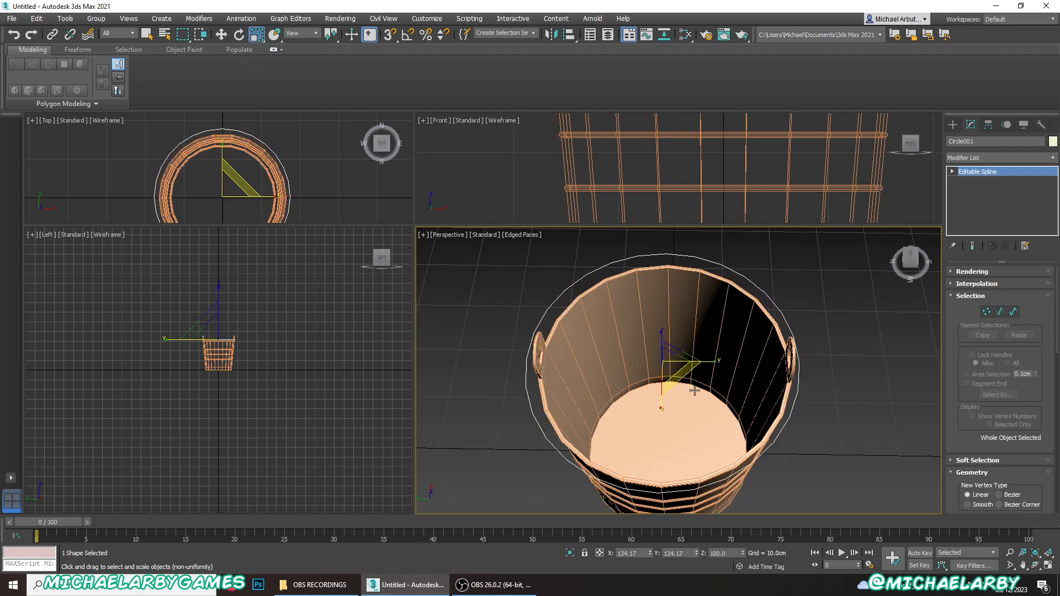
- Centre the circle spline on the bucket by resetting its X and Y positions to 0 cm
middle_click_drag(695, 391, 583, 338, "alt")
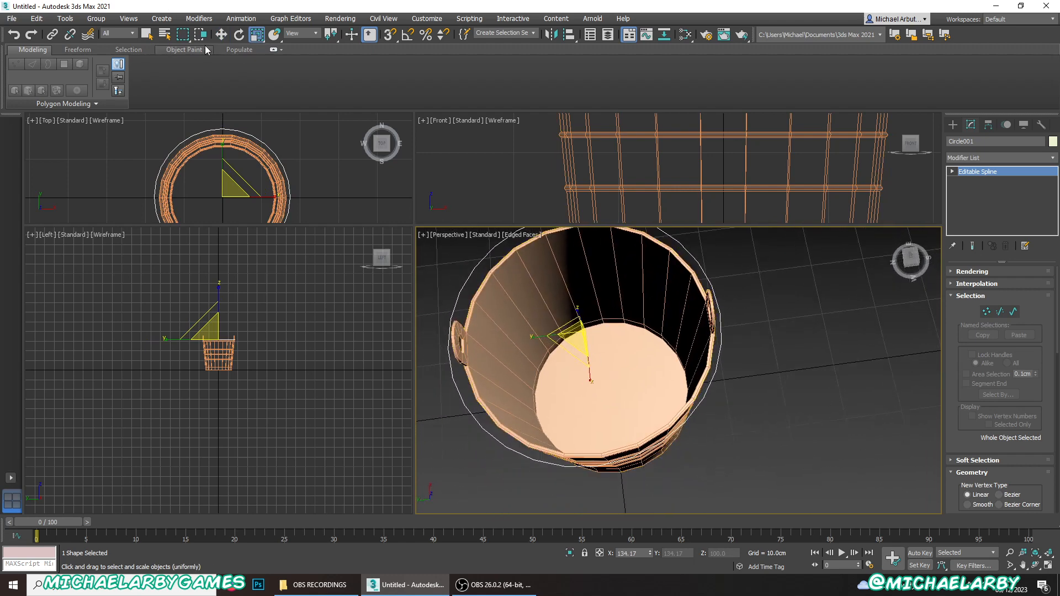
left_click(221, 34)
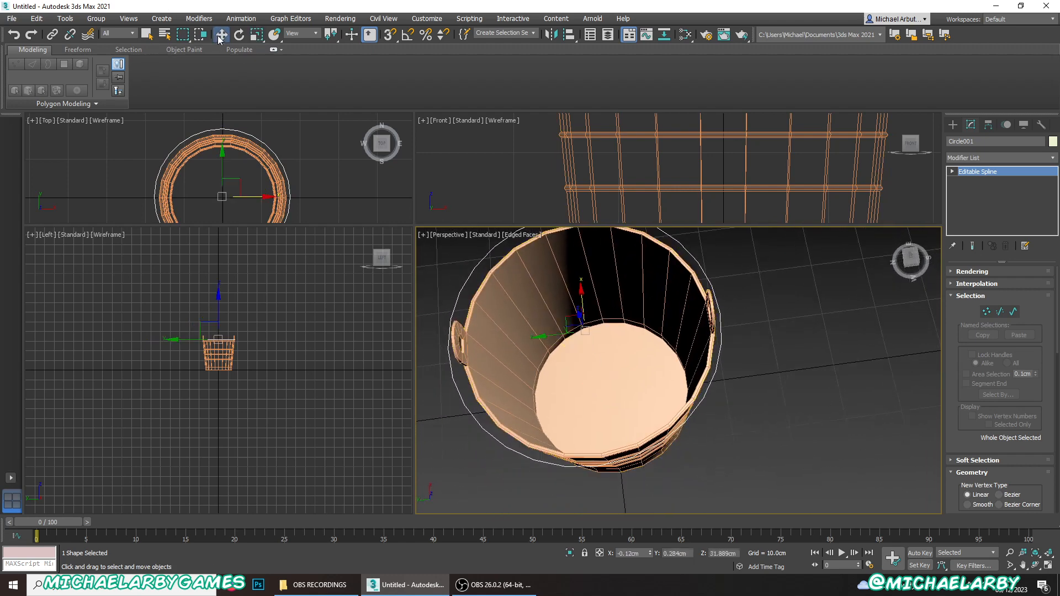
right_click(651, 554)
right_click(697, 554)
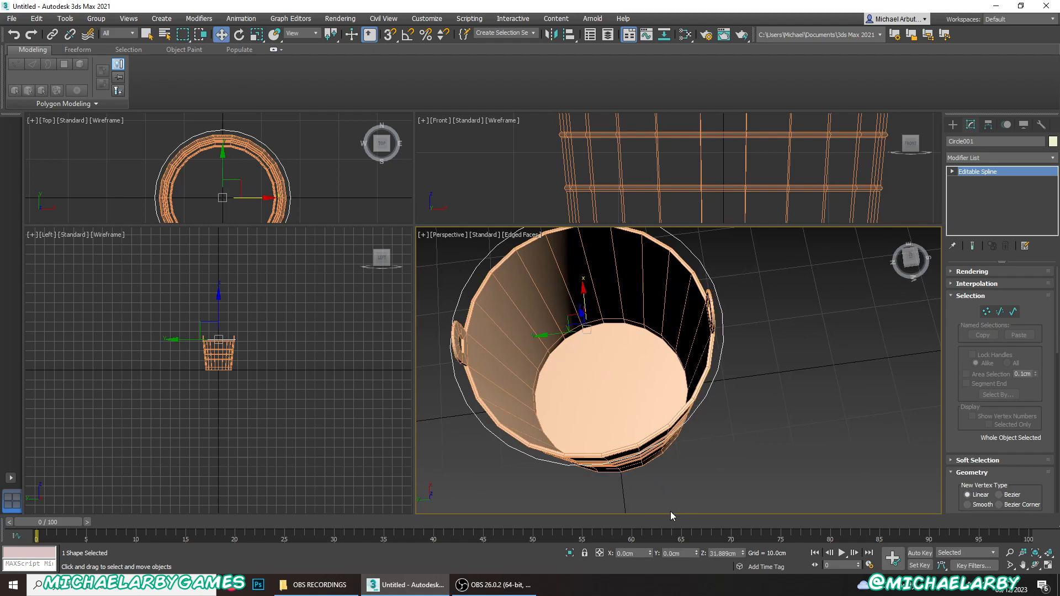
middle_click_drag(672, 513, 628, 417, "alt")
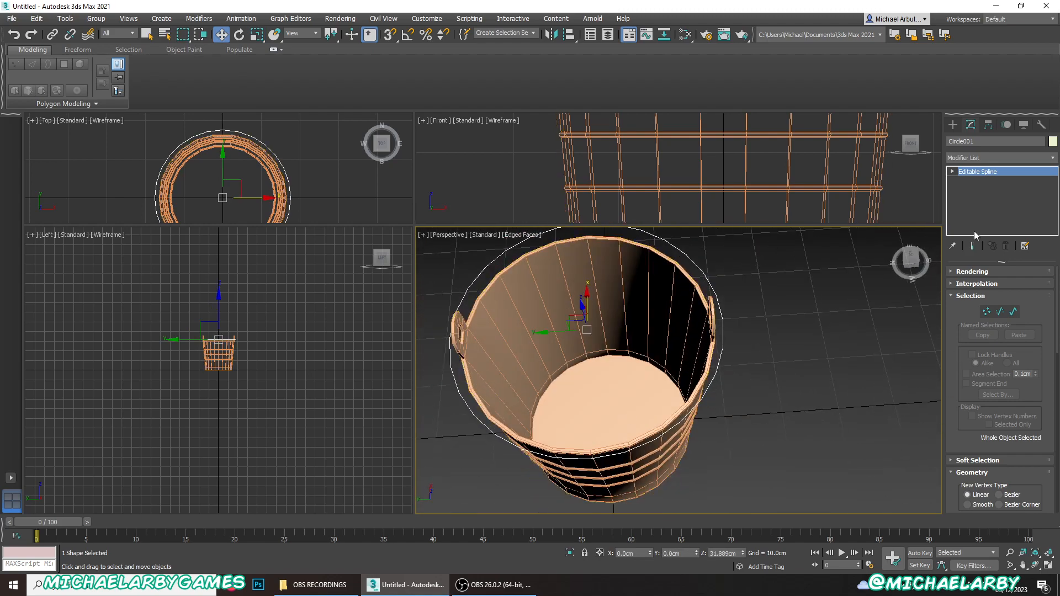
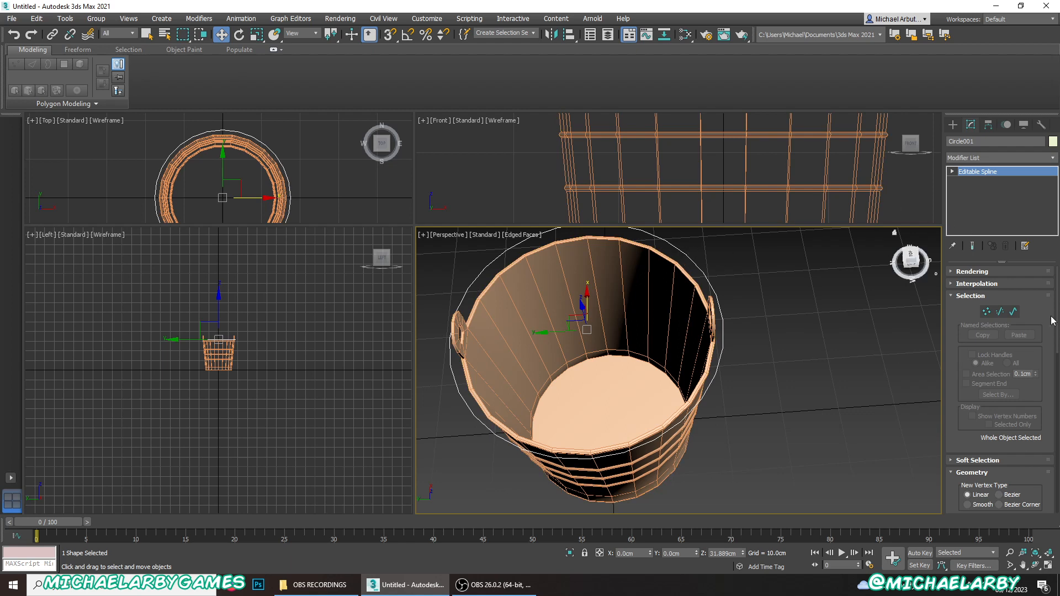
- Chamfer the circle spline's front vertex until a straight chord spans the bucket between the two handle tabs
left_click(987, 313)
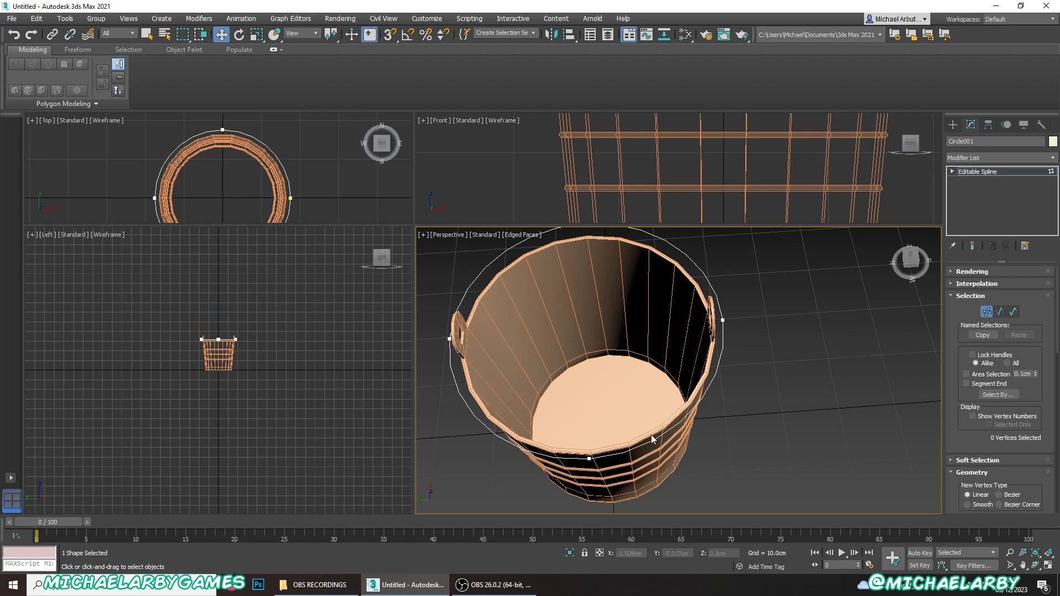
middle_click_drag(625, 441, 609, 434)
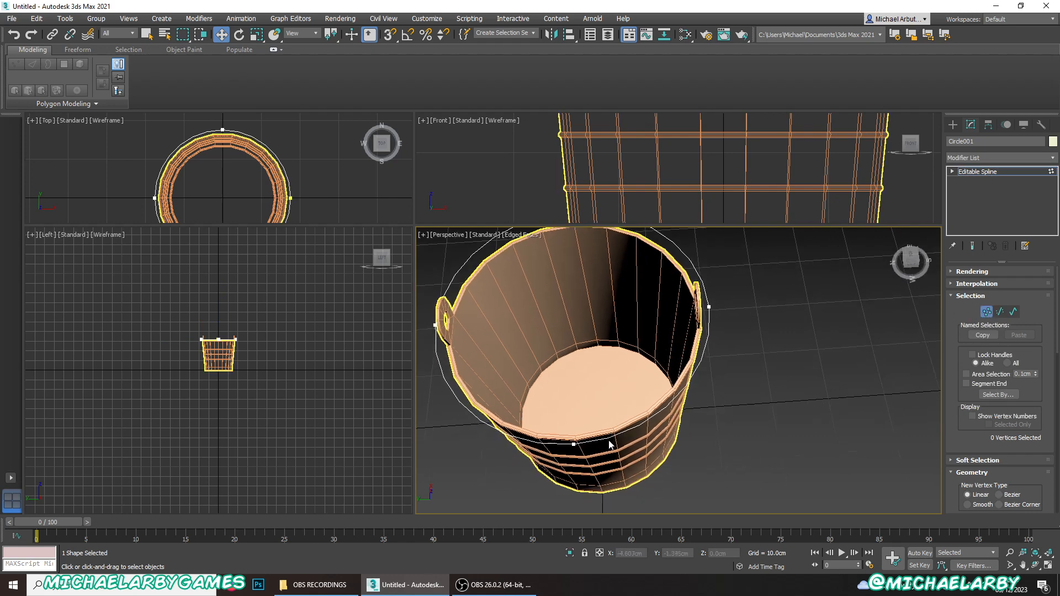
left_click(574, 443)
scroll(991, 396, "down", 5)
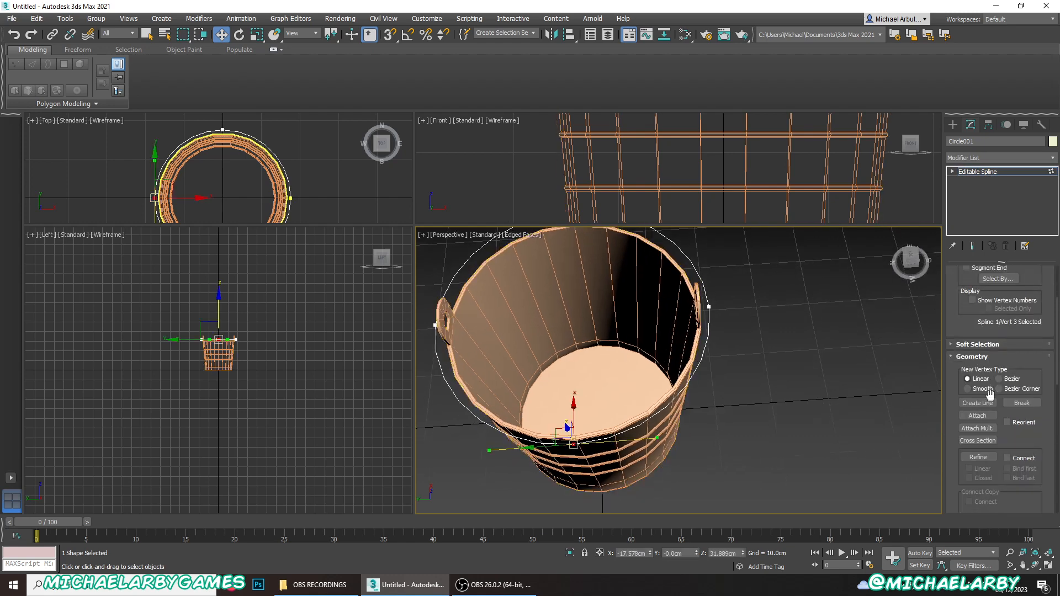
scroll(990, 395, "down", 3)
left_click(977, 456)
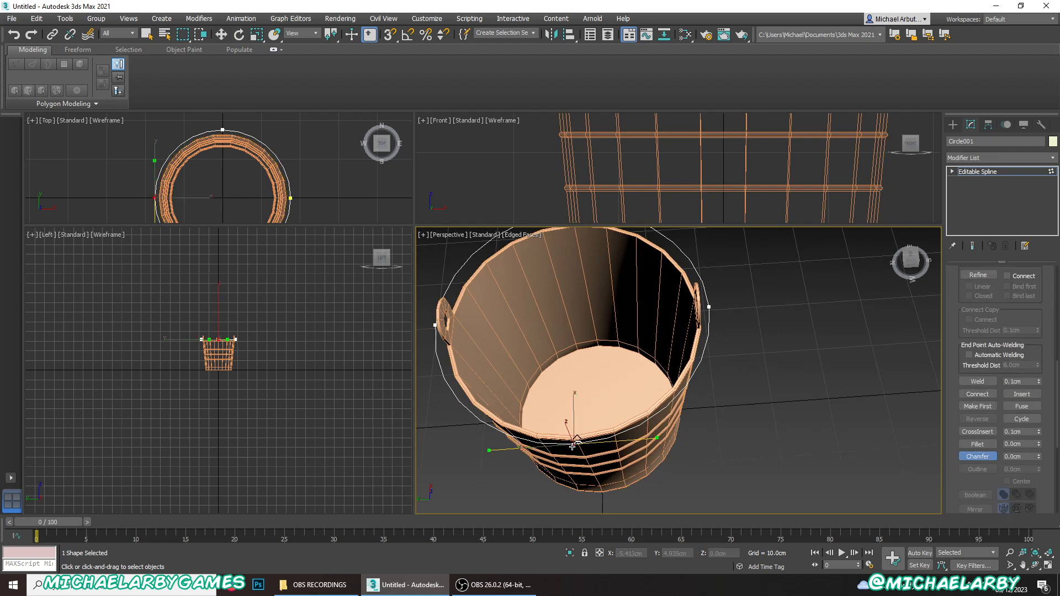
left_click_drag(572, 446, 614, 332)
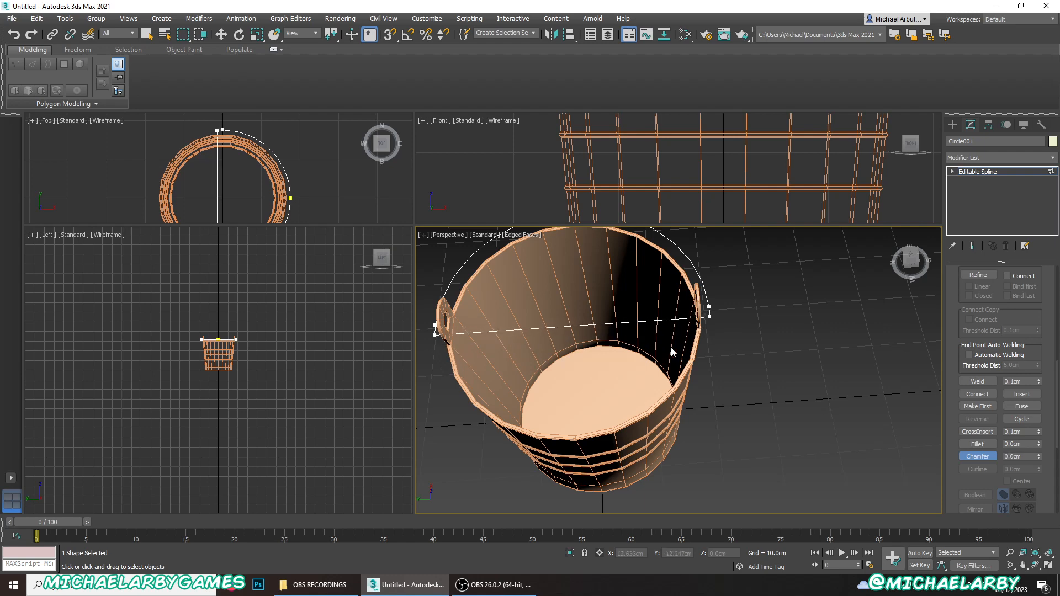
- Chamfer the vertex at the far middle of the remaining arc into a short straight segment
mouse_move(683, 352)
middle_mouse_down("alt")
mouse_move(622, 325)
mouse_move(623, 339)
mouse_move(699, 343)
middle_mouse_up("alt")
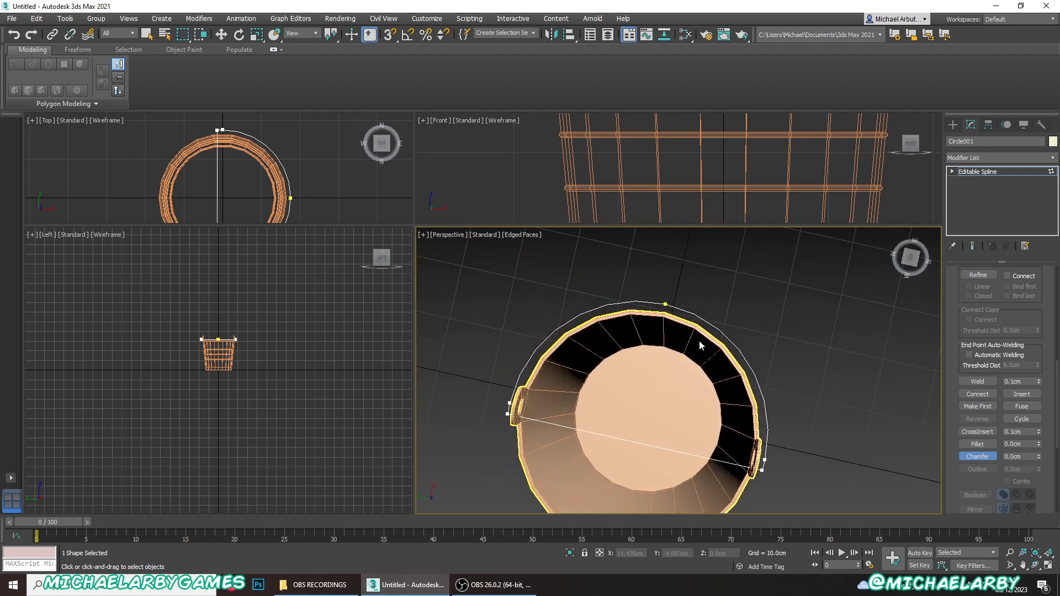
left_click(666, 304)
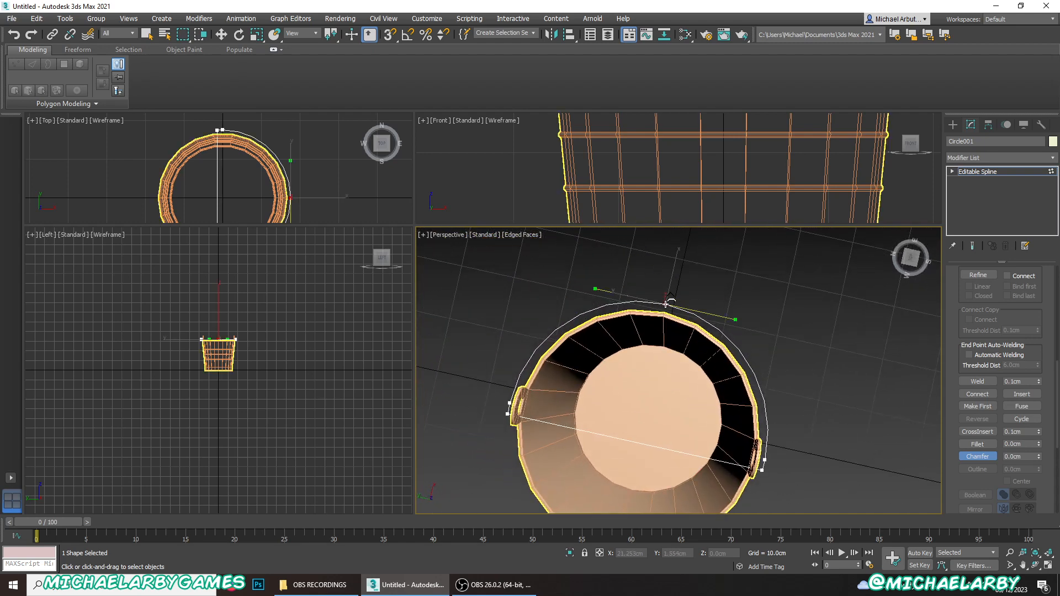
left_click_drag(666, 304, 698, 276)
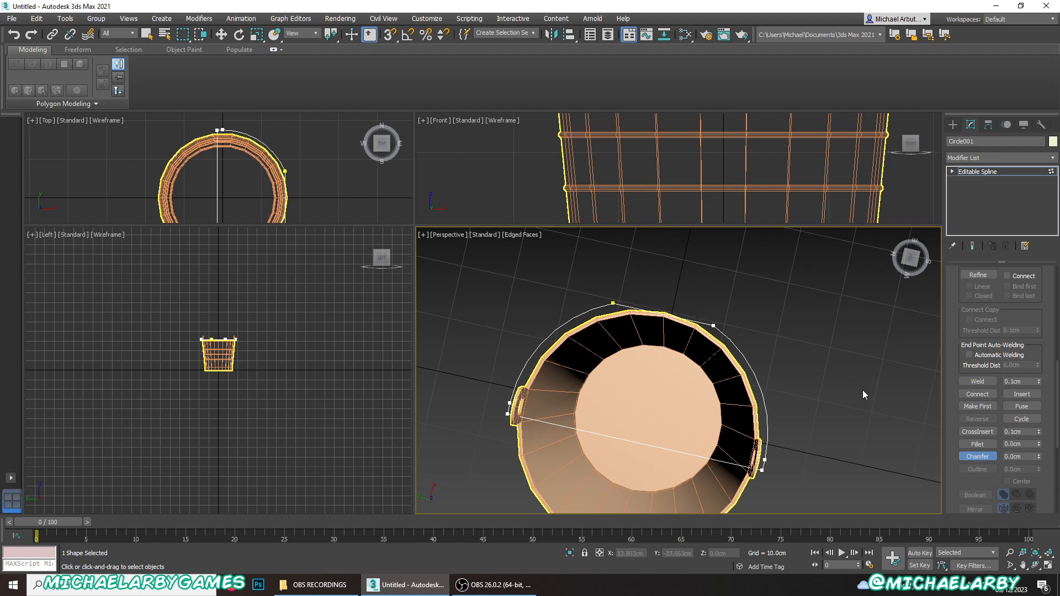
left_click(980, 457)
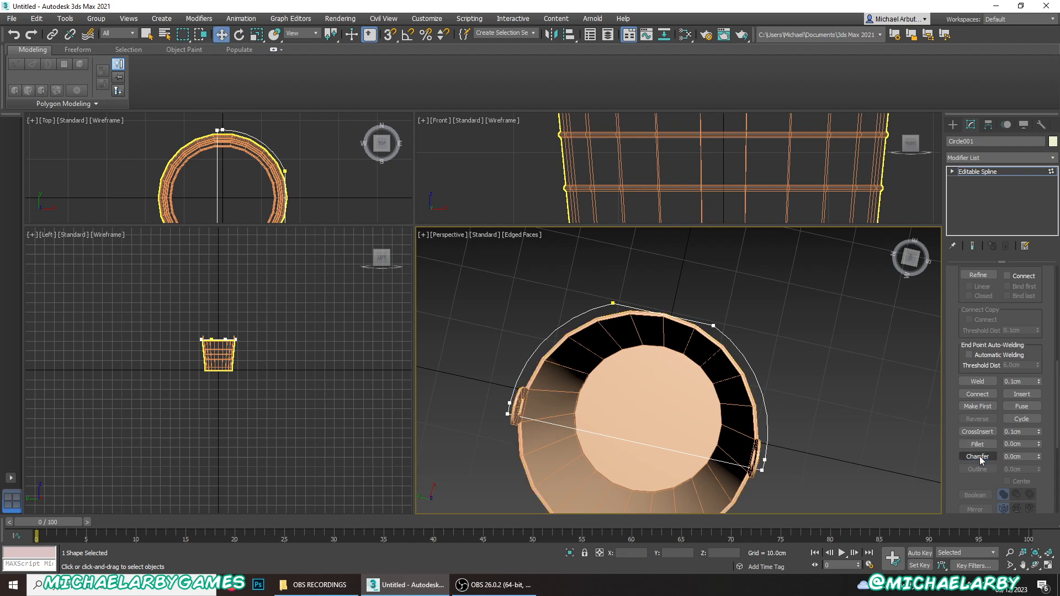
- Delete the straight spline segment that crosses the bucket between the handle tabs, leaving an open arc
middle_click_drag(650, 350, 643, 306, "alt")
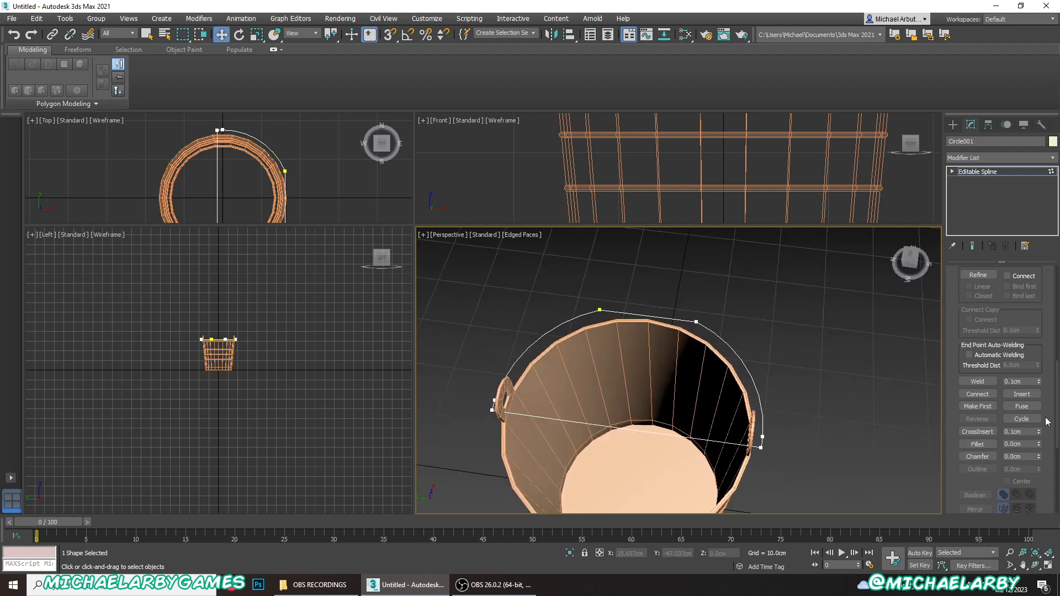
scroll(993, 398, "up", 5)
scroll(992, 394, "up", 2)
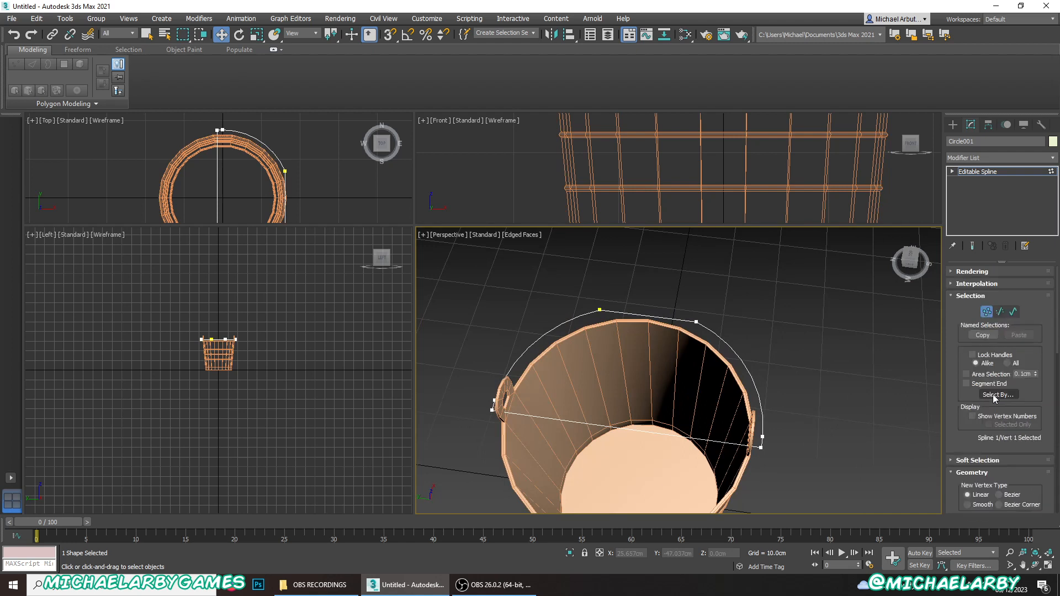
scroll(1001, 312, "up", 3)
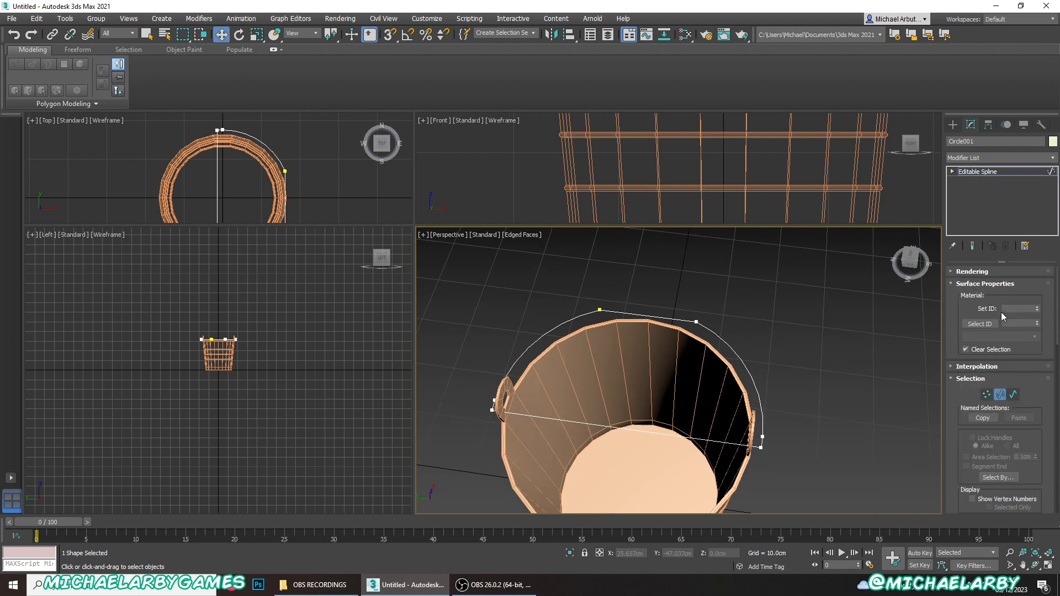
left_click(602, 425)
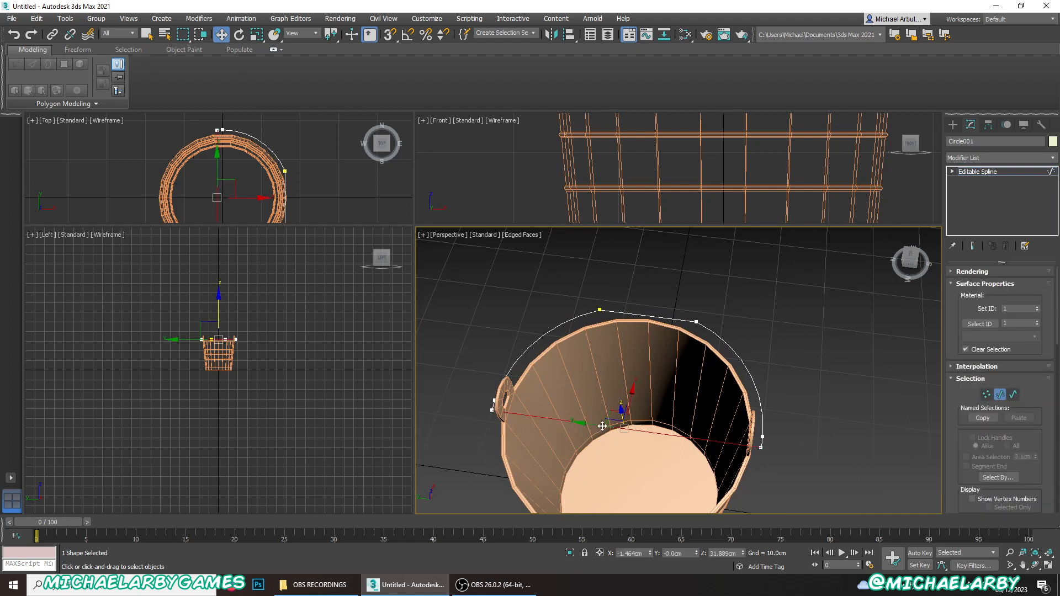
key("Delete")
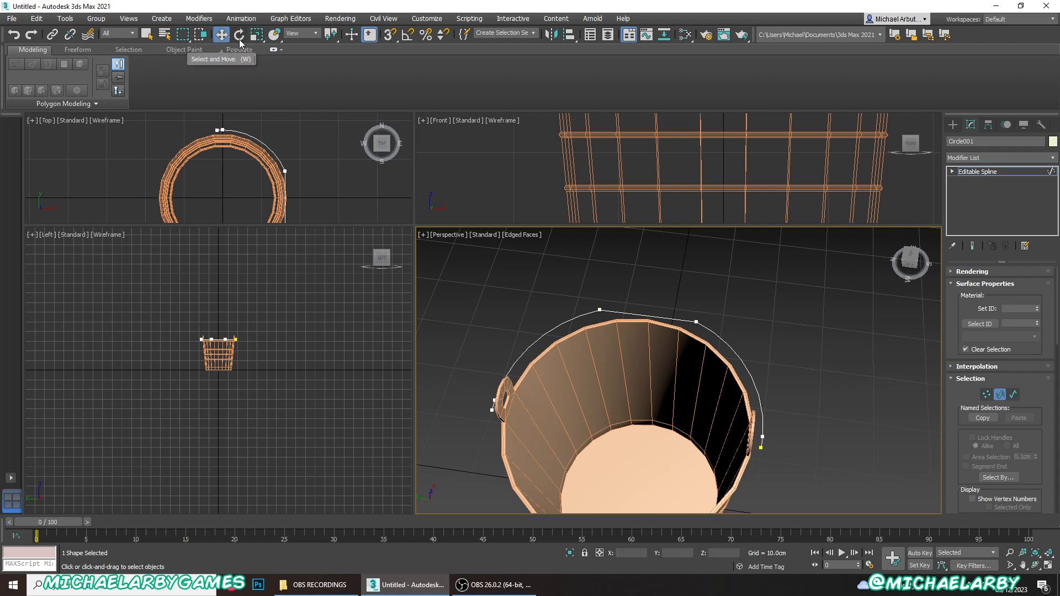
- Move the open arc's negative-Y end vertex inward through its handle tab to about Y -13.95 cm
left_click(987, 395)
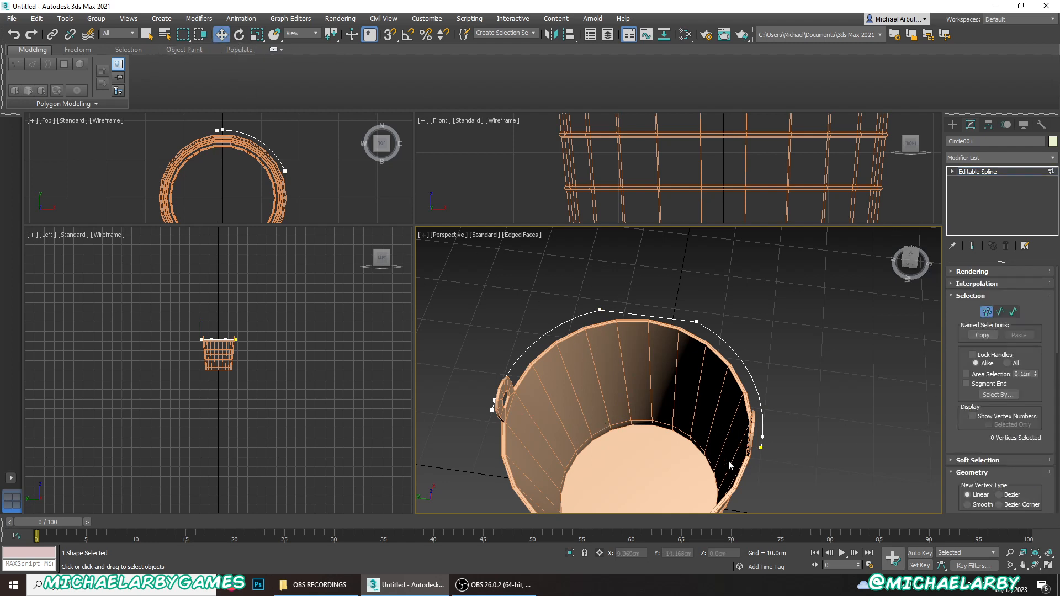
left_click(761, 447)
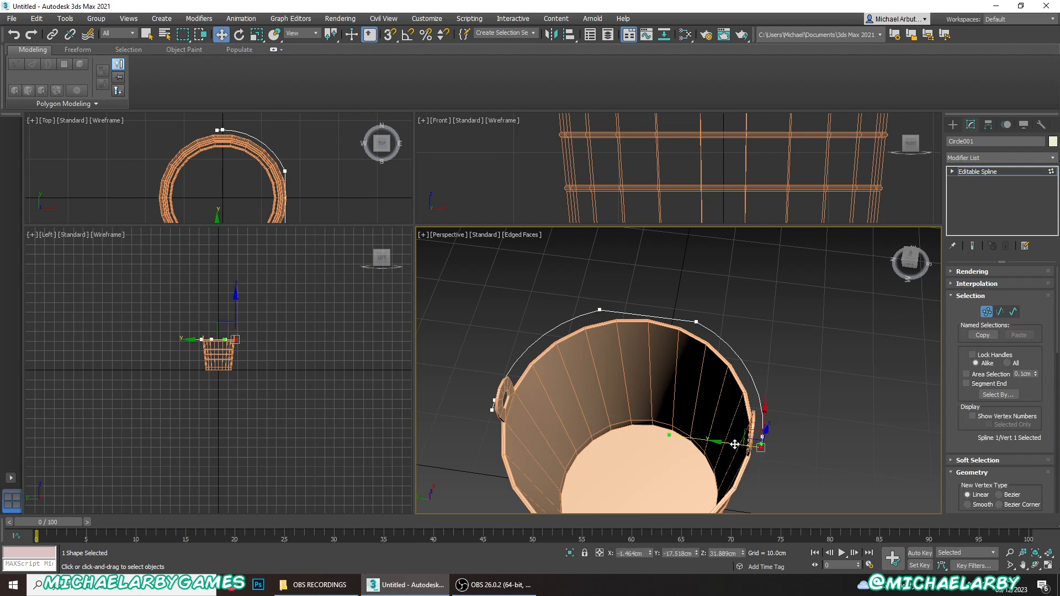
left_click_drag(734, 444, 571, 448)
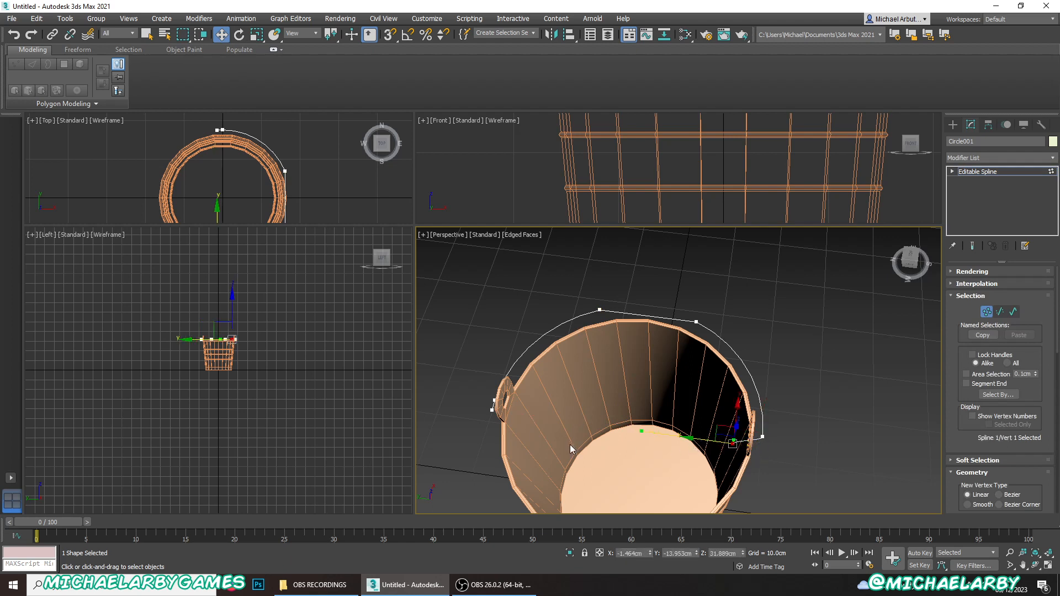
- Move the arc's opposite end vertex through the other handle tab to about X -0.59 cm, Y 12.51 cm
left_click(492, 410)
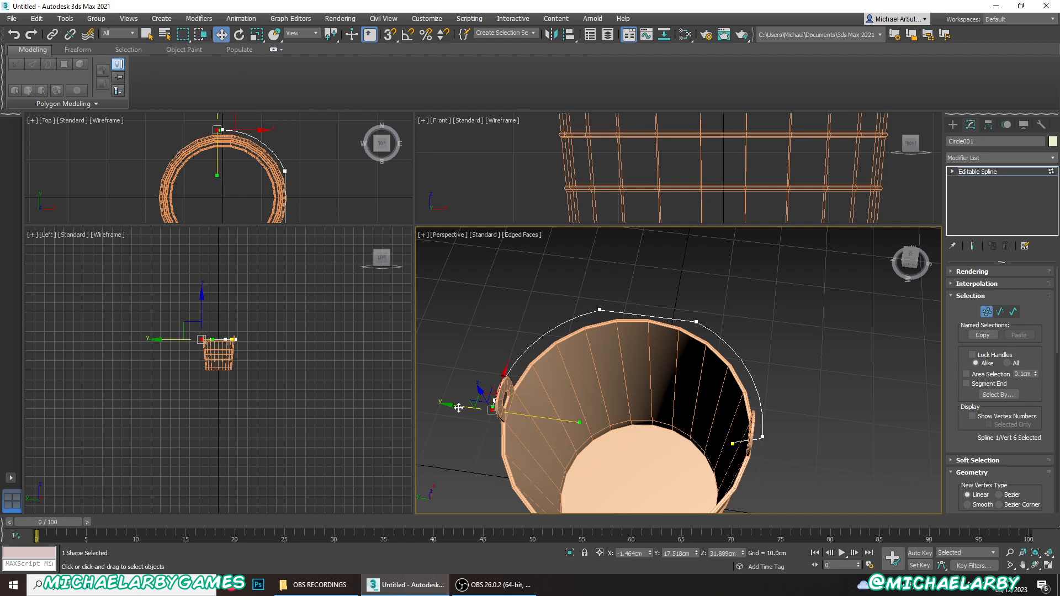
left_click_drag(458, 408, 499, 409)
scroll(507, 411, "up", 2)
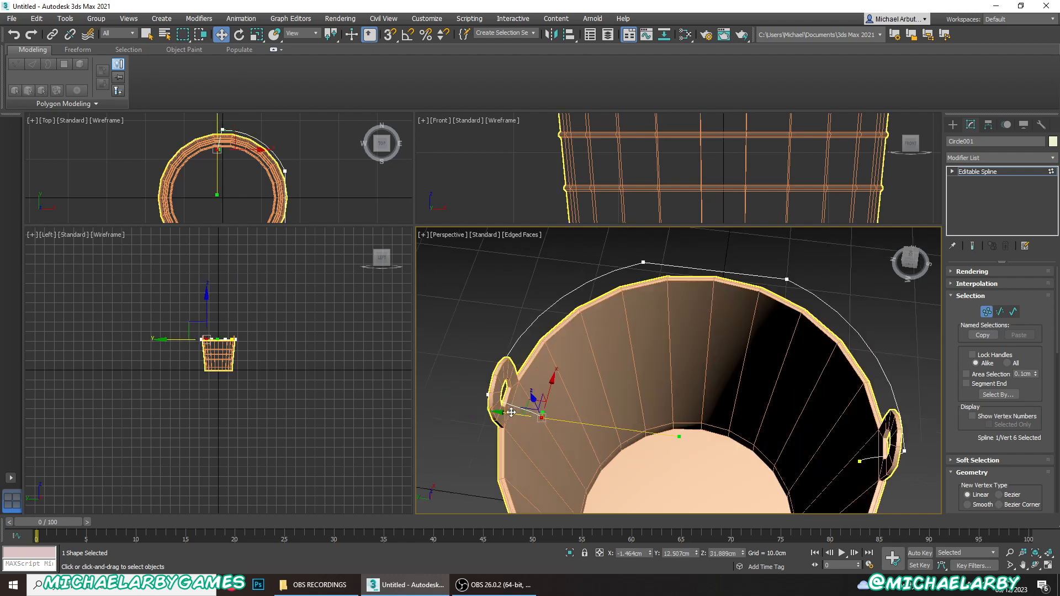
mouse_move(532, 416)
middle_mouse_down("alt")
mouse_move(517, 435)
mouse_move(535, 406)
middle_mouse_up("alt")
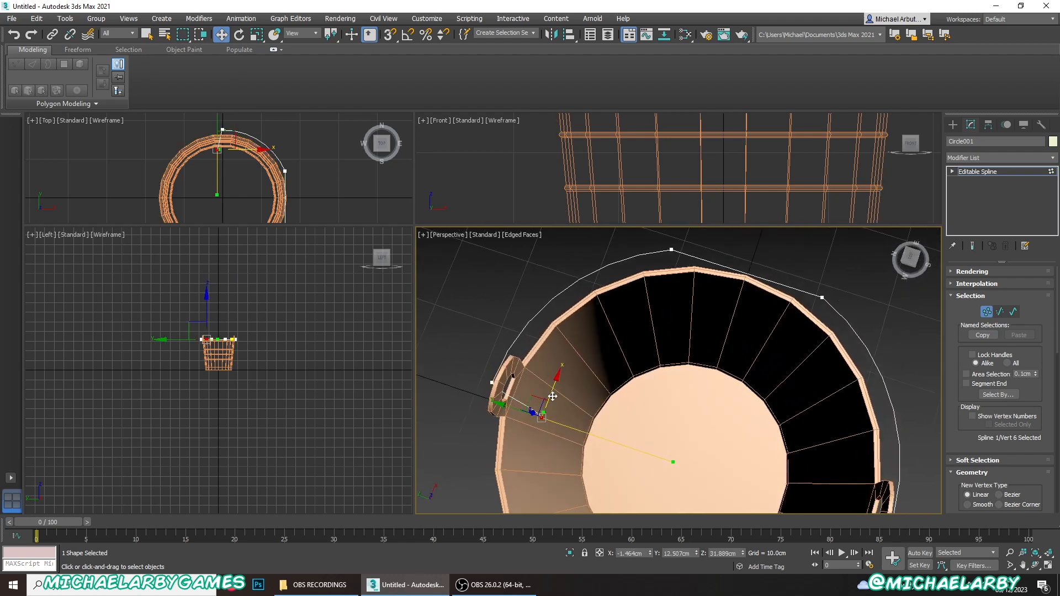
mouse_move(553, 396)
left_mouse_down()
mouse_move(556, 386)
mouse_move(548, 406)
left_mouse_up()
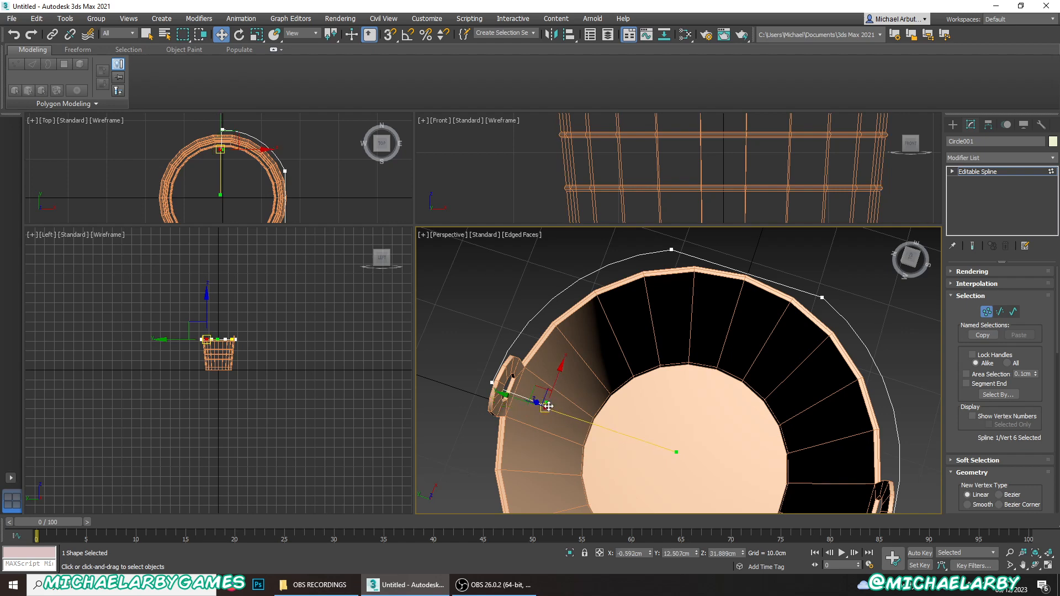
- Shift the negative-Y end vertex along X to about -0.65 cm to straighten its passage through the tab hole
middle_click_drag(620, 442, 509, 364, "alt")
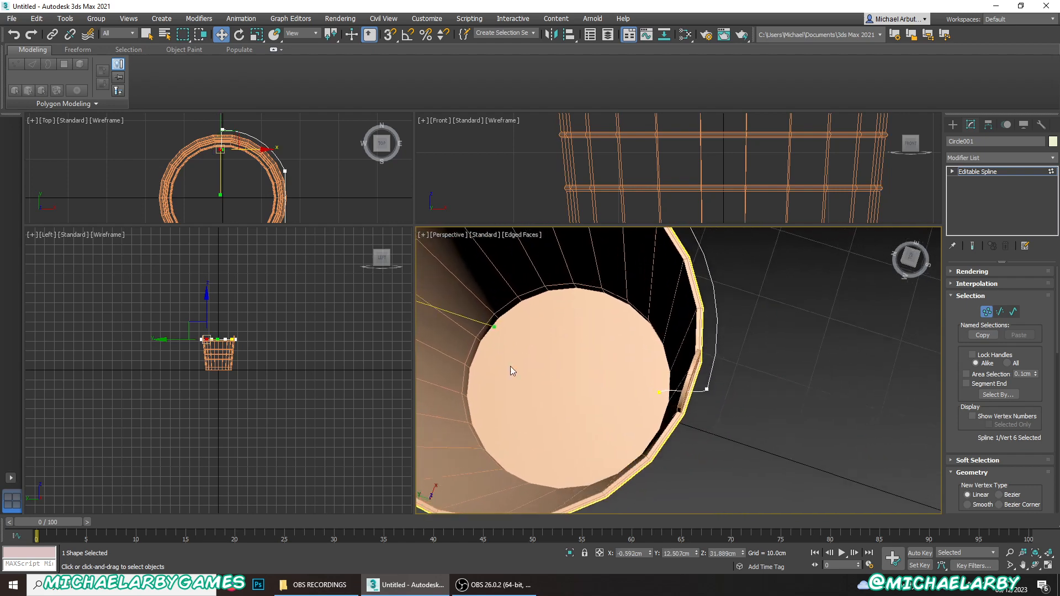
left_click(658, 391)
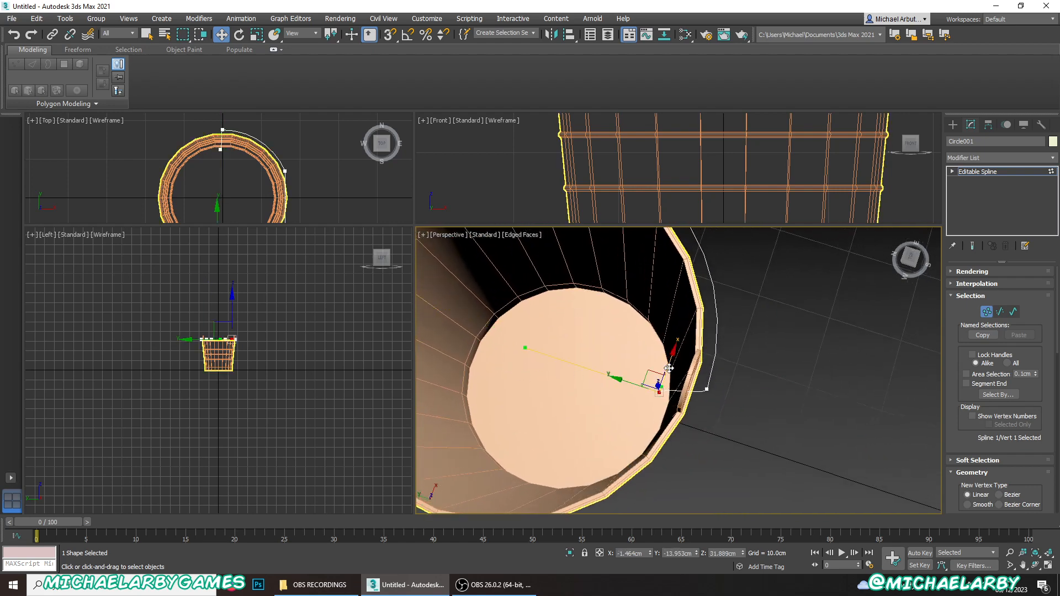
mouse_move(669, 368)
left_mouse_down()
mouse_move(671, 360)
mouse_move(661, 374)
left_mouse_up()
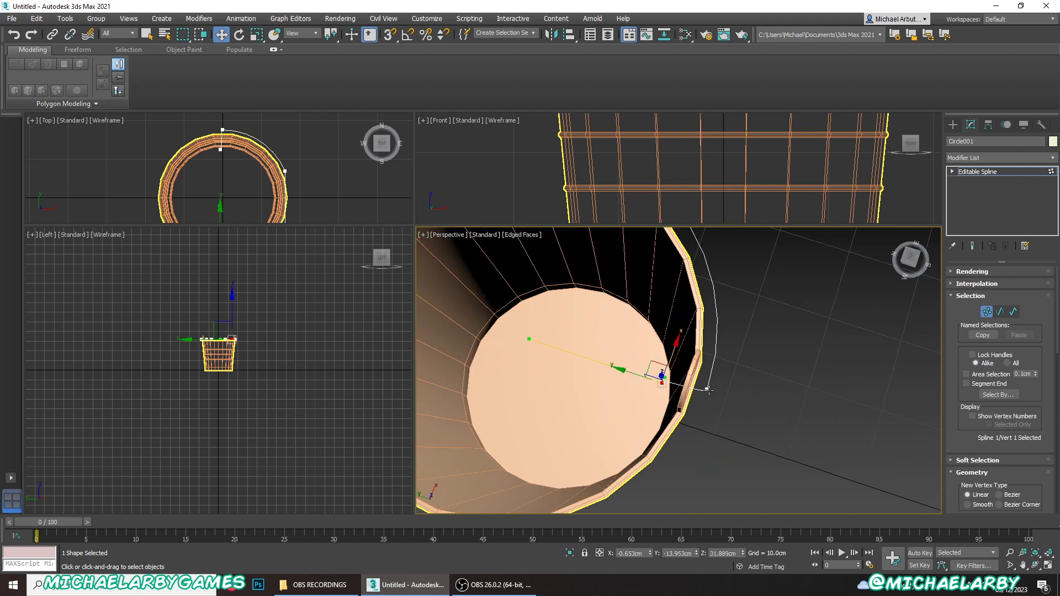
- Nudge the negative-Y end vertex to about X -0.72 cm, Y -13.90 cm and shorten and angle its inward Bezier handle
middle_click_drag(694, 408, 762, 414, "alt")
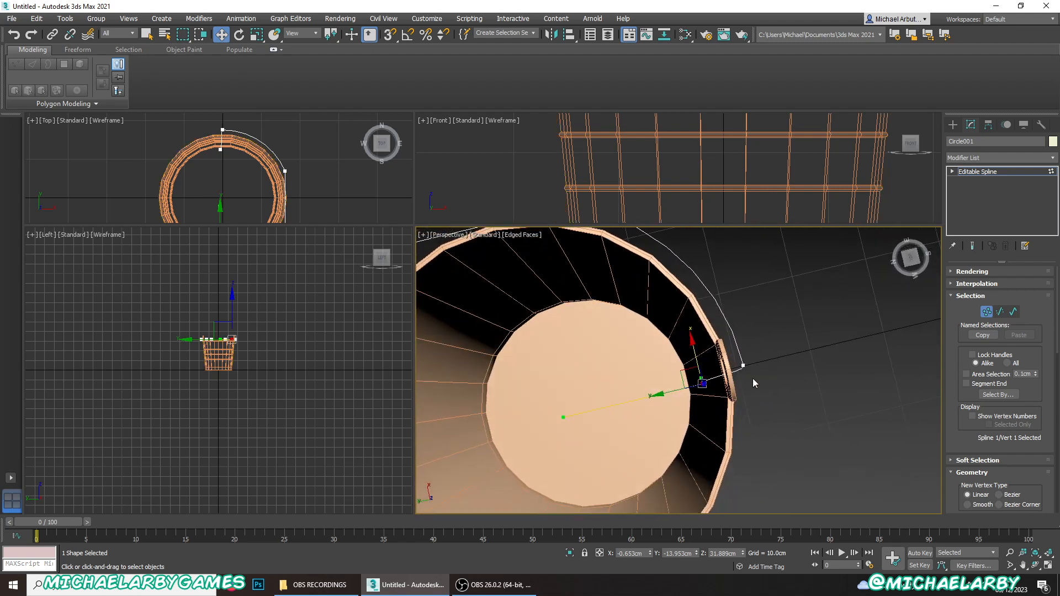
left_click(743, 365)
middle_click_drag(760, 397, 665, 388, "alt")
scroll(743, 384, "up", 5)
scroll(650, 408, "down", 4)
left_click_drag(636, 377, 638, 411)
left_click(519, 354)
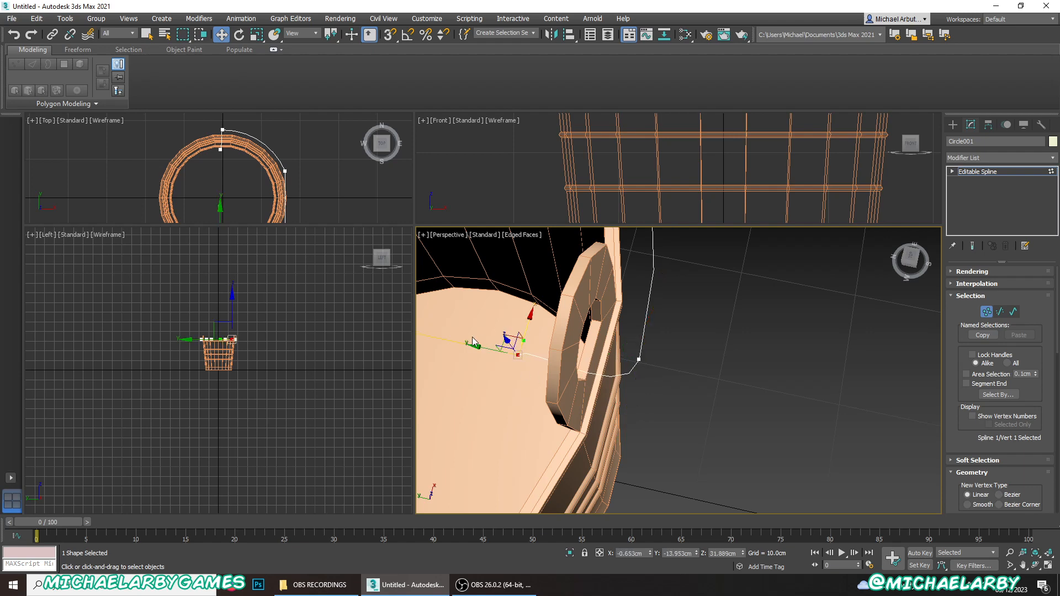
middle_click_drag(473, 342, 630, 377, "alt")
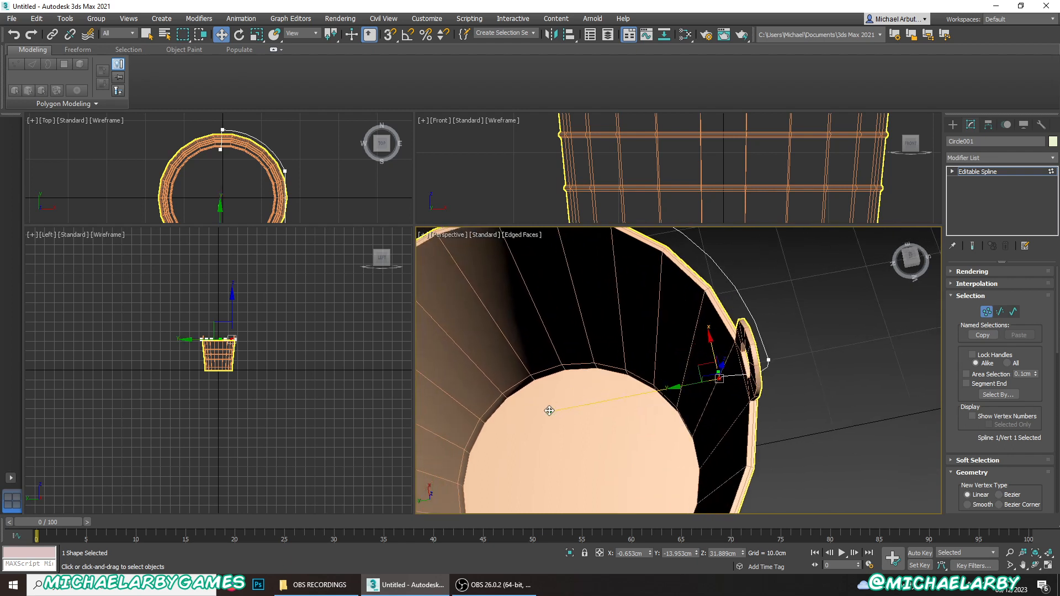
left_click_drag(549, 411, 643, 413)
left_click_drag(700, 364, 700, 365)
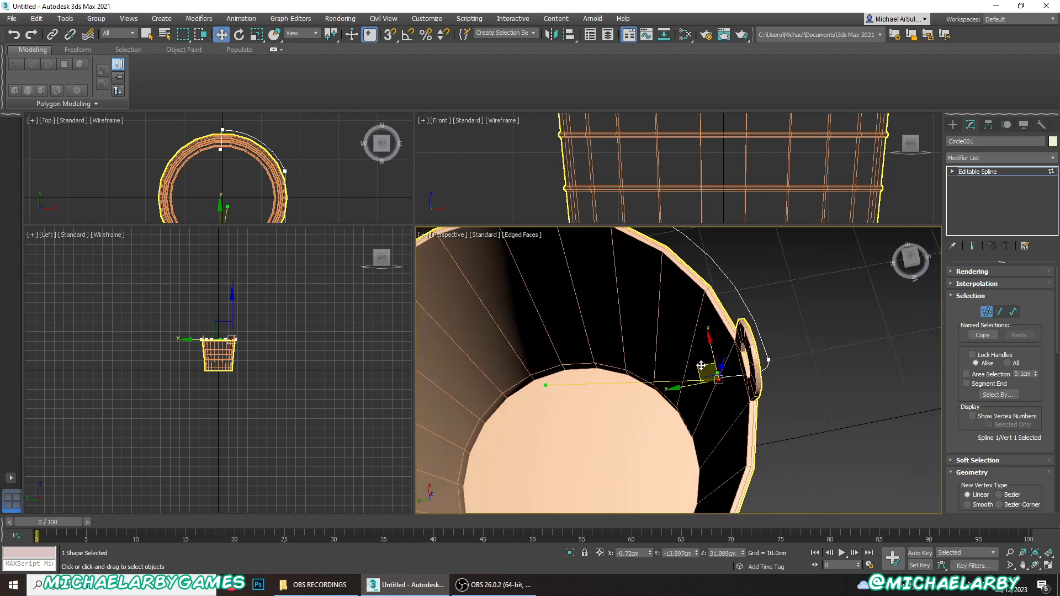
left_click_drag(546, 384, 635, 418)
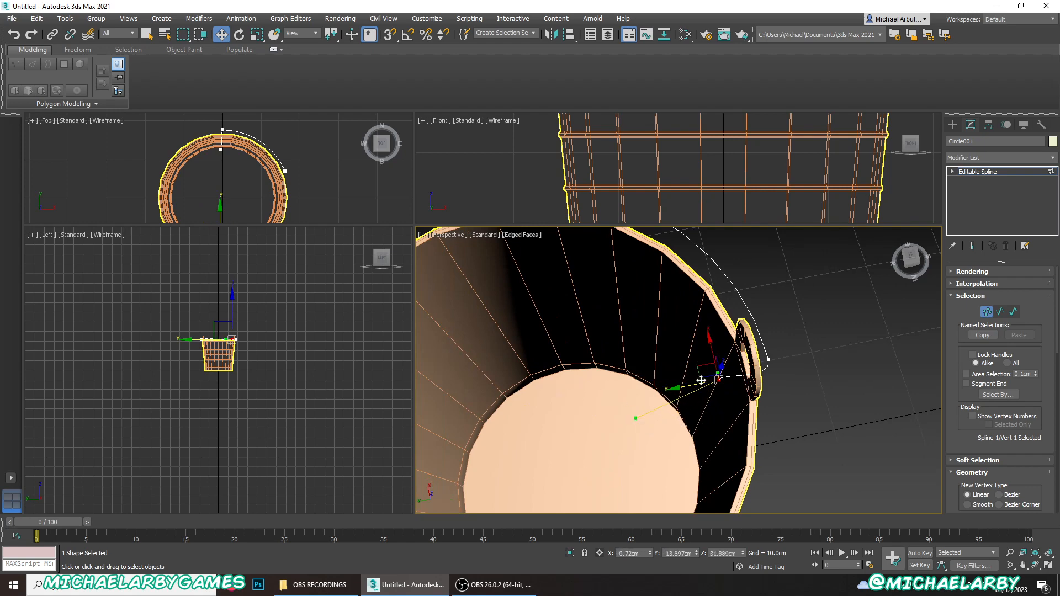
- Adjust the negative-Y end vertex's Bezier handles to bend the wire end into a hook behind the tab hole
scroll(717, 378, "down", 4)
scroll(717, 379, "up", 6)
scroll(718, 379, "up", 2)
middle_click_drag(707, 385, 773, 380, "alt")
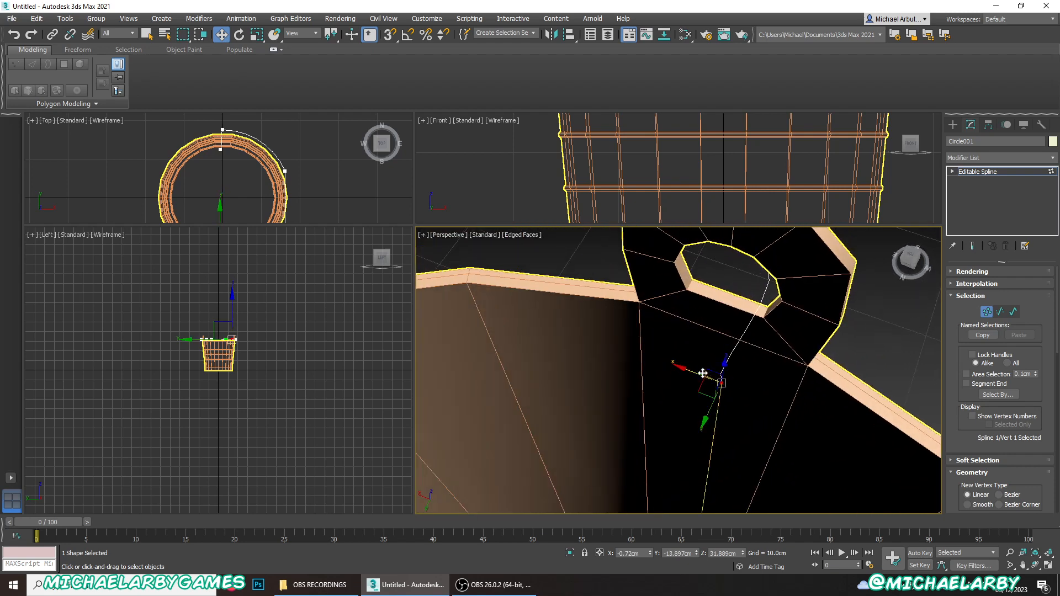
left_click_drag(703, 370, 774, 413)
scroll(774, 413, "down", 5)
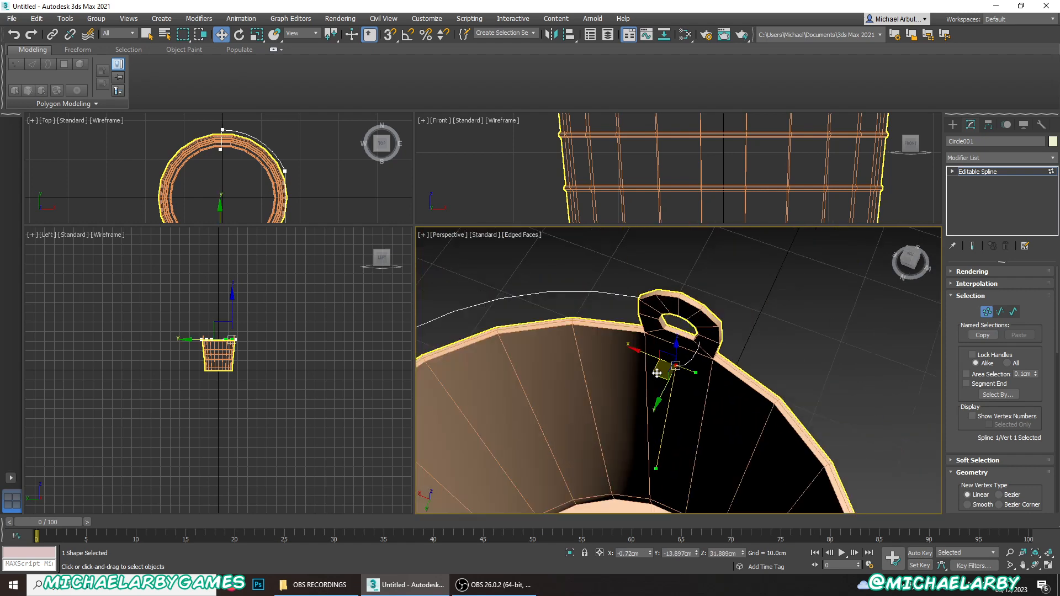
left_click_drag(656, 466, 526, 412)
- Move the hooked end vertex to about X 3.26 cm, Y -14.59 cm, closer to the bucket's inner wall
left_click_drag(646, 355, 683, 366)
middle_click_drag(690, 366, 618, 375, "alt")
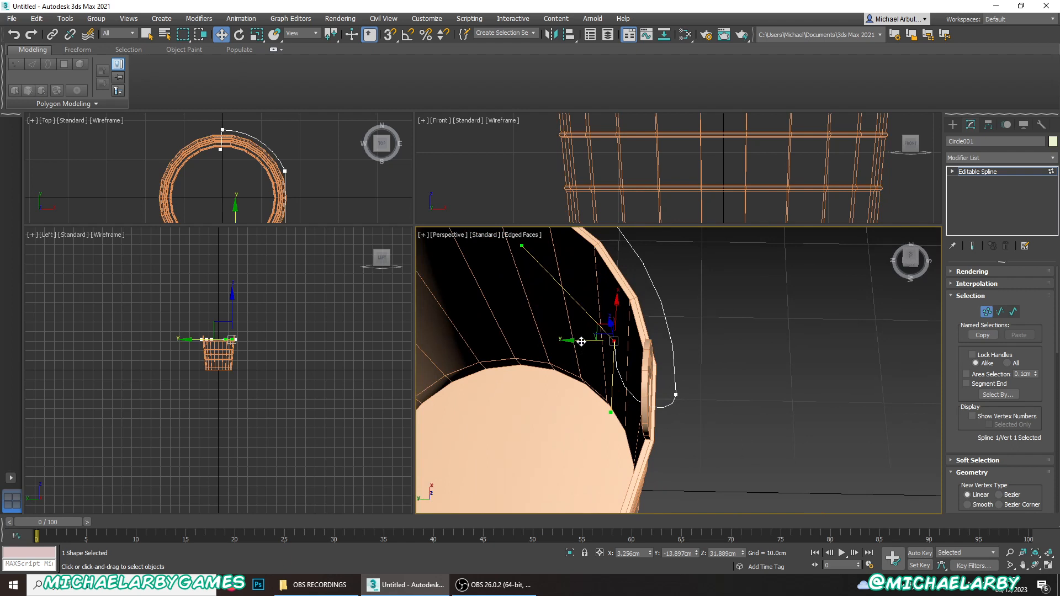
left_click_drag(581, 341, 594, 342)
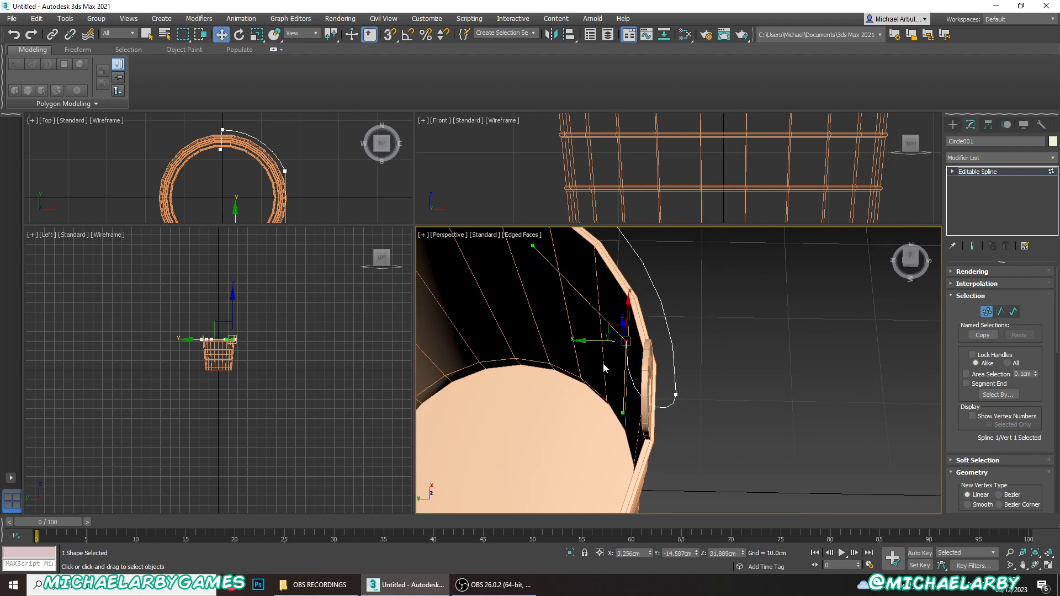
- Refine the hooked end vertex's Bezier handles so the wire curls smoothly through the tab hole along the inner wall
left_click_drag(534, 245, 622, 320)
left_click_drag(619, 248, 624, 276)
mouse_move(622, 413)
left_mouse_down()
mouse_move(607, 415)
mouse_move(618, 417)
left_mouse_up()
left_click(614, 392)
middle_click_drag(615, 391, 642, 386, "alt")
middle_click_drag(642, 277, 649, 362)
left_click(645, 344)
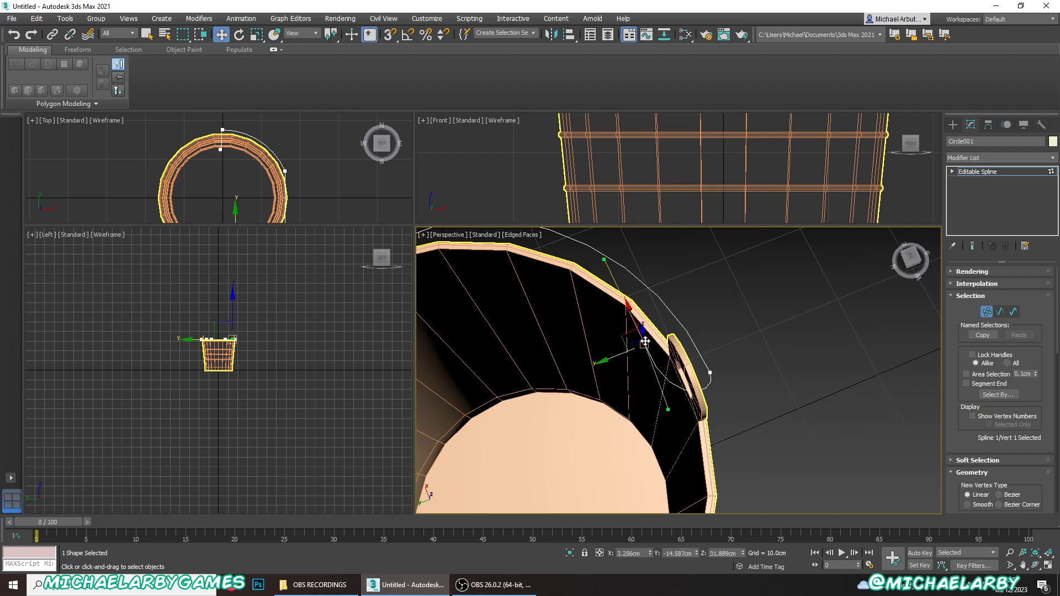
middle_click_drag(624, 341, 629, 348)
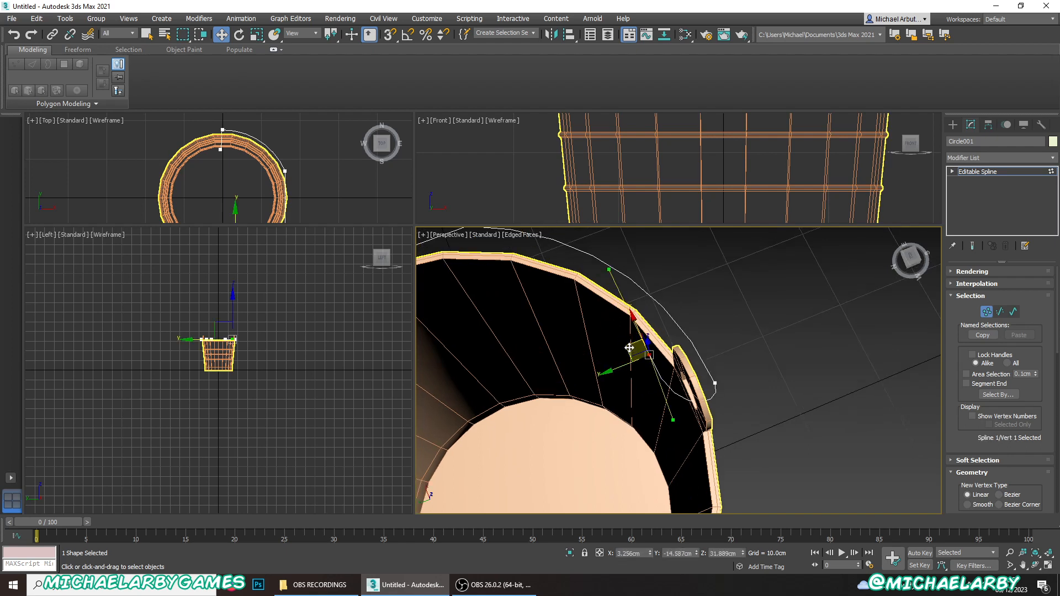
- Move the hooked negative-Y end vertex to about X 3.92 cm, Y -16.06 cm and redirect its inward Bezier handle
left_click_drag(628, 347, 639, 337)
left_click_drag(679, 411, 646, 323)
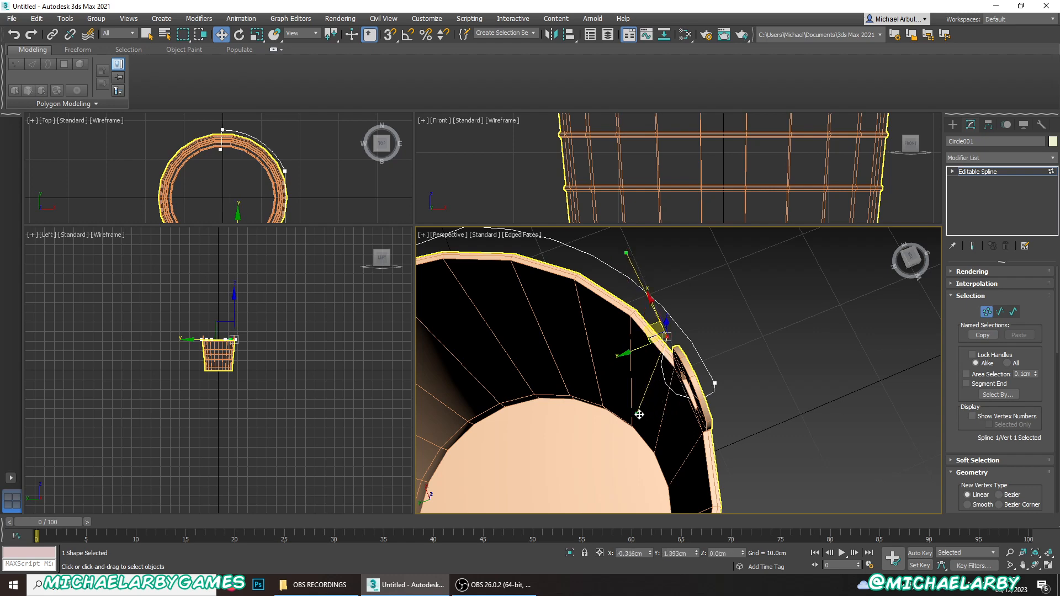
middle_click_drag(651, 409, 701, 346, "alt")
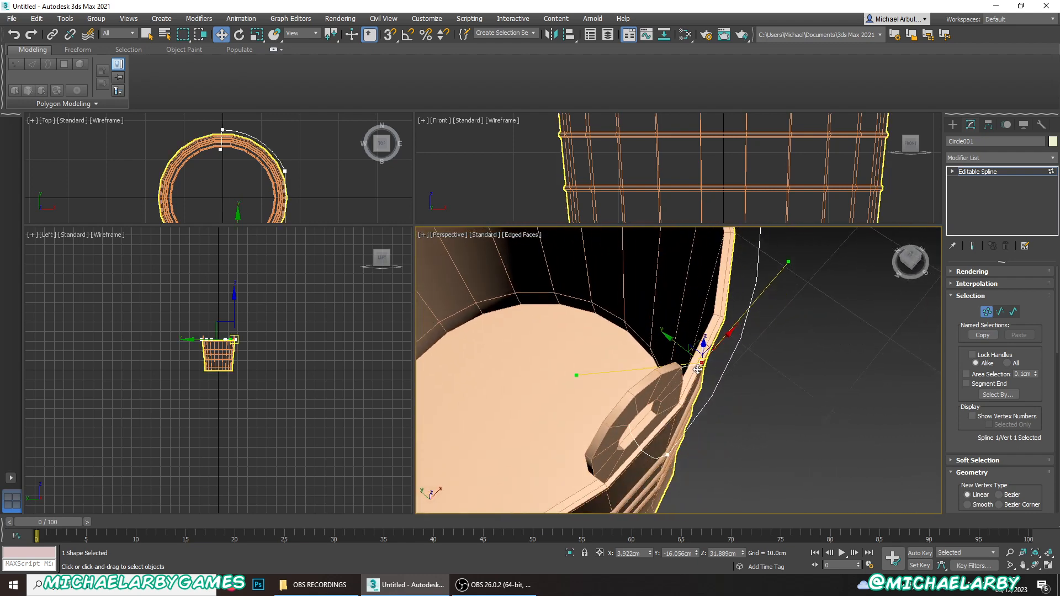
- Bring the wire's positive-Y end at the opposite tab into view and enlarge the Perspective viewport
scroll(712, 365, "down", 5)
middle_click_drag(589, 292, 736, 472)
scroll(665, 409, "up", 5)
middle_click_drag(737, 472, 690, 268)
scroll(690, 267, "down", 8)
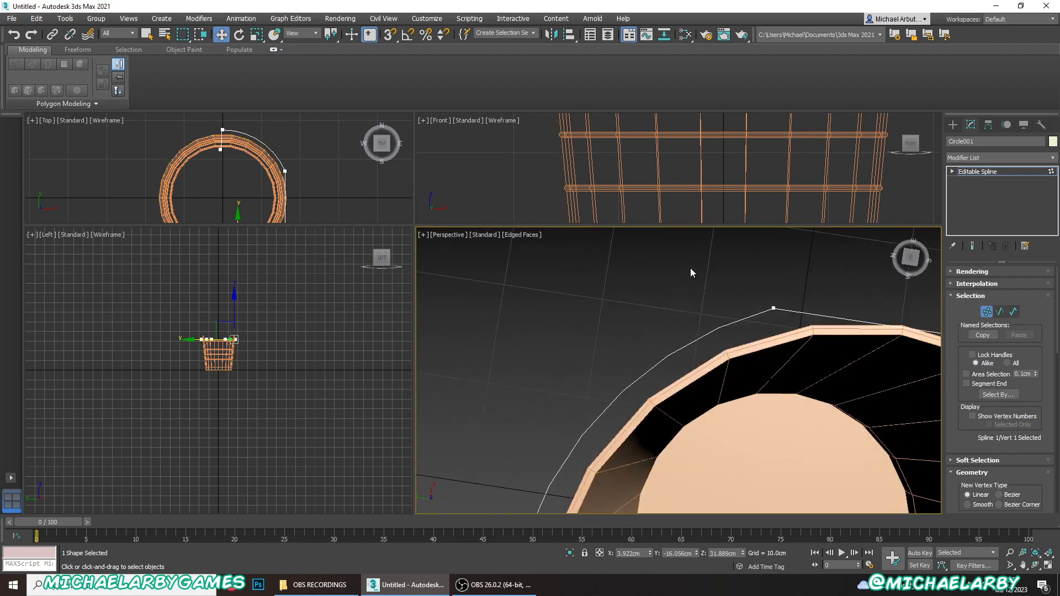
scroll(673, 403, "up", 6)
middle_click_drag(591, 327, 623, 408)
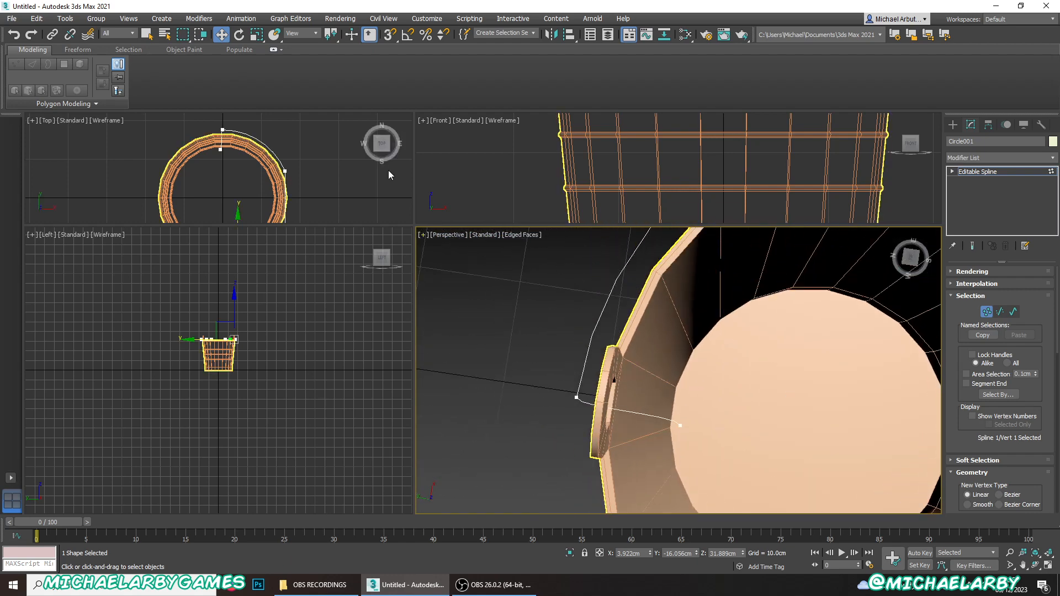
left_click_drag(410, 224, 186, 165)
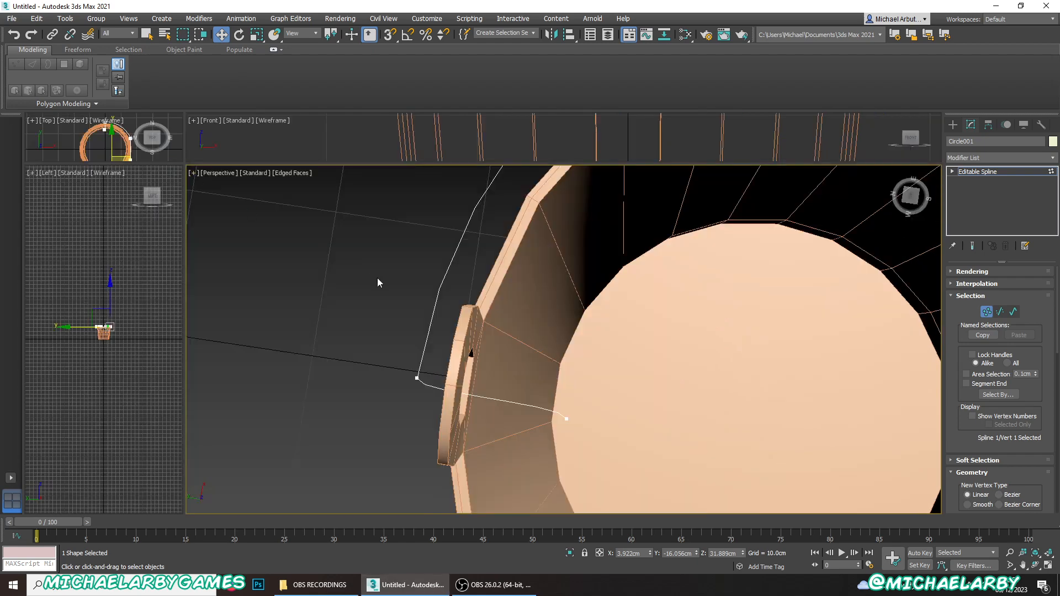
- Shorten and redirect the positive-Y end vertex's Bezier handles and move the vertex to about X 5.08 cm, Y 16.14 cm
middle_click_drag(502, 397, 518, 347)
left_click(574, 401)
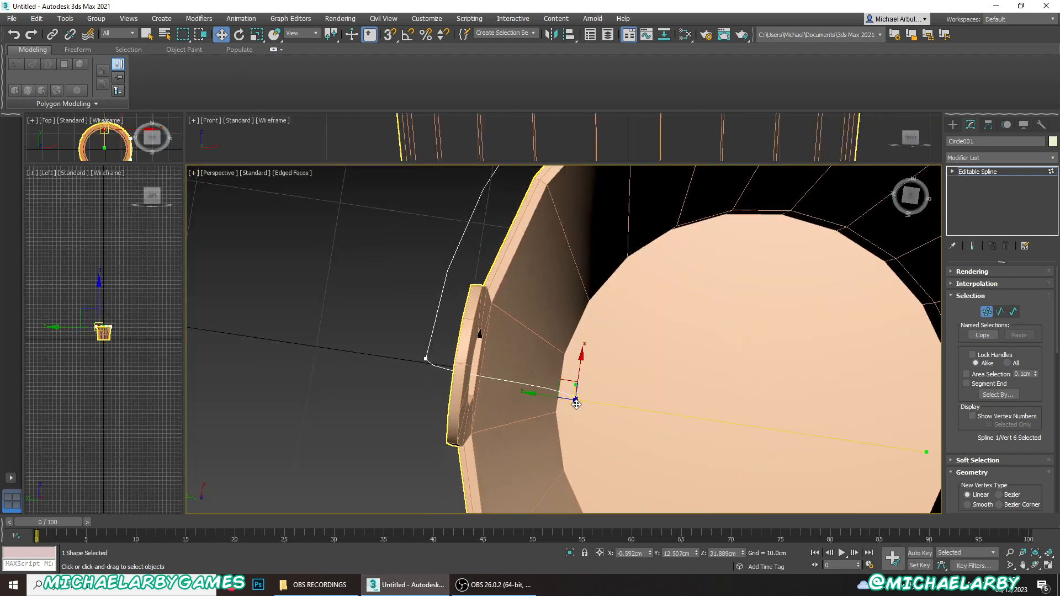
left_click_drag(927, 454, 641, 408)
left_click_drag(571, 393, 541, 507)
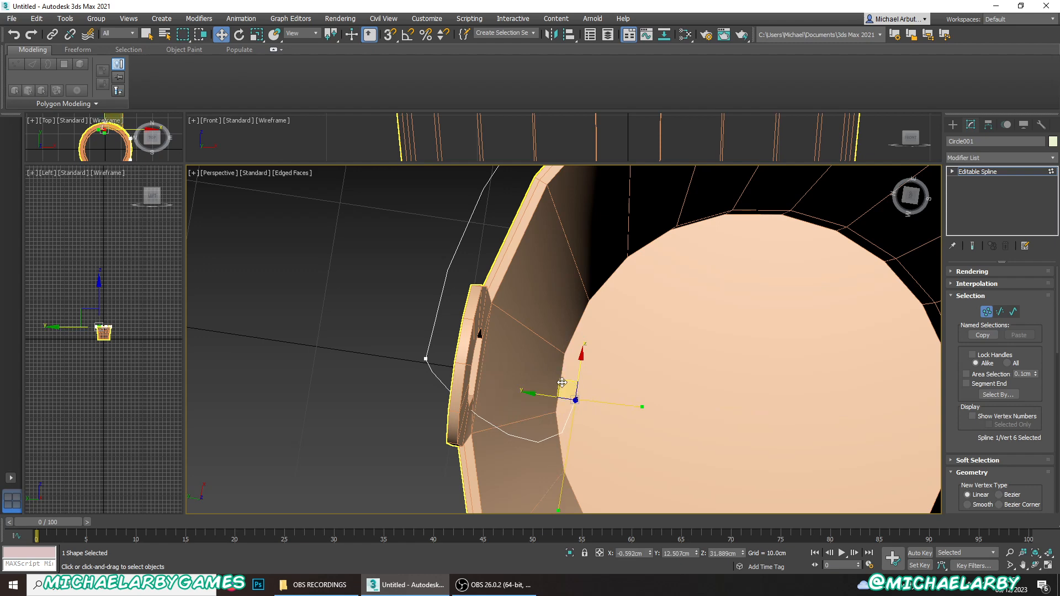
left_click_drag(561, 382, 478, 200)
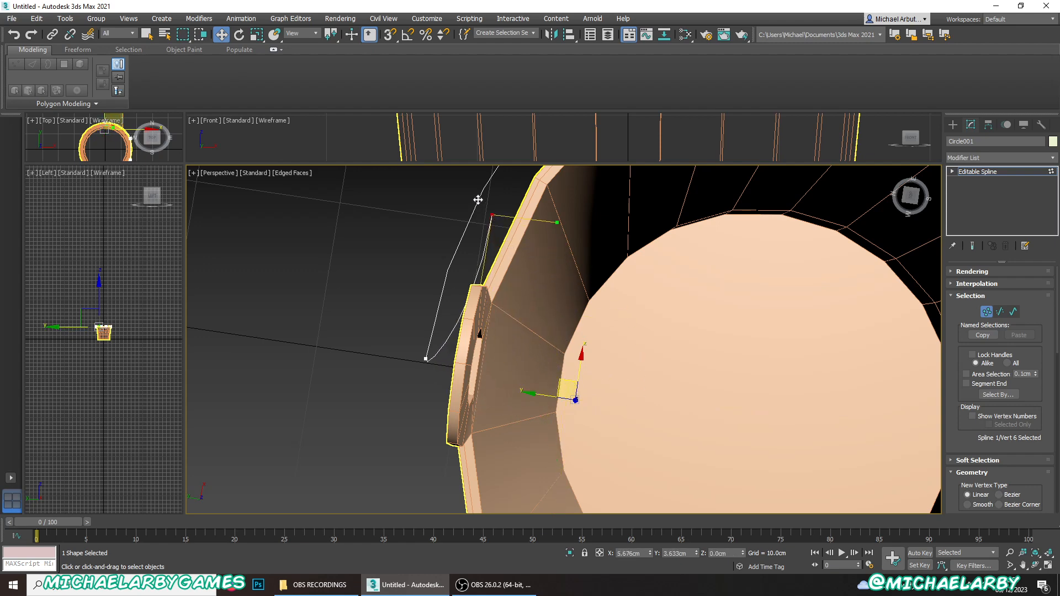
- Adjust both Bezier handles of the vertex outside the positive-Y tab so the wire curves through the tab hole
middle_click_drag(502, 289, 539, 264, "alt")
left_click_drag(536, 305, 635, 299)
left_click(523, 357)
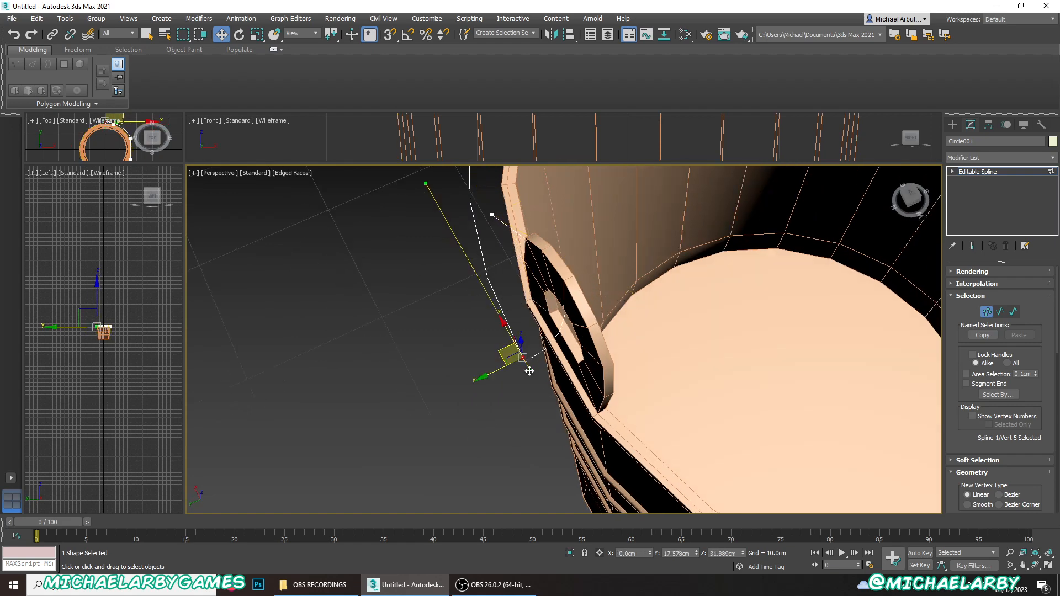
left_click_drag(529, 371, 567, 399)
left_click_drag(427, 181, 426, 195)
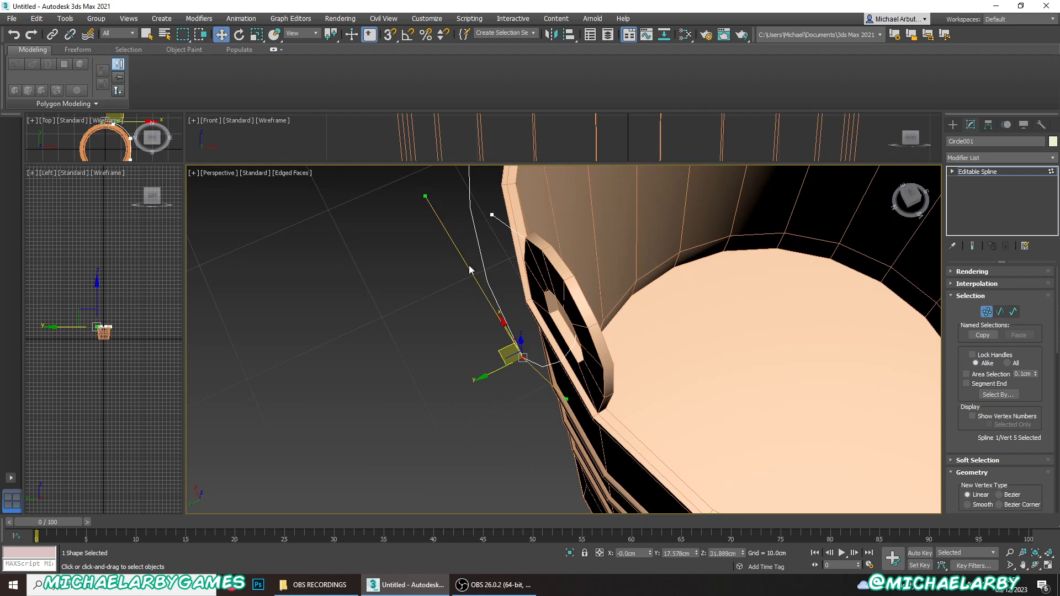
- Refine the positive-Y end vertex's Bezier handles to round the hook to match the opposite one
middle_click_drag(378, 208, 416, 392, "alt")
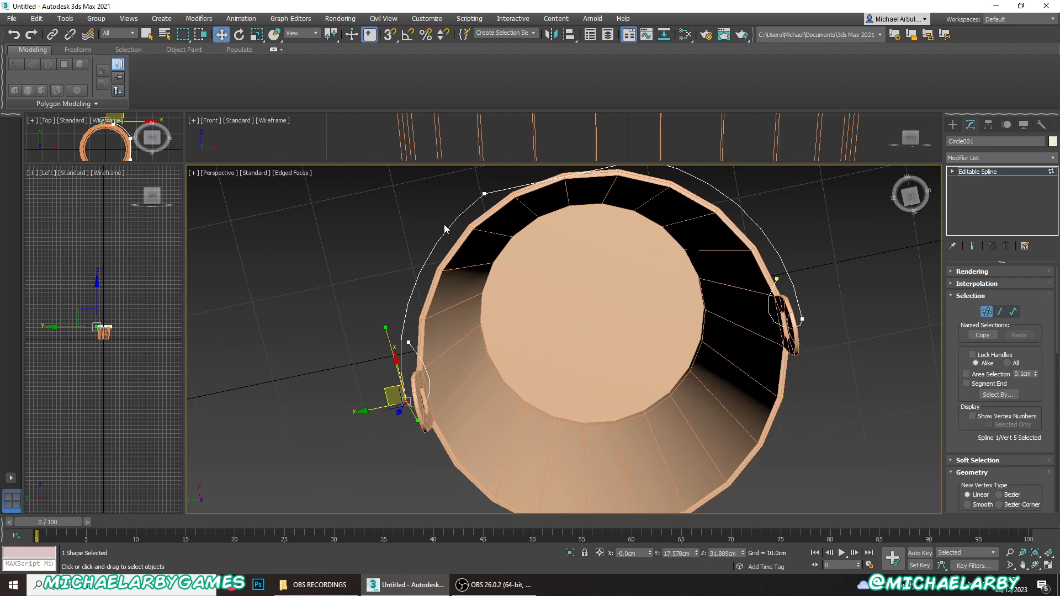
middle_click_drag(429, 414, 418, 371, "alt")
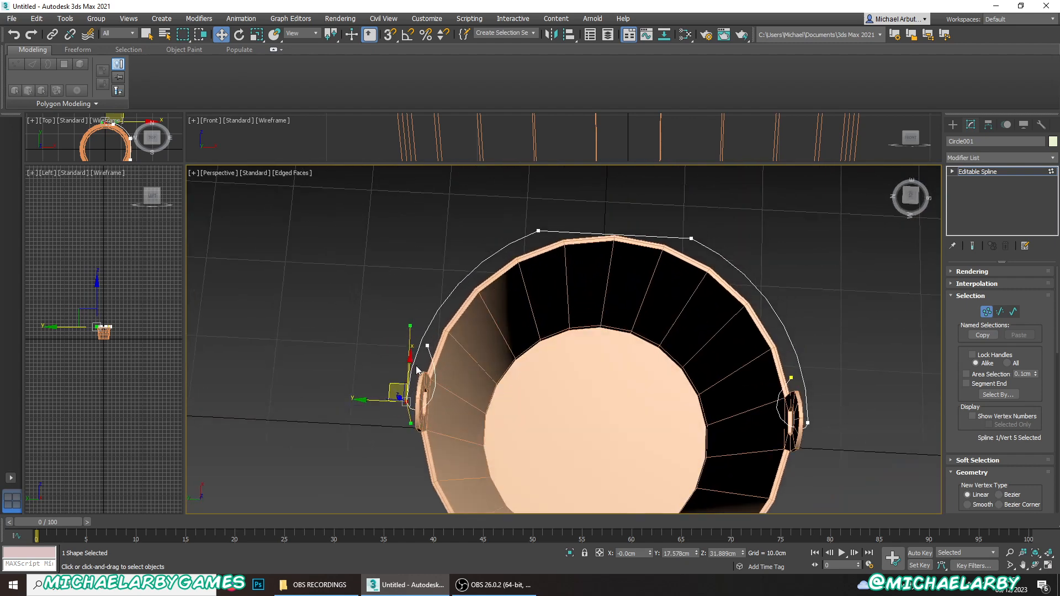
left_click(427, 346)
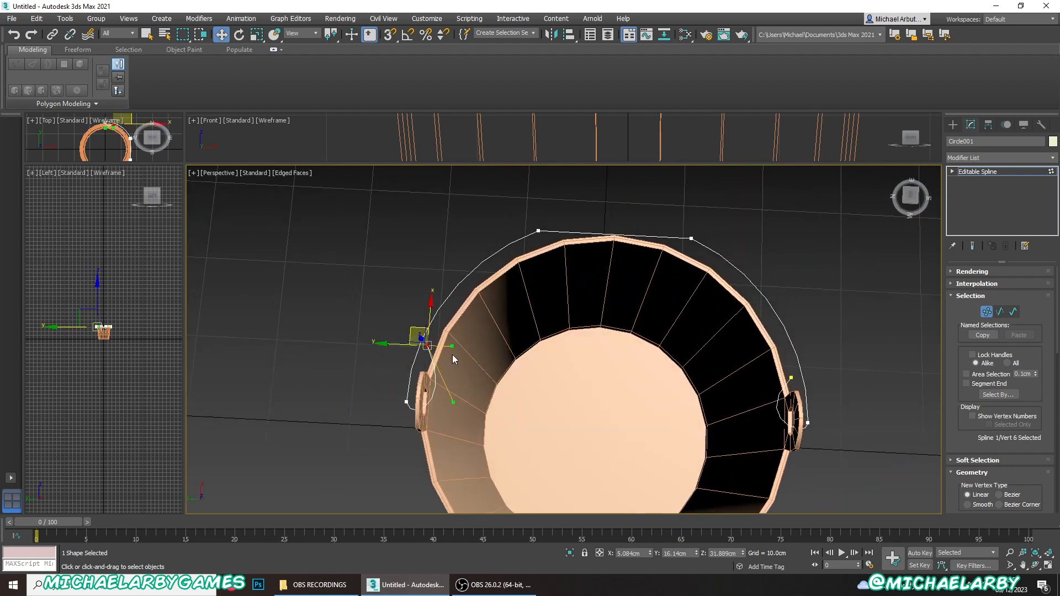
left_click_drag(453, 345, 477, 362)
left_click_drag(454, 402, 469, 409)
middle_click_drag(525, 390, 471, 347, "alt")
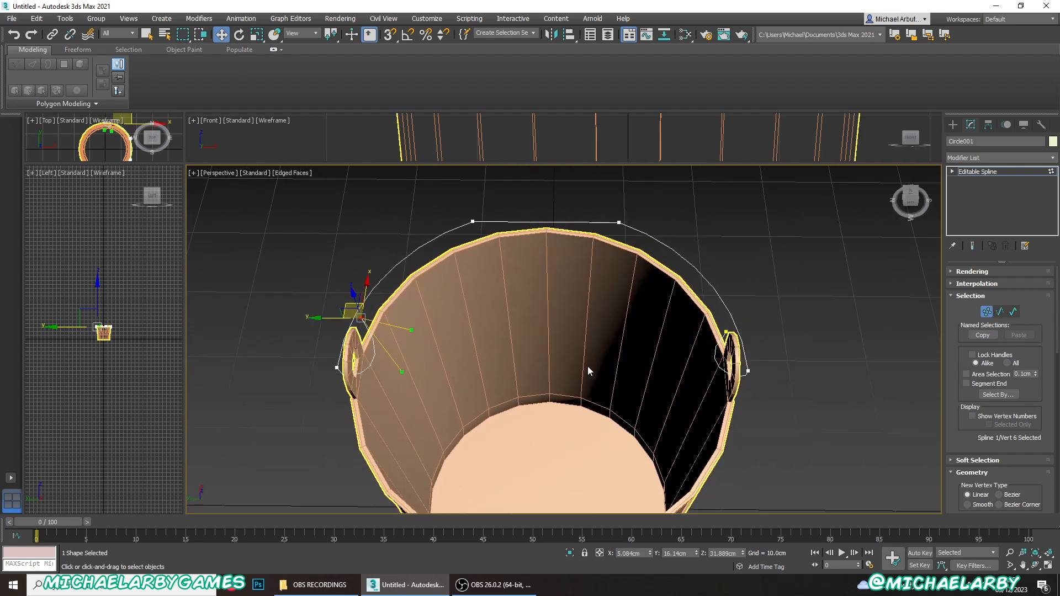
- Leave vertex editing and move the whole handle spline to about X 0.21 cm, Z 32.84 cm to align it with the tab holes
left_click(986, 312)
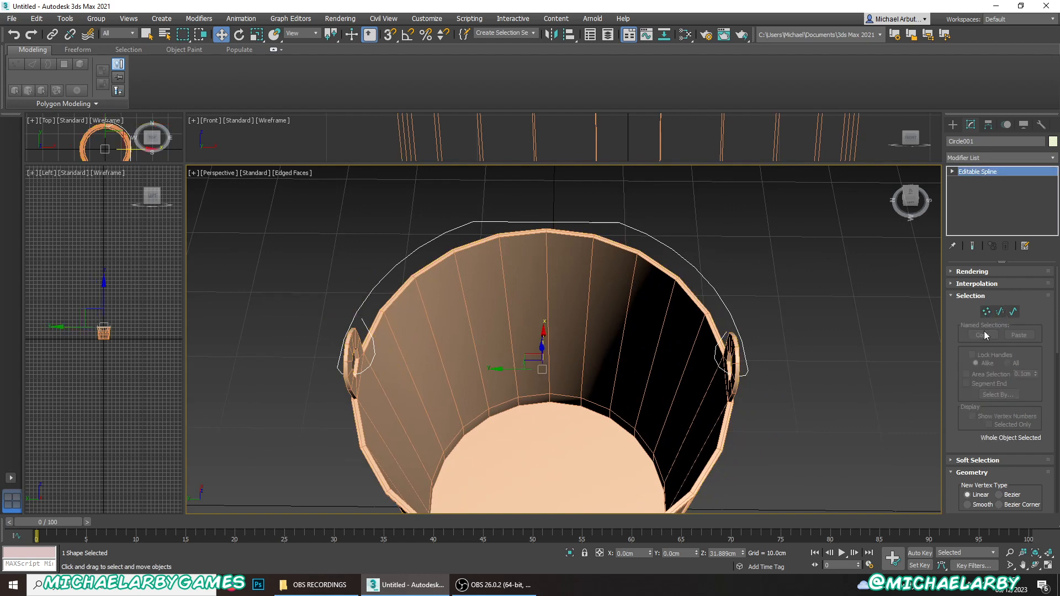
middle_click_drag(516, 278, 446, 232, "alt")
left_click_drag(467, 267, 469, 258)
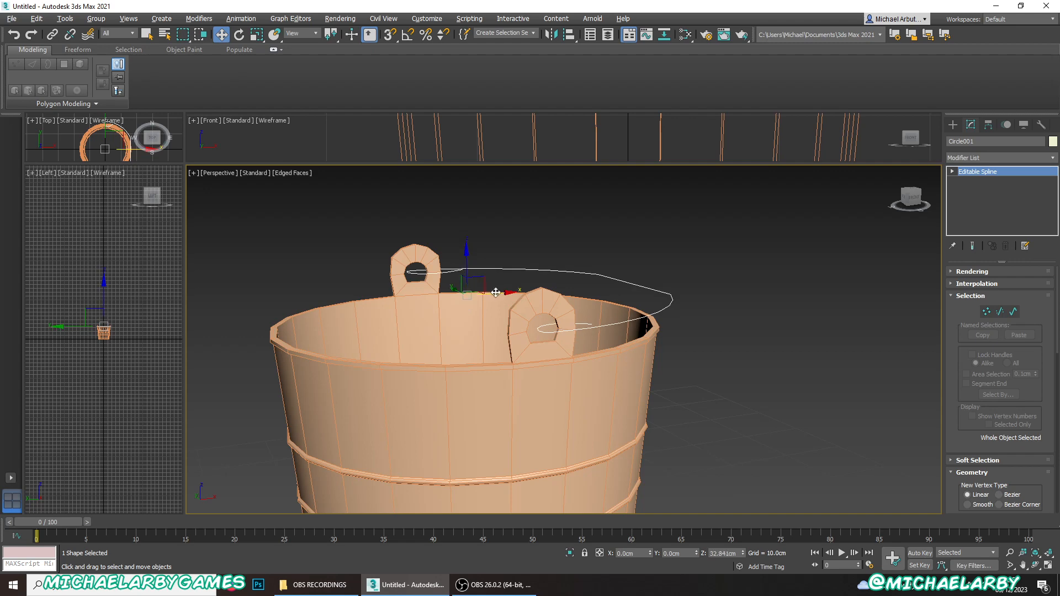
left_click_drag(495, 292, 497, 293)
middle_click_drag(480, 290, 434, 237, "alt")
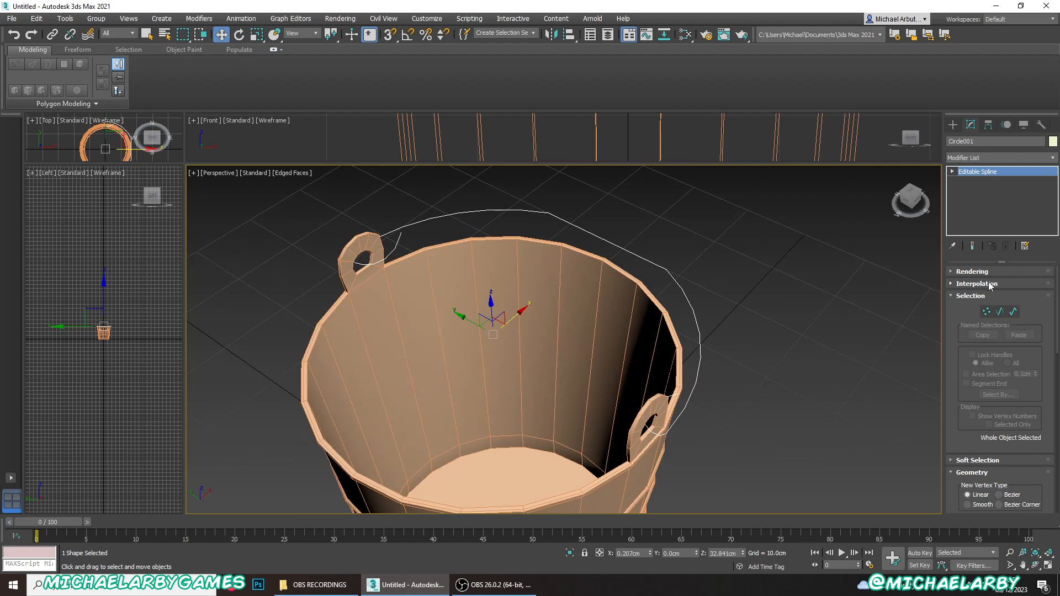
- Enable the handle spline in the renderer and viewport with a radial thickness of 0.3 cm
left_click(952, 272)
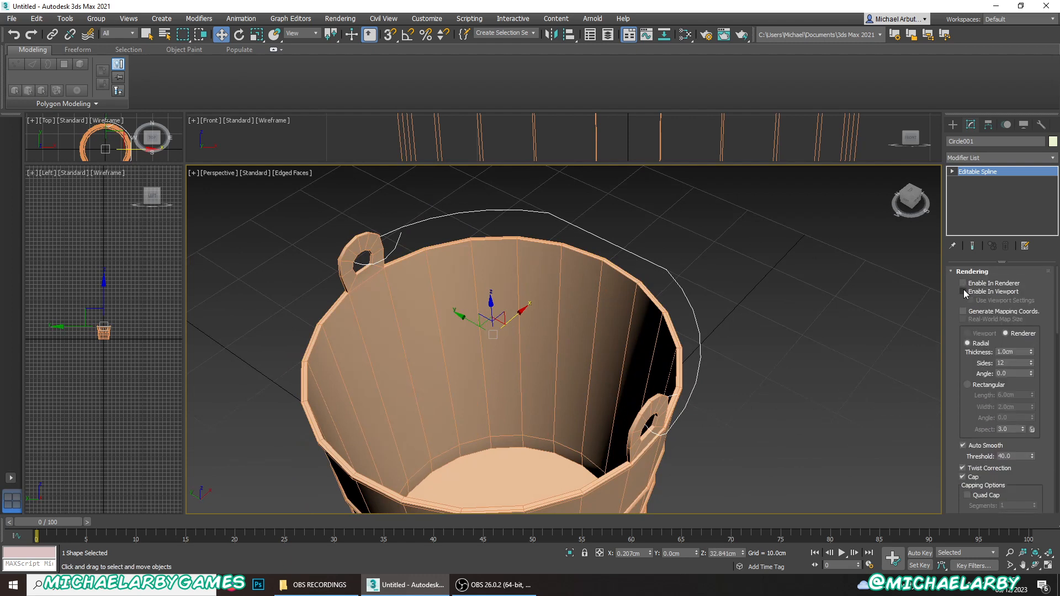
left_click(963, 291)
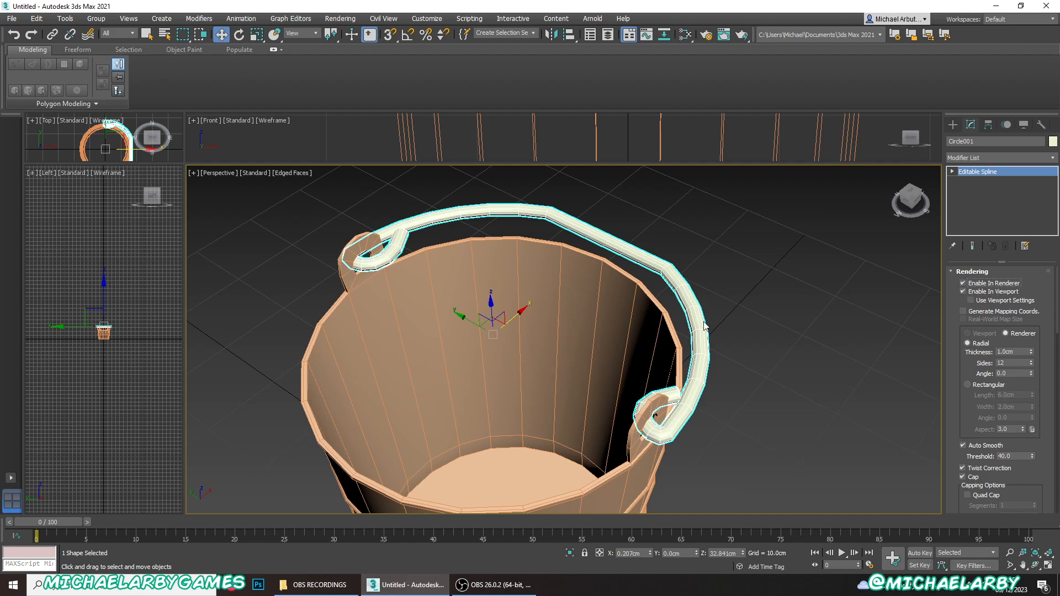
middle_click_drag(703, 326, 726, 308, "alt")
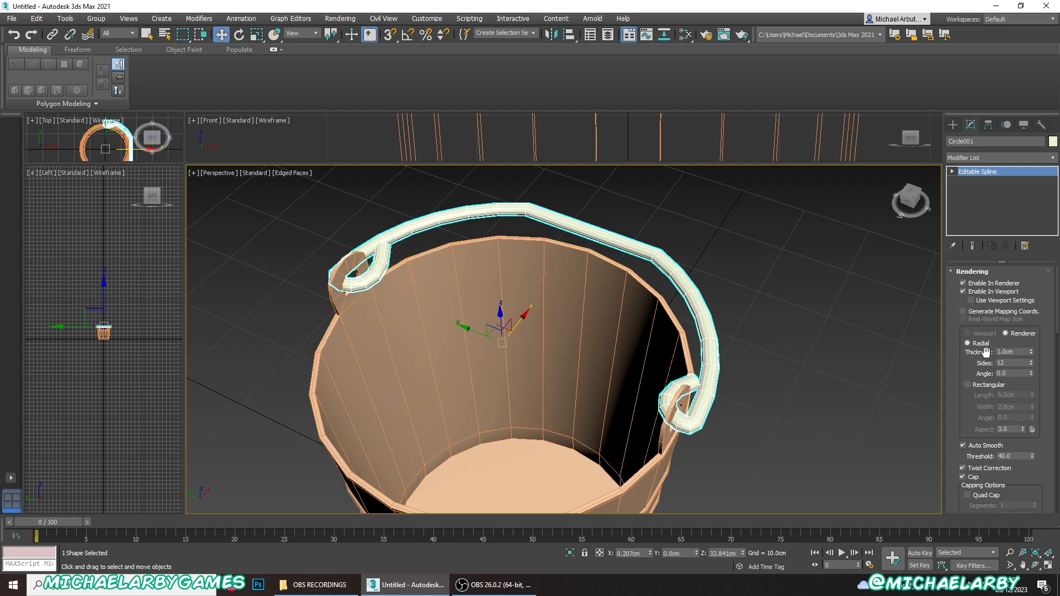
left_click_drag(1030, 354, 1030, 391)
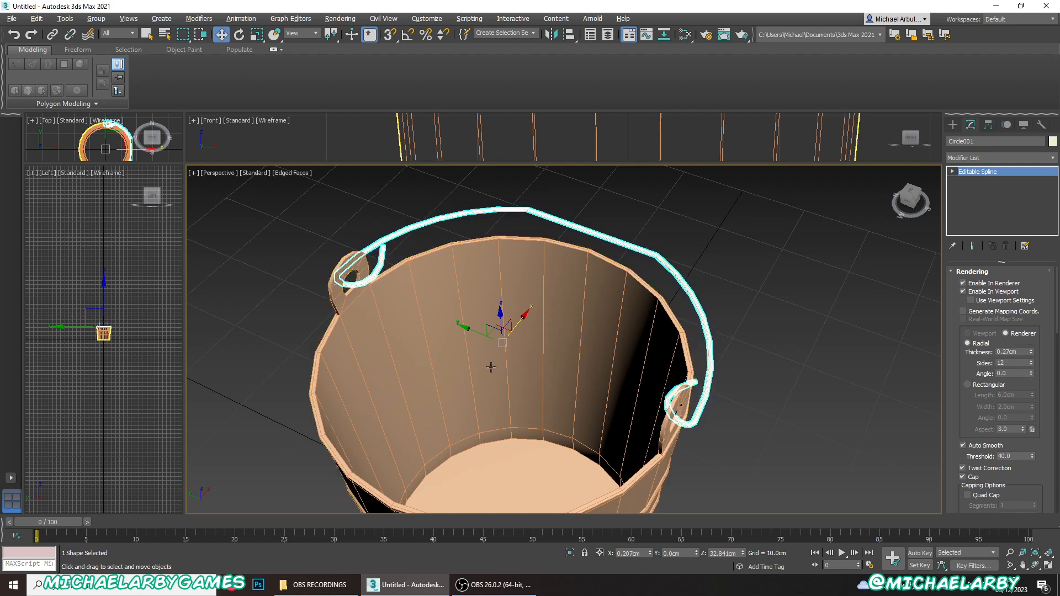
middle_click_drag(491, 367, 444, 381, "alt")
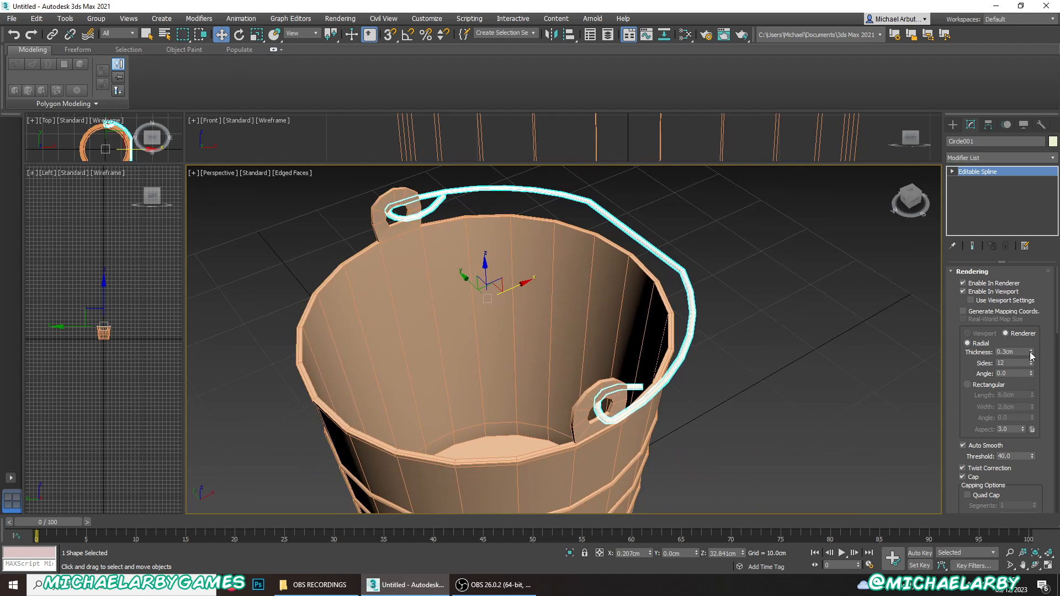
- Change the wire handle's object color to purple
scroll(670, 389, "up", 10)
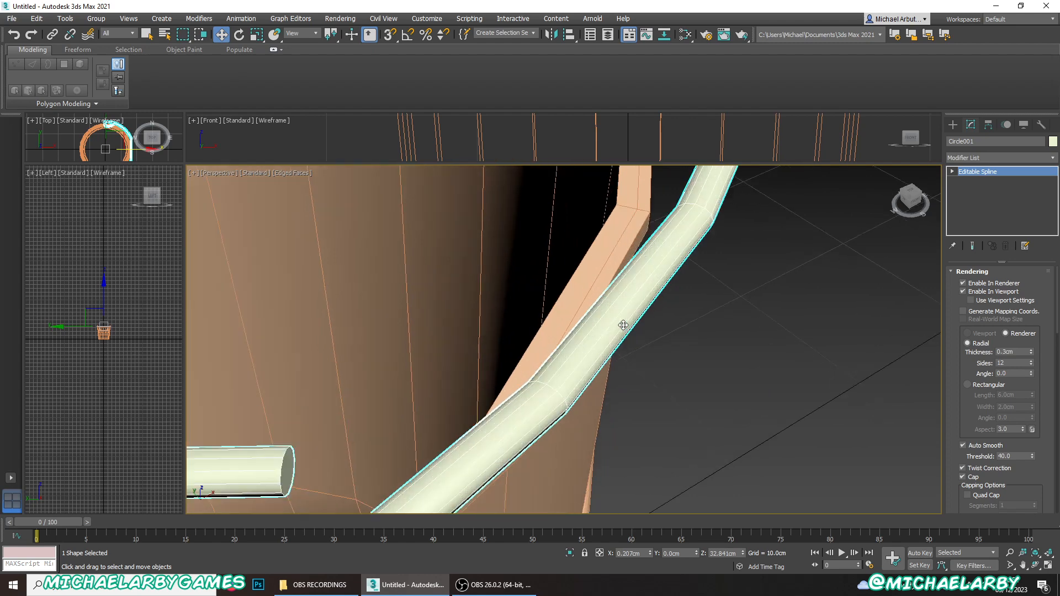
left_click(1053, 143)
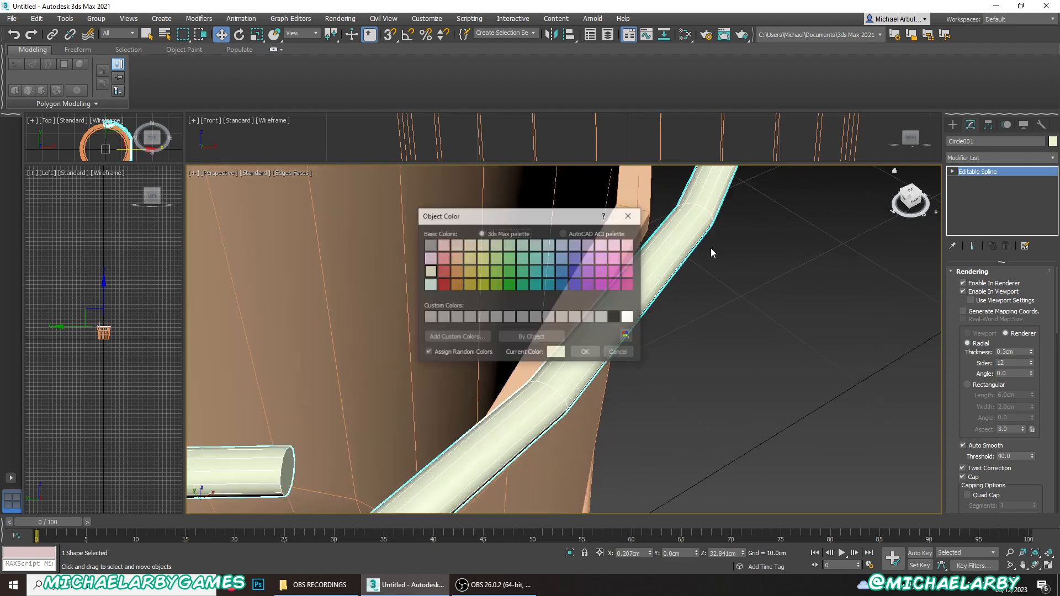
left_click(589, 285)
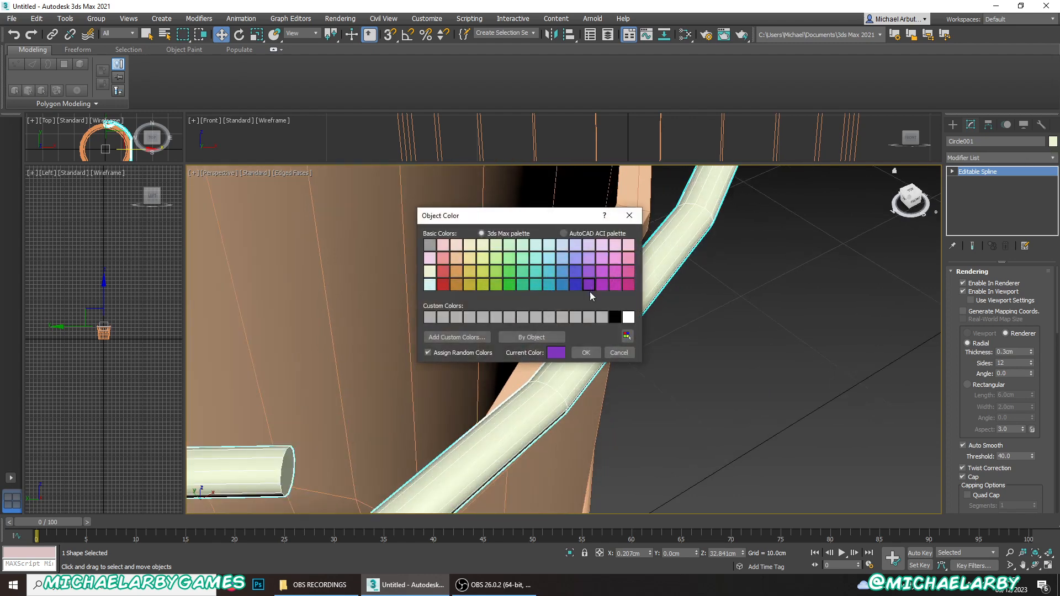
left_click(591, 351)
- Reduce the wire handle's radial cross-section to 8 sides
scroll(591, 351, "down", 5)
scroll(591, 352, "up", 4)
scroll(586, 387, "down", 5)
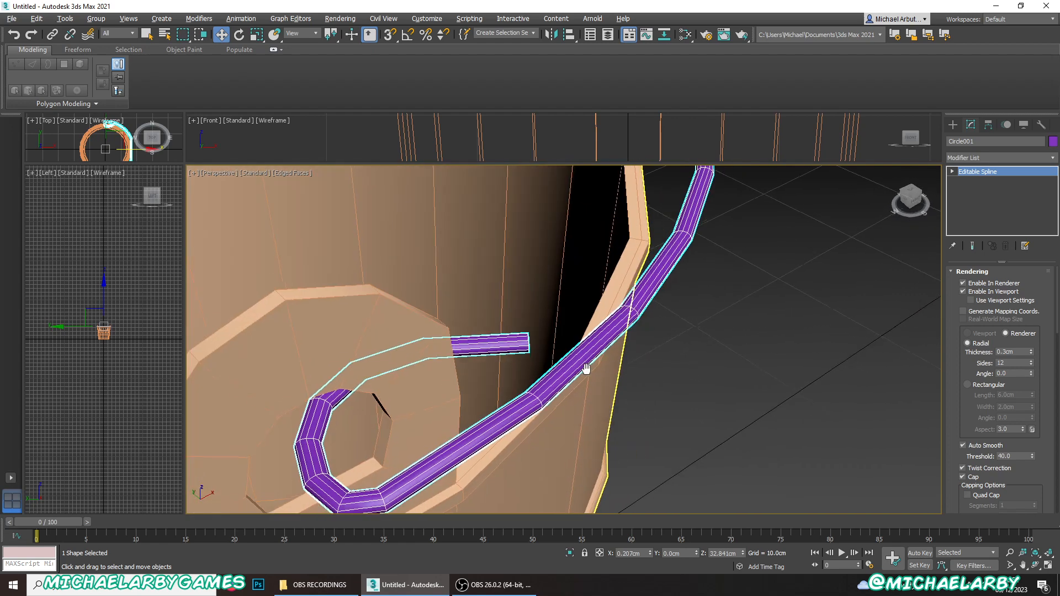
scroll(581, 413, "up", 2)
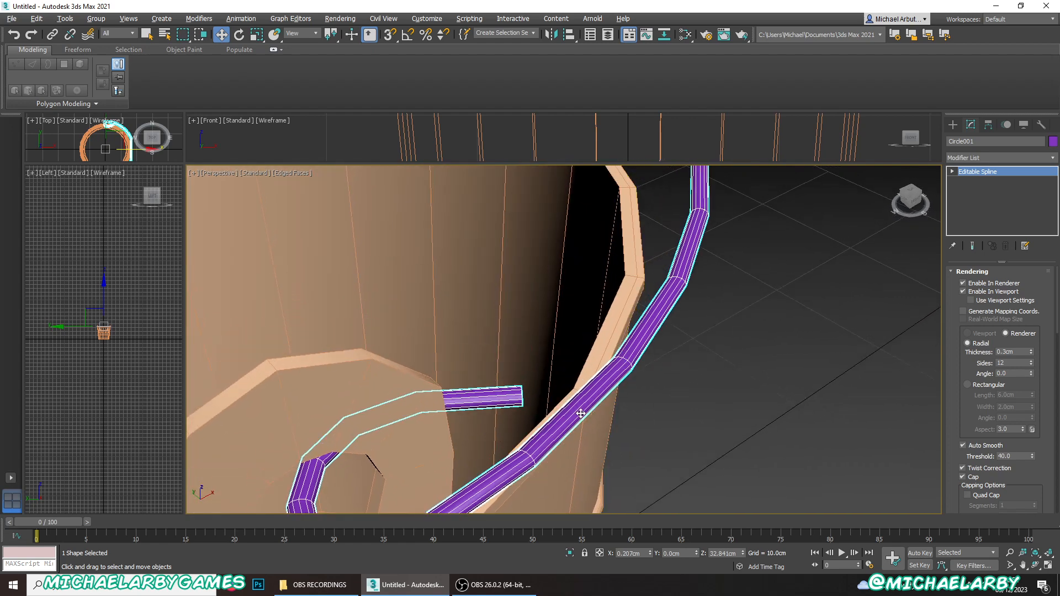
left_click(1031, 365)
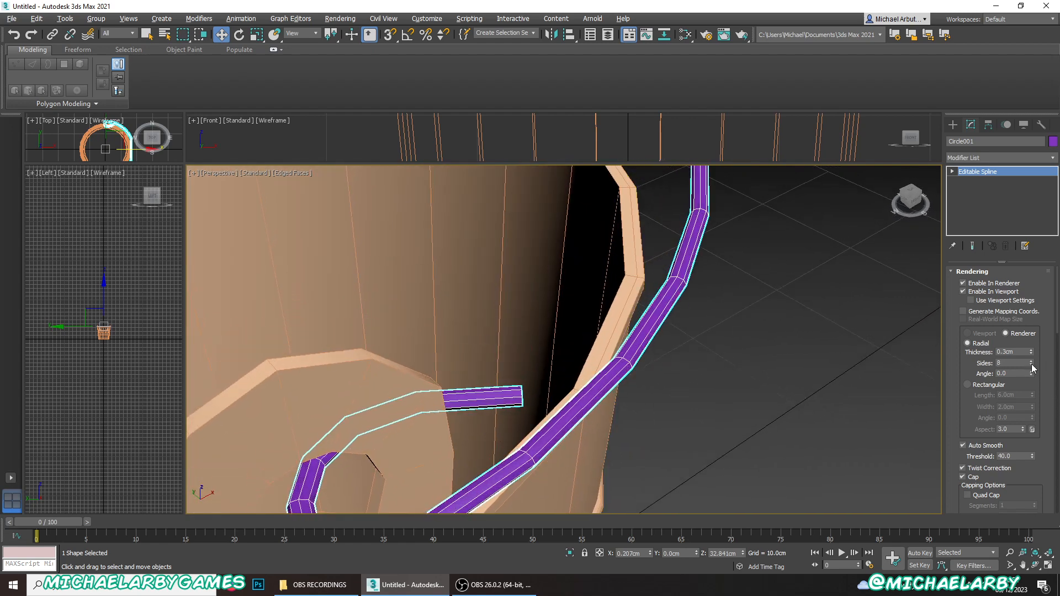
middle_click_drag(611, 285, 629, 343)
scroll(629, 343, "down", 3)
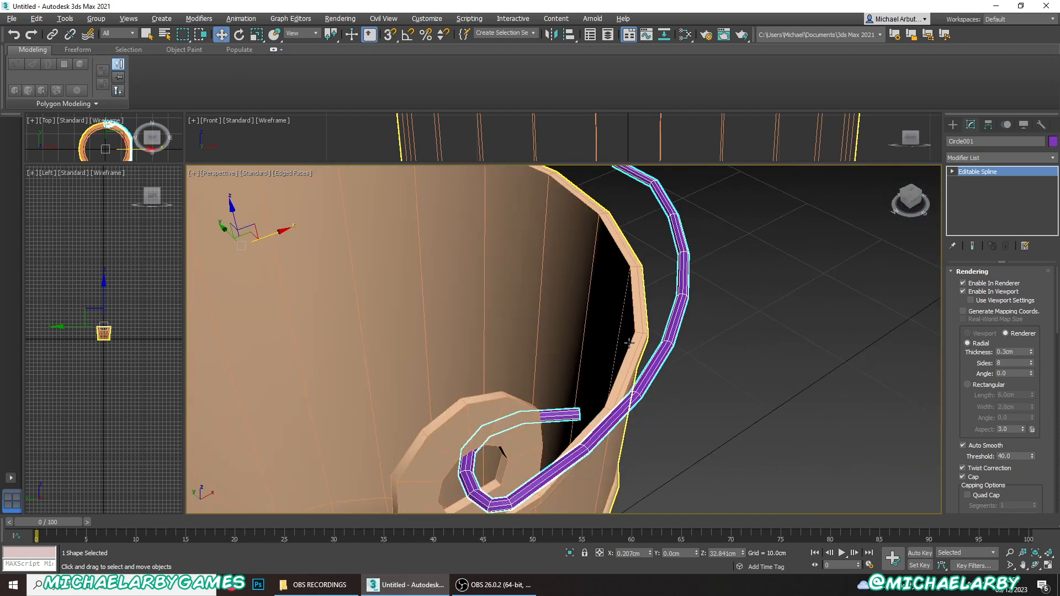
- Add an Edit Poly modifier to the wire handle and enter vertex editing near the straight middle section
middle_click_drag(655, 298, 685, 257)
scroll(1018, 399, "down", 5)
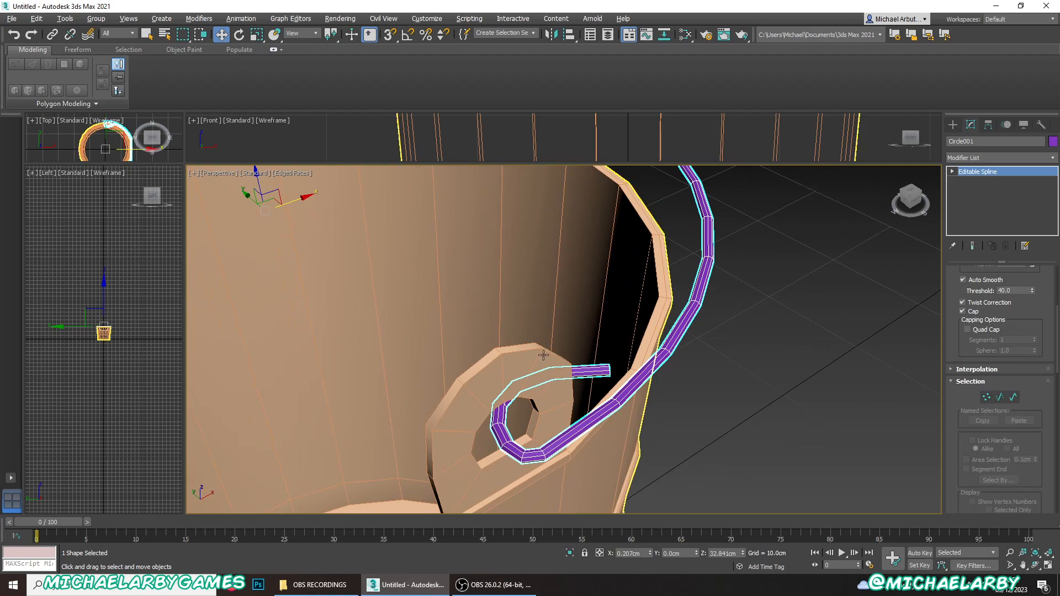
scroll(544, 354, "down", 4)
middle_click_drag(563, 339, 683, 454, "alt")
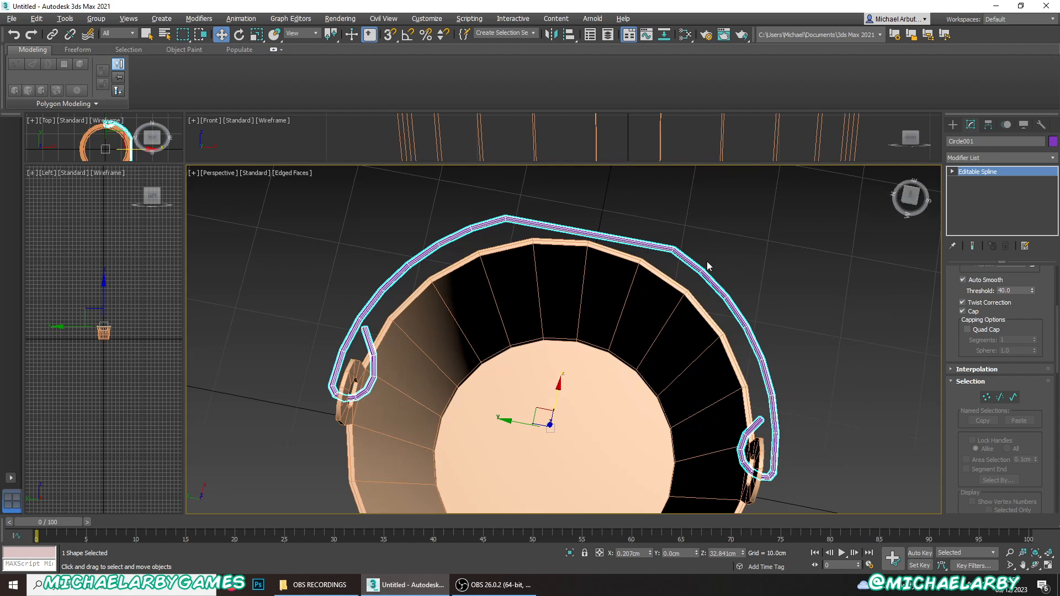
left_click(999, 158)
left_click_drag(1053, 205, 1053, 293)
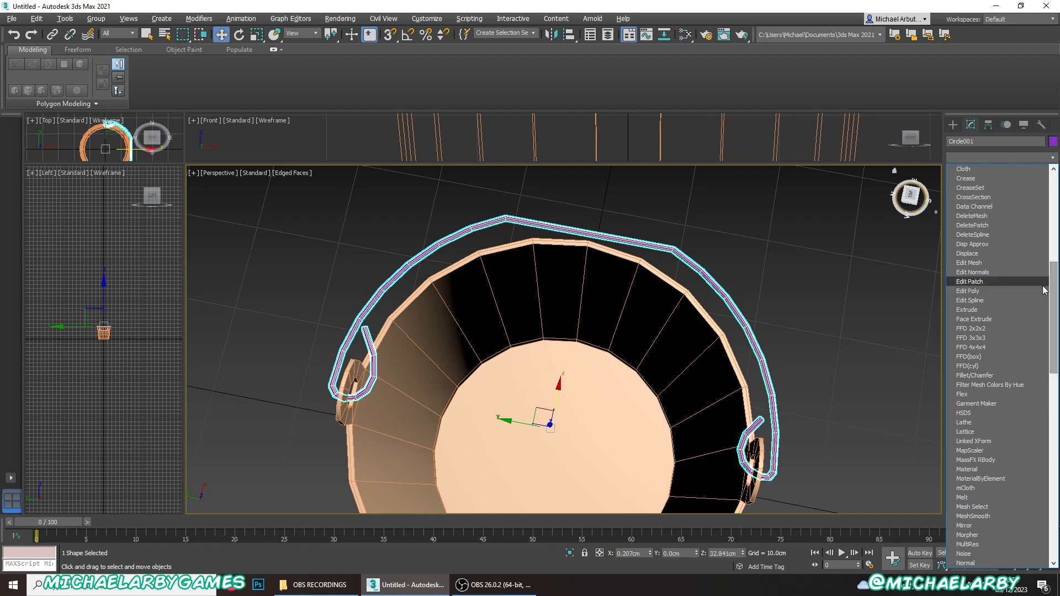
left_click(975, 291)
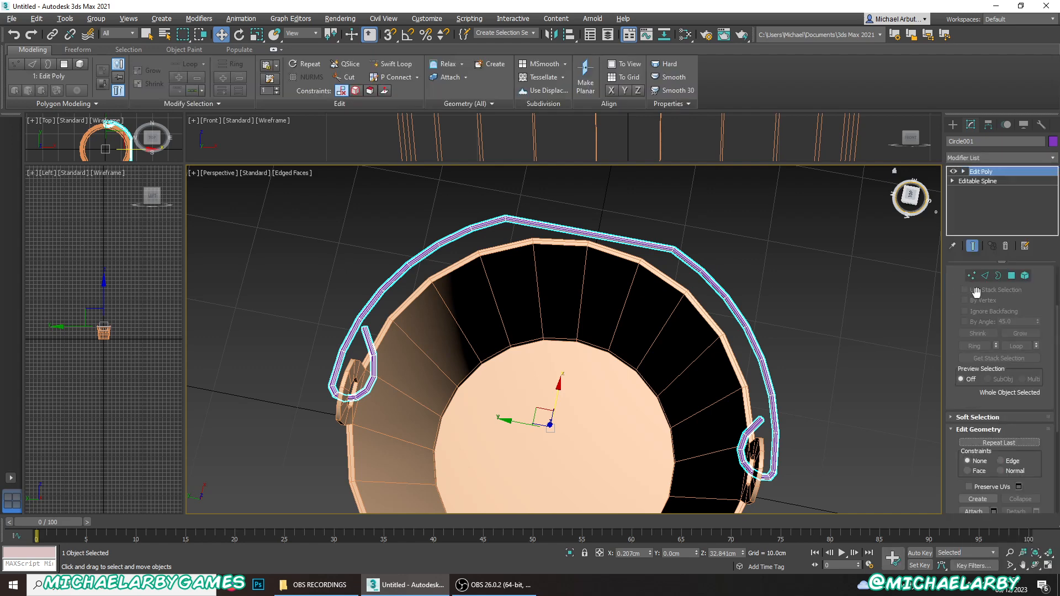
left_click(971, 276)
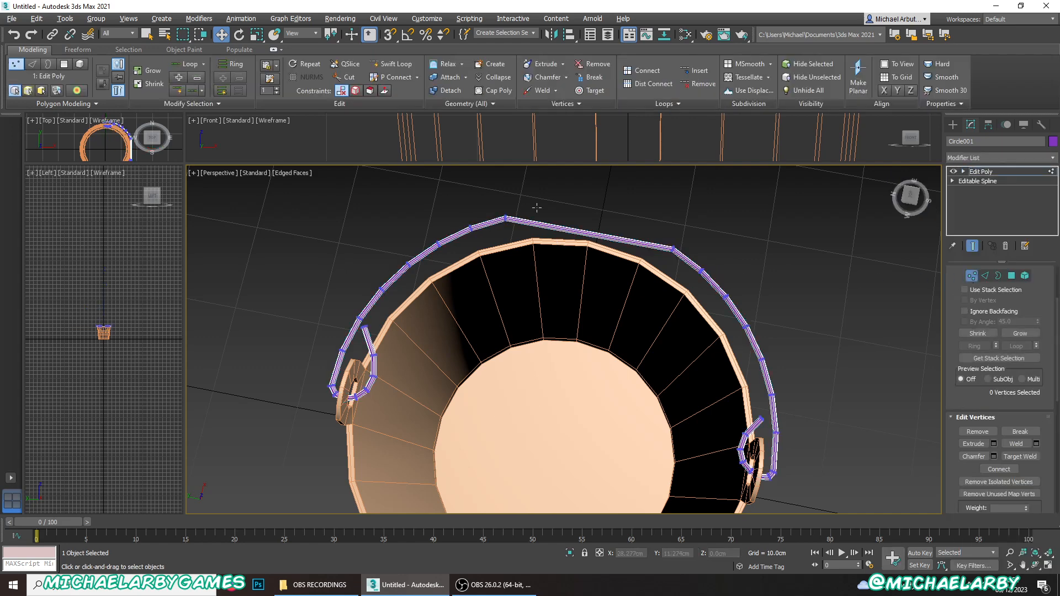
scroll(499, 213, "up", 10)
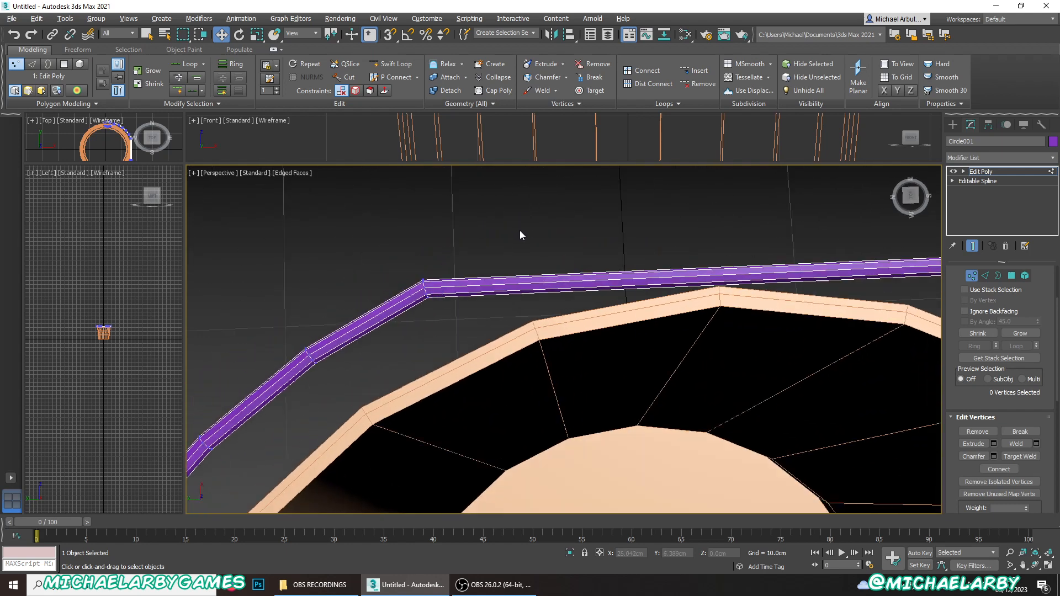
- Flatten the vertex rings at both ends of the wire handle's straight middle section by scaling each along Y
left_click_drag(407, 262, 456, 314)
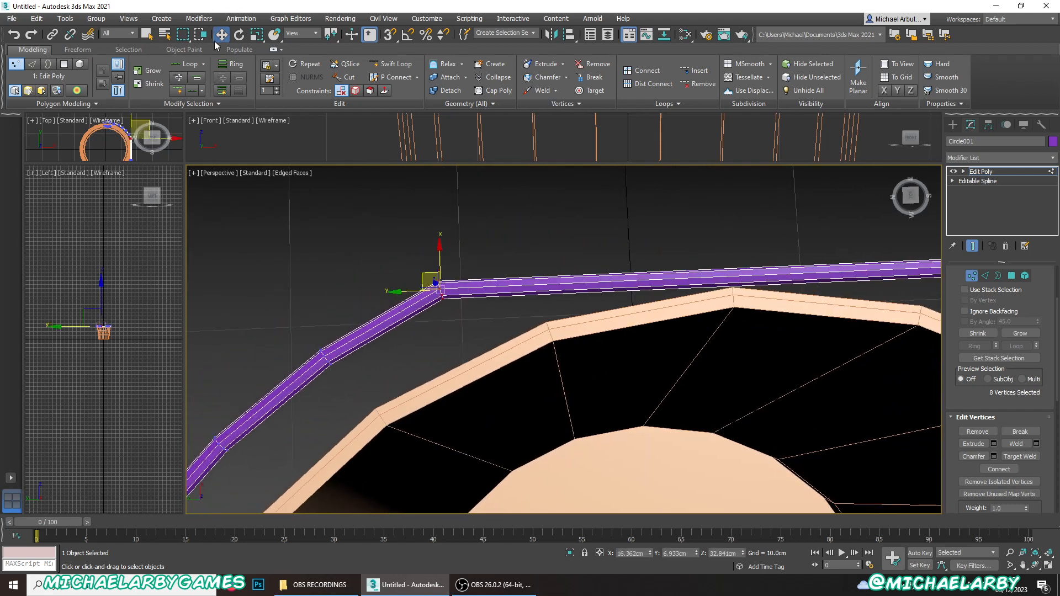
left_click(257, 34)
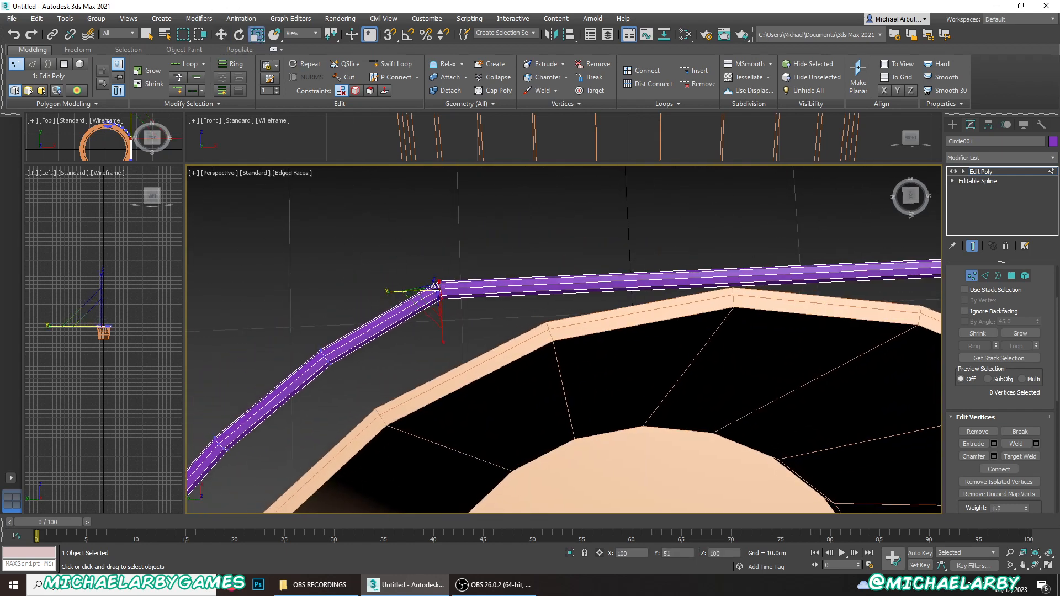
middle_click_drag(452, 287, 483, 286, "alt")
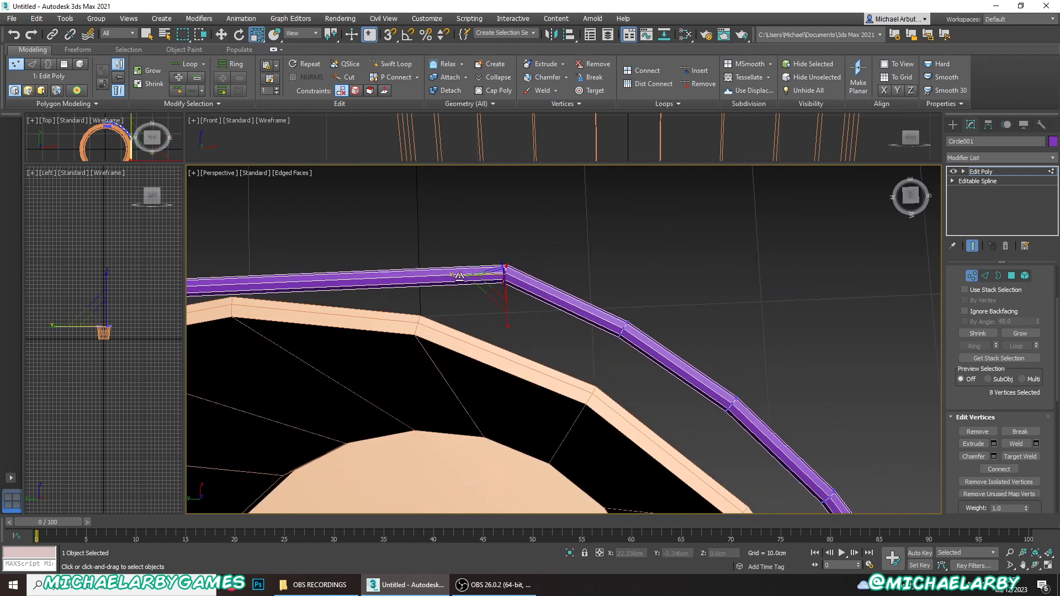
scroll(573, 245, "down", 2)
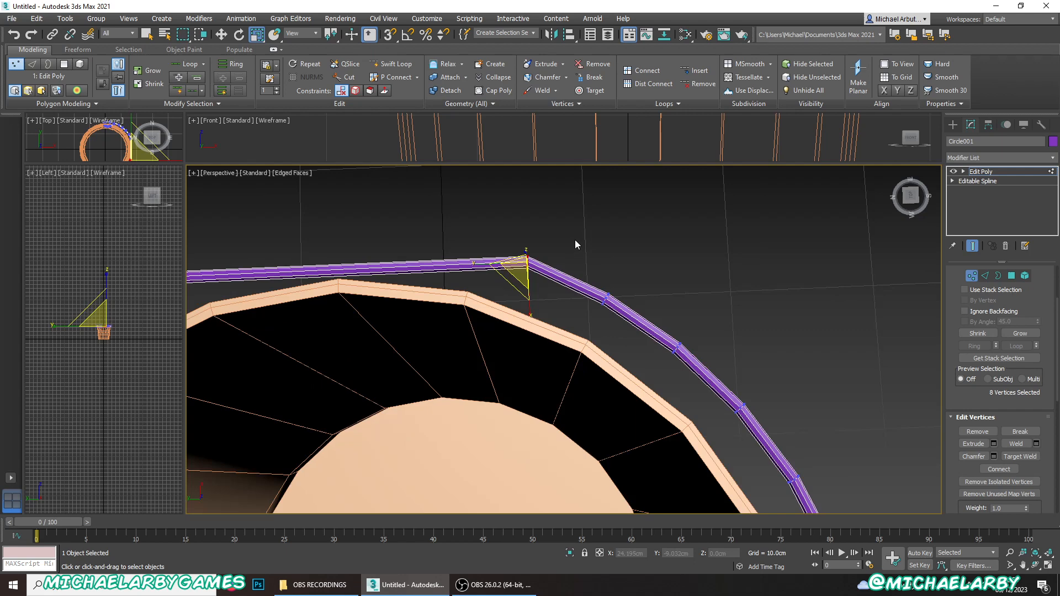
- Select the eight side polygons of the handle's straight middle section and extrude them 0.607 cm along local normals as a grip
middle_click_drag(574, 240, 703, 252)
left_click(1013, 276)
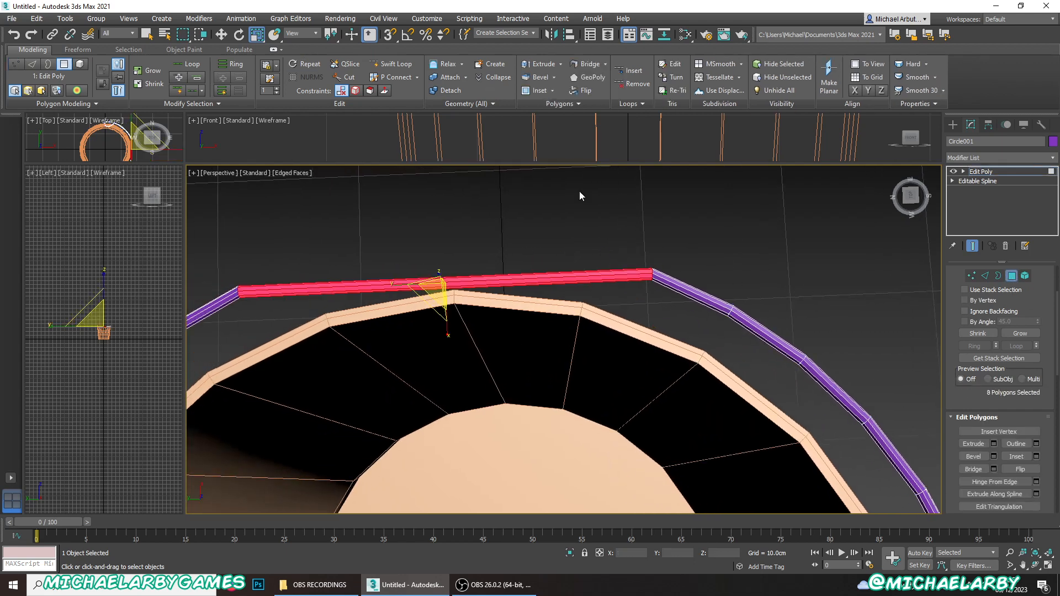
left_click(993, 444)
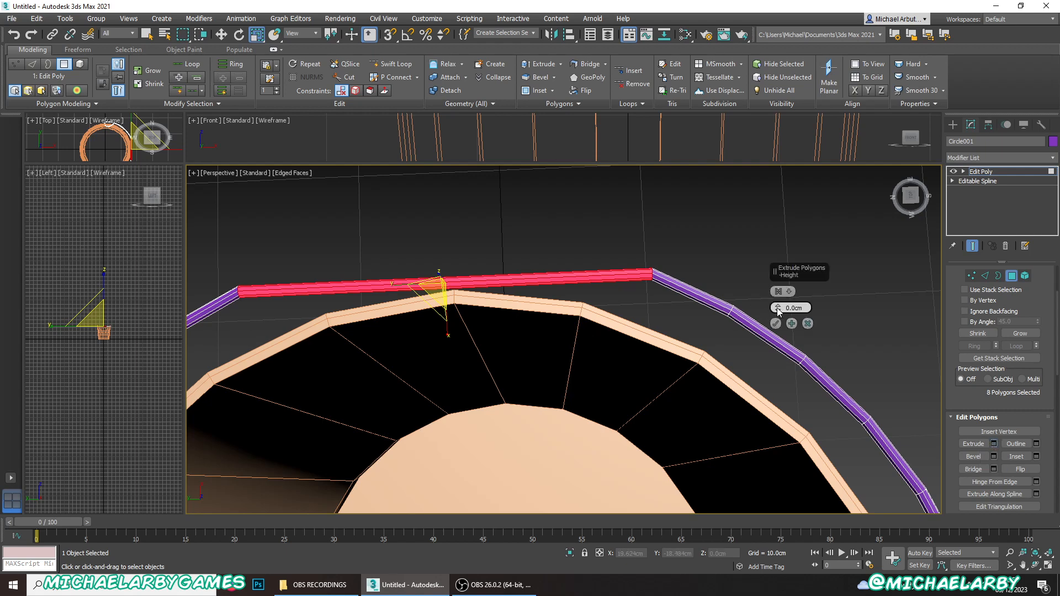
left_click_drag(776, 307, 777, 299)
left_click(787, 293)
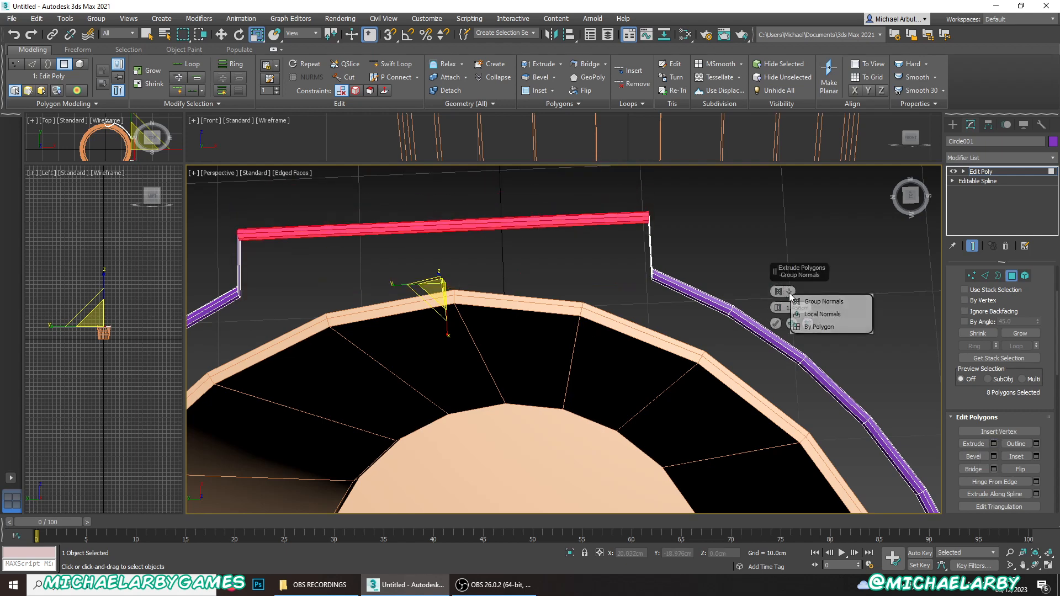
left_click(779, 320)
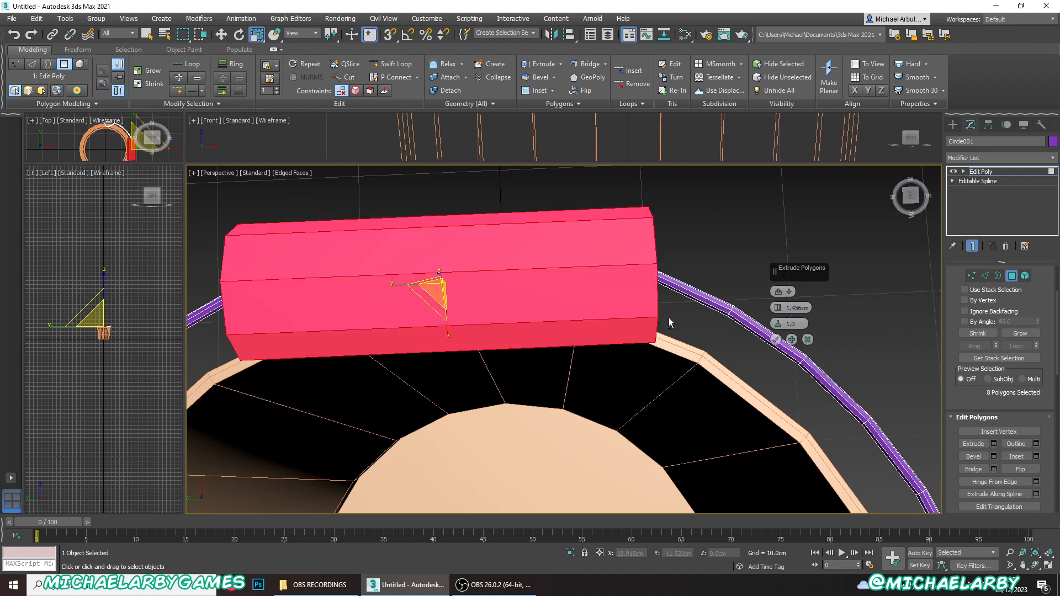
middle_click_drag(668, 317, 644, 284, "alt")
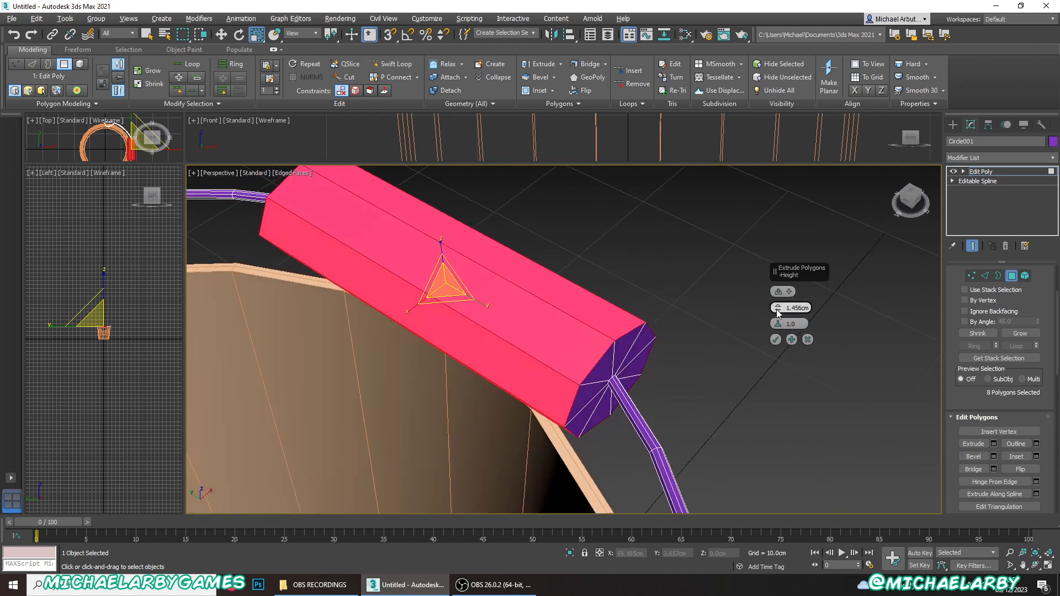
left_click_drag(777, 313, 776, 313)
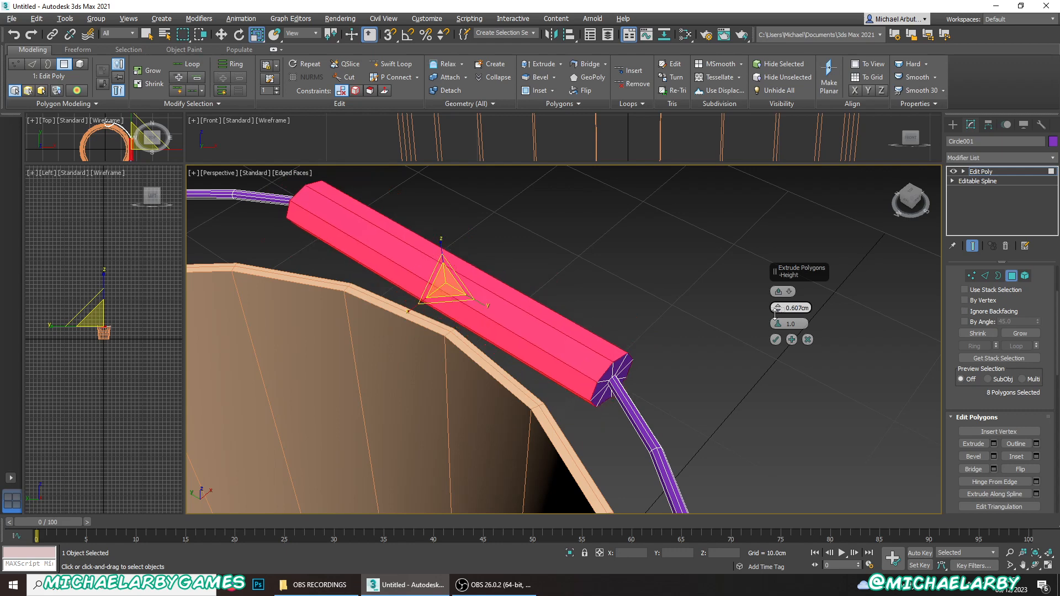
left_click(775, 339)
scroll(480, 303, "down", 4)
middle_click_drag(479, 303, 526, 338, "alt")
scroll(525, 337, "up", 3)
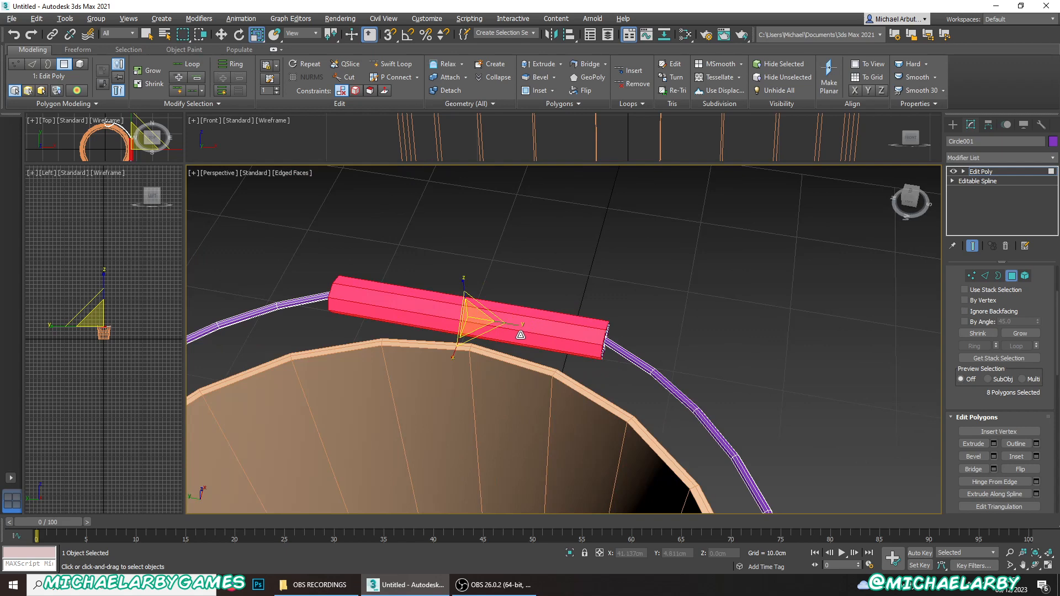
- Clear the smoothing groups on the grip's eight side polygons and reassign them for smooth, round shading
left_click(580, 274)
key("F4")
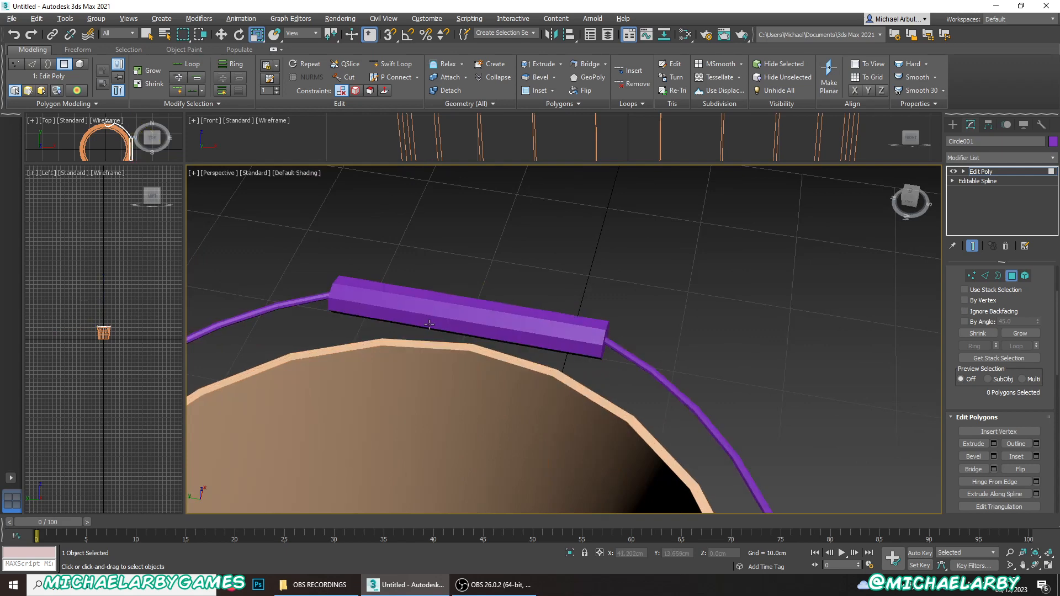
left_click_drag(450, 367, 449, 368)
middle_click_drag(523, 364, 512, 339, "alt")
scroll(996, 397, "down", 10)
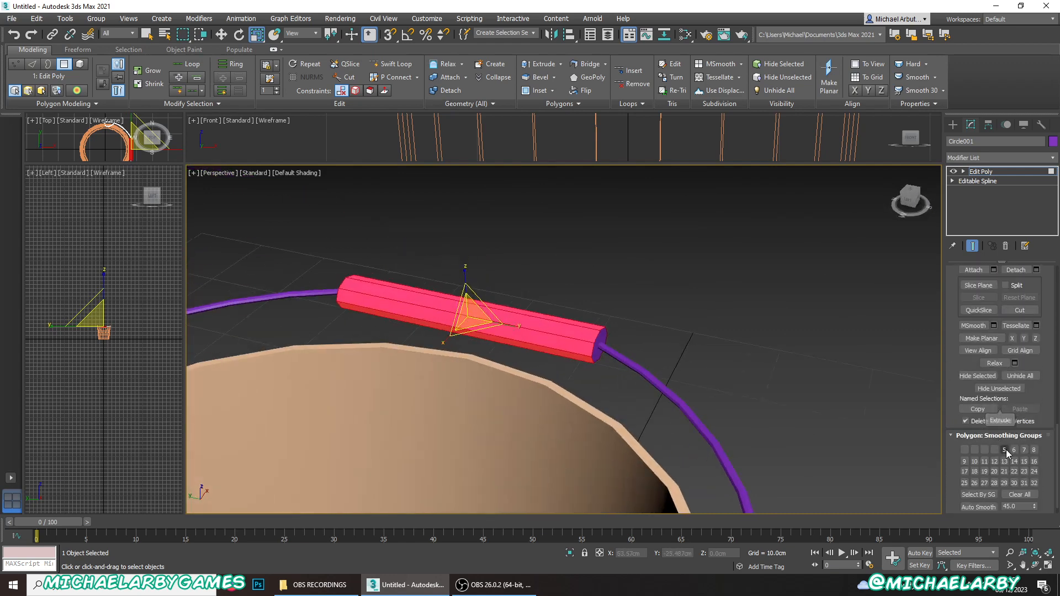
left_click(1019, 494)
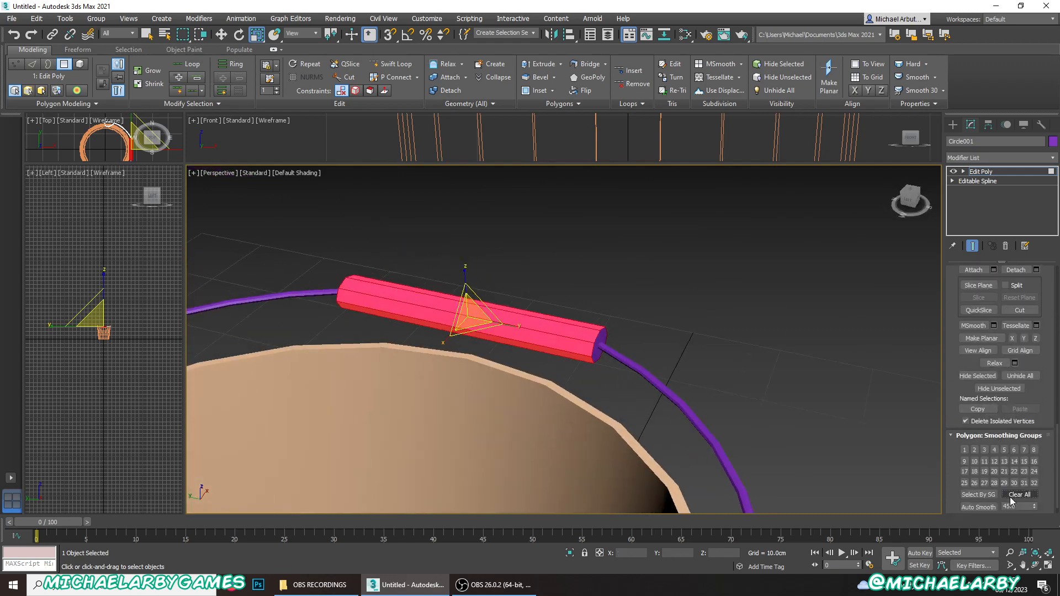
left_click(693, 266)
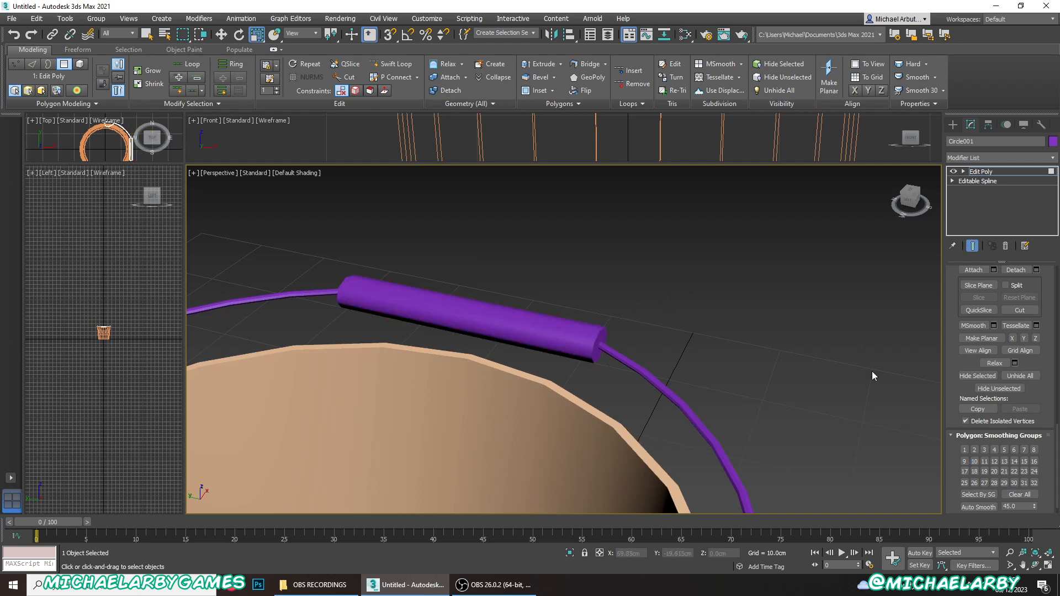
- Switch the handle to edge editing and turn the edged-faces display back on around the grip
scroll(973, 449, "up", 10)
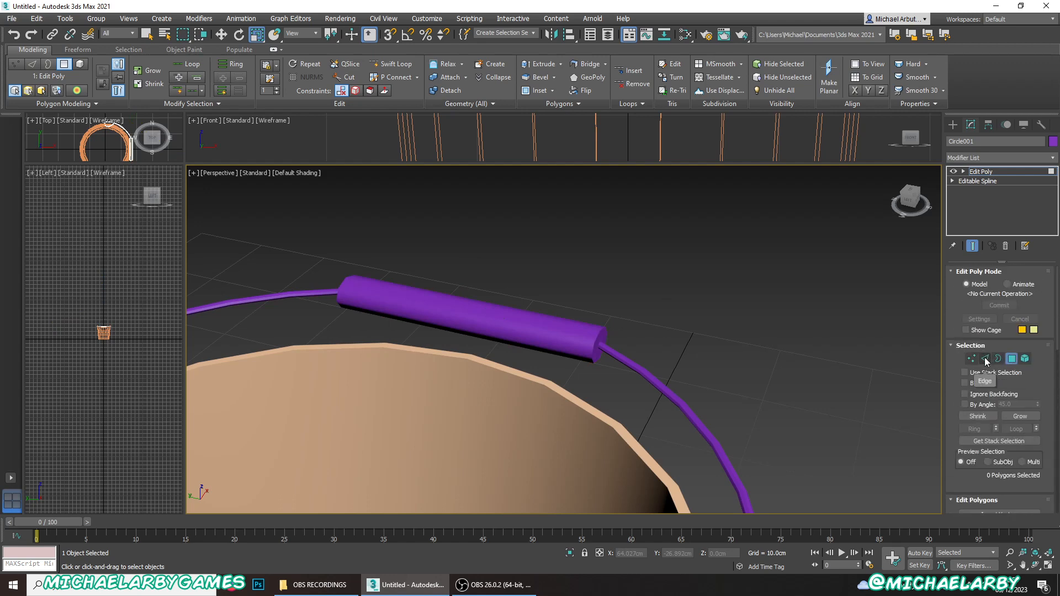
left_click(985, 359)
key("F4")
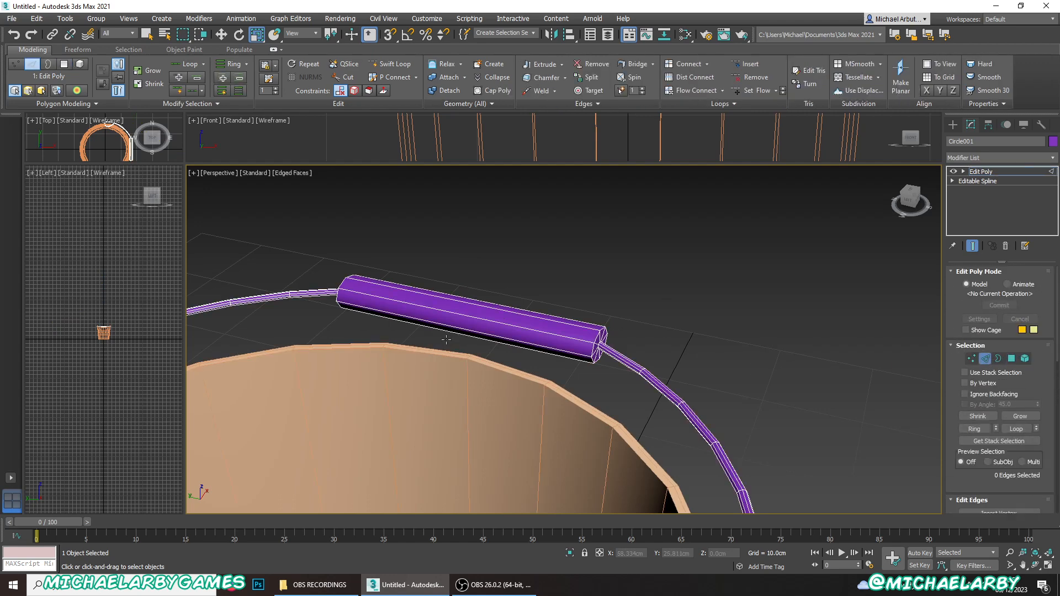
middle_click_drag(475, 333, 614, 425, "alt")
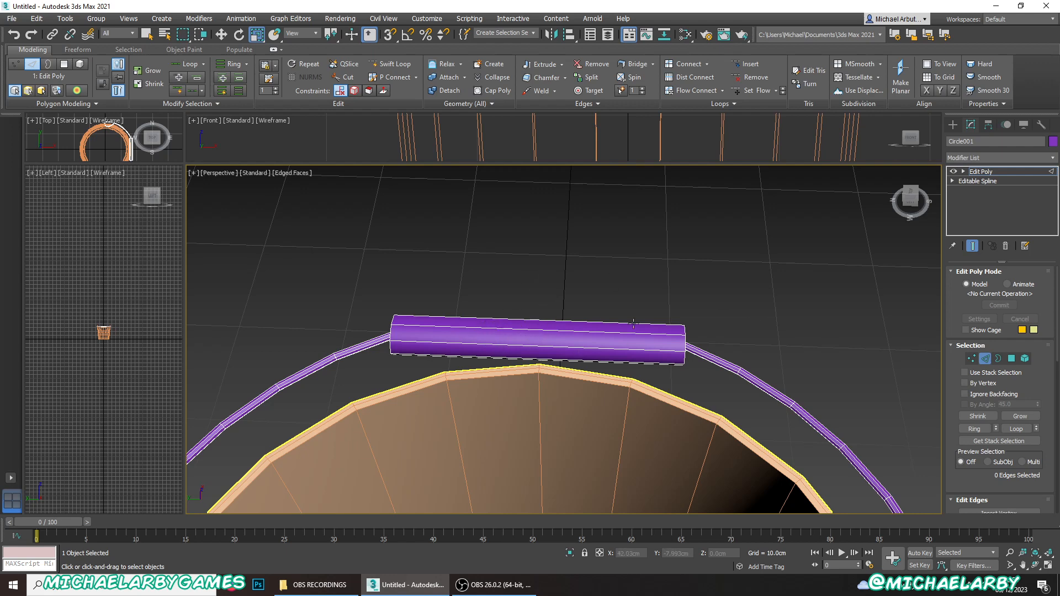
left_click(394, 66)
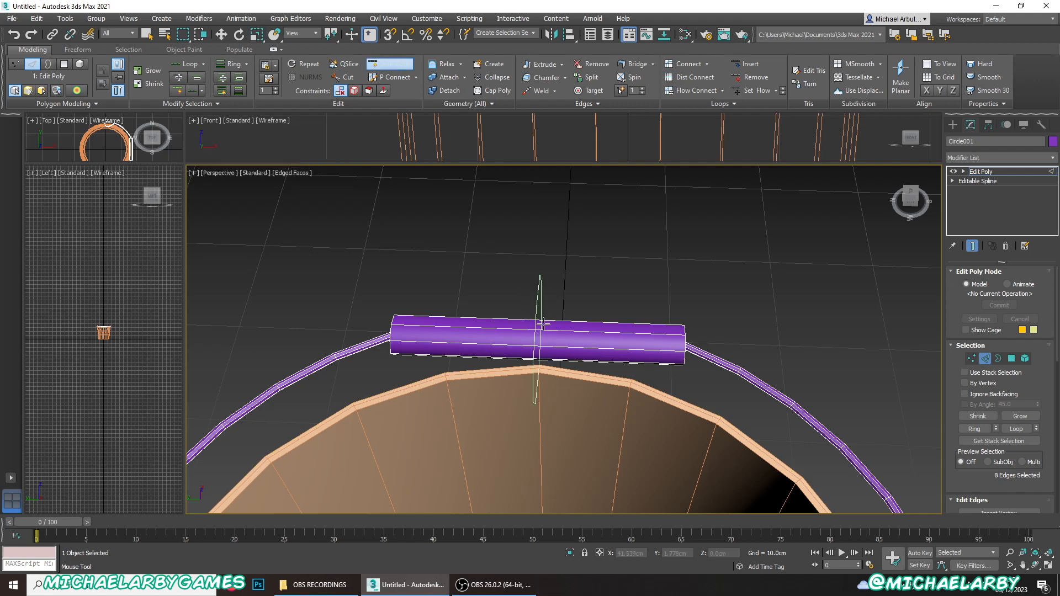
left_click(535, 323)
key("ctrl+z")
key("w")
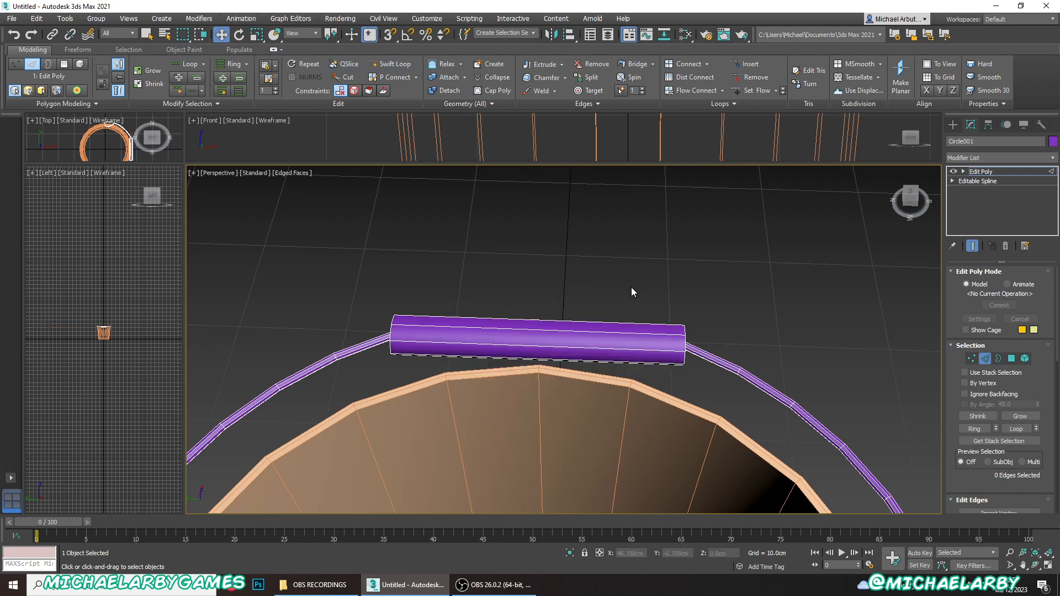
- Select the grip's eight lengthwise edges and connect them with 4 segments
left_click_drag(498, 325, 488, 376)
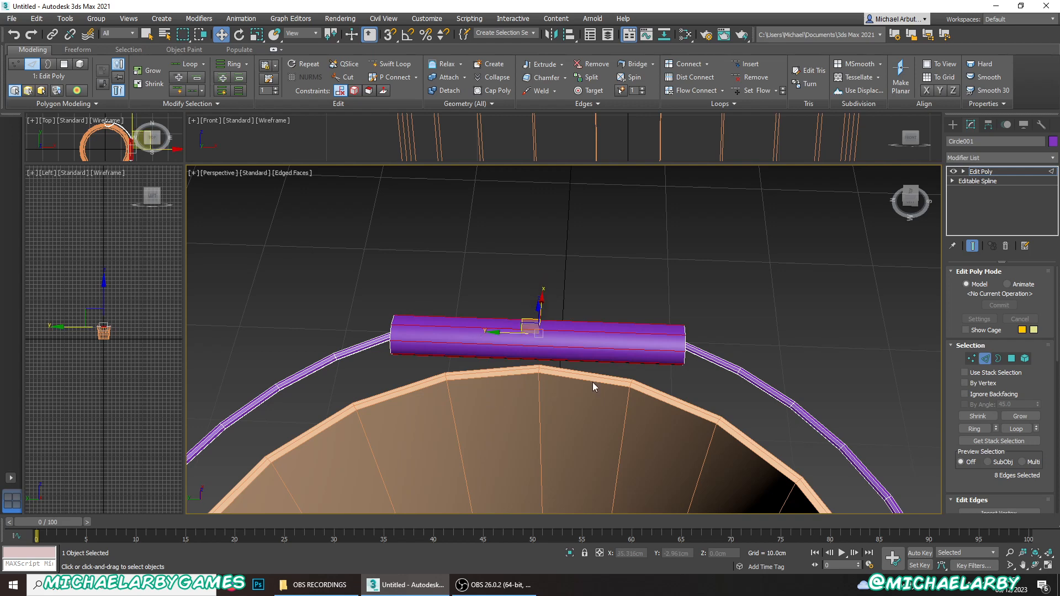
middle_click_drag(592, 382, 558, 361, "alt")
scroll(1027, 401, "down", 2)
scroll(1028, 400, "down", 3)
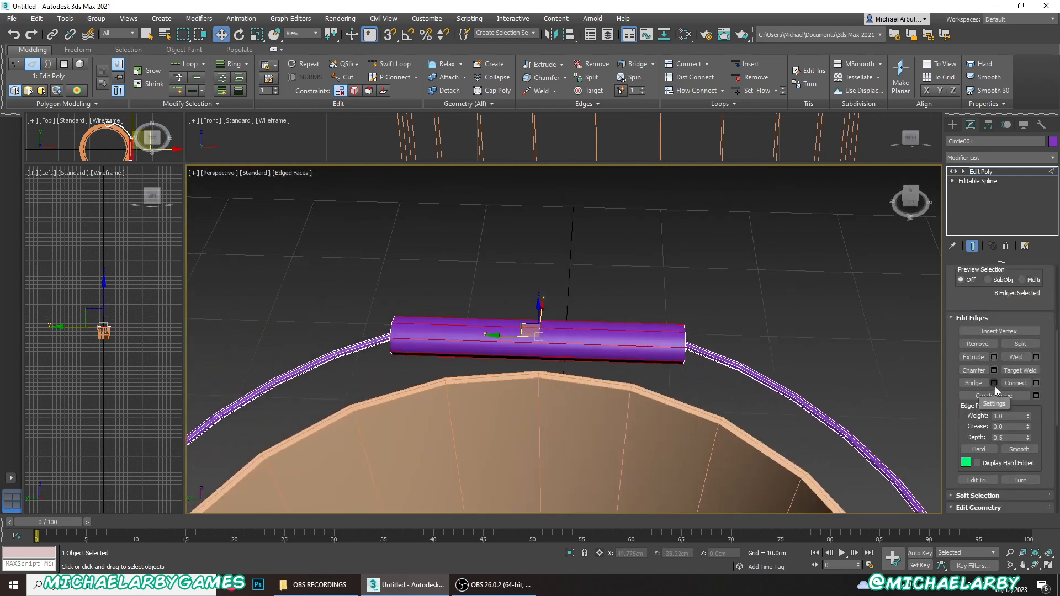
left_click(1036, 383)
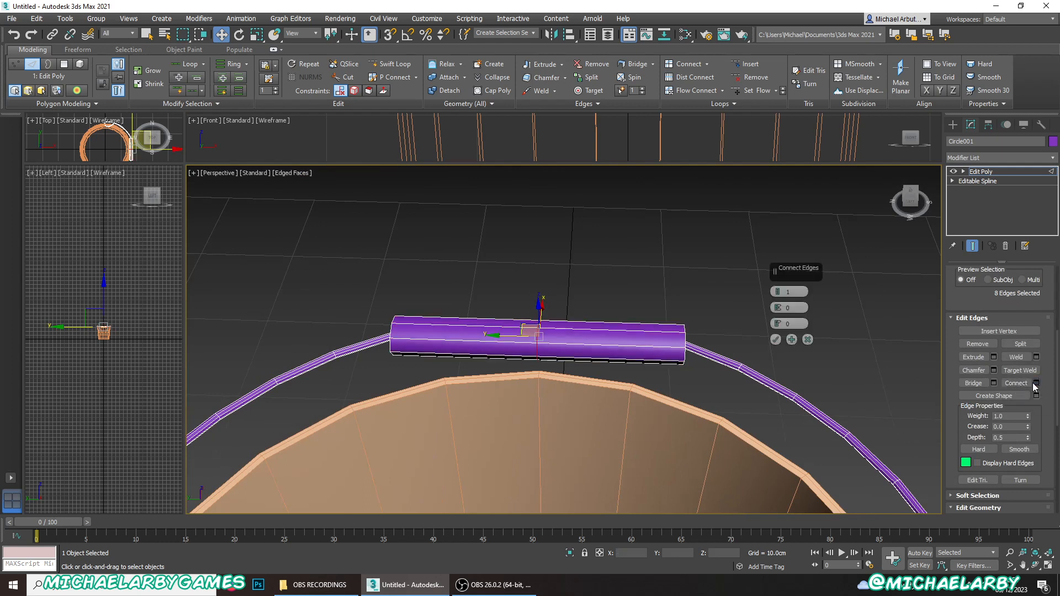
left_click(779, 292)
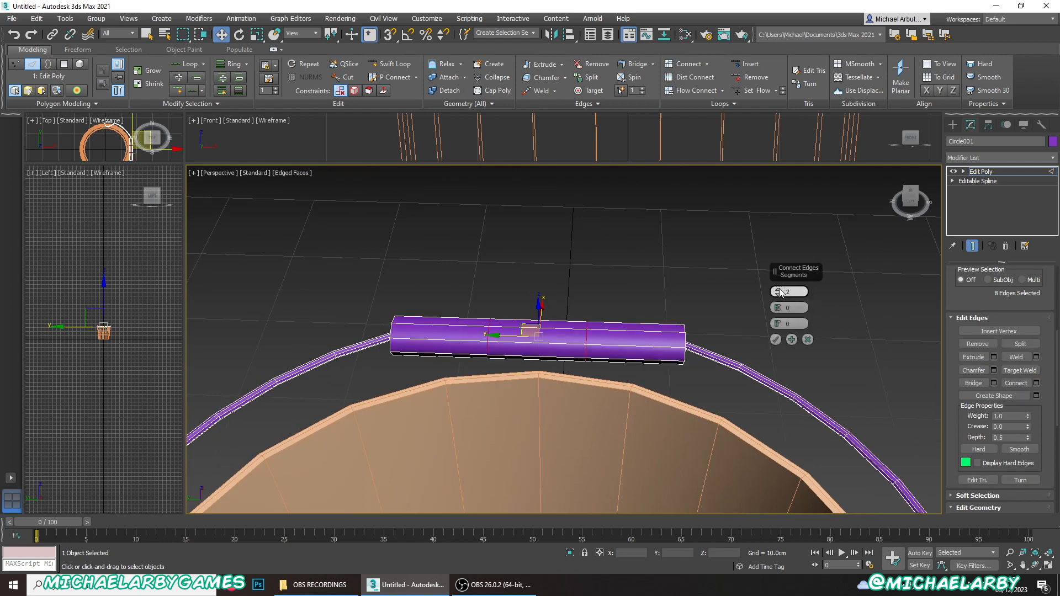
left_click(779, 292)
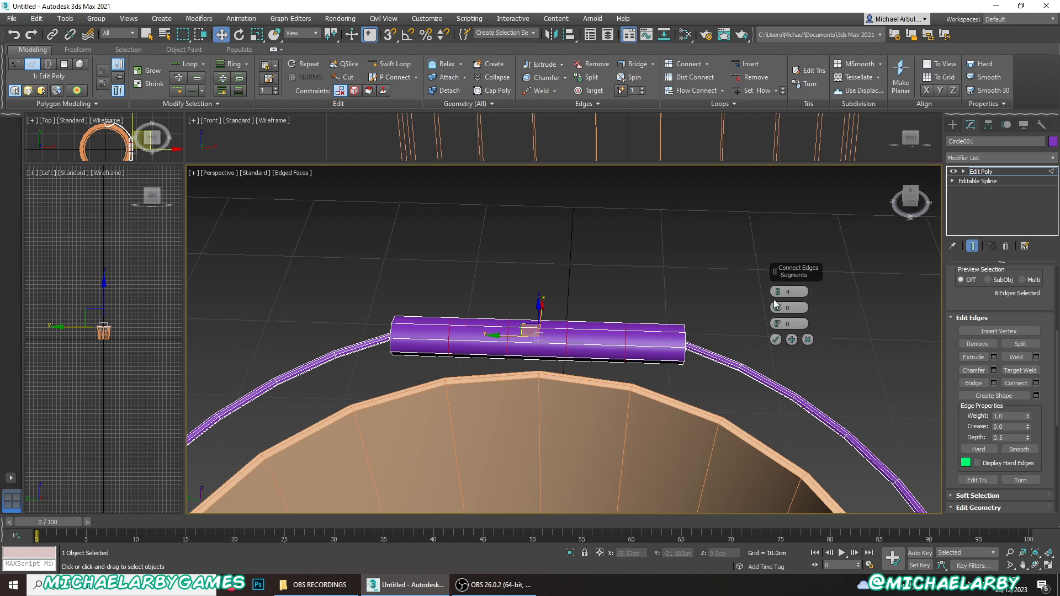
left_click(775, 340)
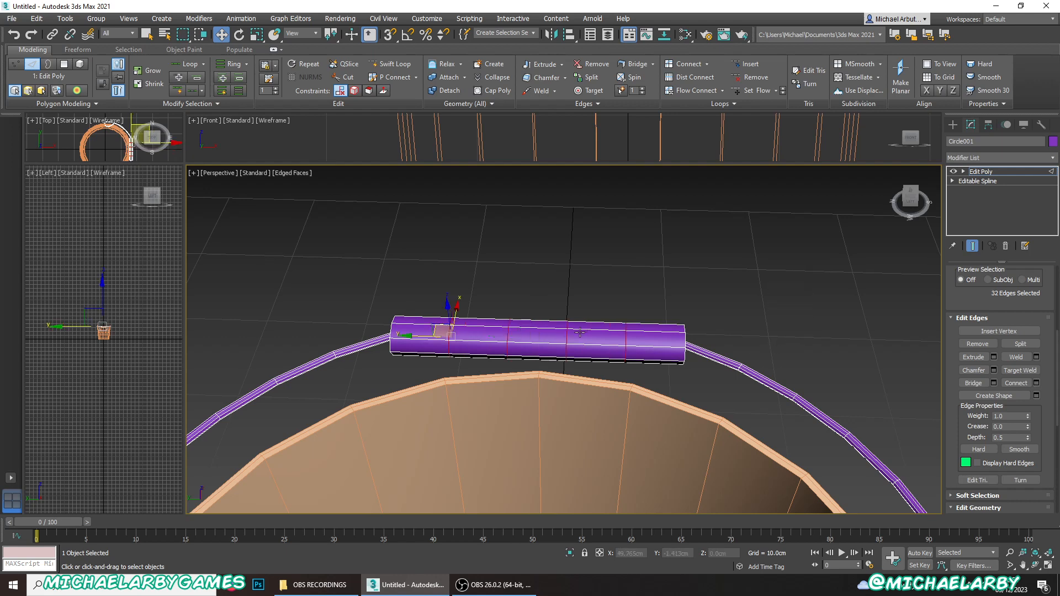
- Scale the grip's four inner vertex rings outward along its length, placing two rings close together near each end
key("1")
scroll(533, 351, "up", 2)
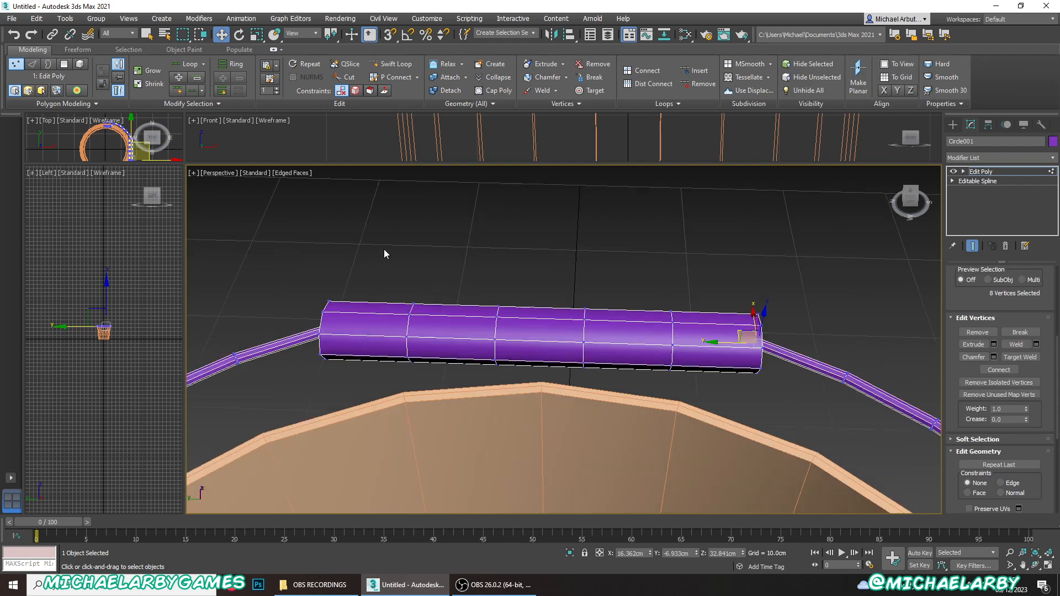
left_click_drag(644, 436, 717, 434)
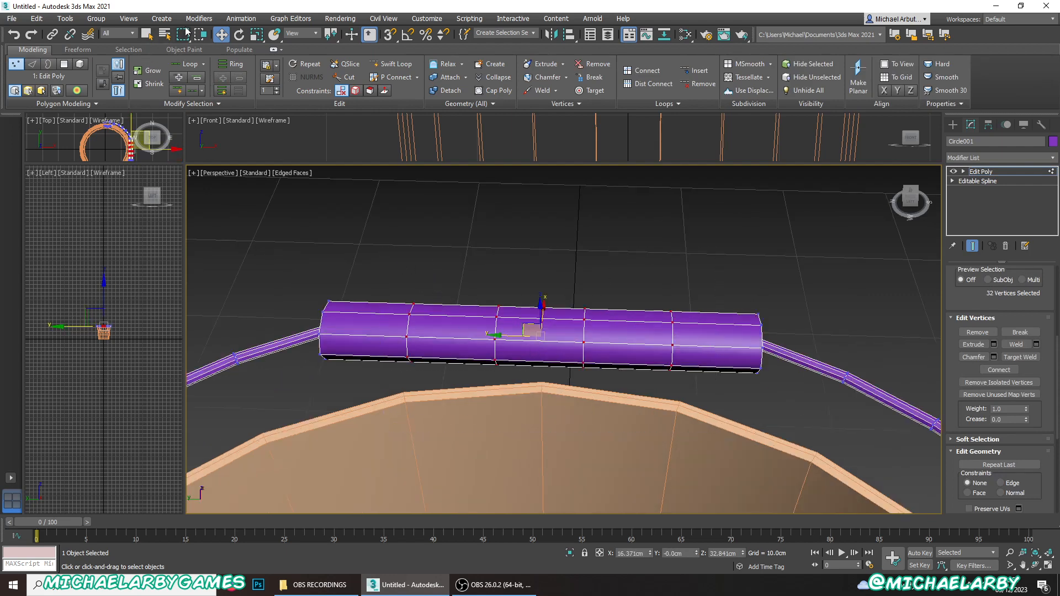
left_click(256, 34)
left_click_drag(577, 337, 613, 337)
left_click(510, 265)
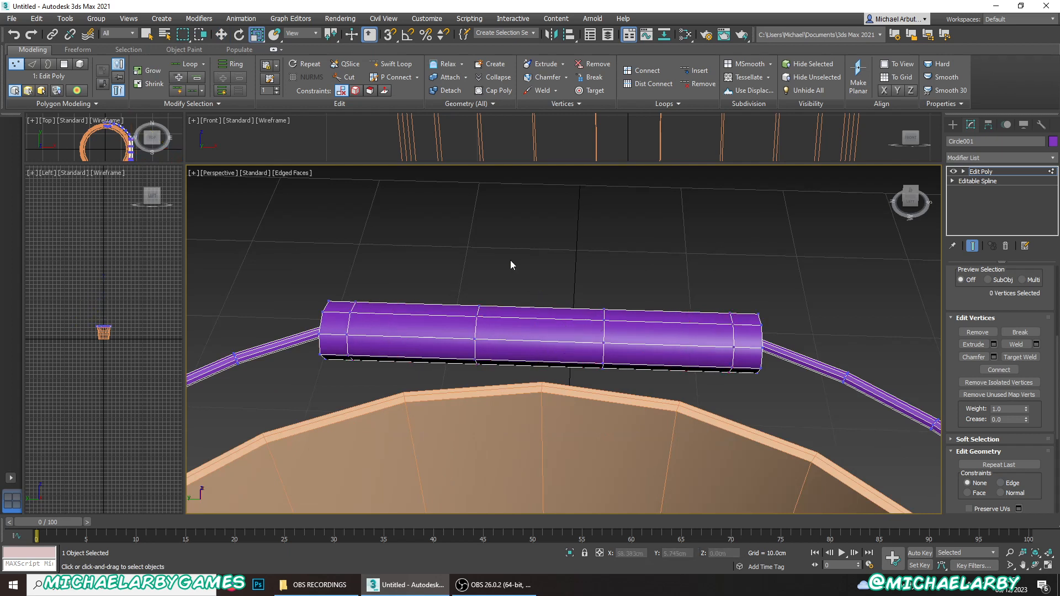
left_click_drag(640, 409, 640, 410)
left_click_drag(574, 337, 650, 347)
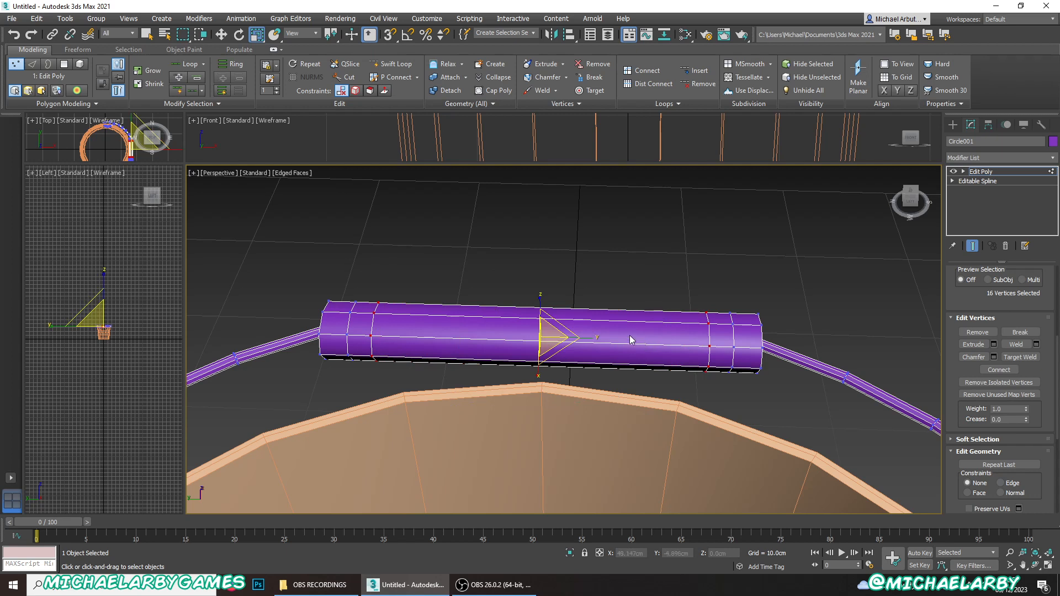
- Insert one more edge loop with Swift Loop on the inner side of each ring pair near the grip's ends
left_click(394, 64)
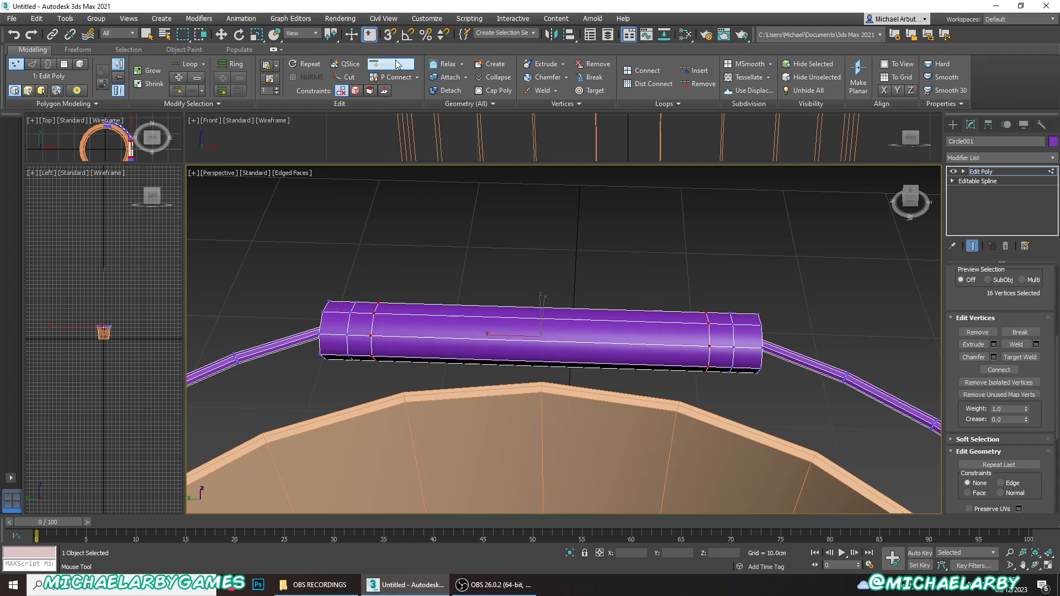
left_click(390, 343)
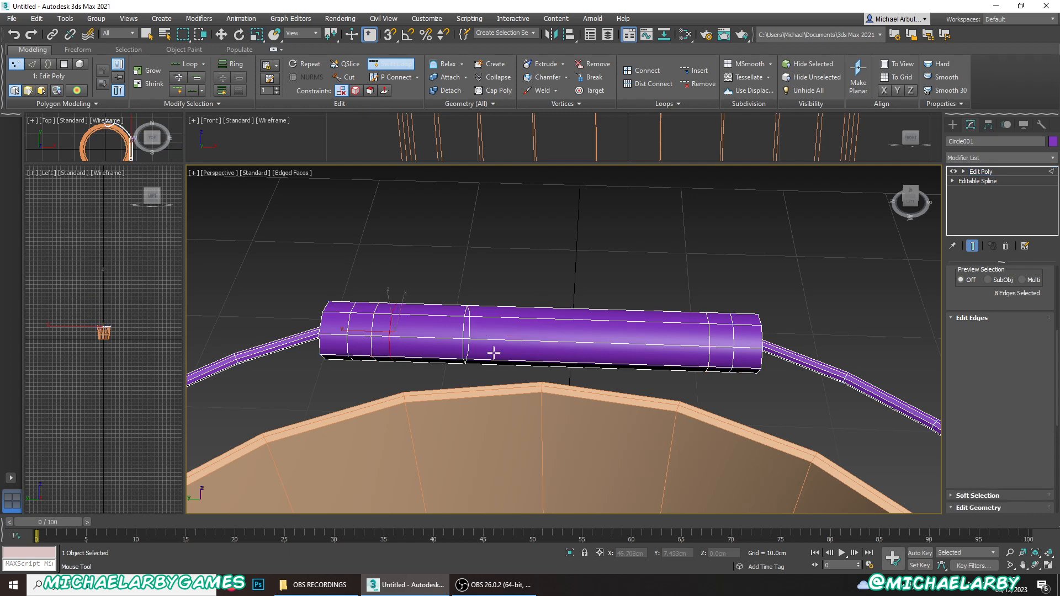
left_click(688, 352)
key("w")
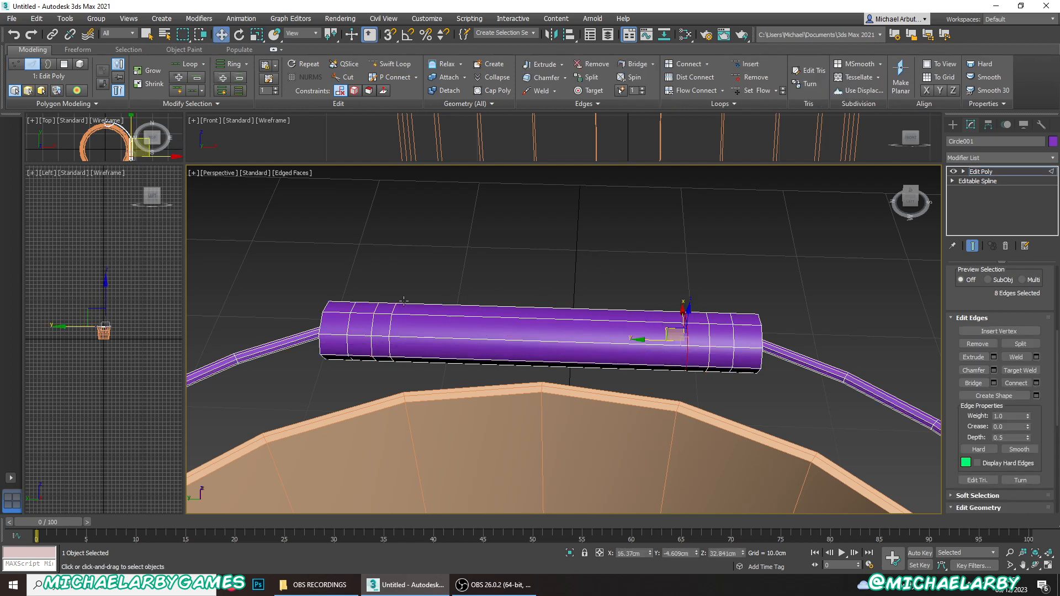
- Select the middle edge loop of the three near each grip end and scale both down to form grooves
scroll(963, 364, "up", 3)
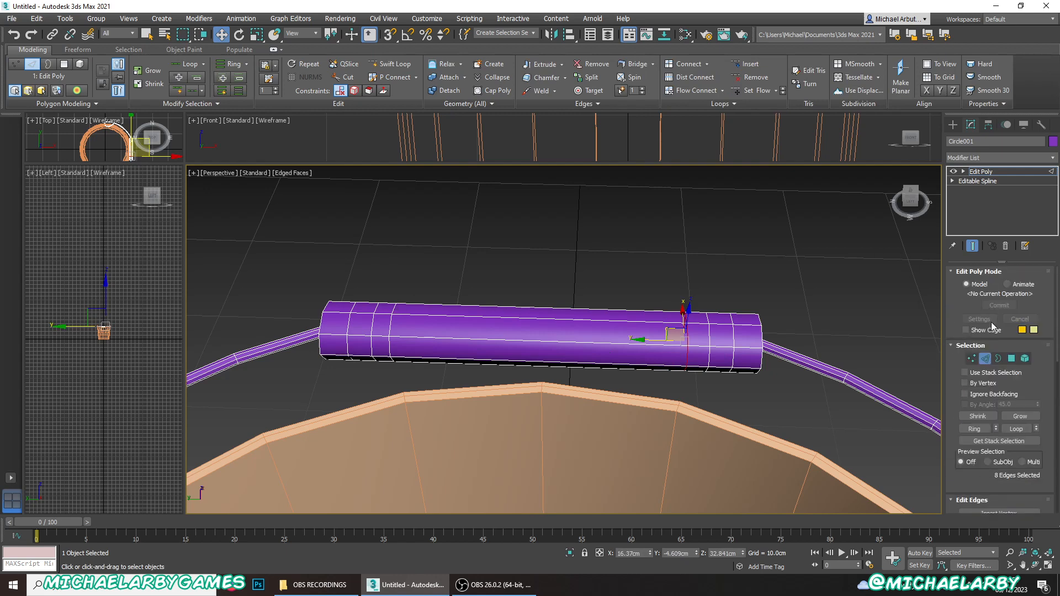
left_click(715, 310)
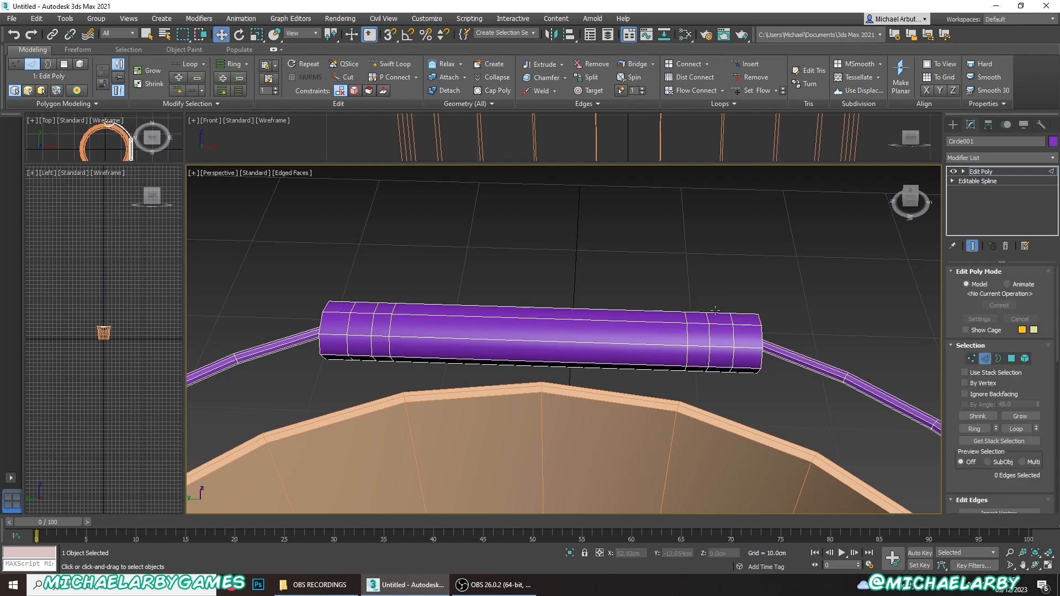
double_click(711, 334)
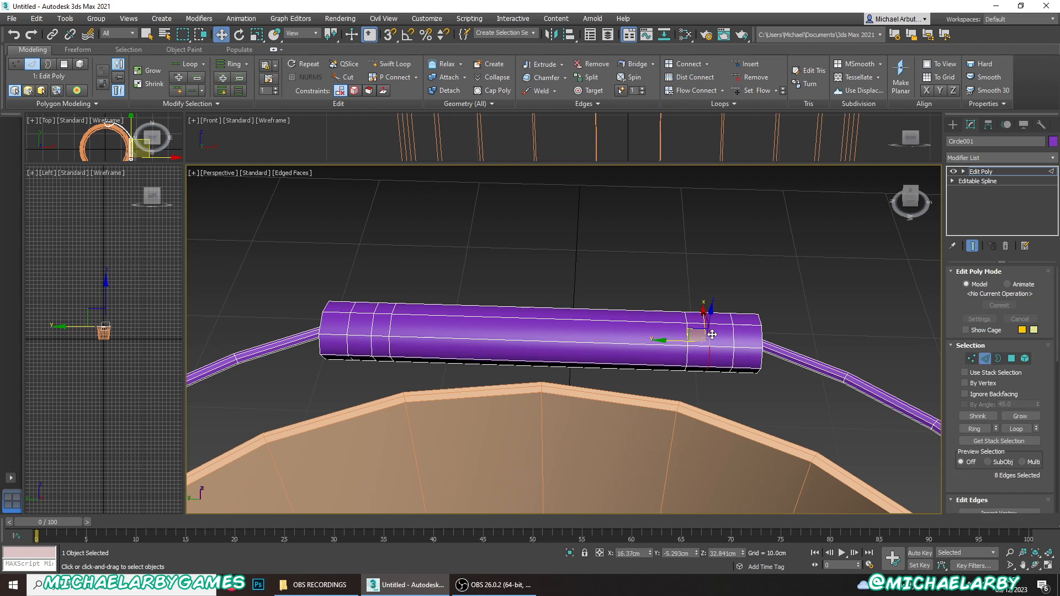
double_click(371, 326, "ctrl")
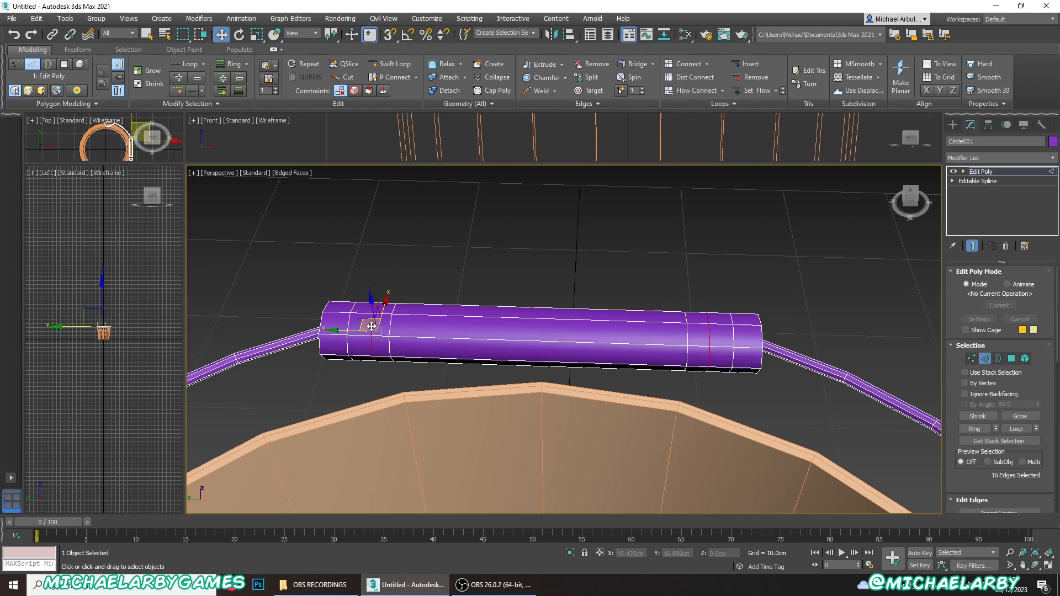
left_click(256, 35)
middle_click_drag(391, 337, 363, 302, "alt")
left_click_drag(391, 291, 397, 299)
scroll(636, 325, "down", 3)
middle_click_drag(610, 315, 611, 274, "alt")
left_click(609, 272)
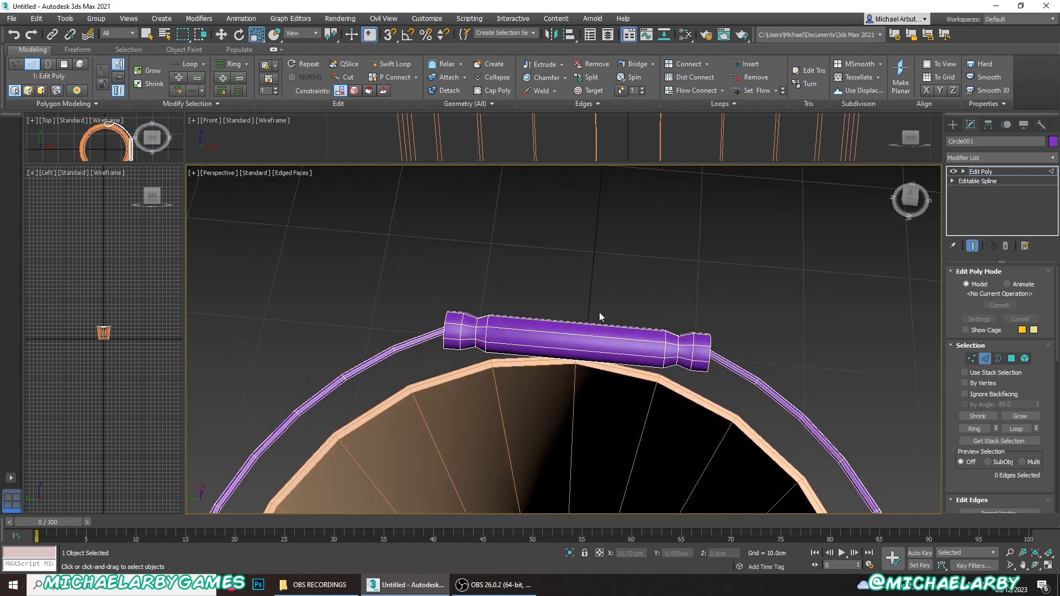
- Exit edge editing on the handle and display the whole bucket in default shading without edges
middle_click_drag(597, 312, 520, 303, "alt")
scroll(589, 293, "down", 4)
left_click(984, 360)
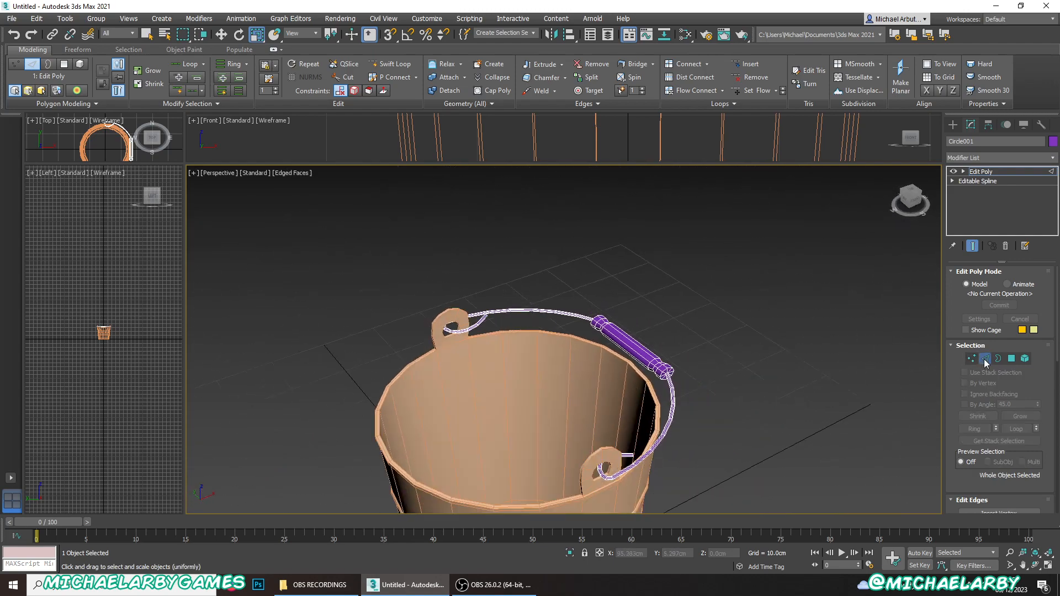
middle_click_drag(721, 340, 721, 309)
key("F4")
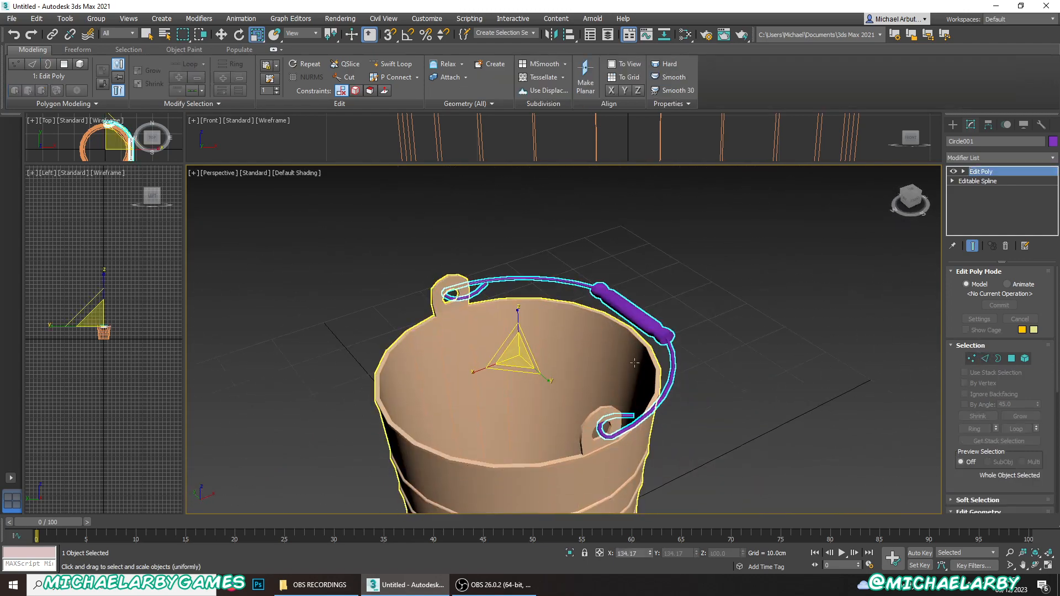
middle_click_drag(682, 428, 688, 379, "alt")
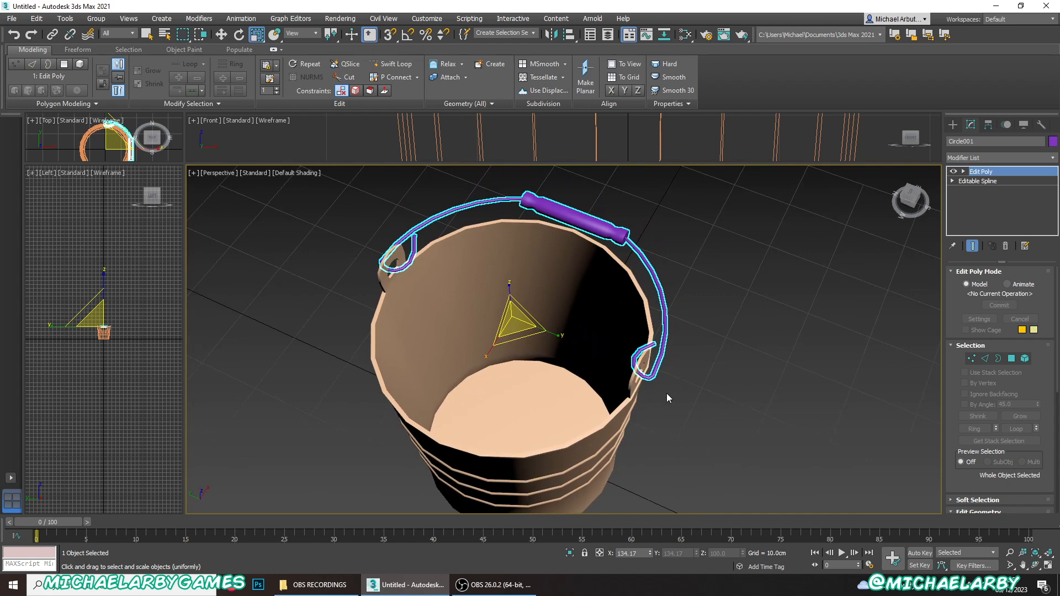